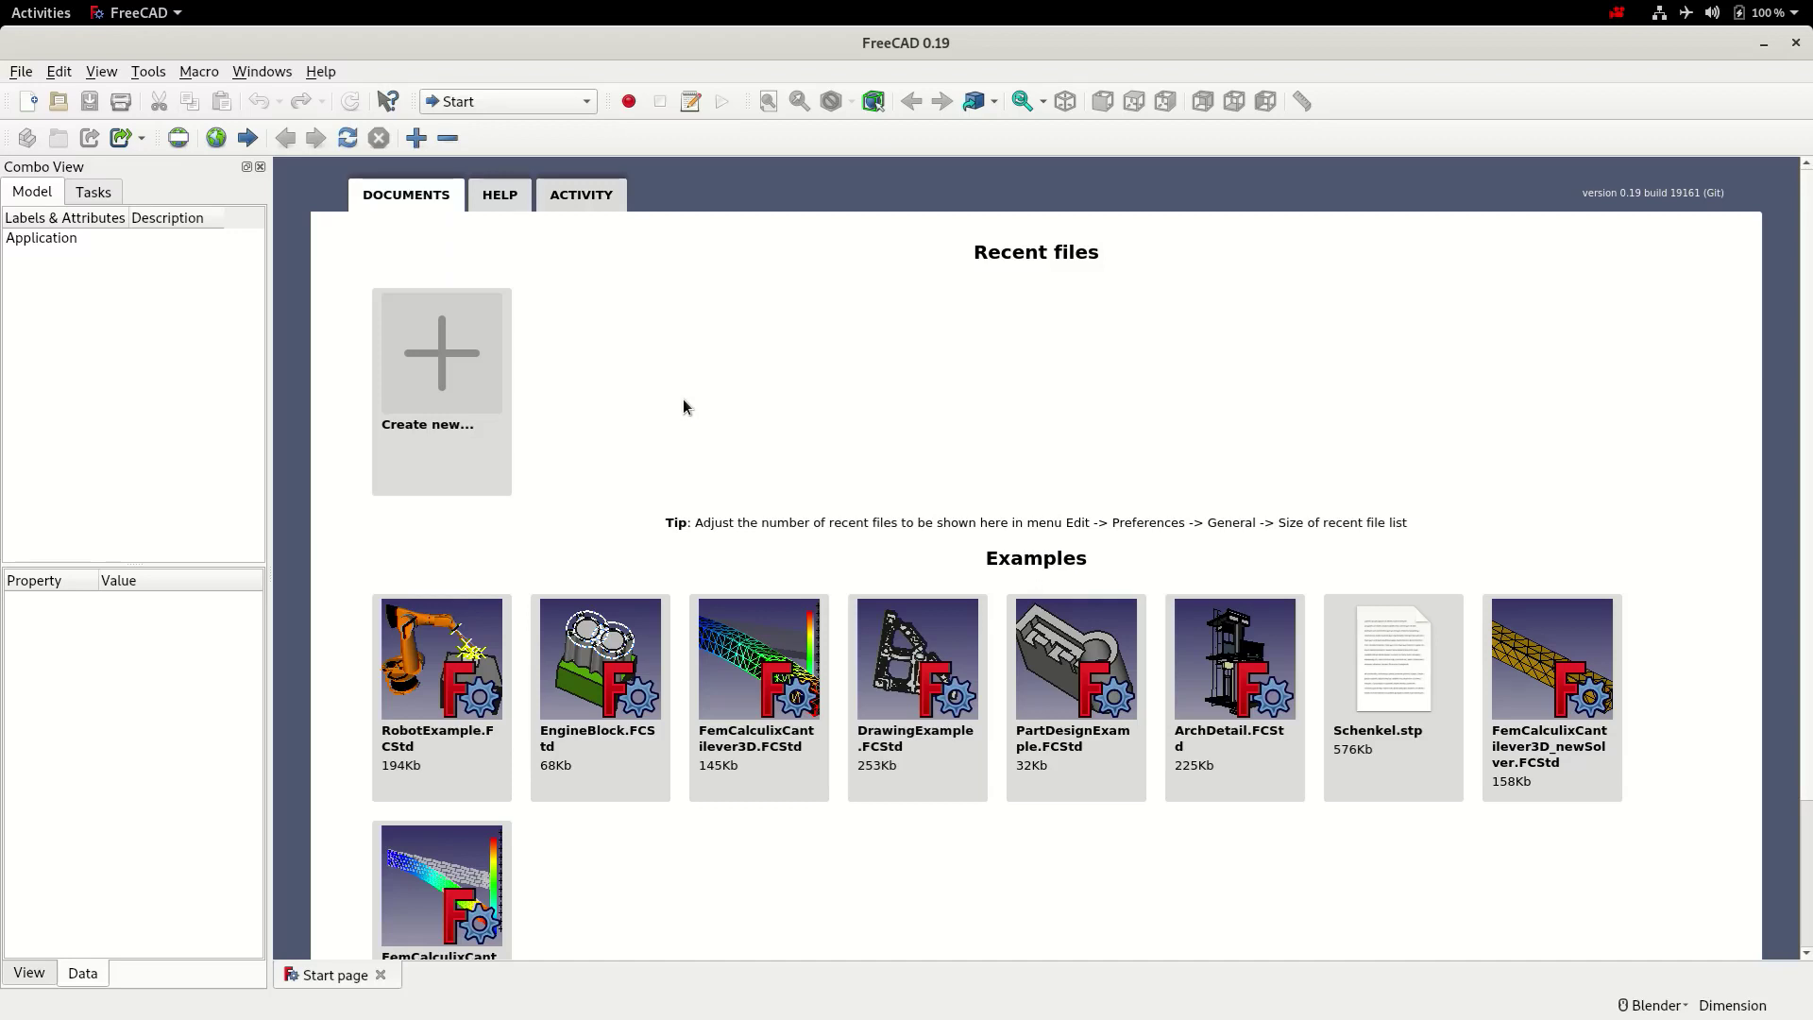
Create a new document and save it as ConnectingBlock in the Documents/FreeCAD-Tutorial folder
left_click(28, 101)
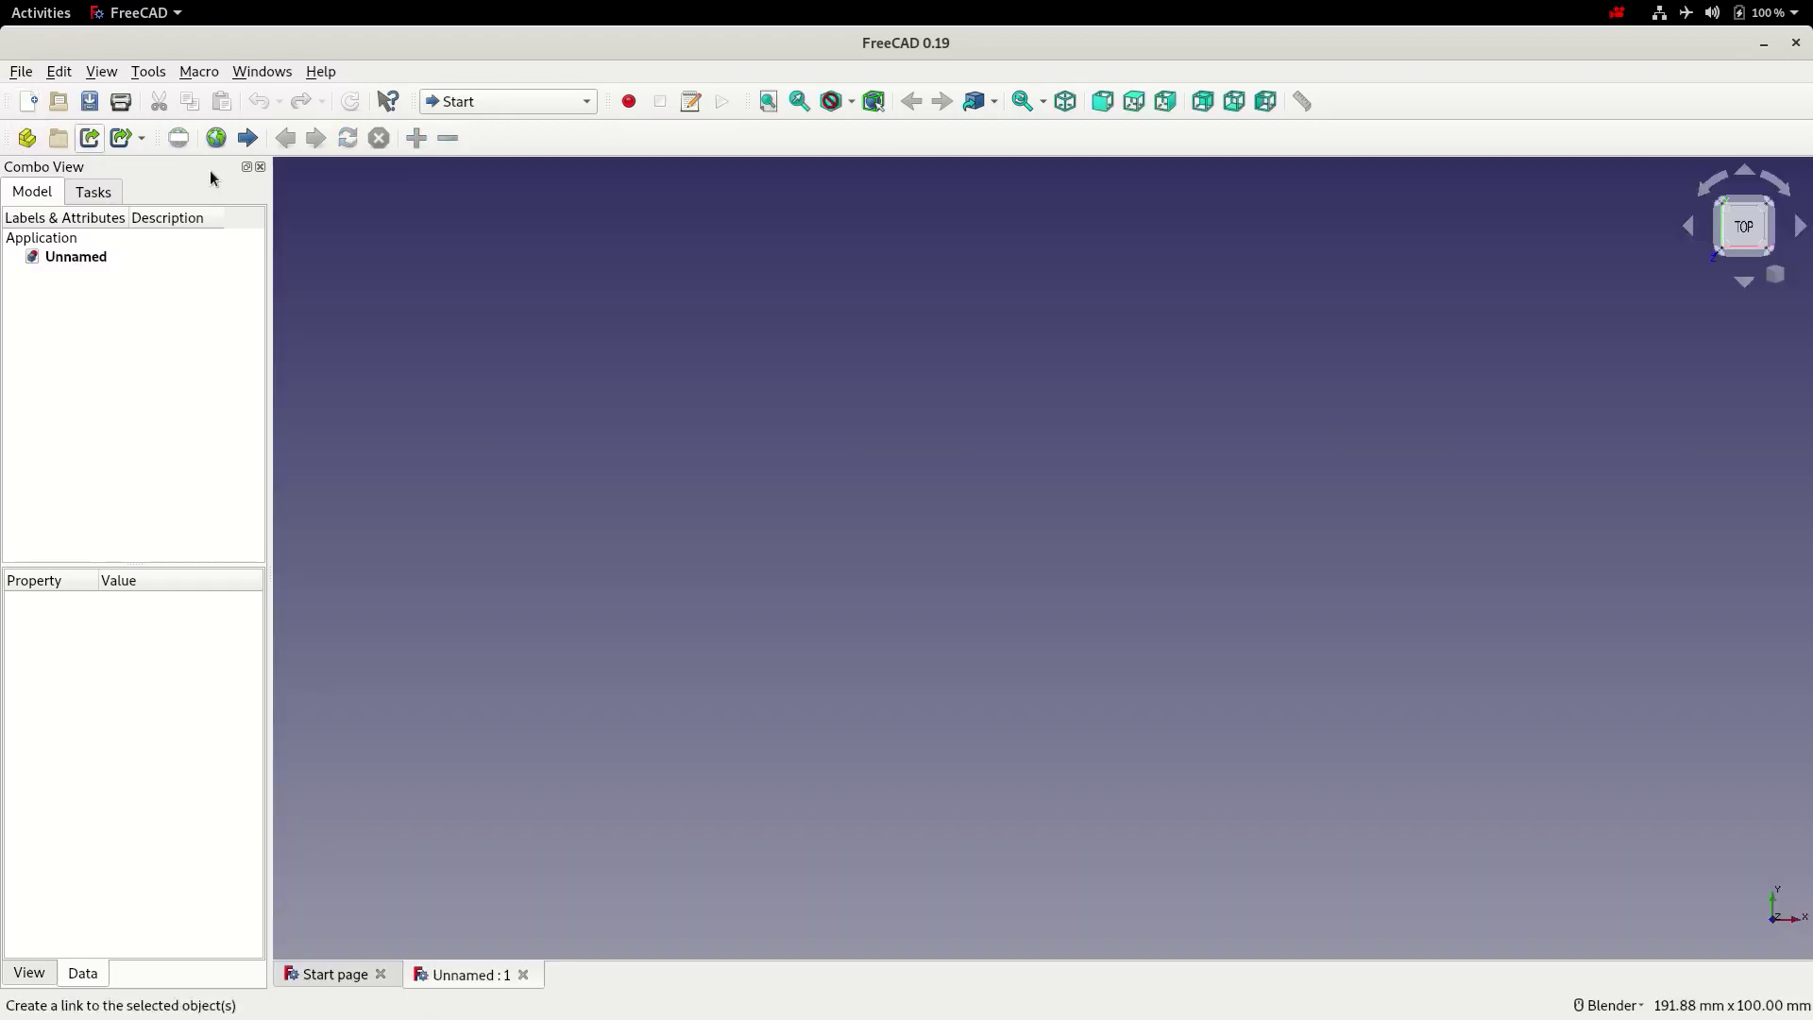
left_click(89, 101)
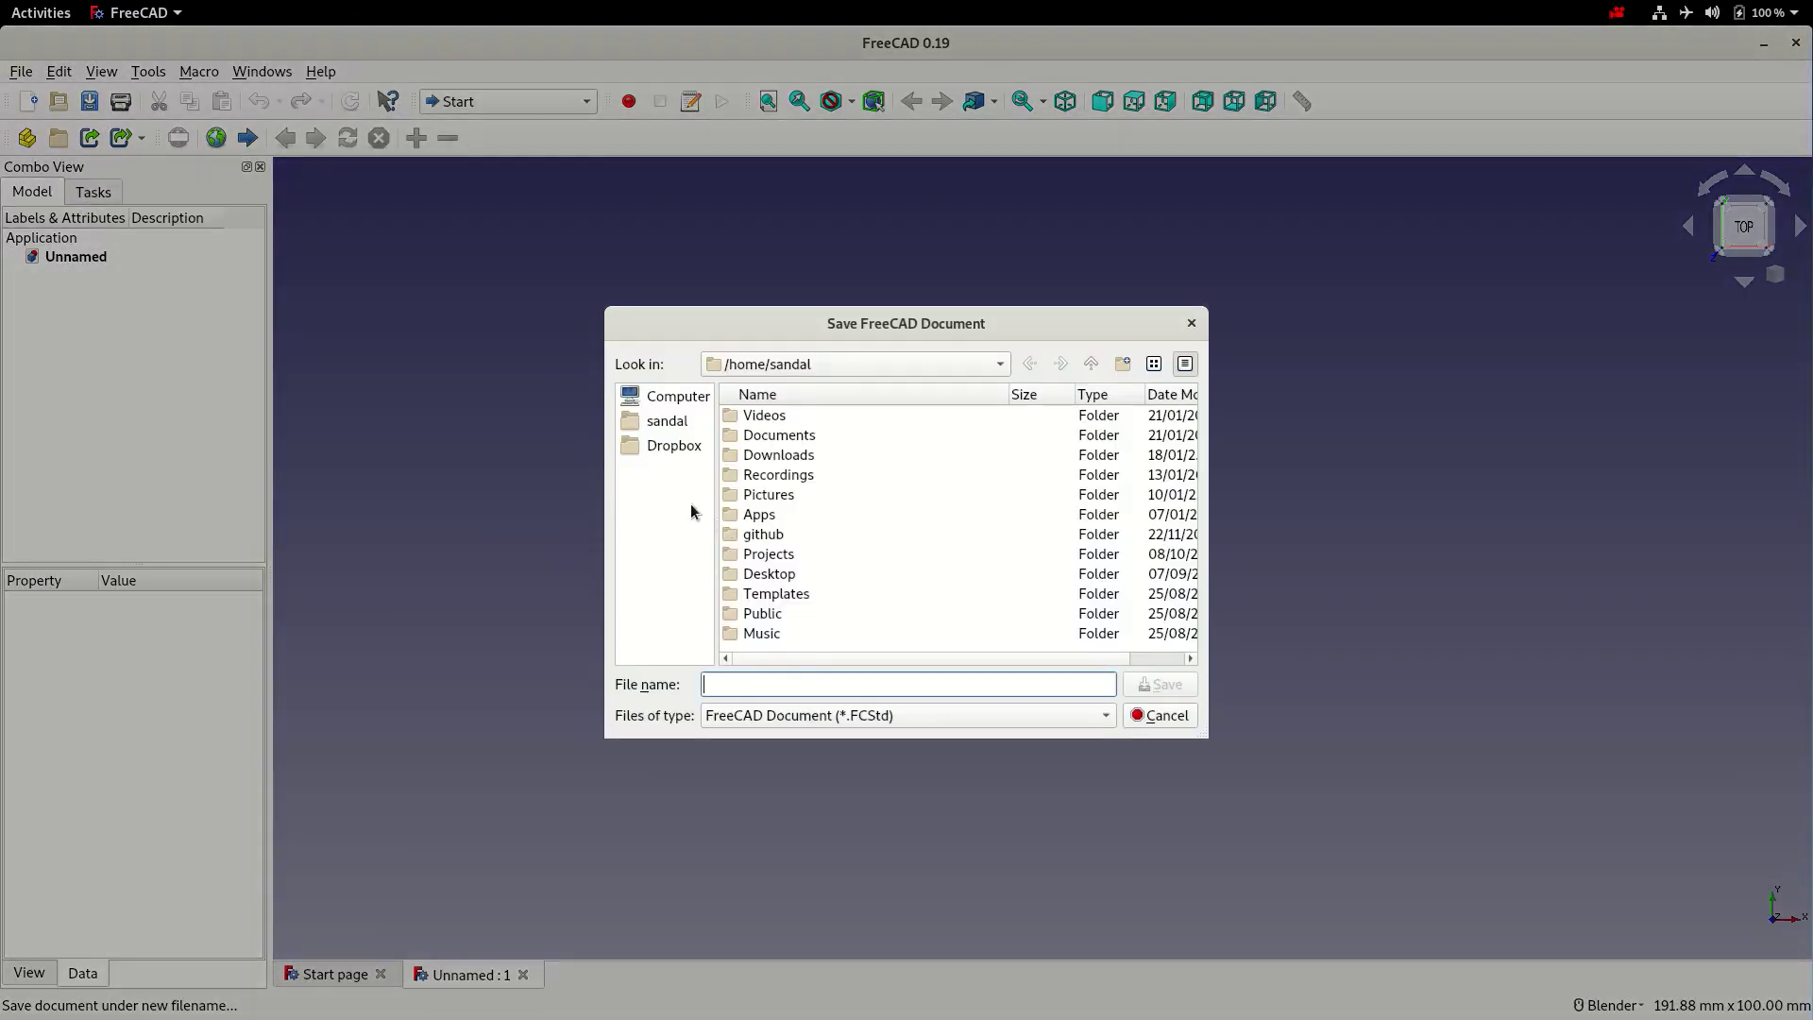
double_click(778, 434)
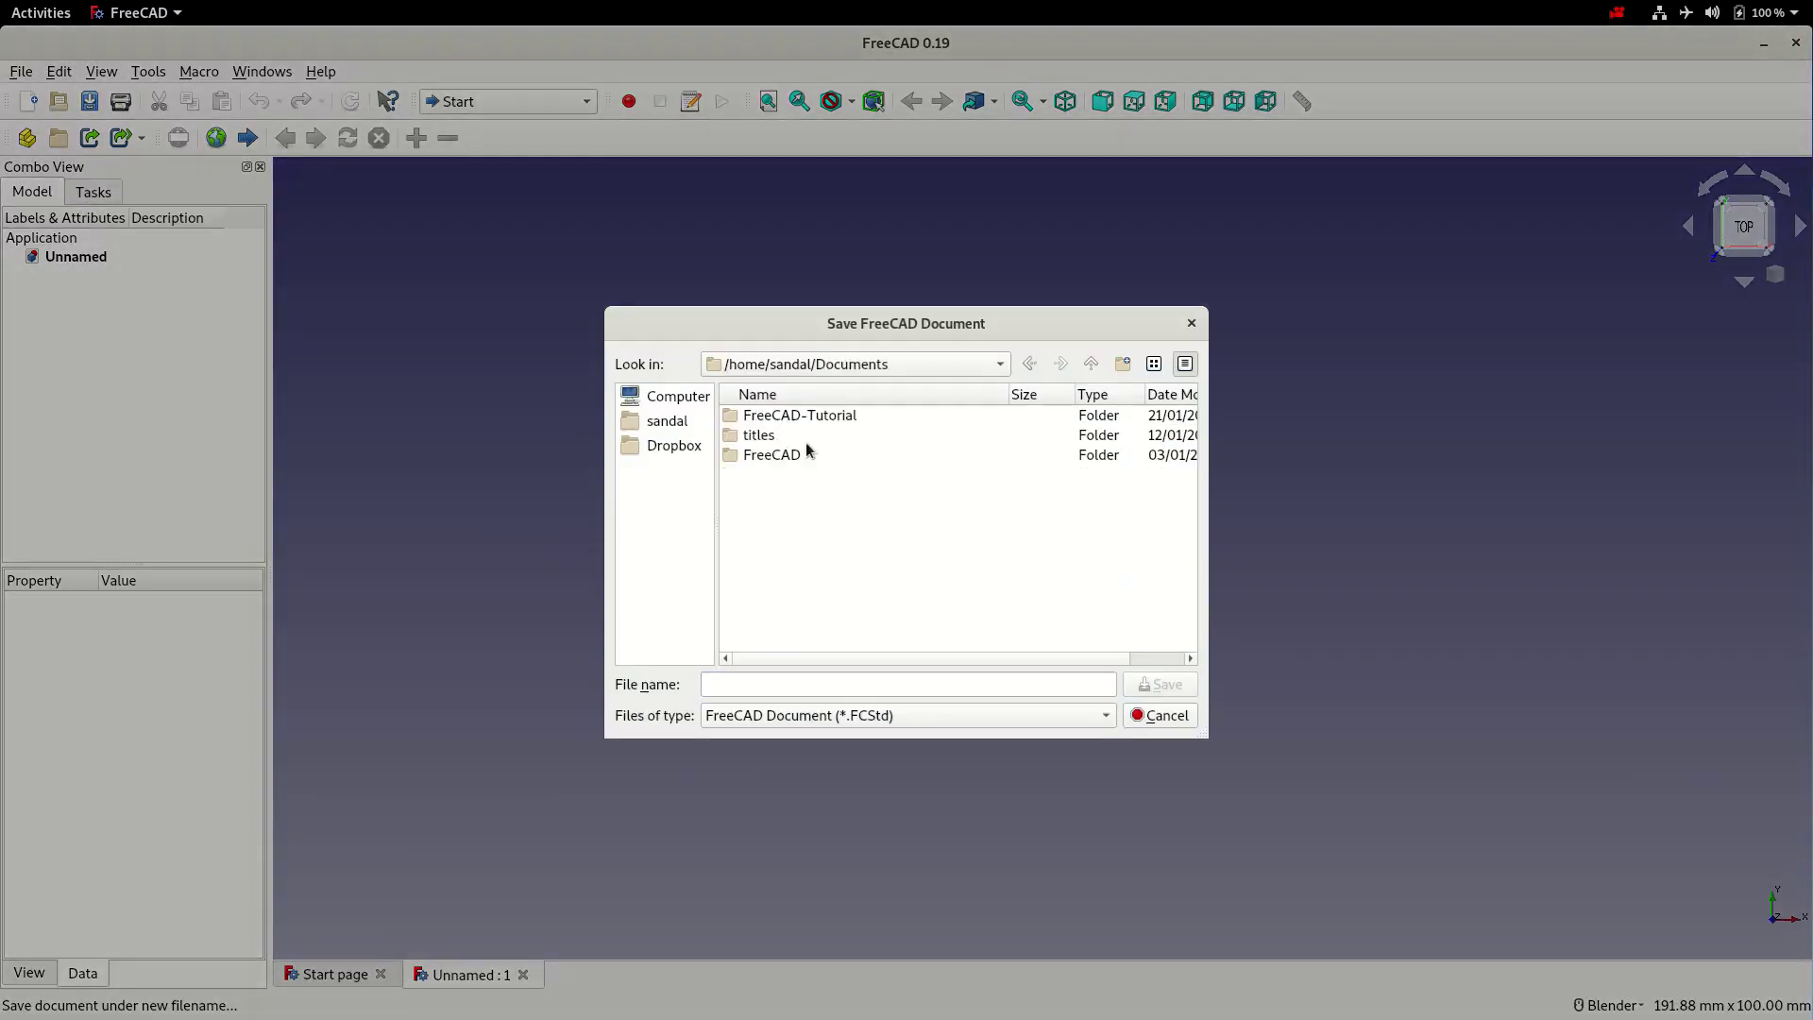
double_click(818, 416)
left_click(818, 684)
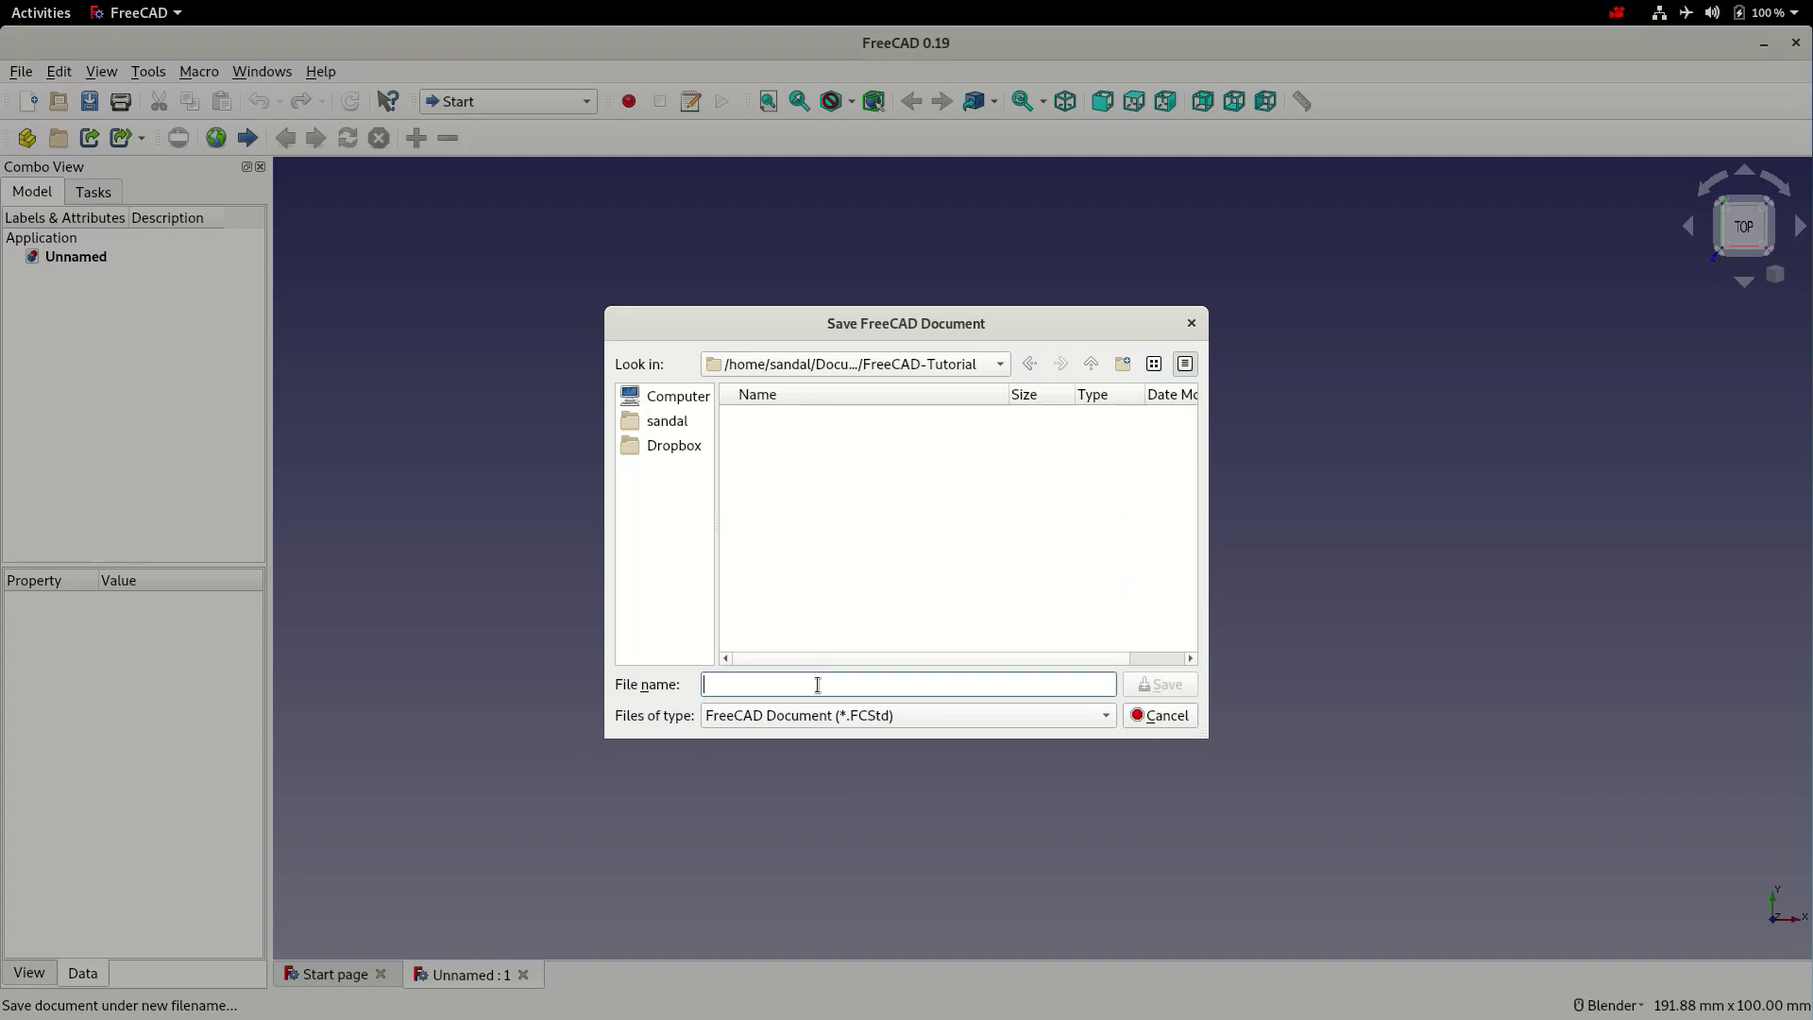
type("ConnectingBlock")
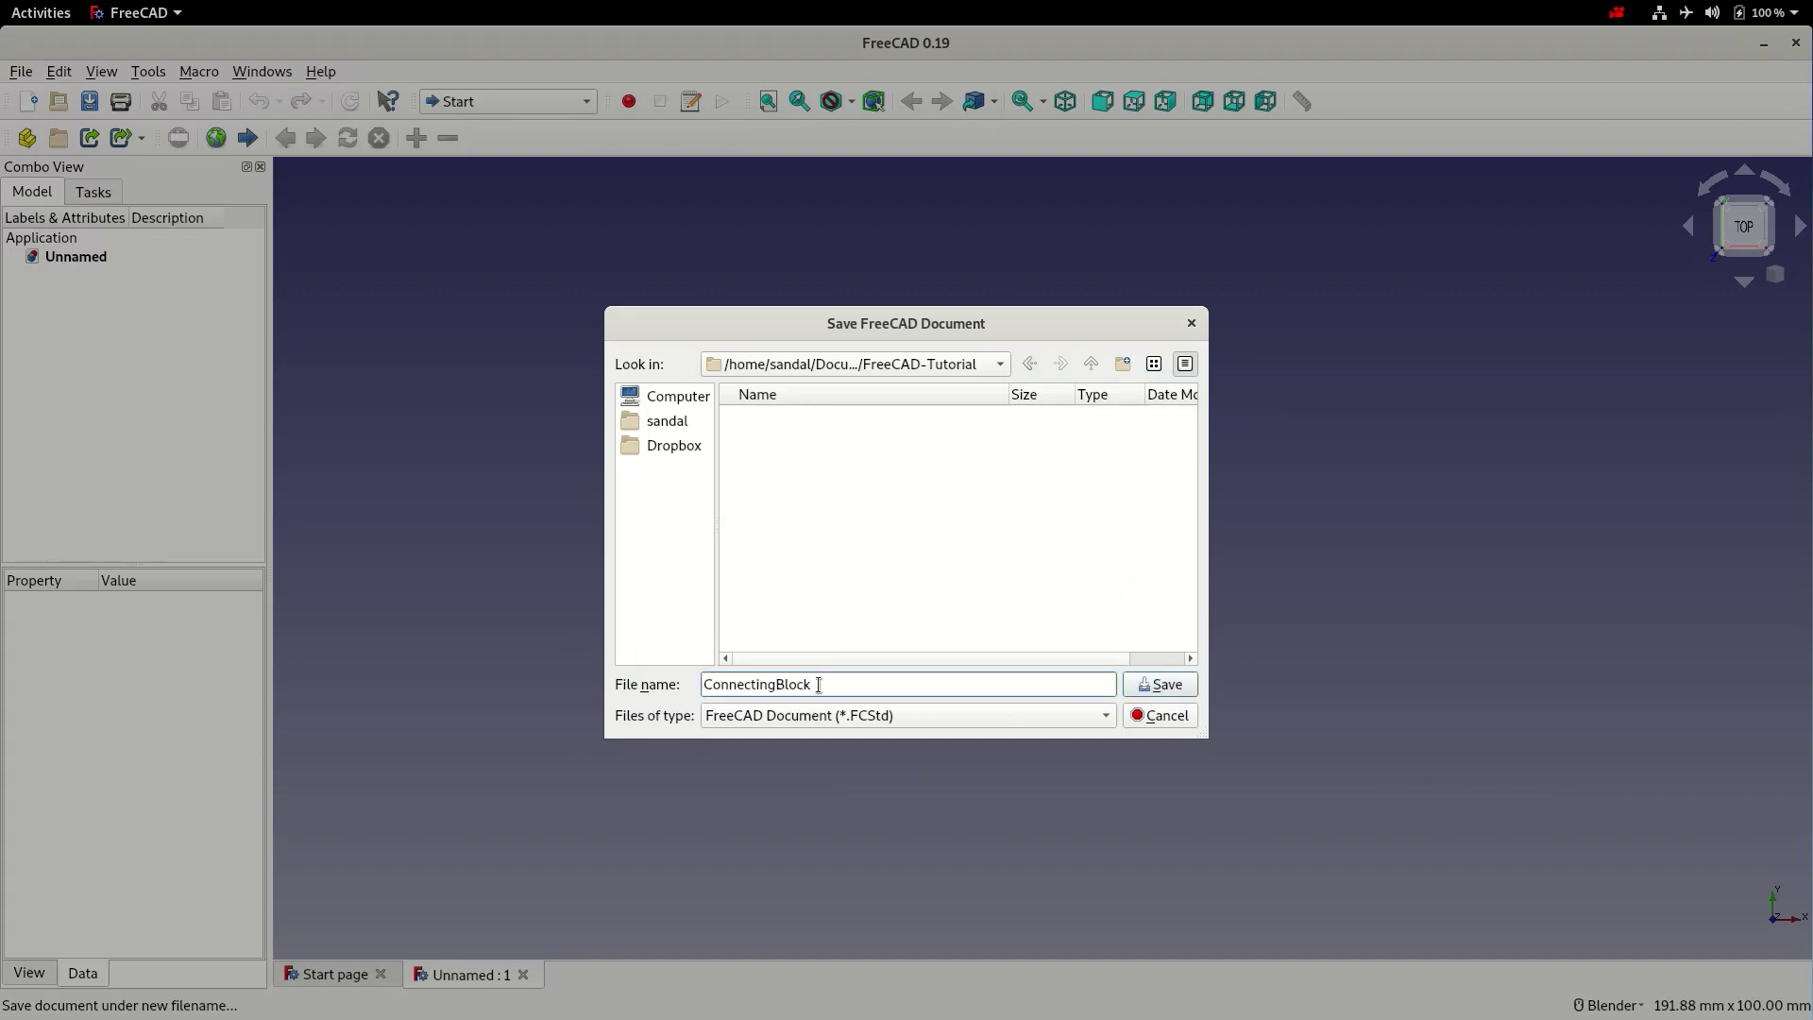
left_click(1157, 685)
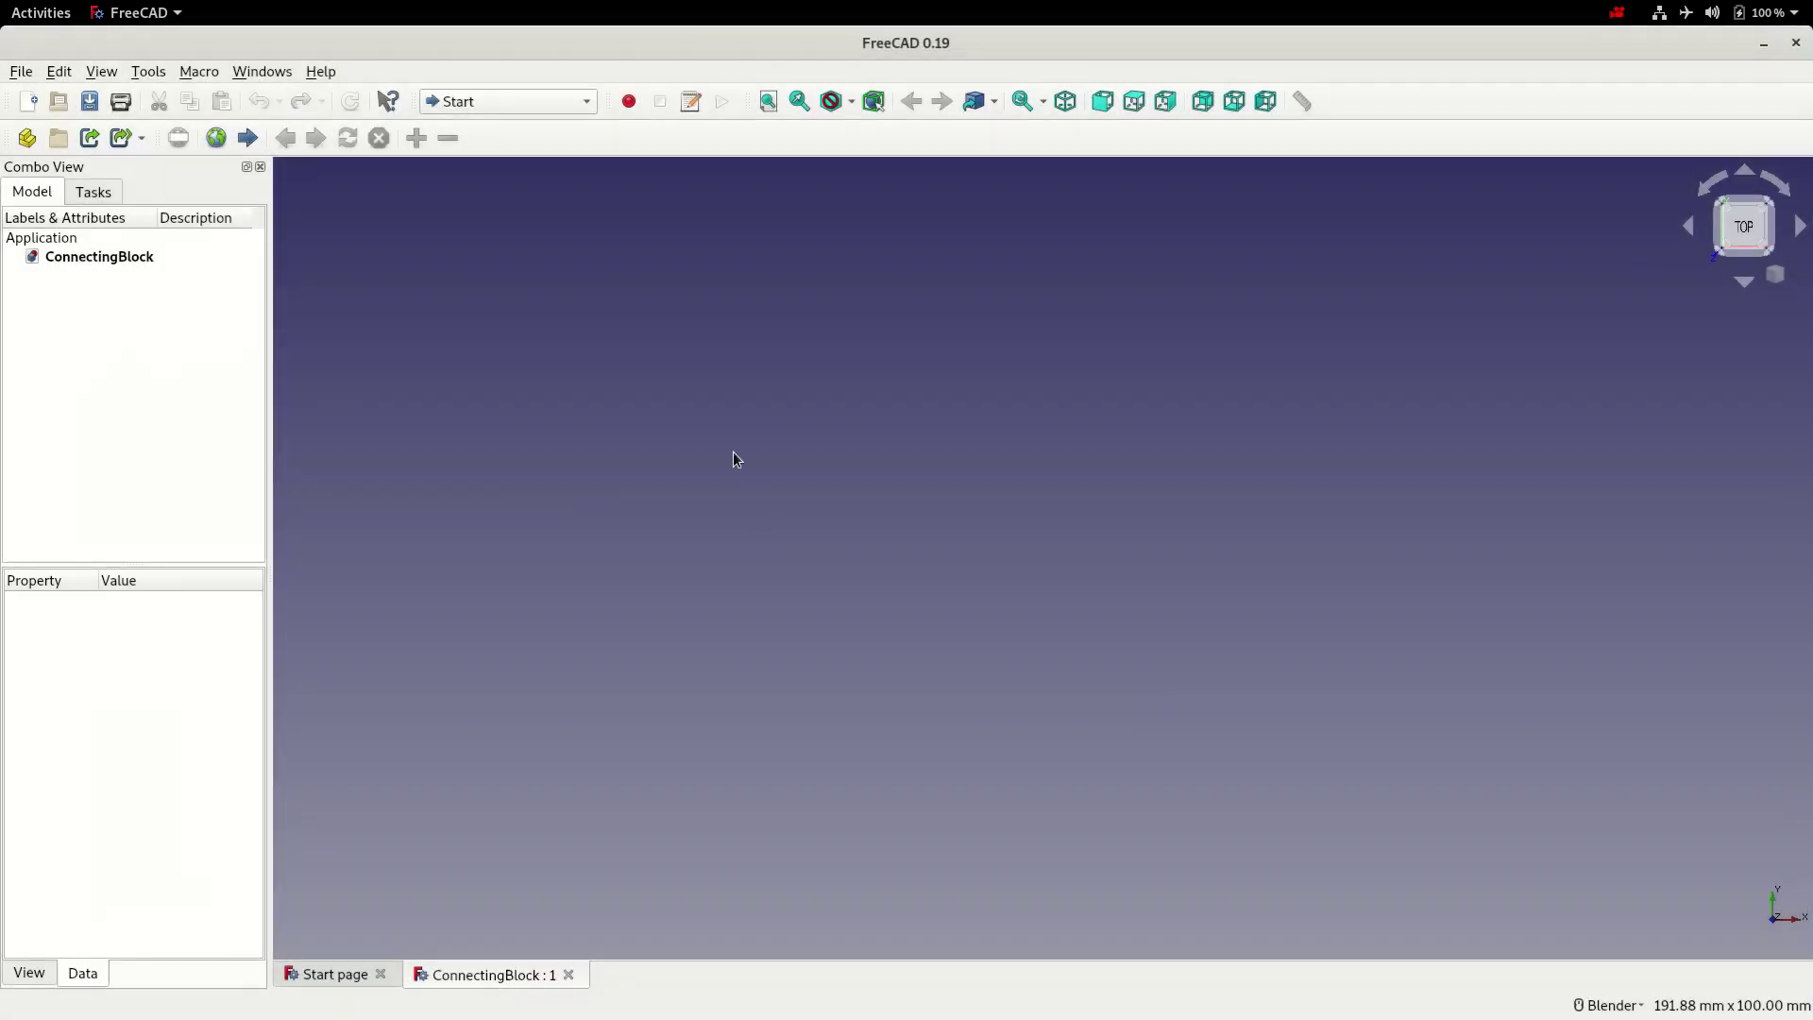
Switch to the Part Design workbench and create a new body in the ConnectingBlock document
left_click(510, 105)
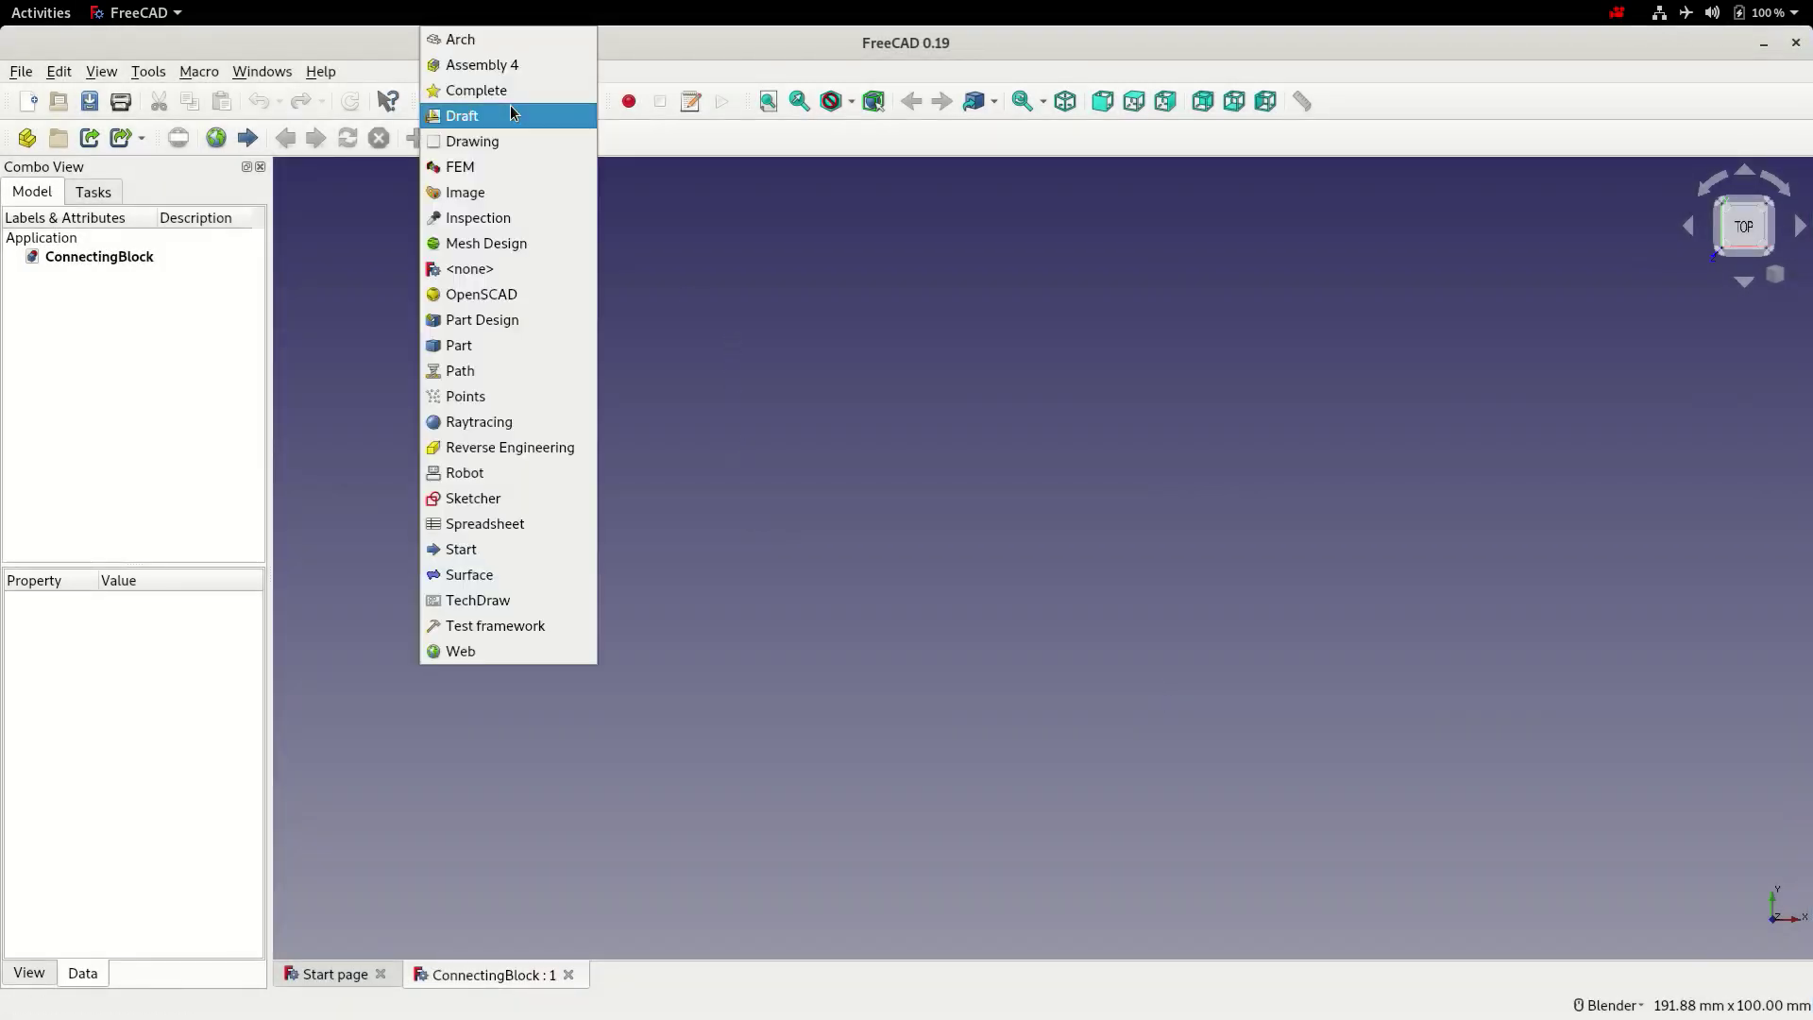
left_click(531, 324)
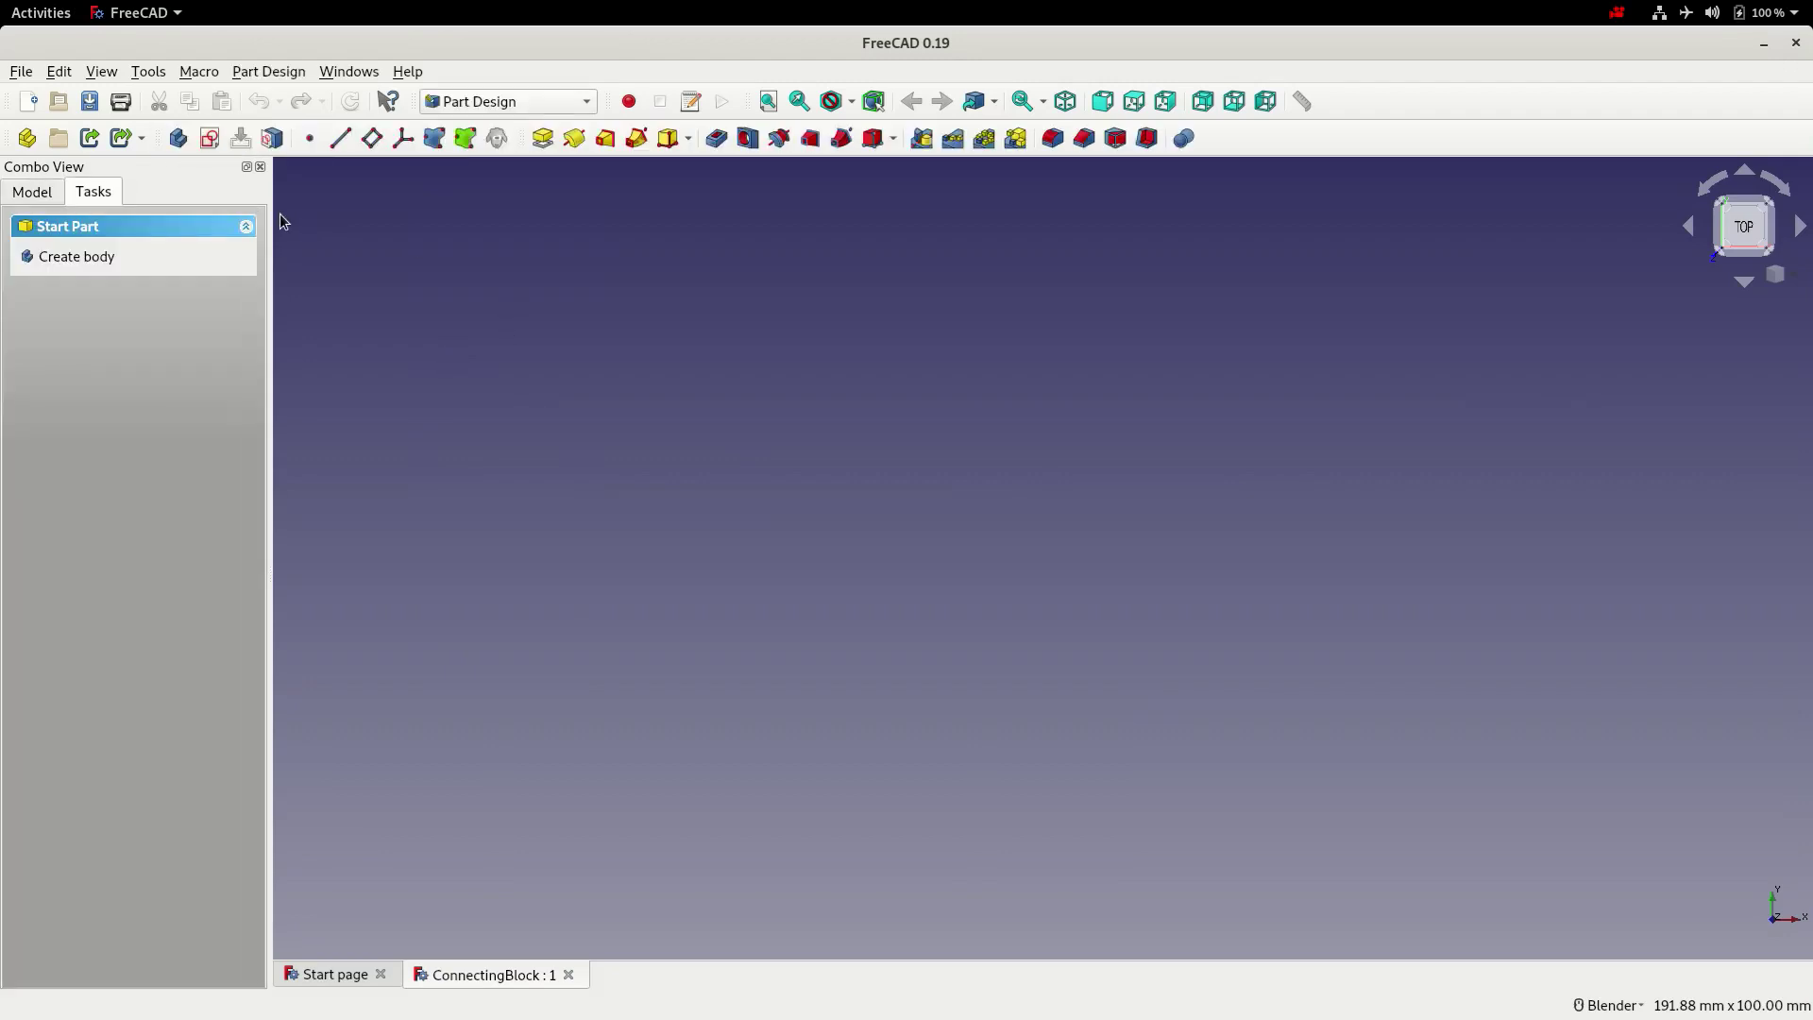
left_click(39, 194)
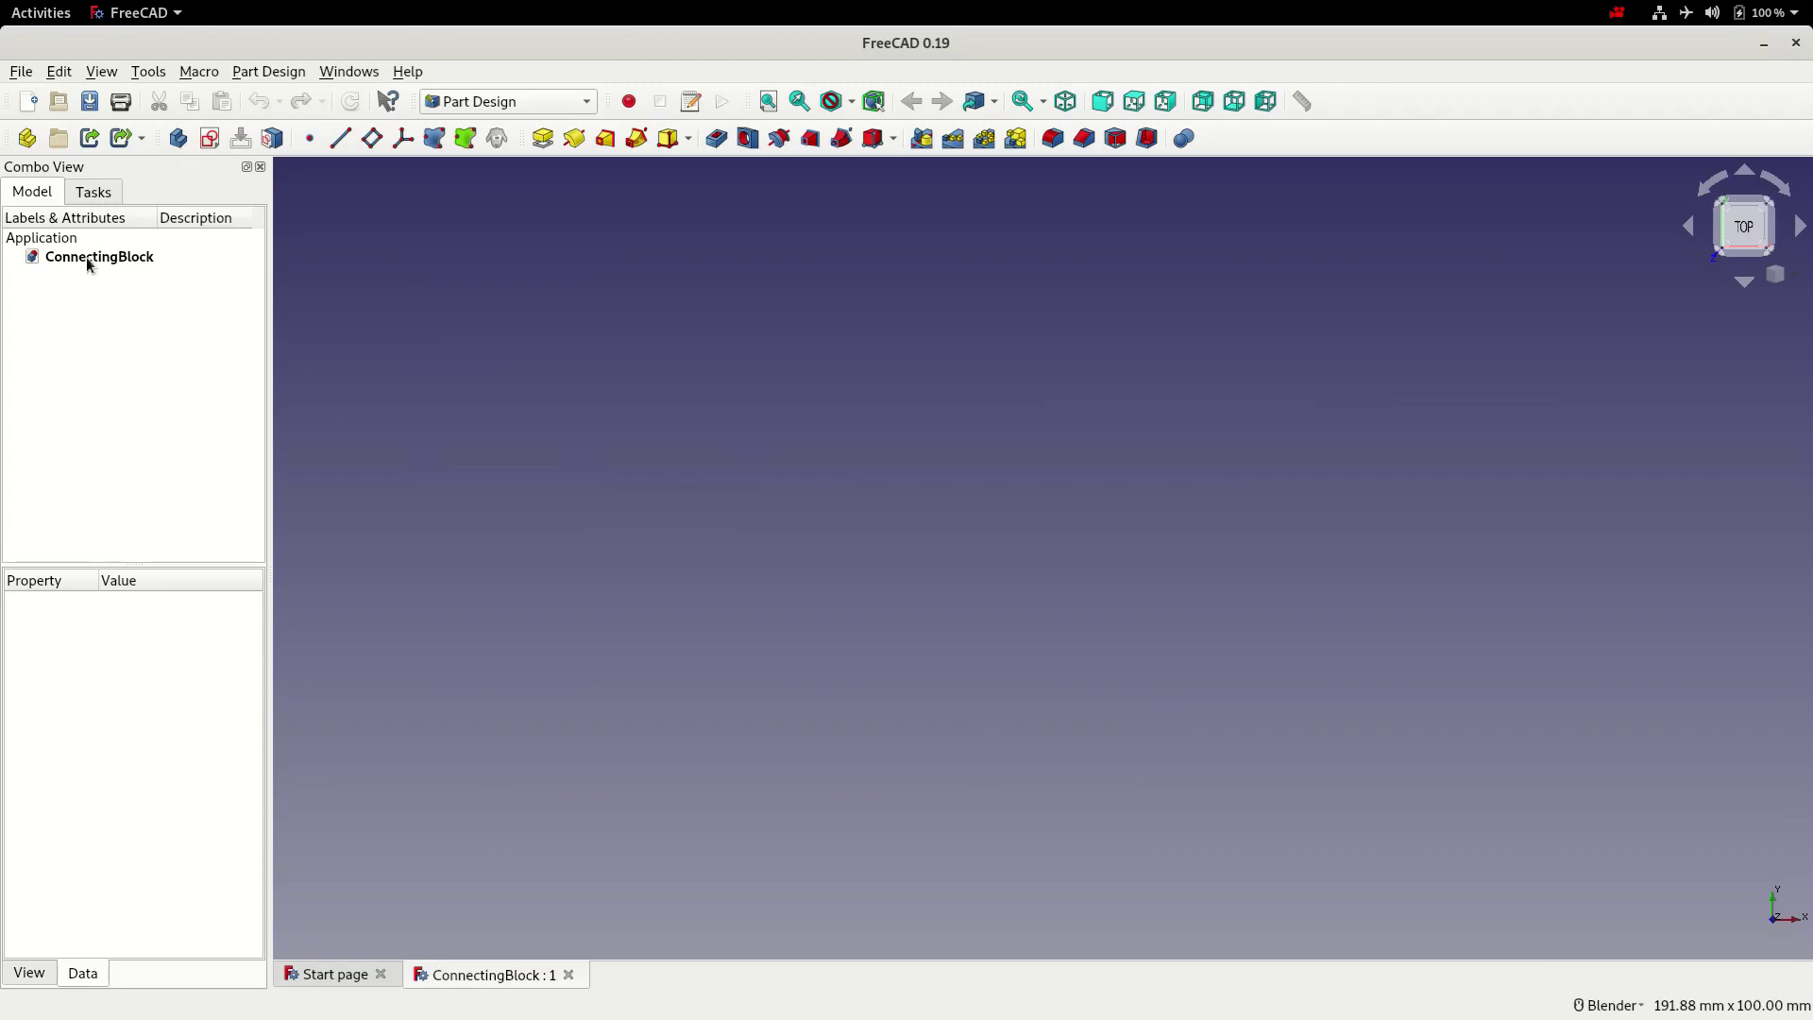
left_click(178, 138)
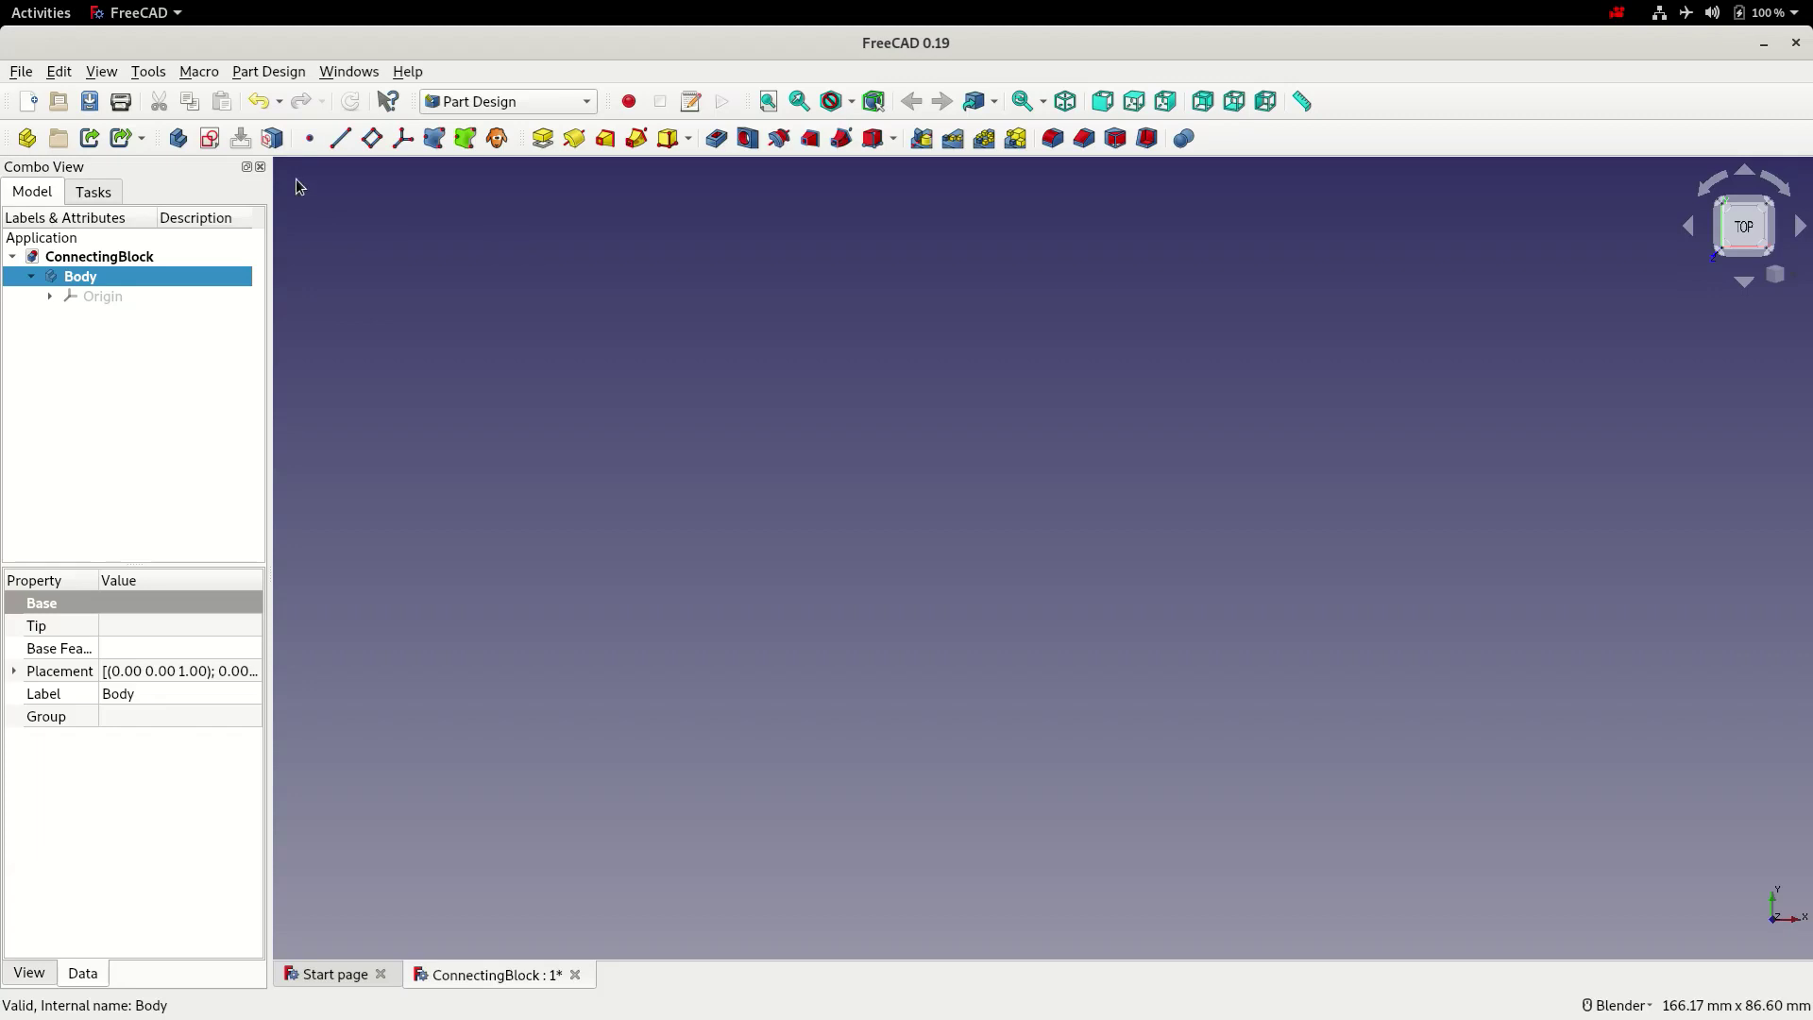
Start a sketch on the XY plane and draw a rectangle enclosing the origin
left_click(211, 141)
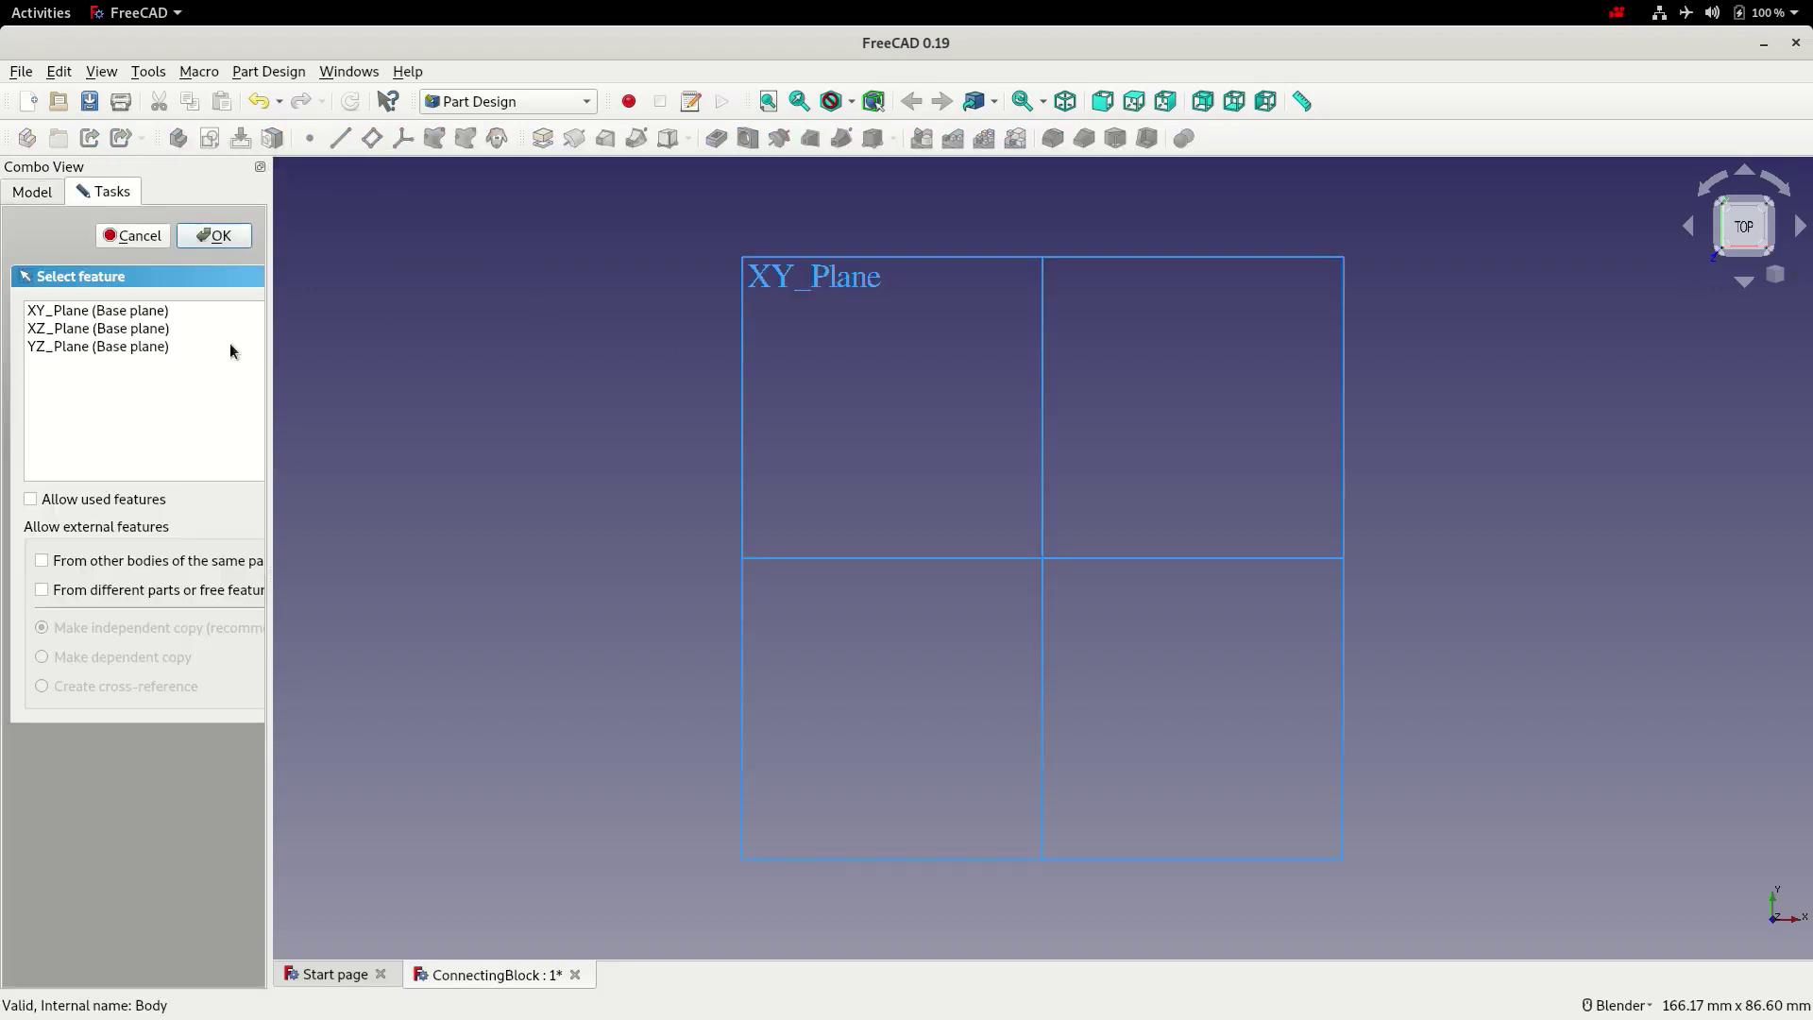
left_click(126, 312)
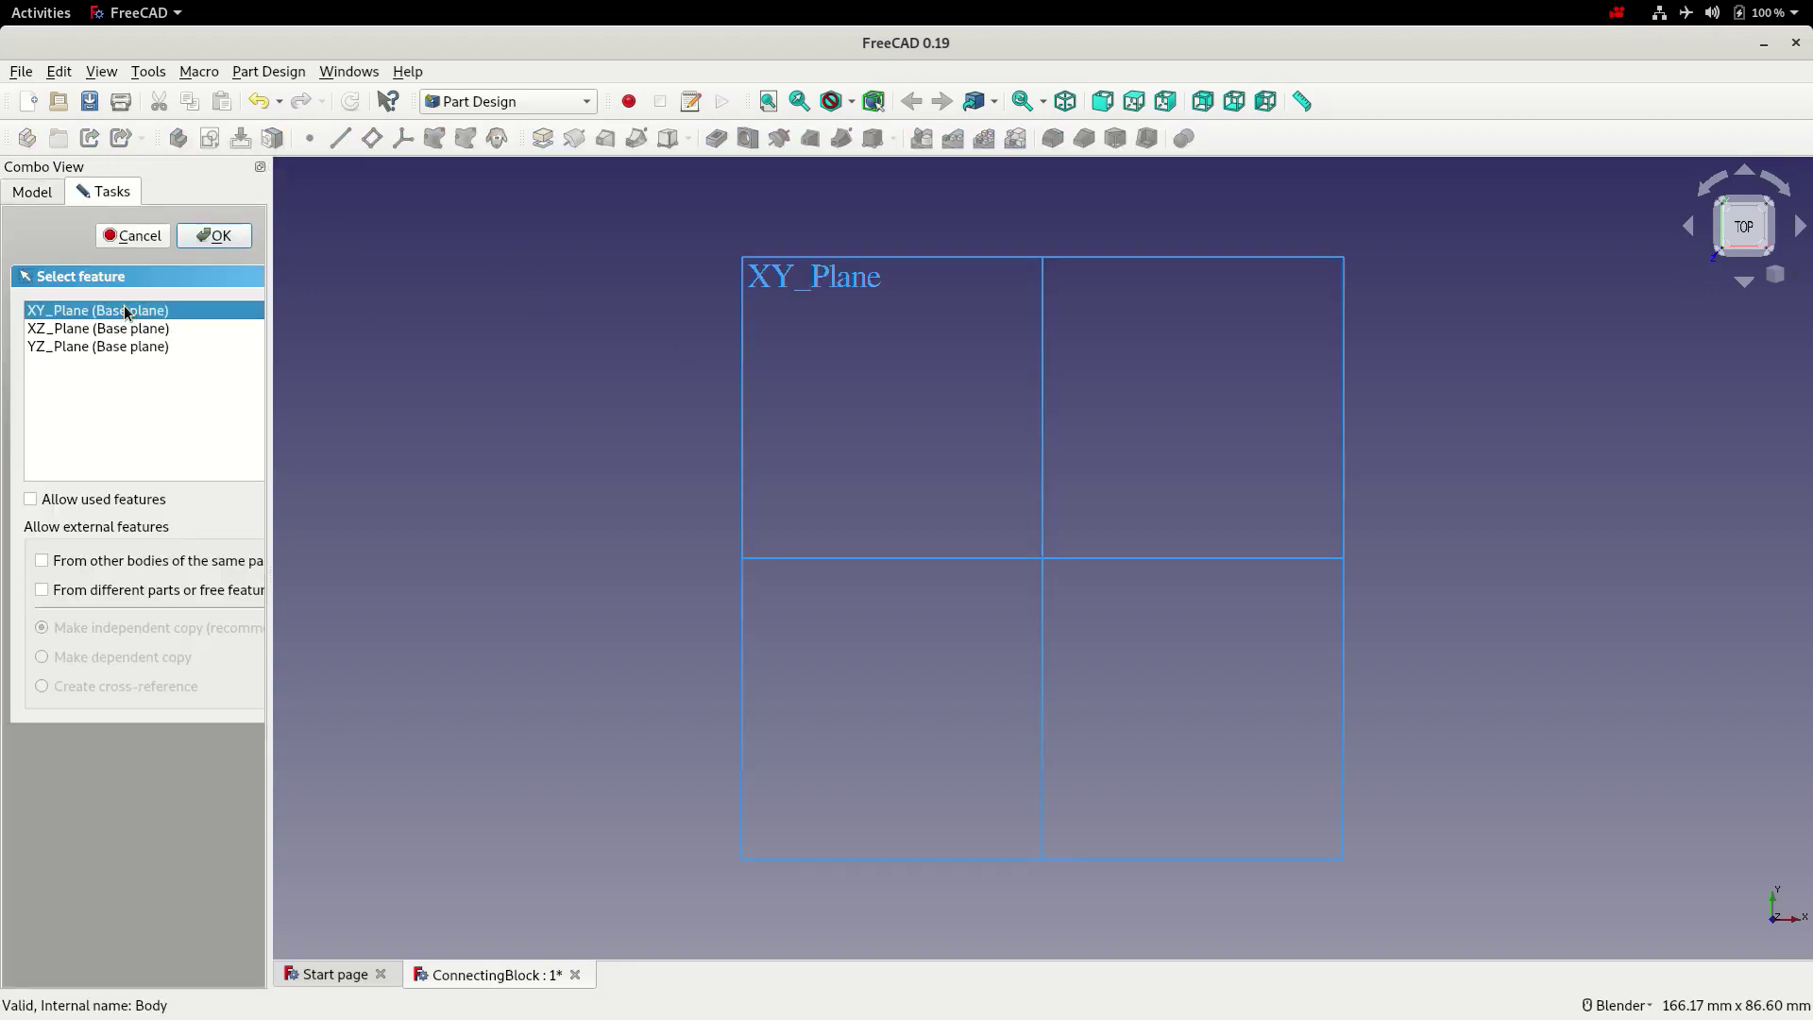
left_click(213, 237)
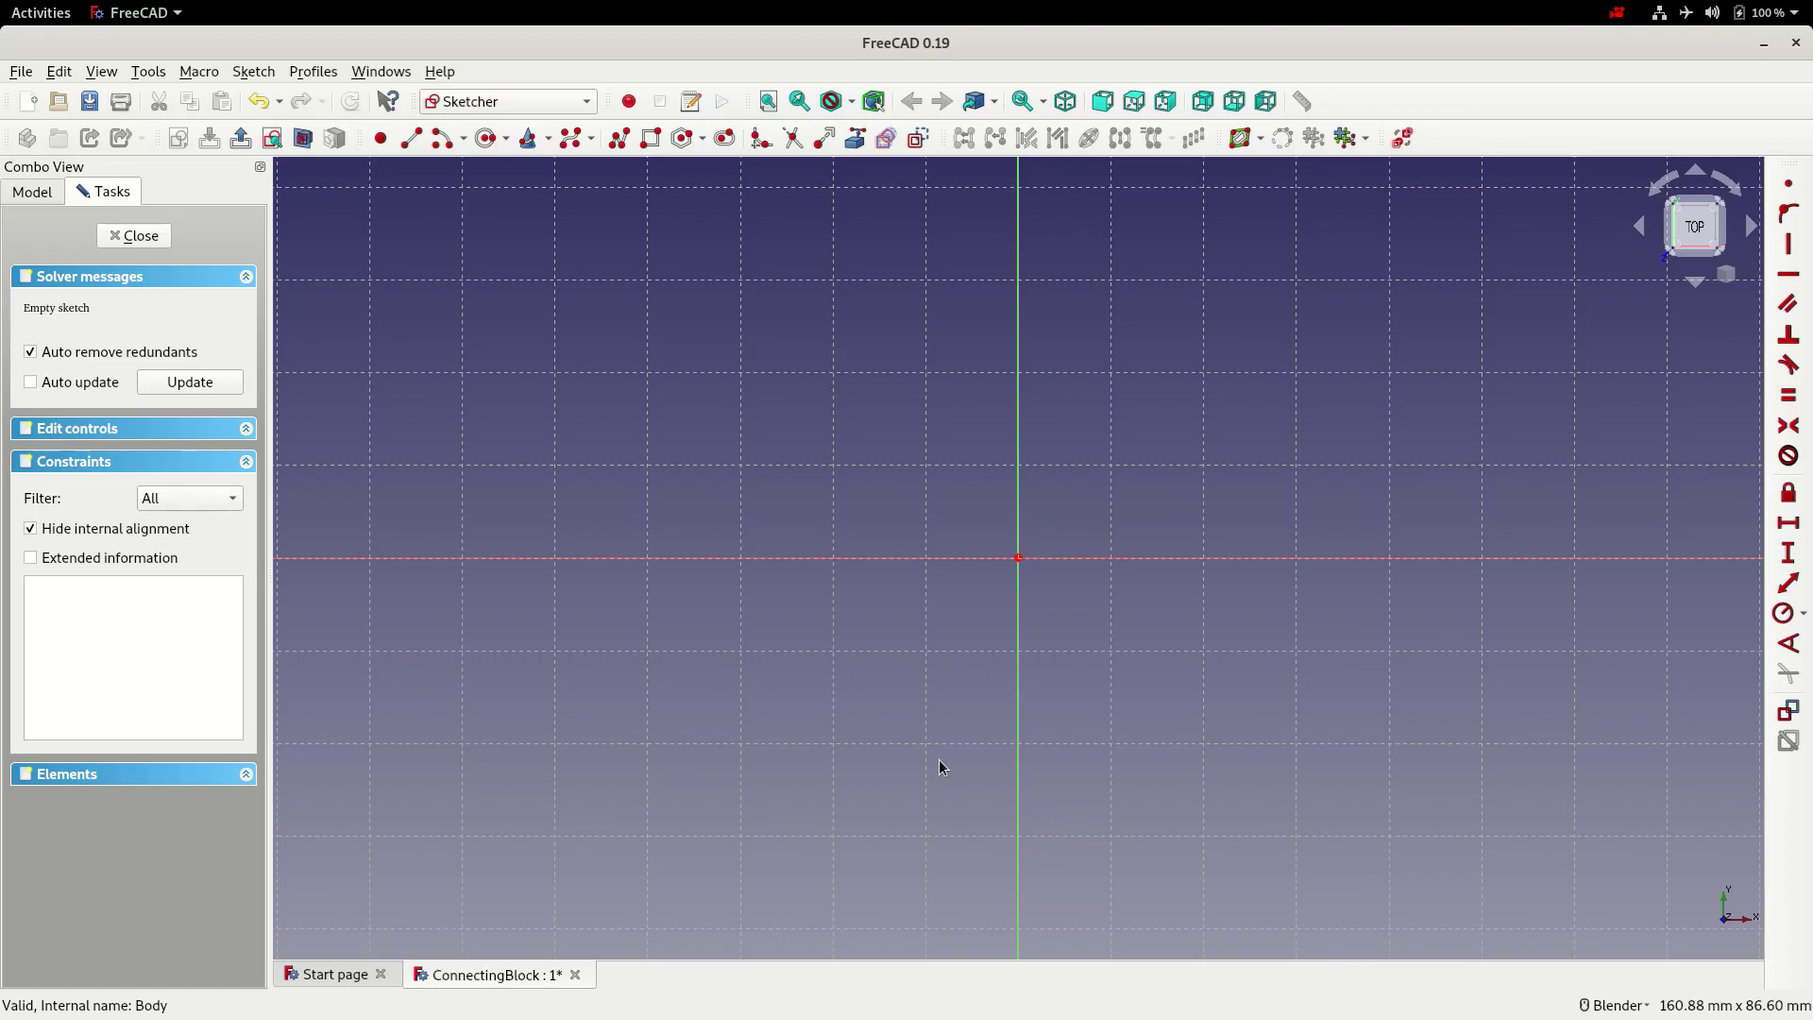
left_click(651, 139)
left_click(771, 276)
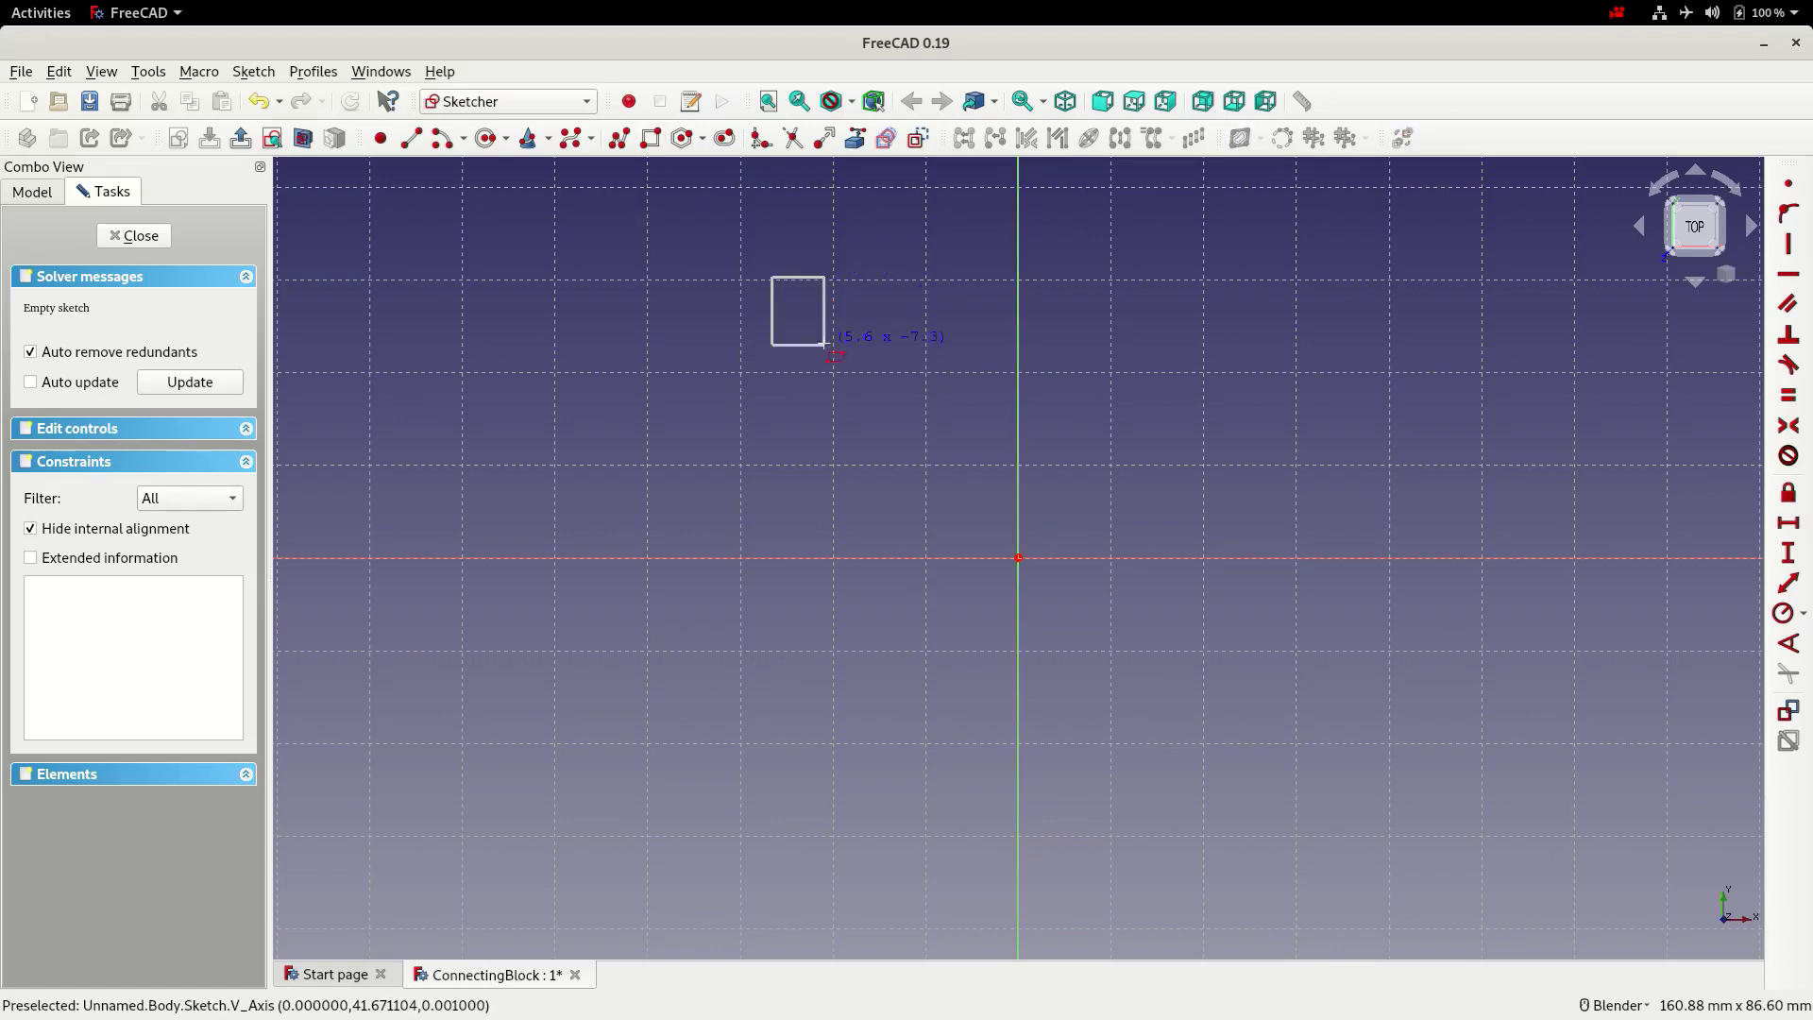
left_click(1370, 849)
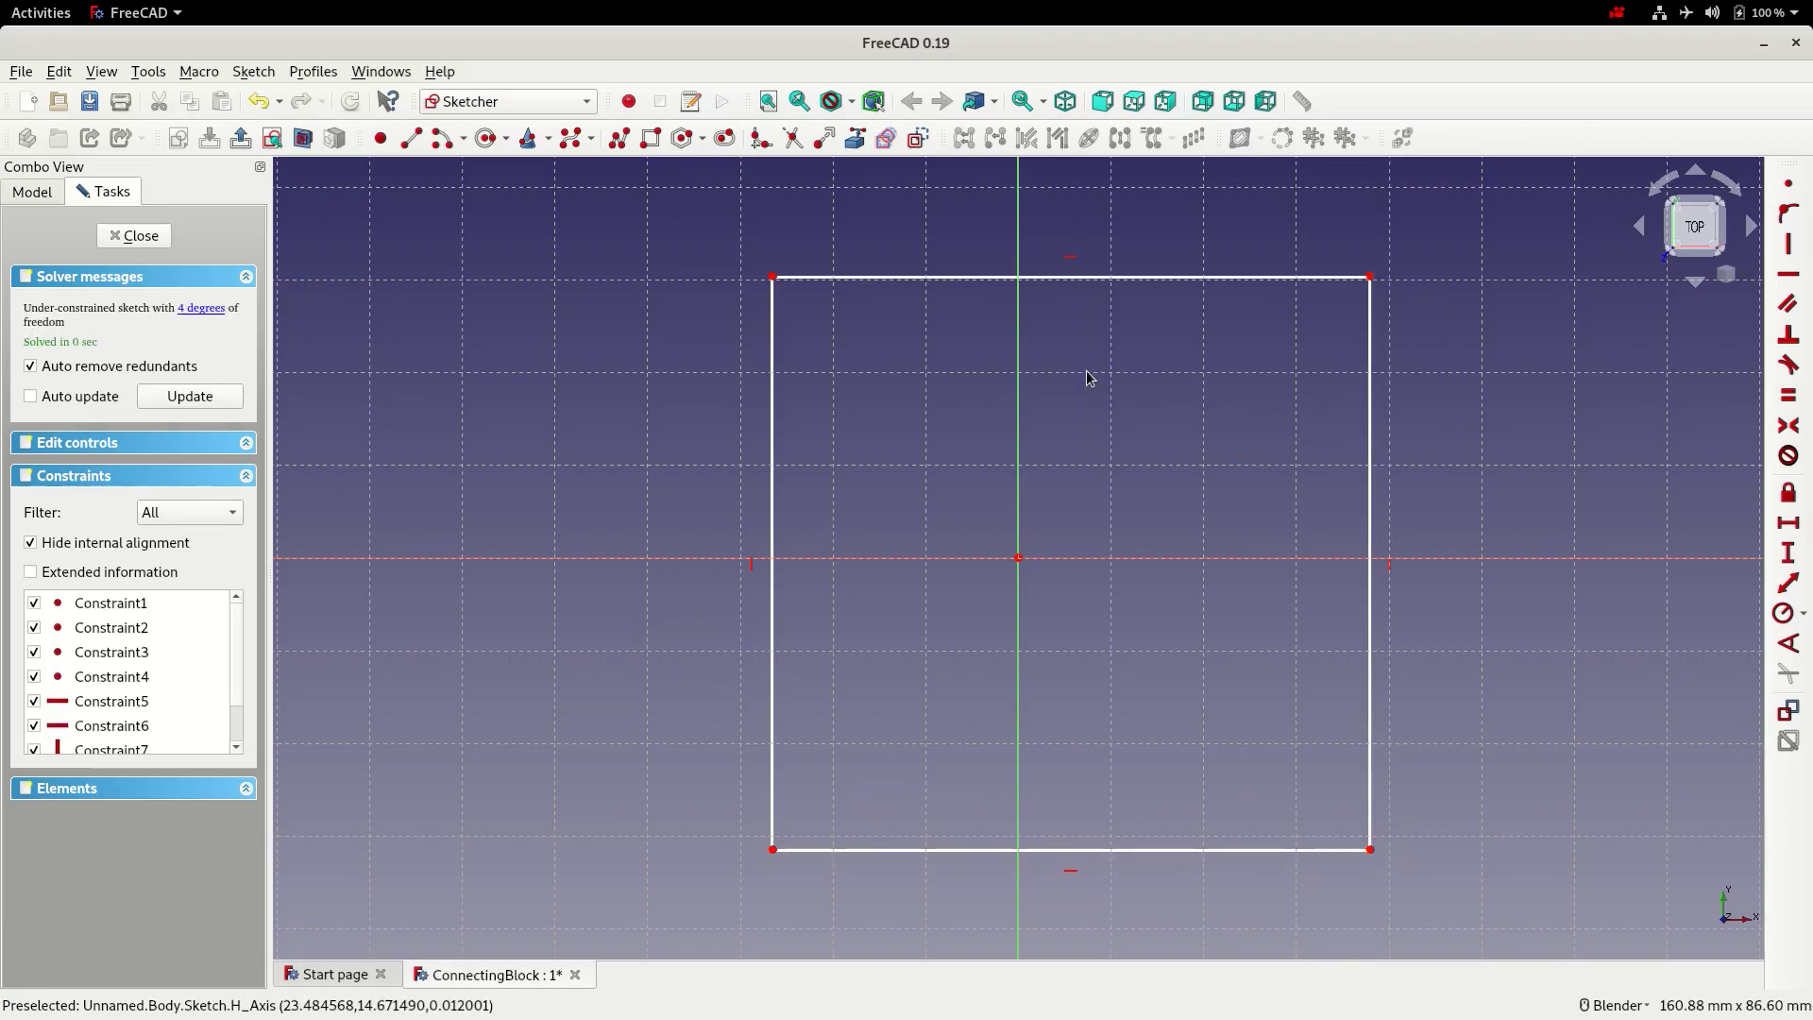
left_click_drag(1158, 281, 1117, 311)
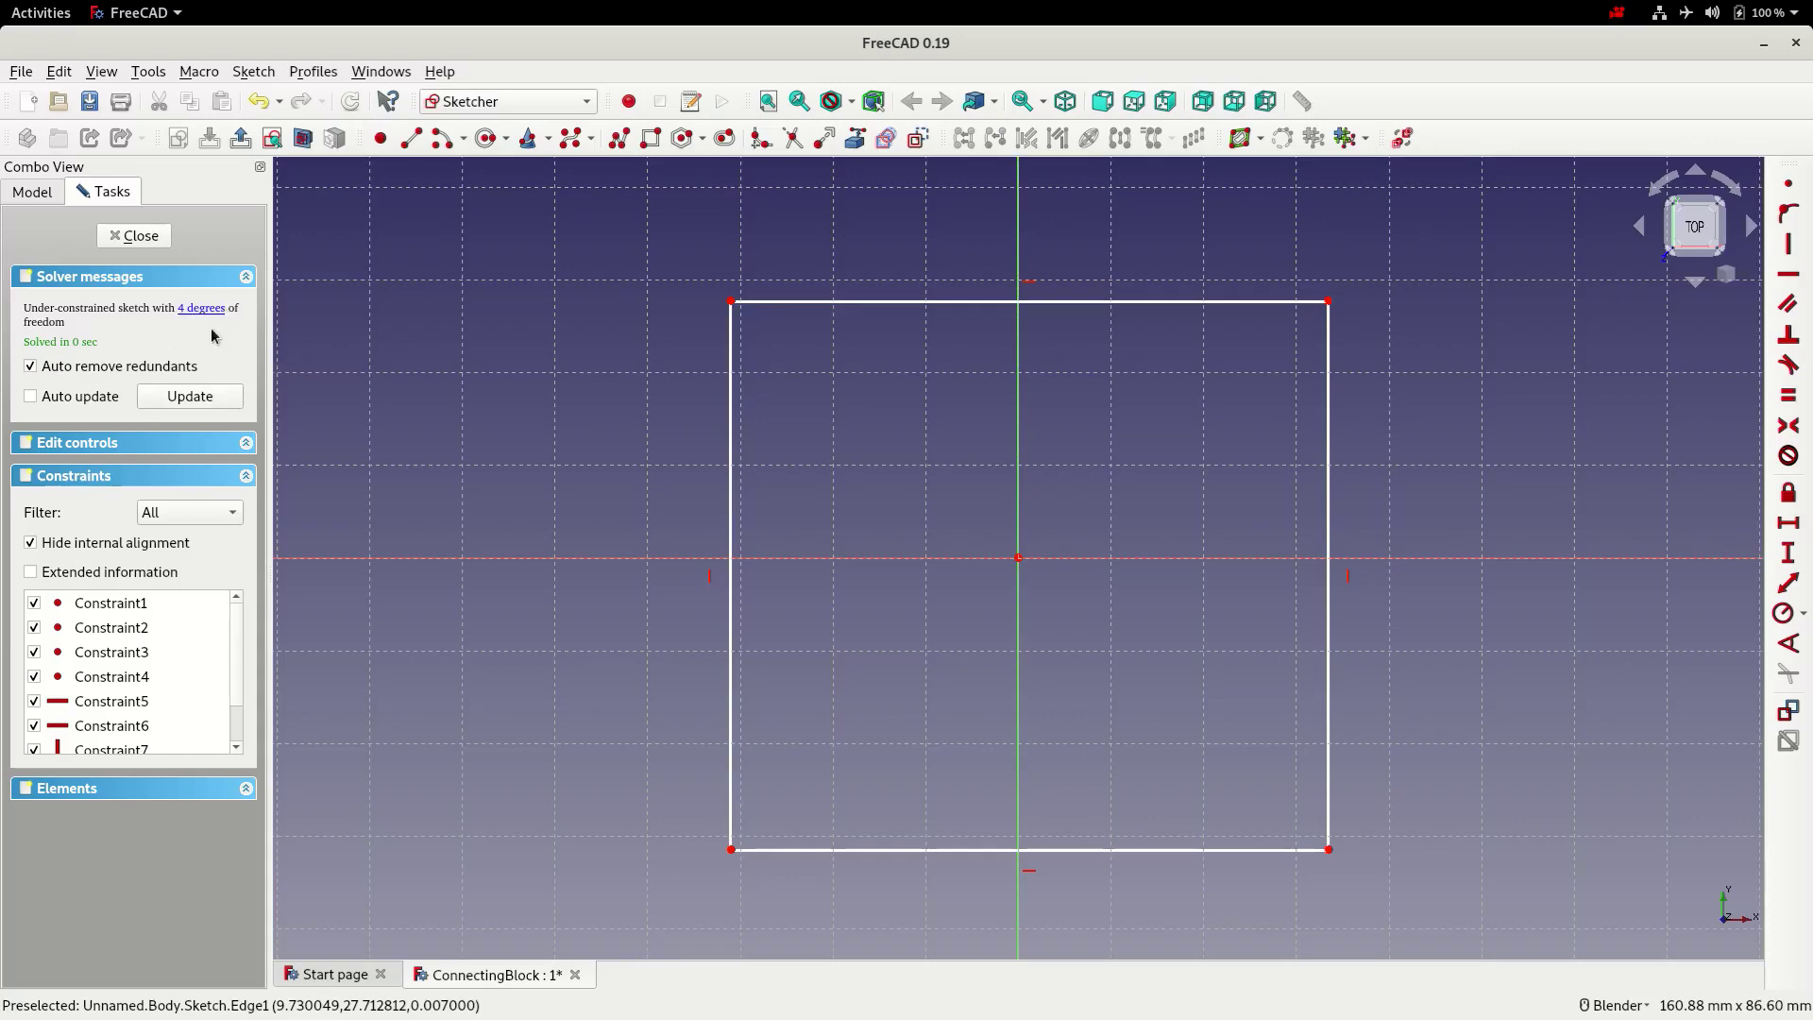
Constrain the rectangle's upper-left and lower-right corners symmetric about the origin, and test it by moving the upper-right corner
left_click(732, 302)
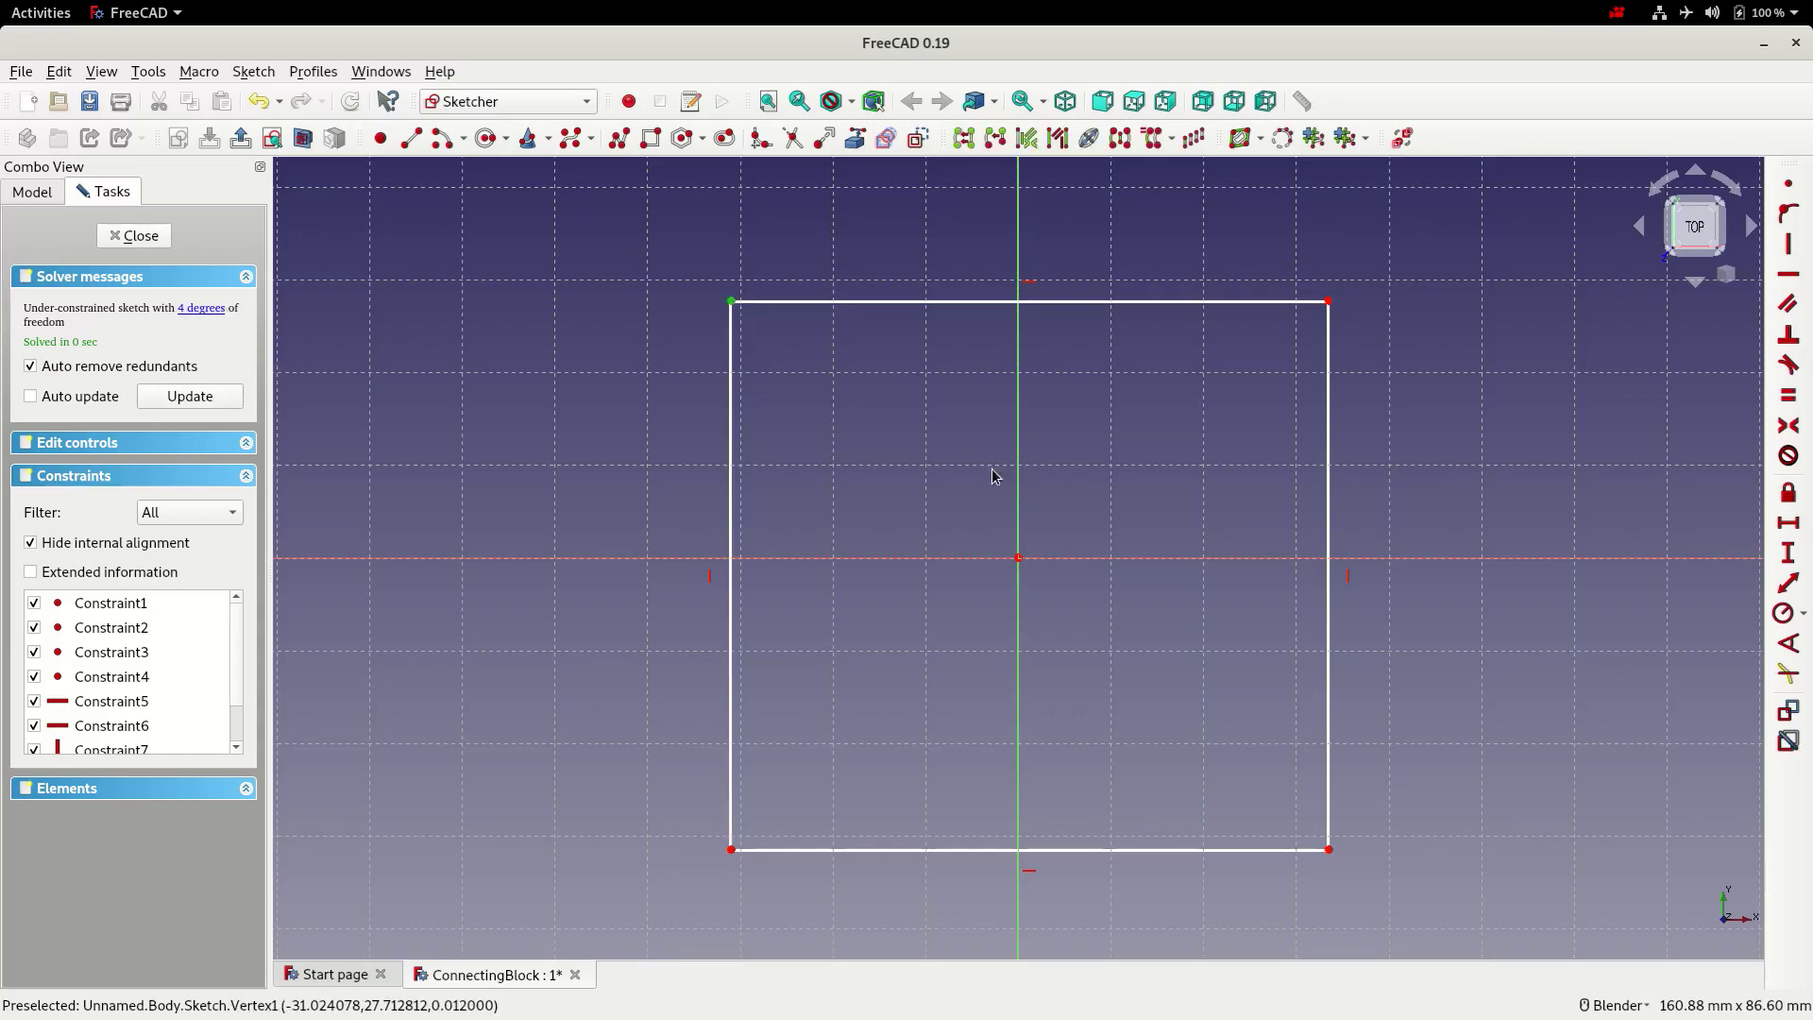
left_click(1329, 851)
left_click(1019, 559)
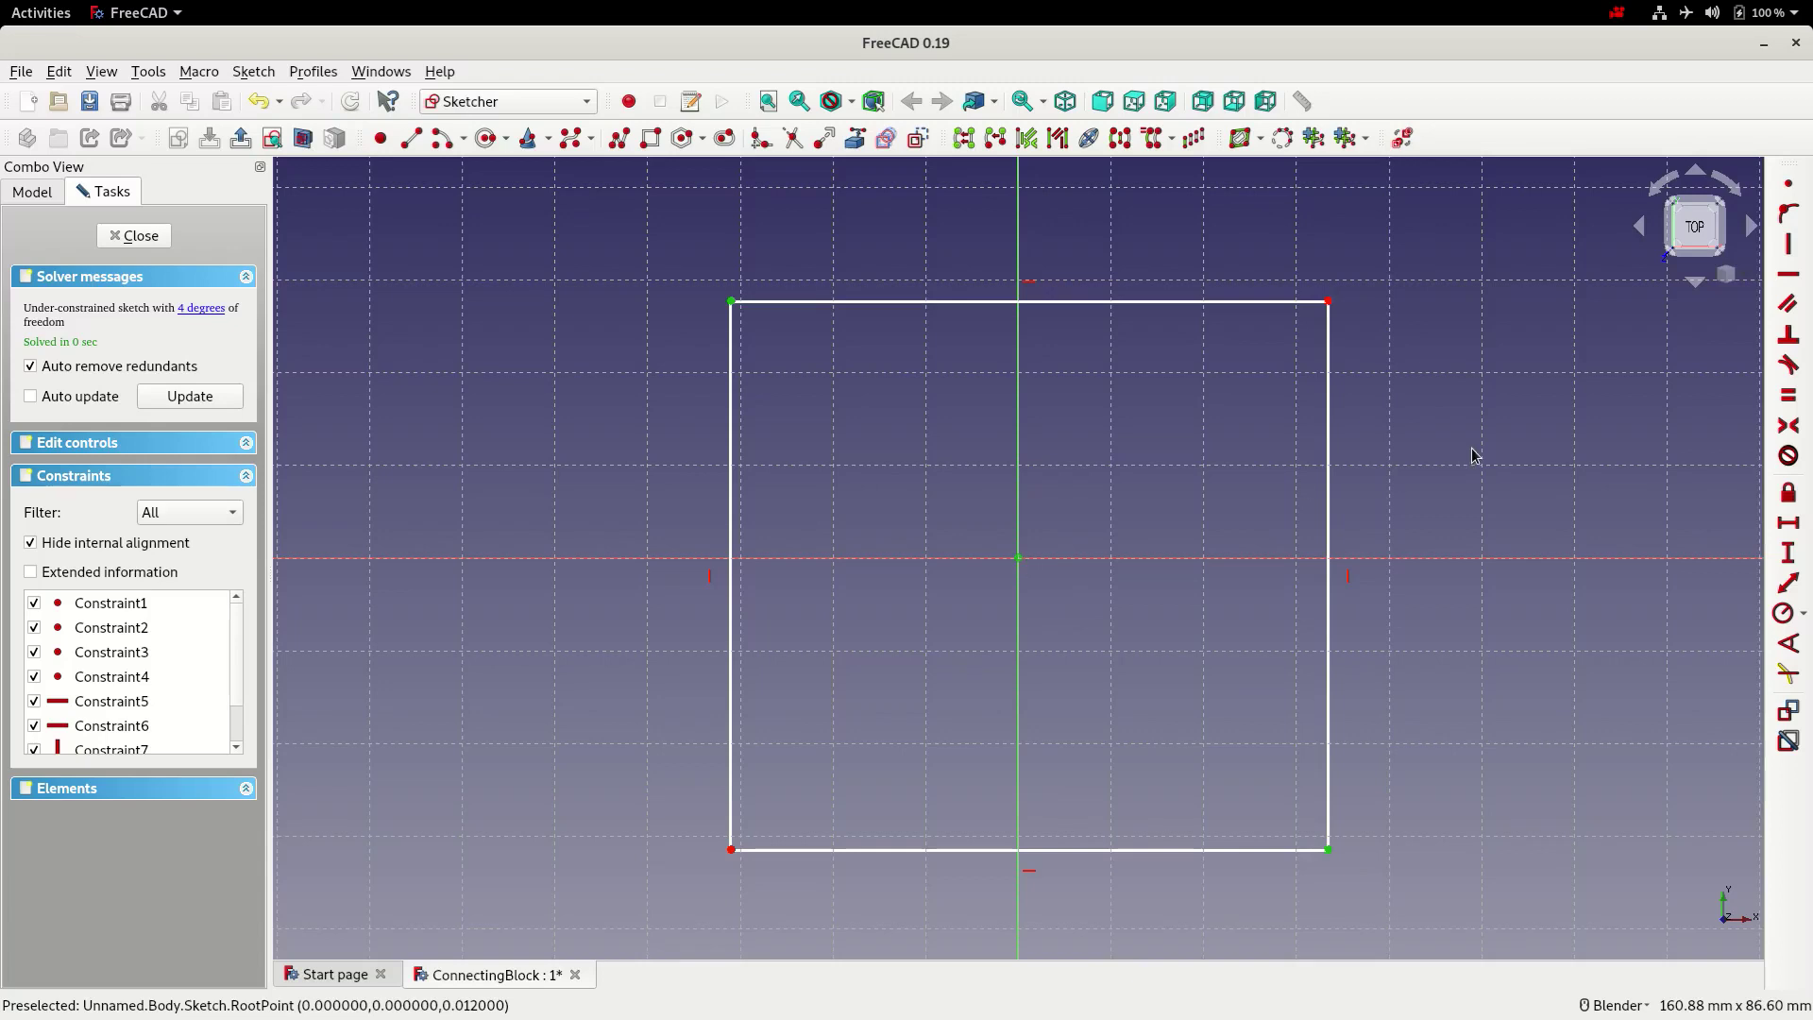
left_click(1788, 425)
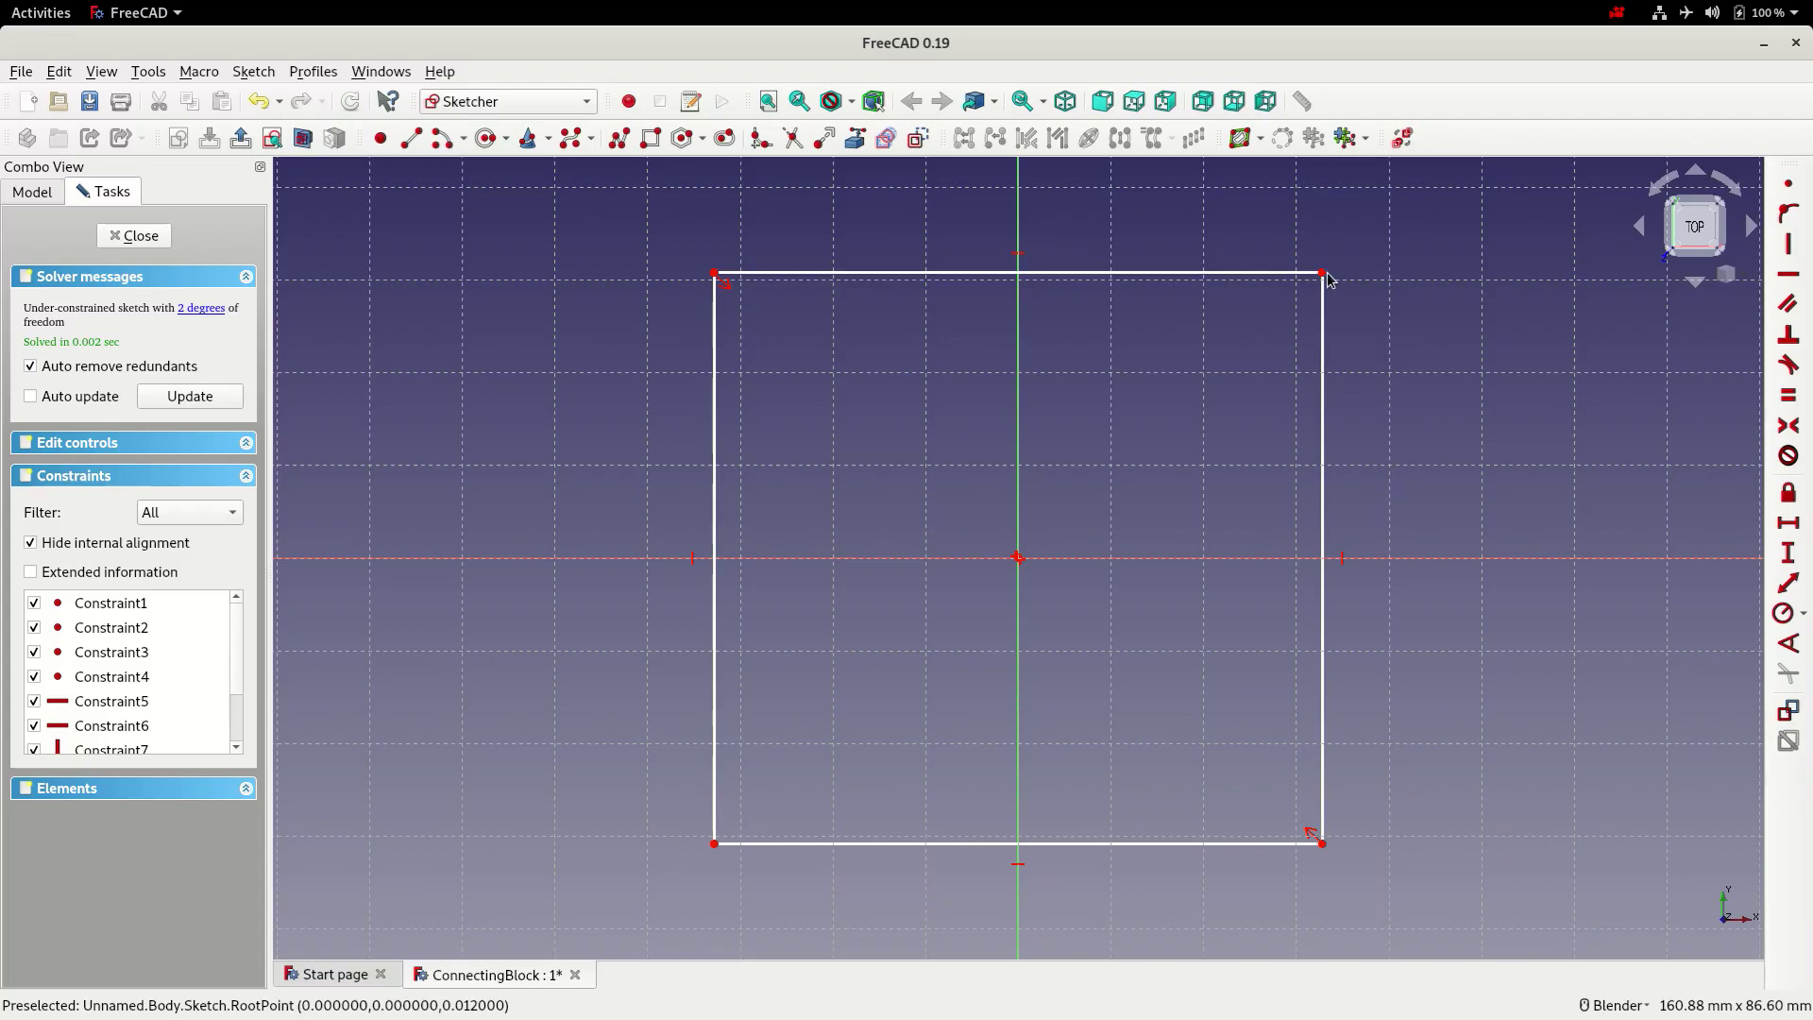
mouse_move(1322, 275)
left_mouse_down()
mouse_move(1346, 383)
mouse_move(1204, 475)
mouse_move(1006, 454)
mouse_move(1064, 336)
mouse_move(1340, 312)
mouse_move(1367, 279)
mouse_move(1337, 274)
left_mouse_up()
Make the rectangle a square by constraining its top and right edges equal, and test it by moving a corner
left_click(1266, 275)
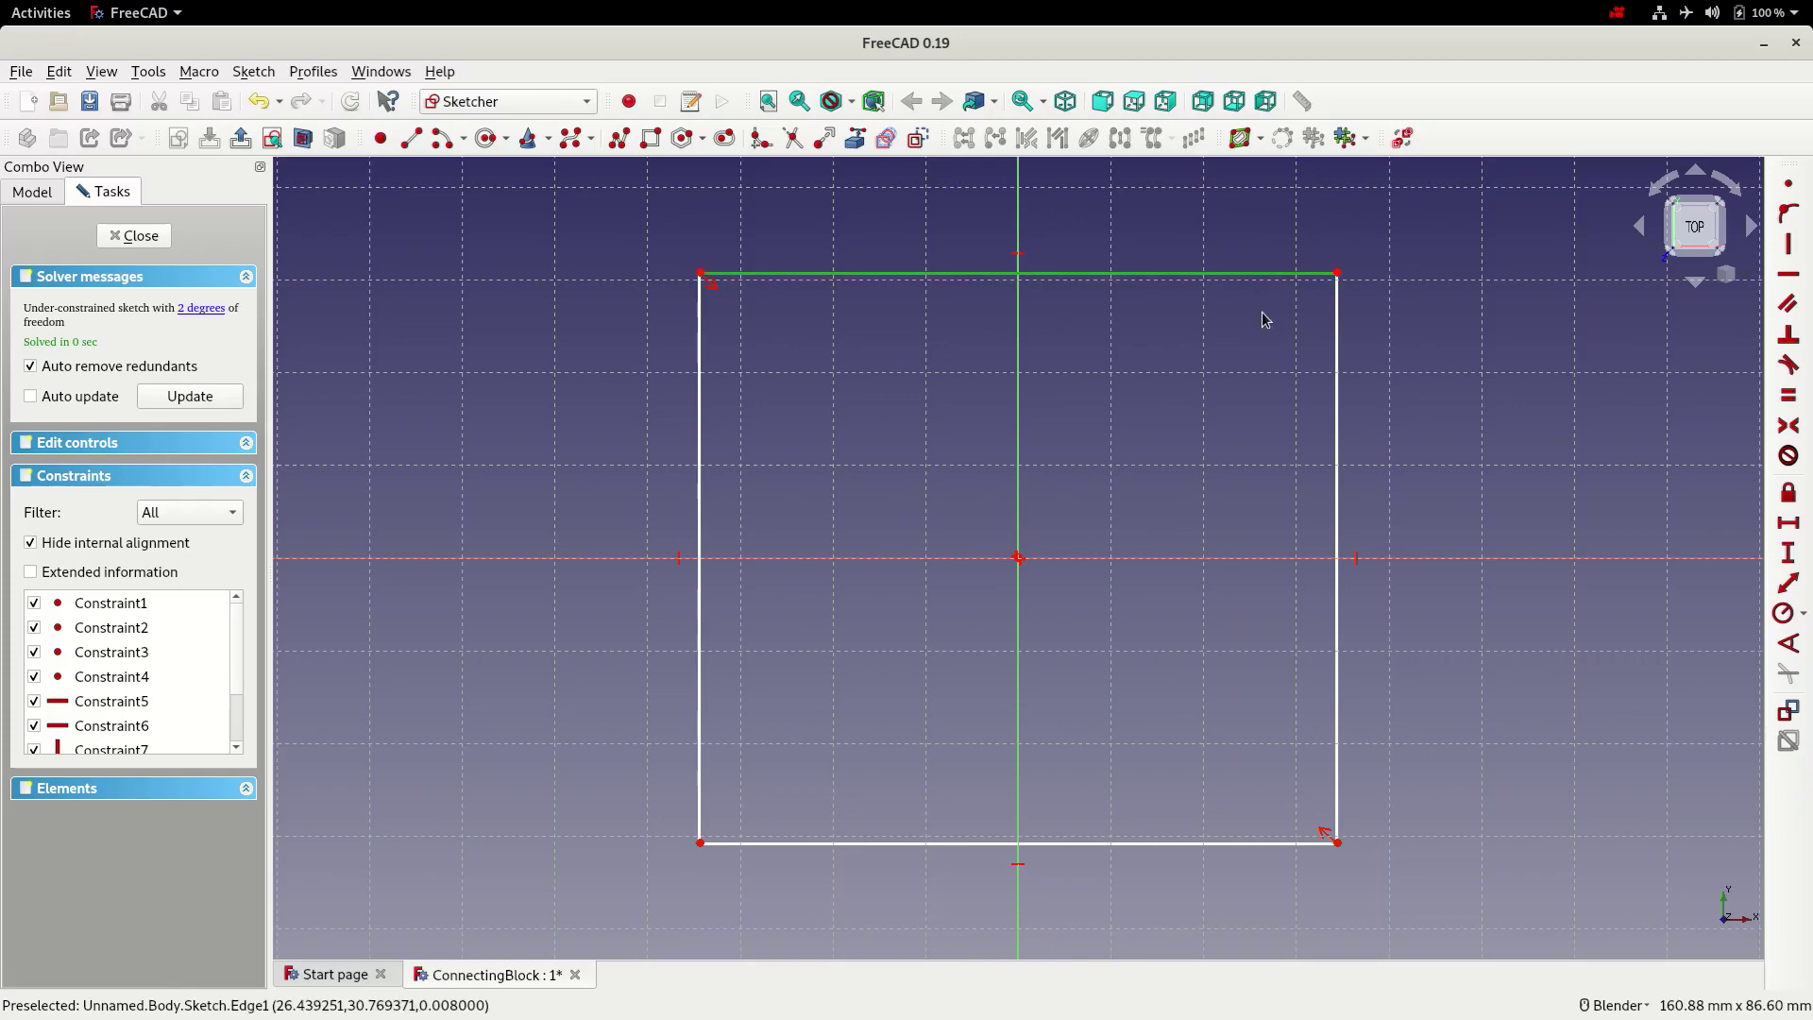
left_click(1336, 351)
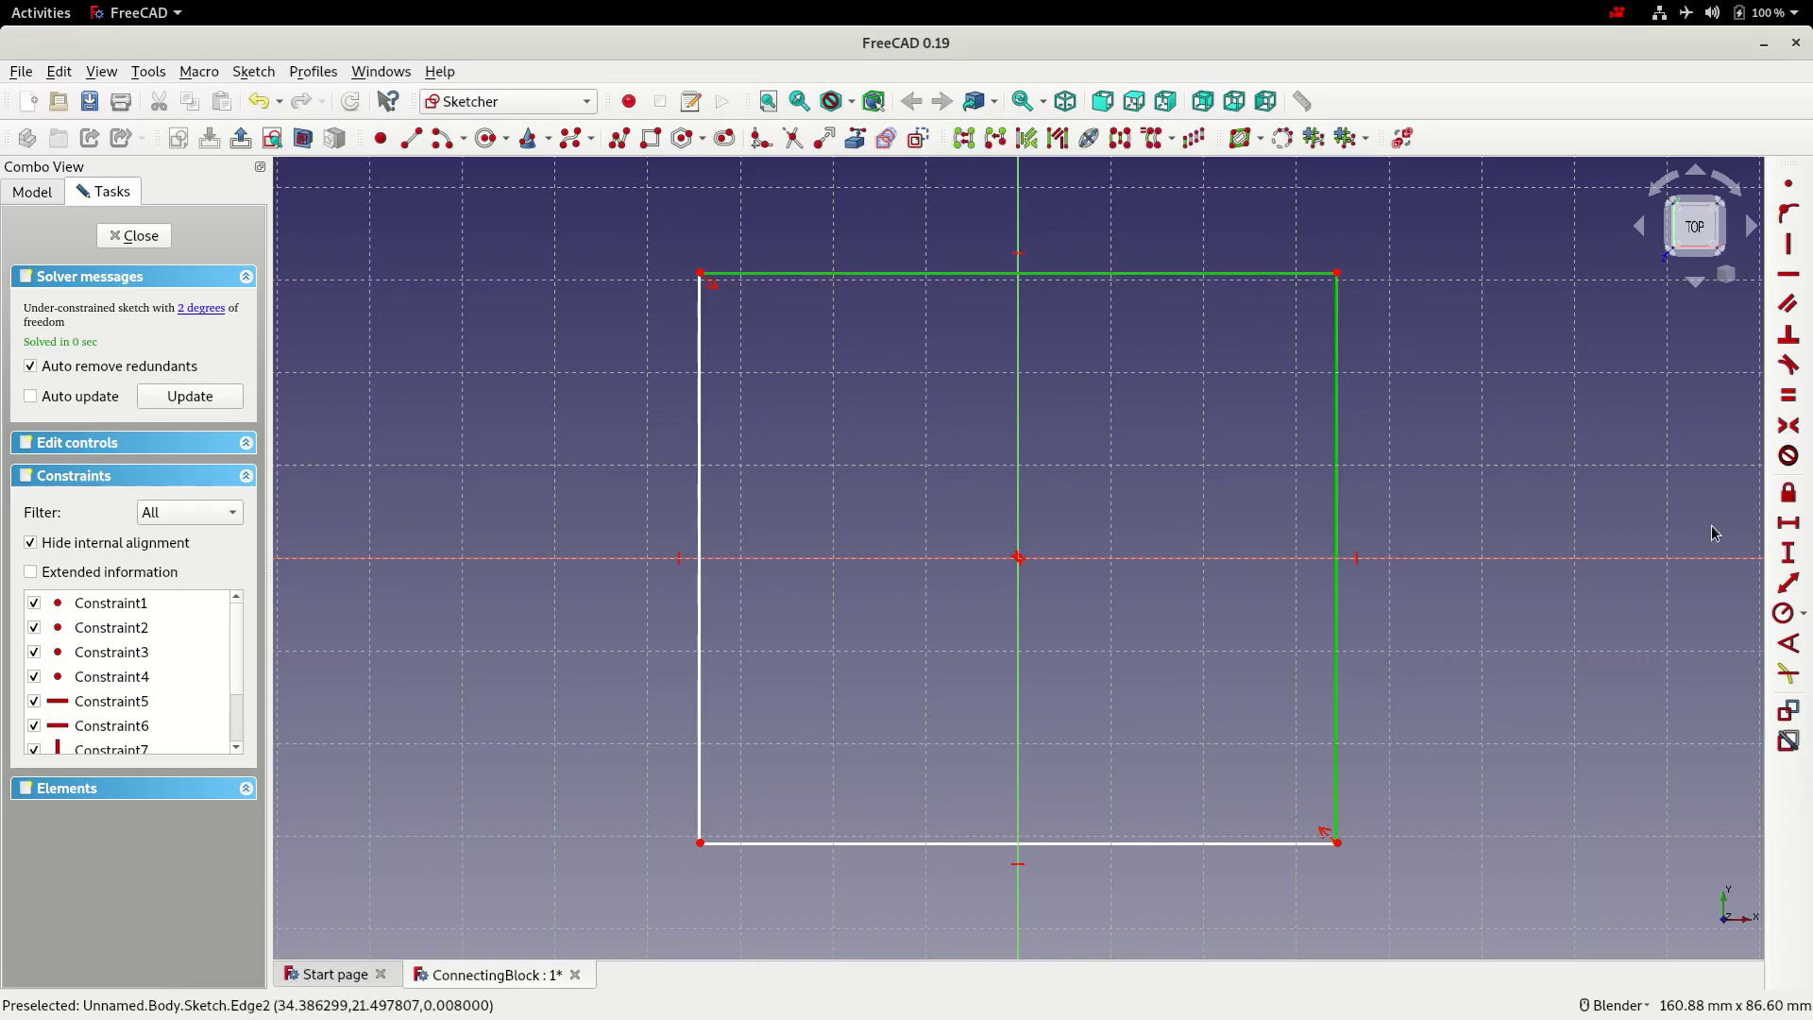
left_click(1790, 396)
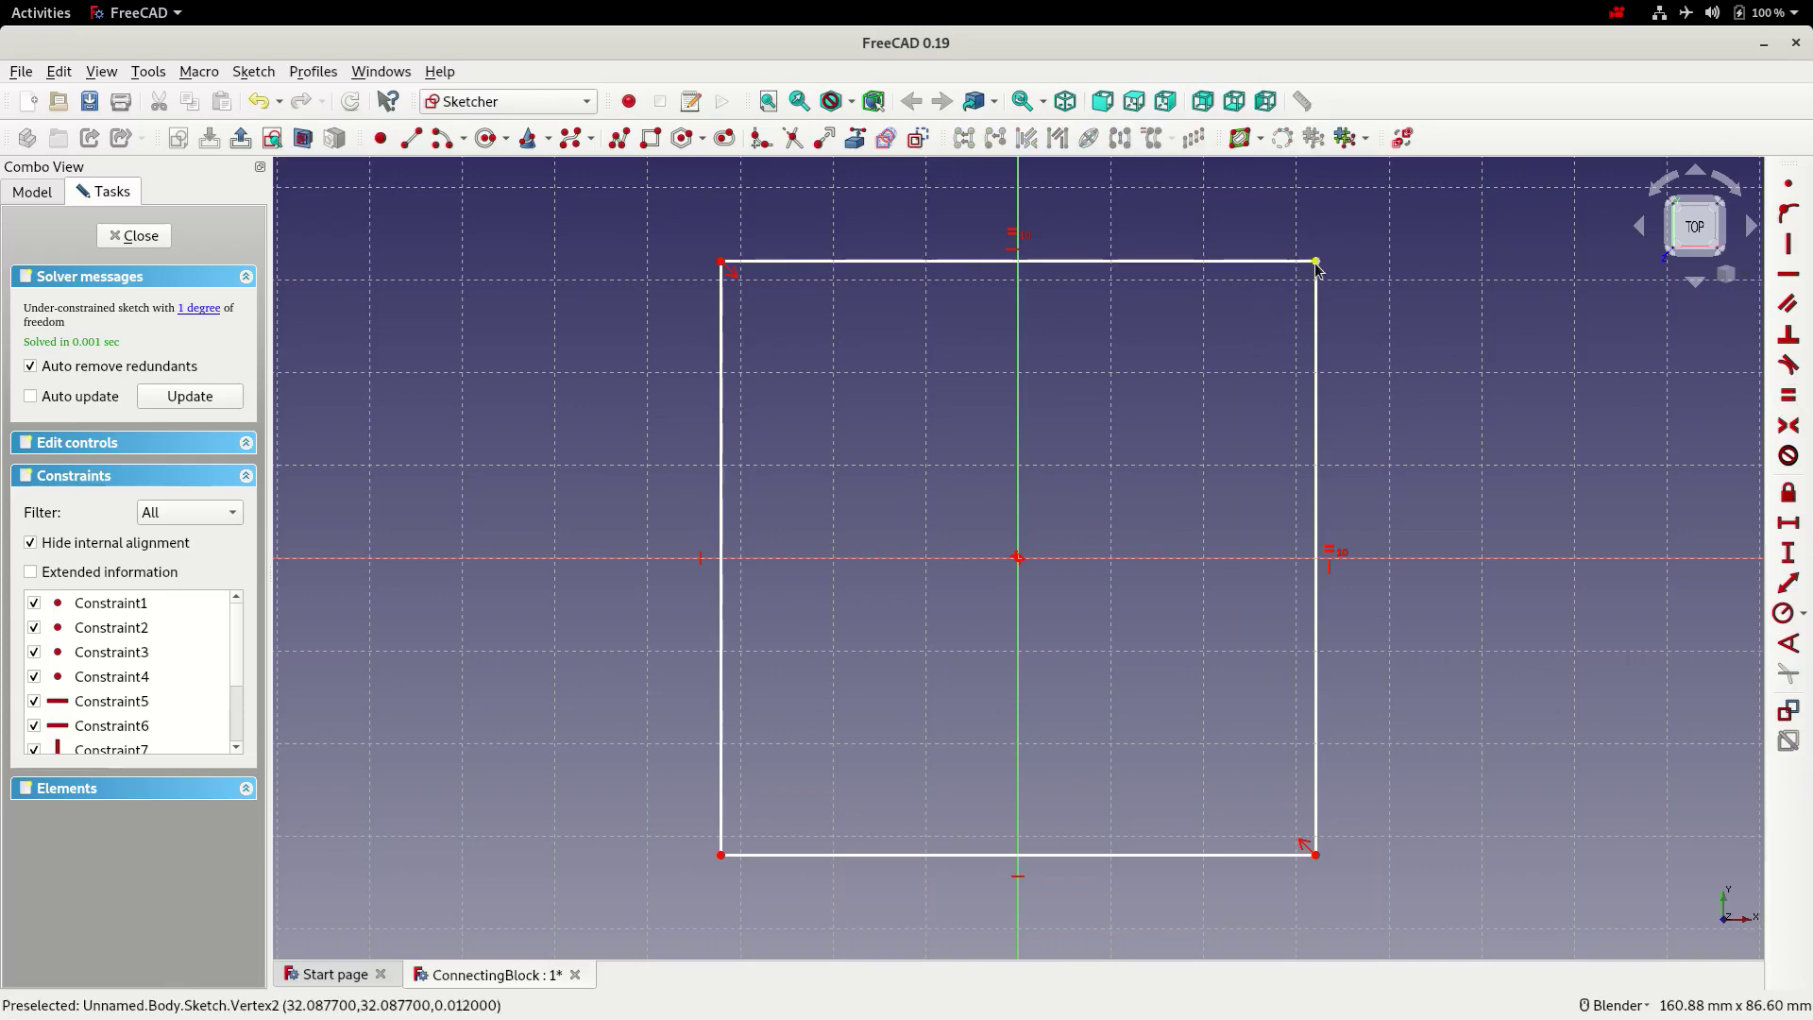
left_click_drag(1316, 261, 1258, 318)
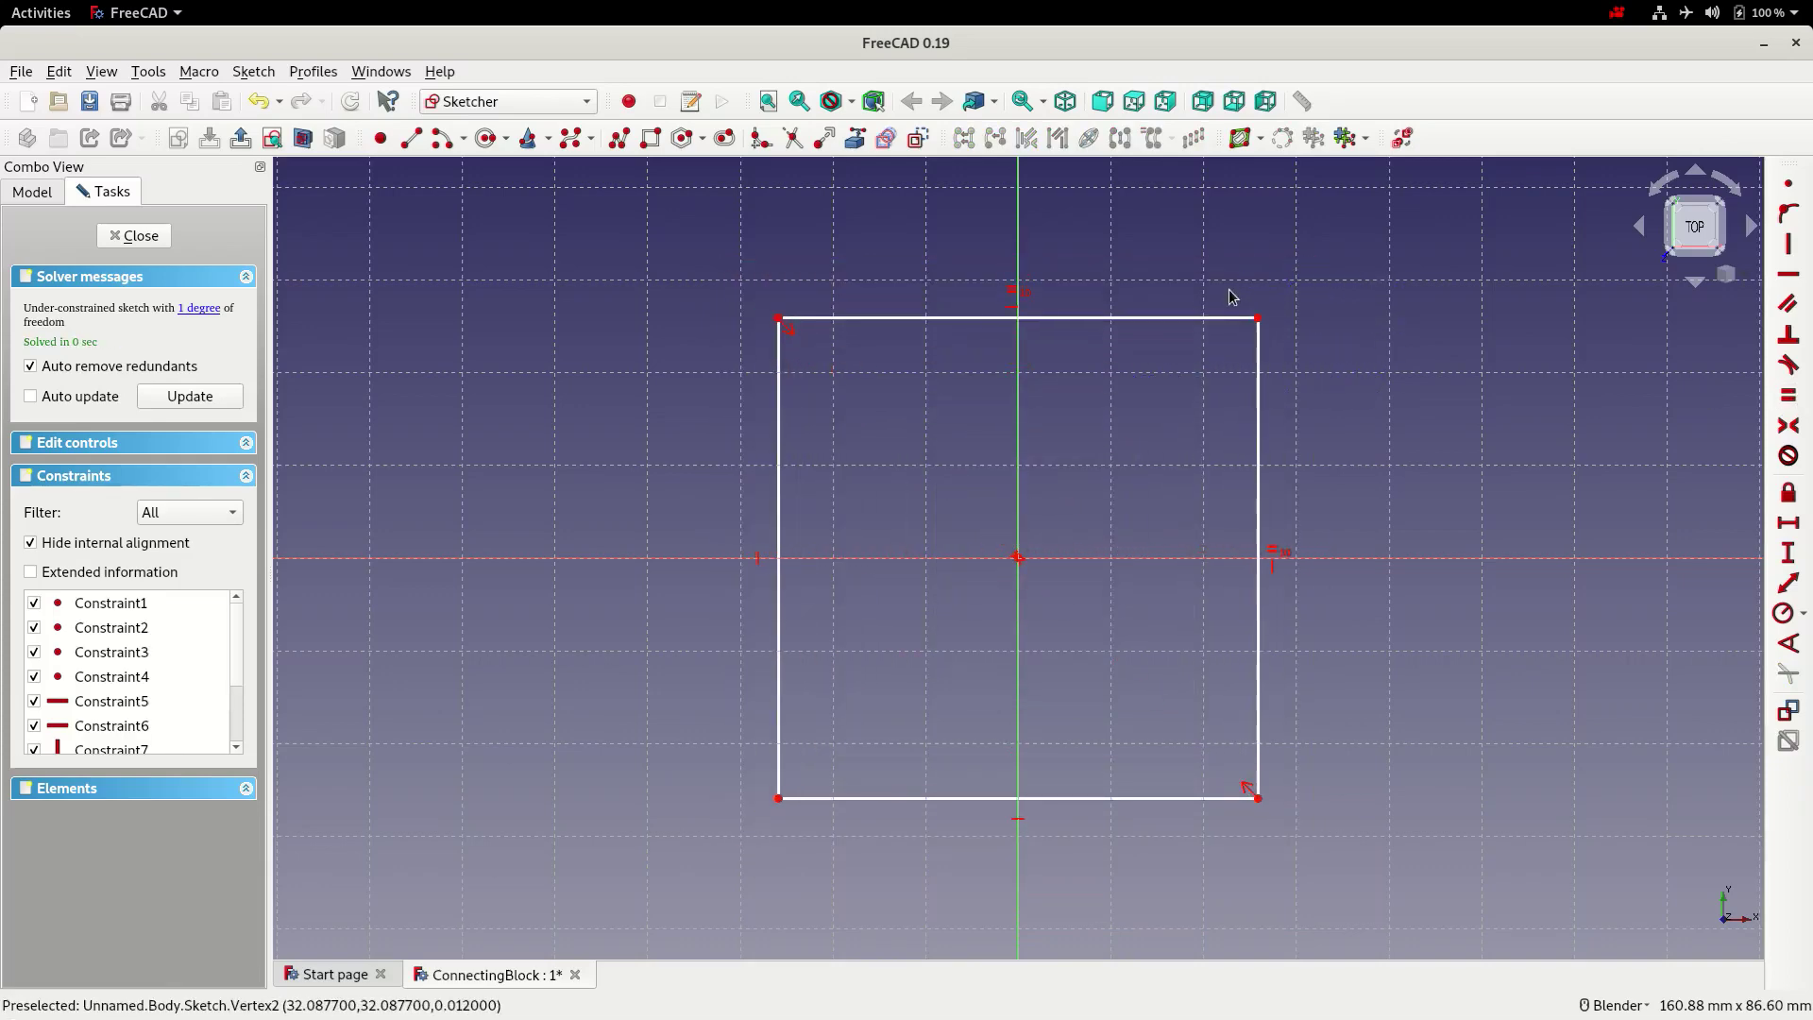
Constrain the square's top edge to a horizontal length of 30 mm and finish the sketch
left_click(1140, 324)
left_click(1787, 522)
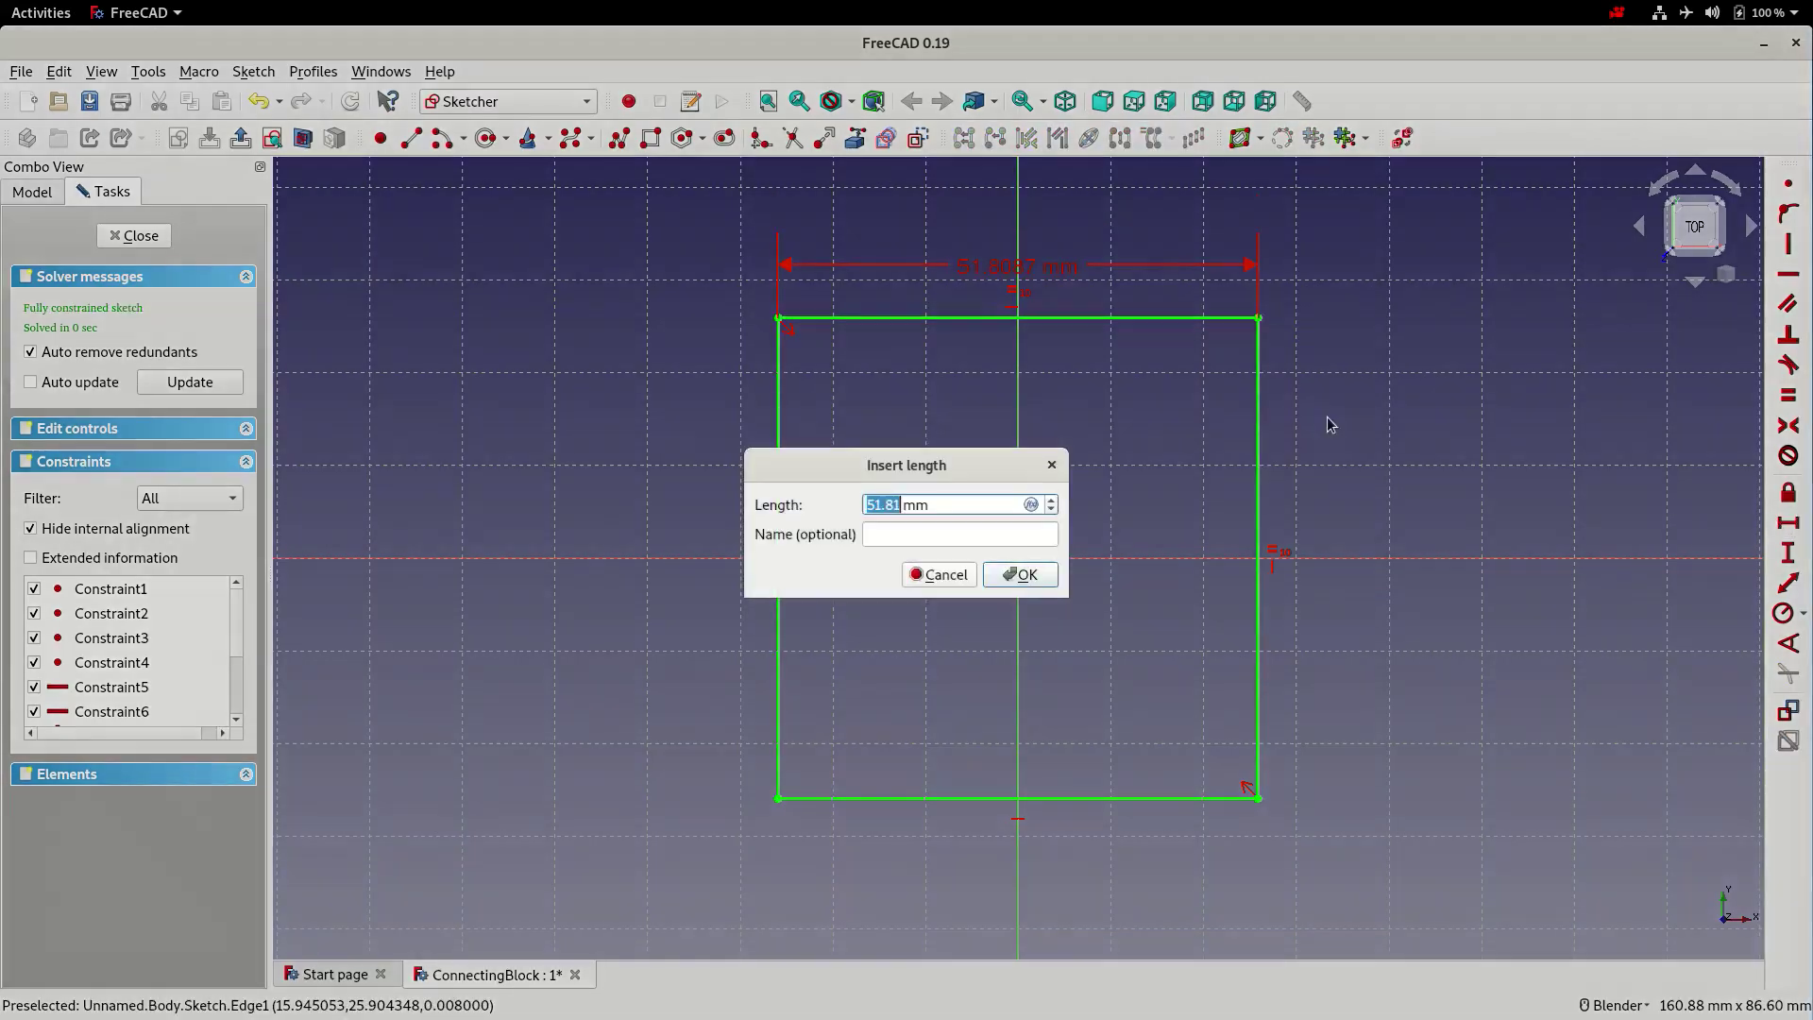
type("30")
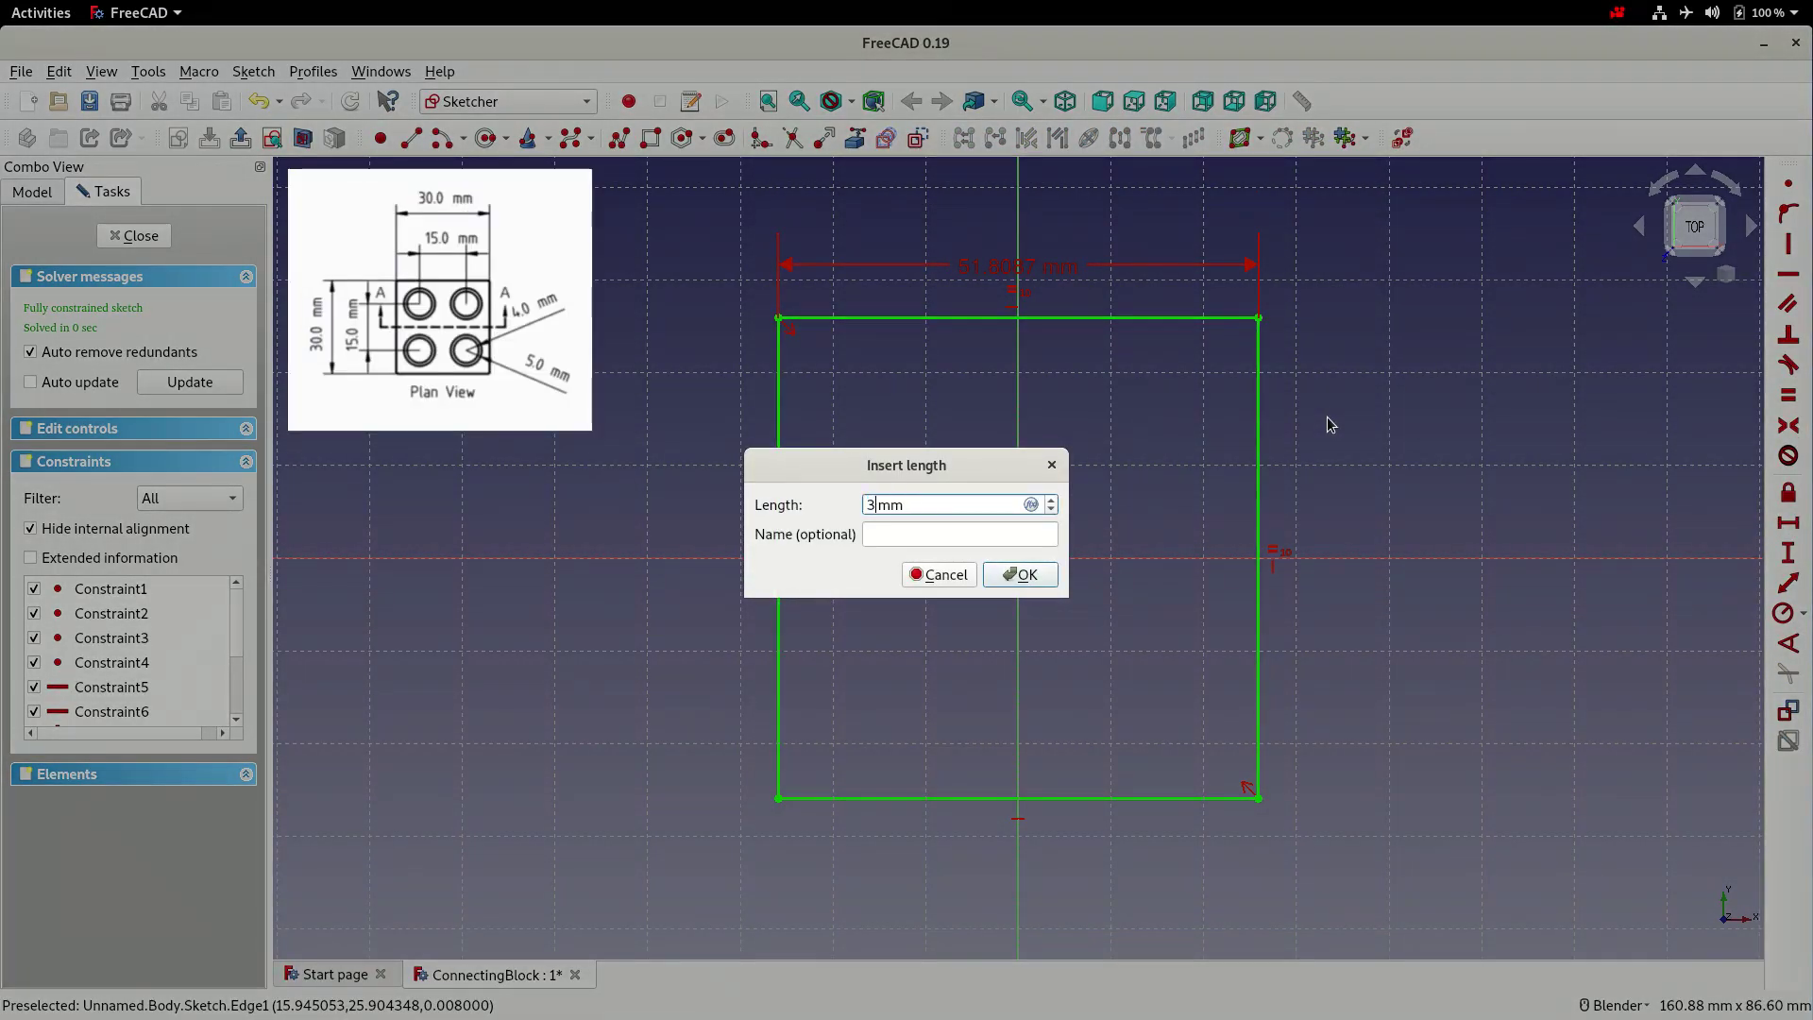
key("Return")
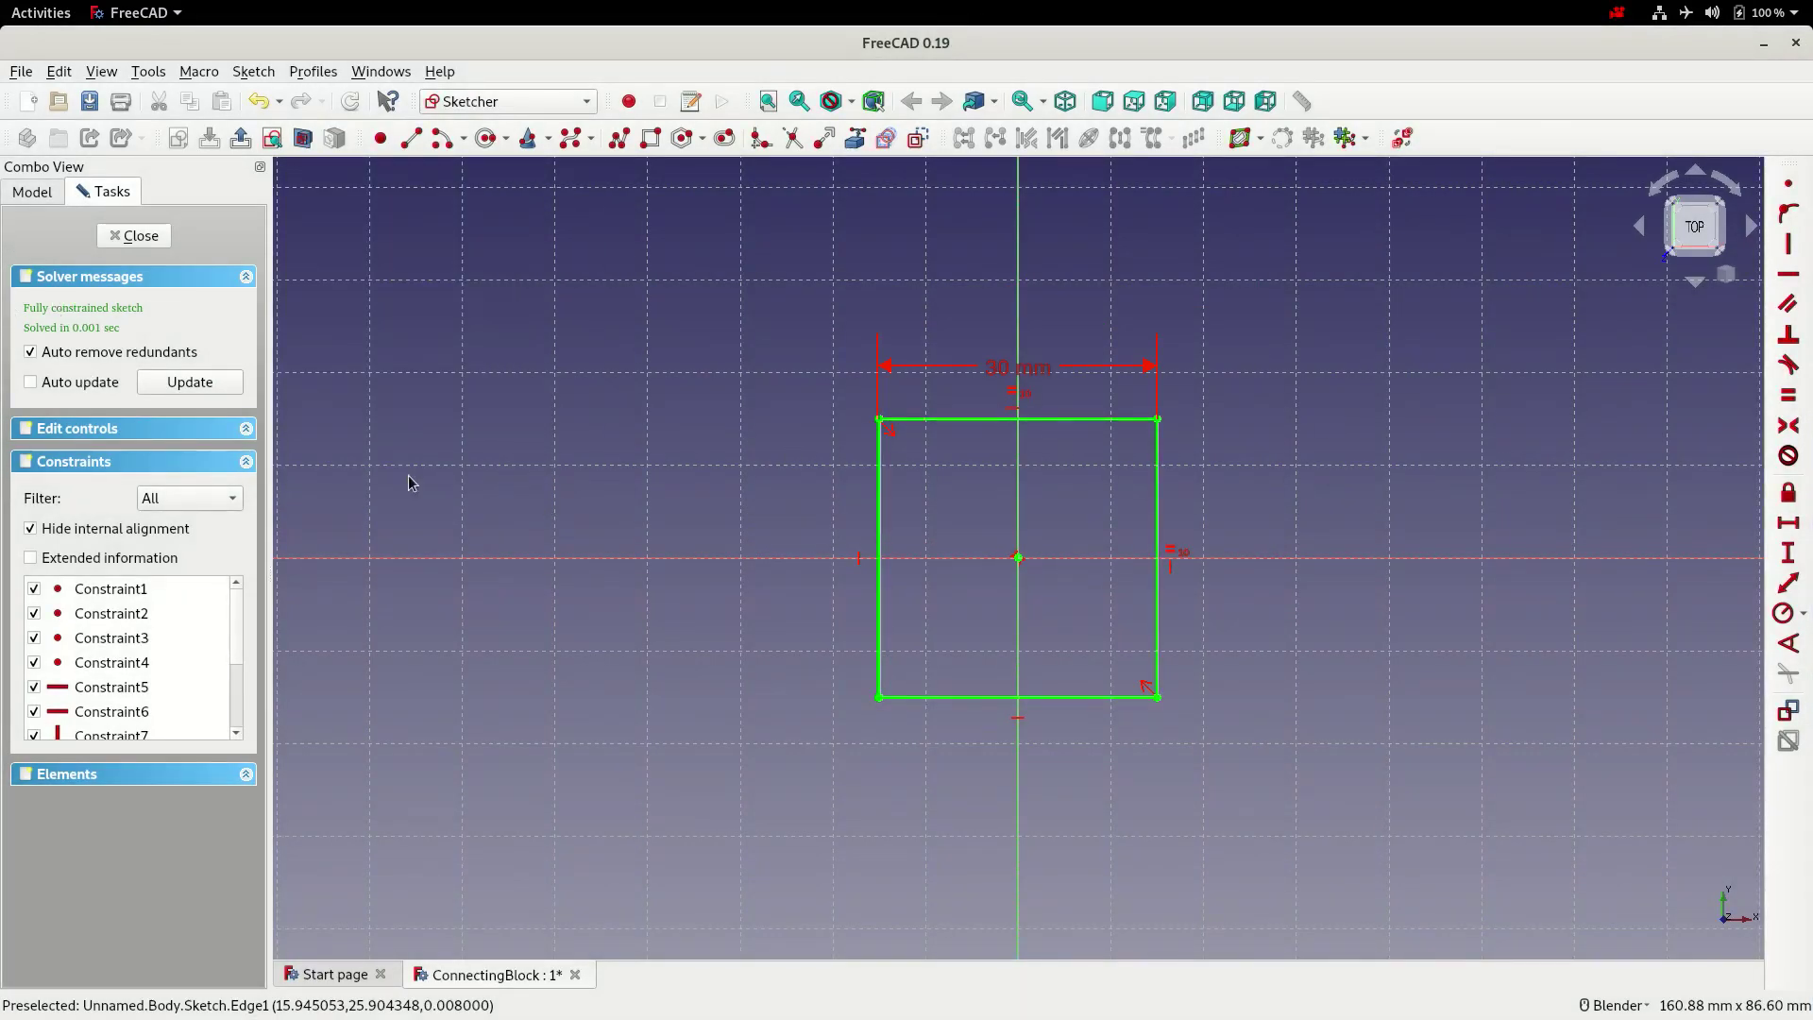
left_click(135, 236)
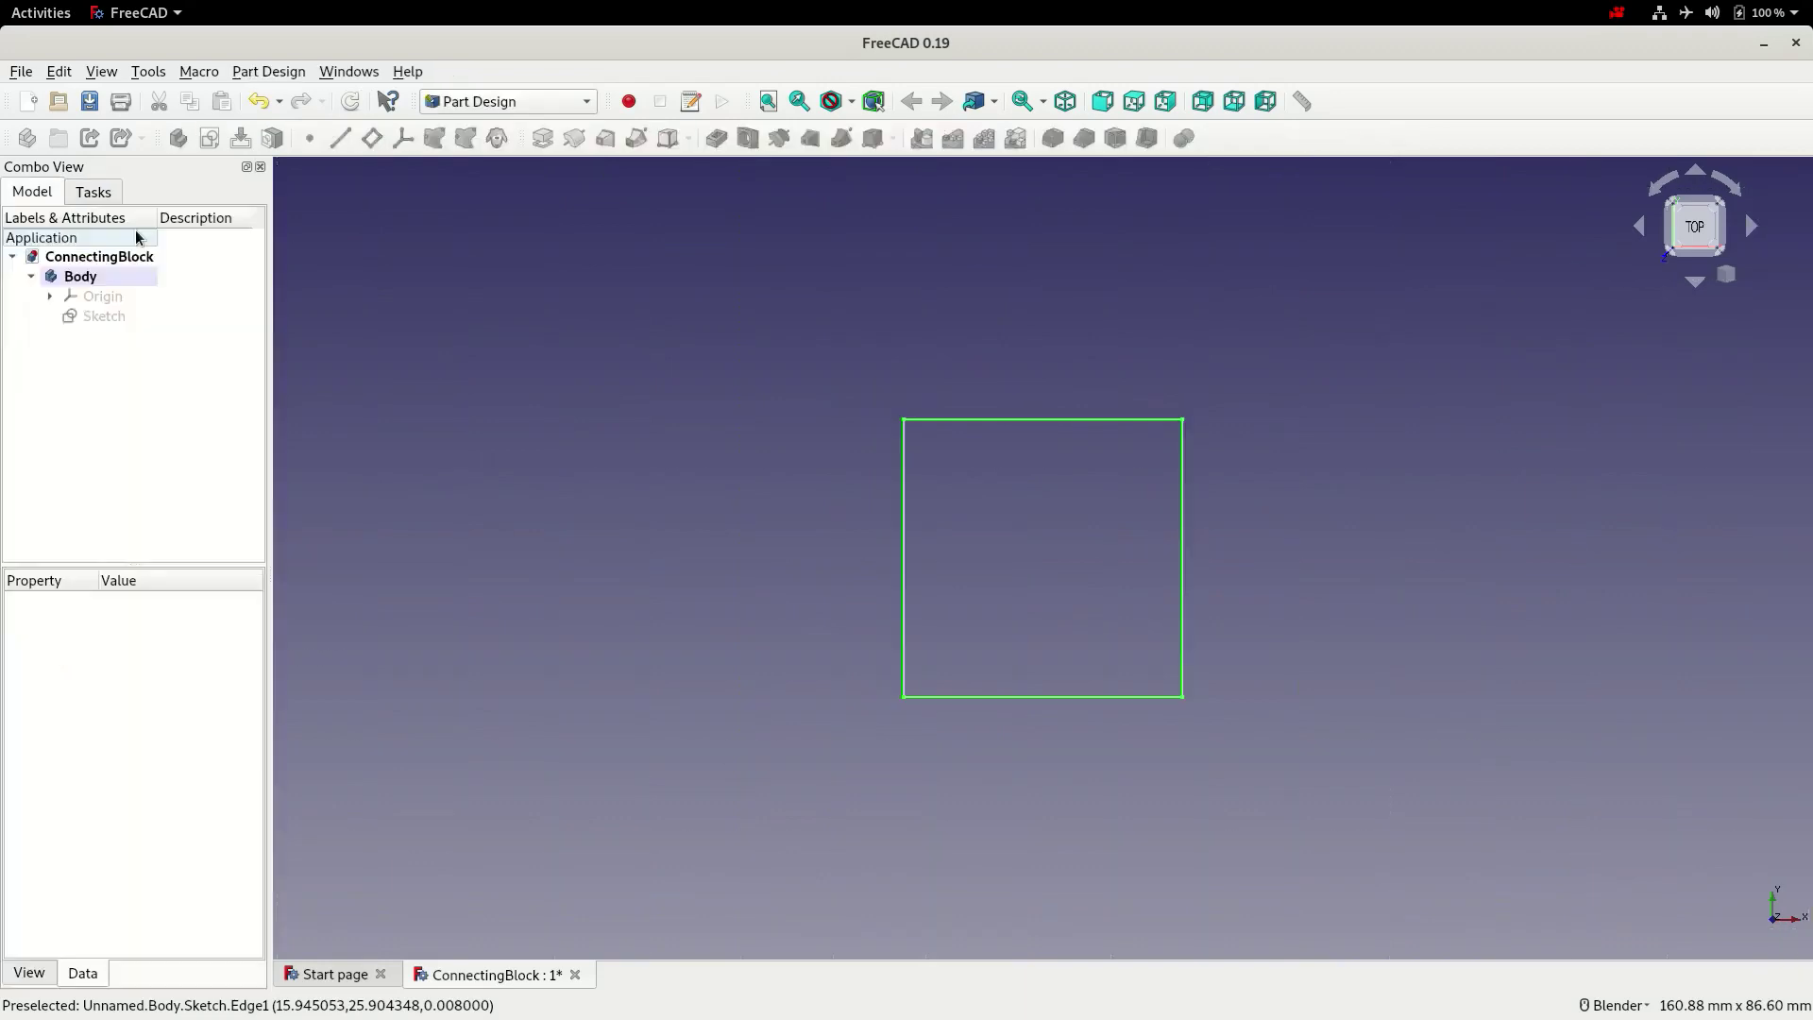
Pad the square sketch to a length of 20 mm
mouse_move(1077, 631)
middle_mouse_down()
mouse_move(1064, 485)
mouse_move(635, 425)
middle_mouse_up()
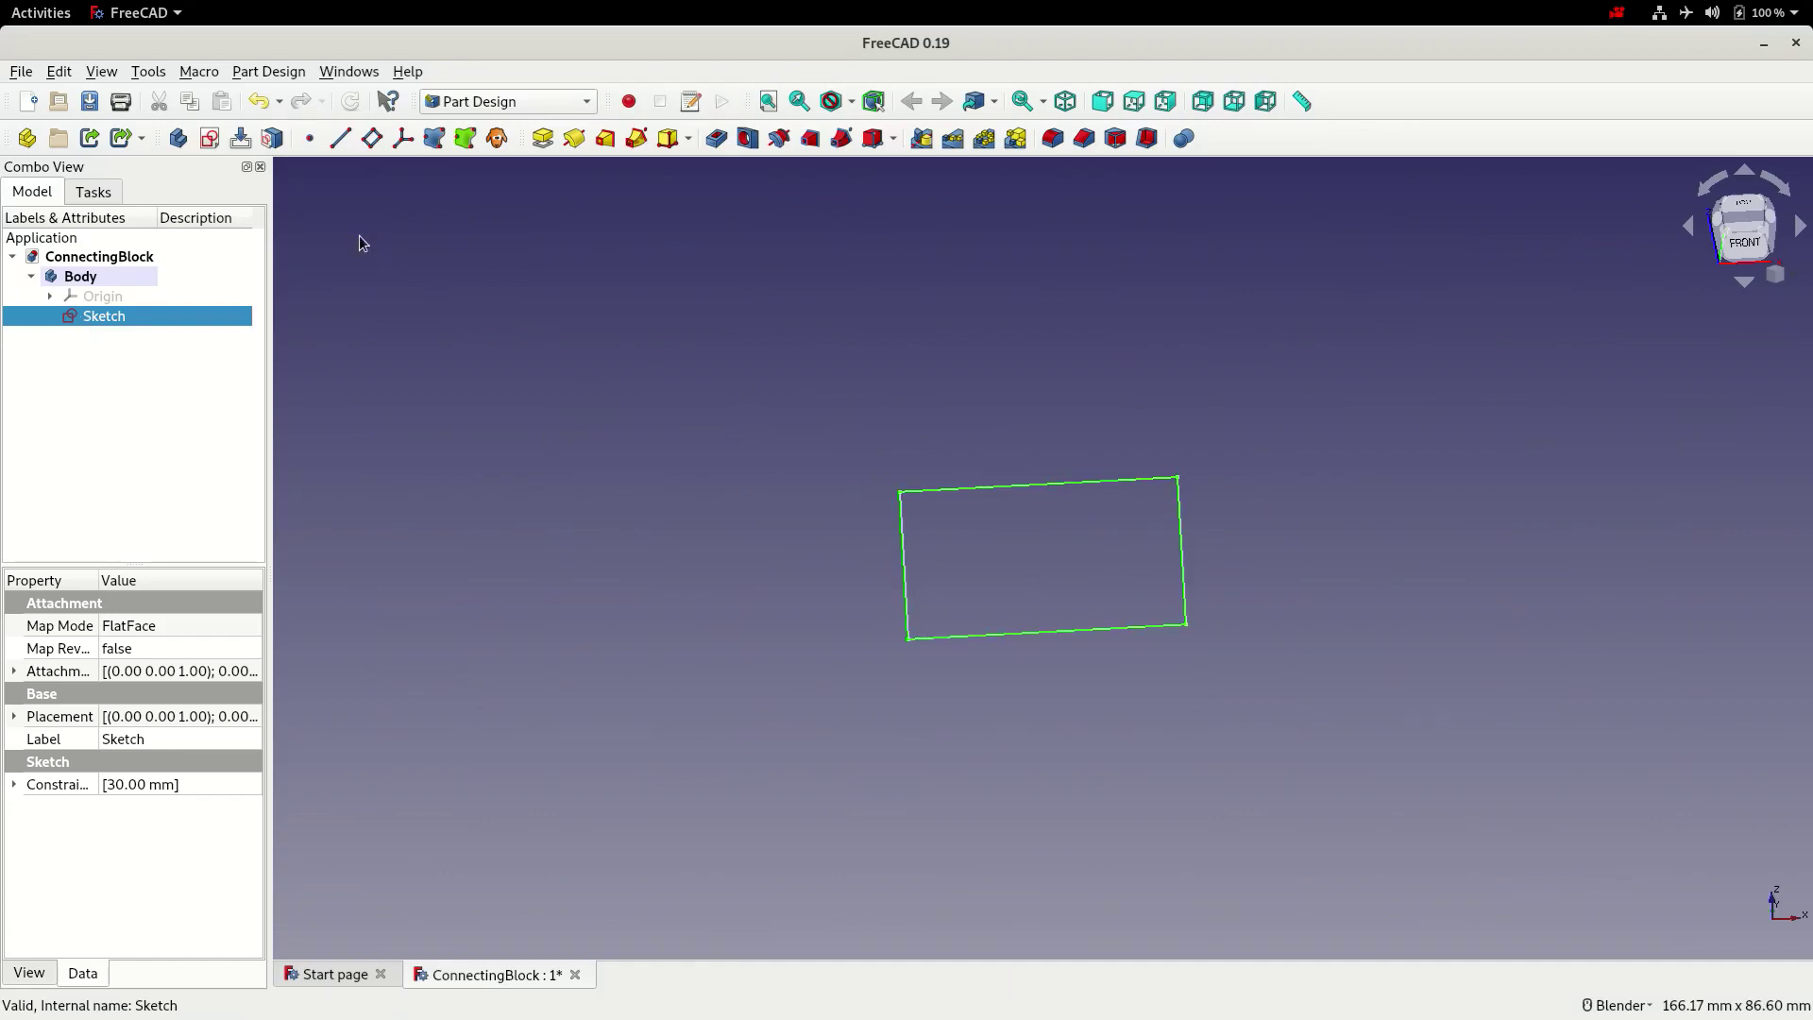
left_click(541, 140)
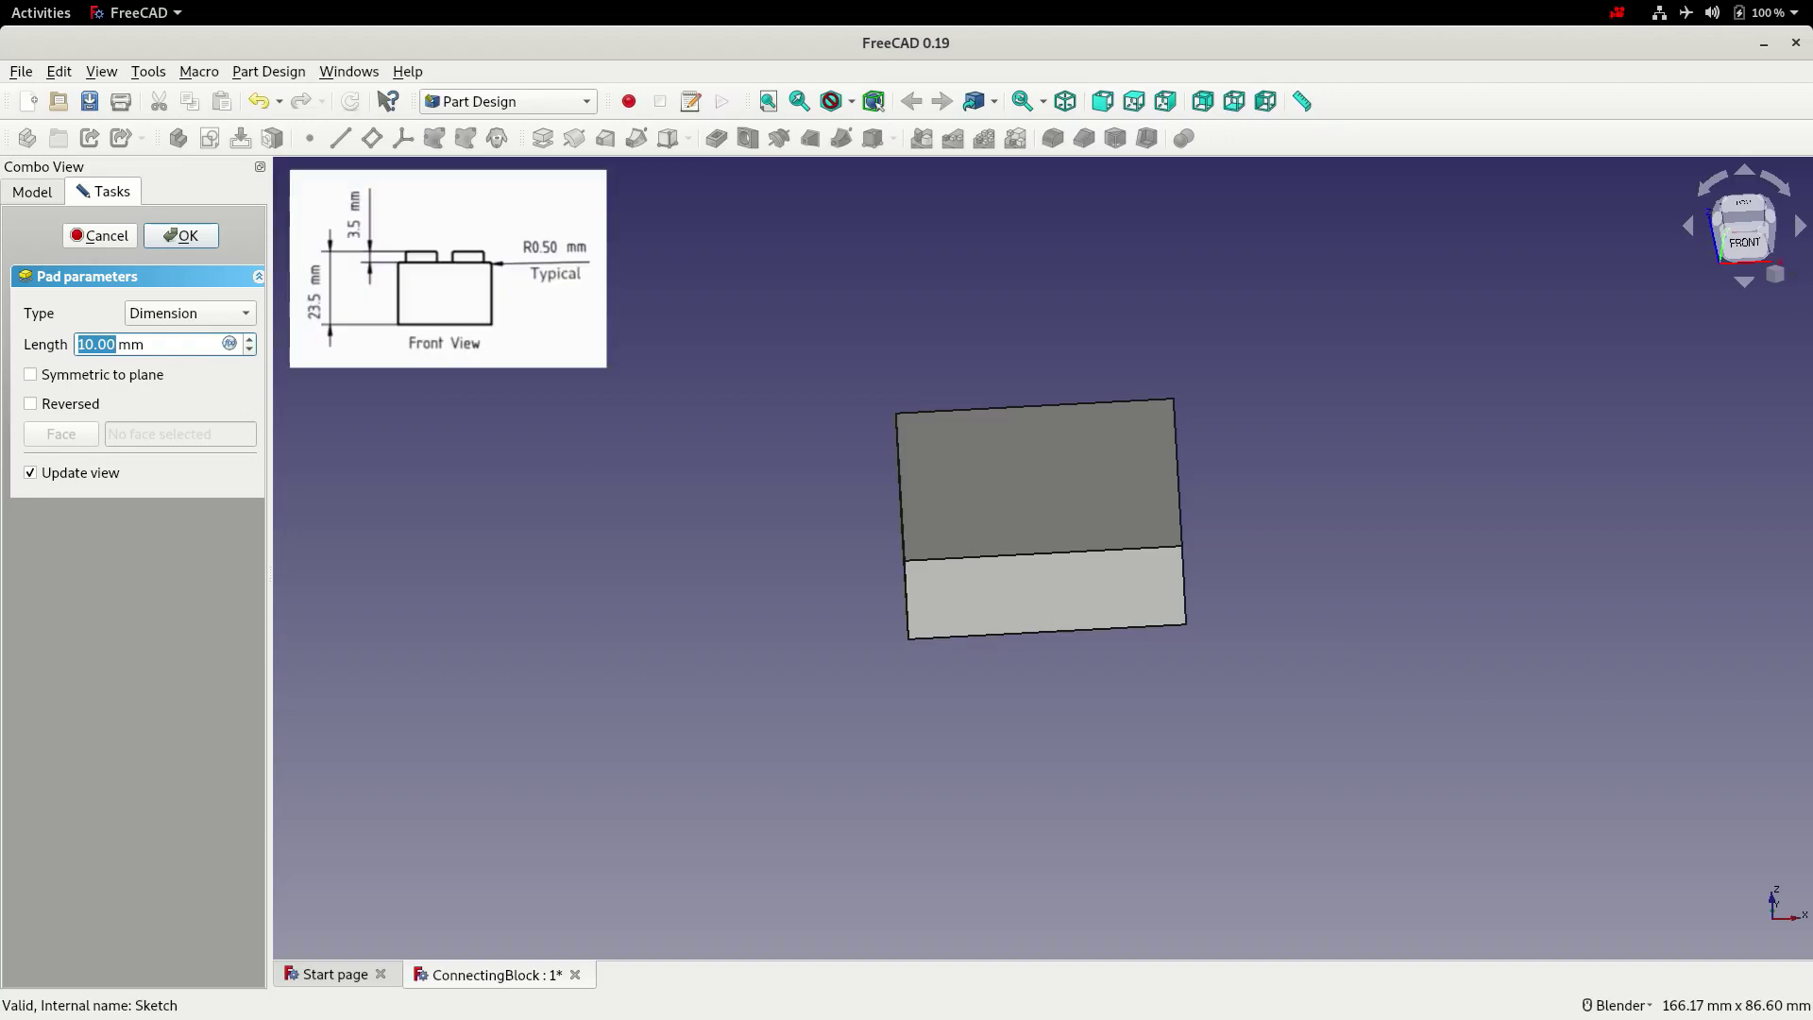
type("20")
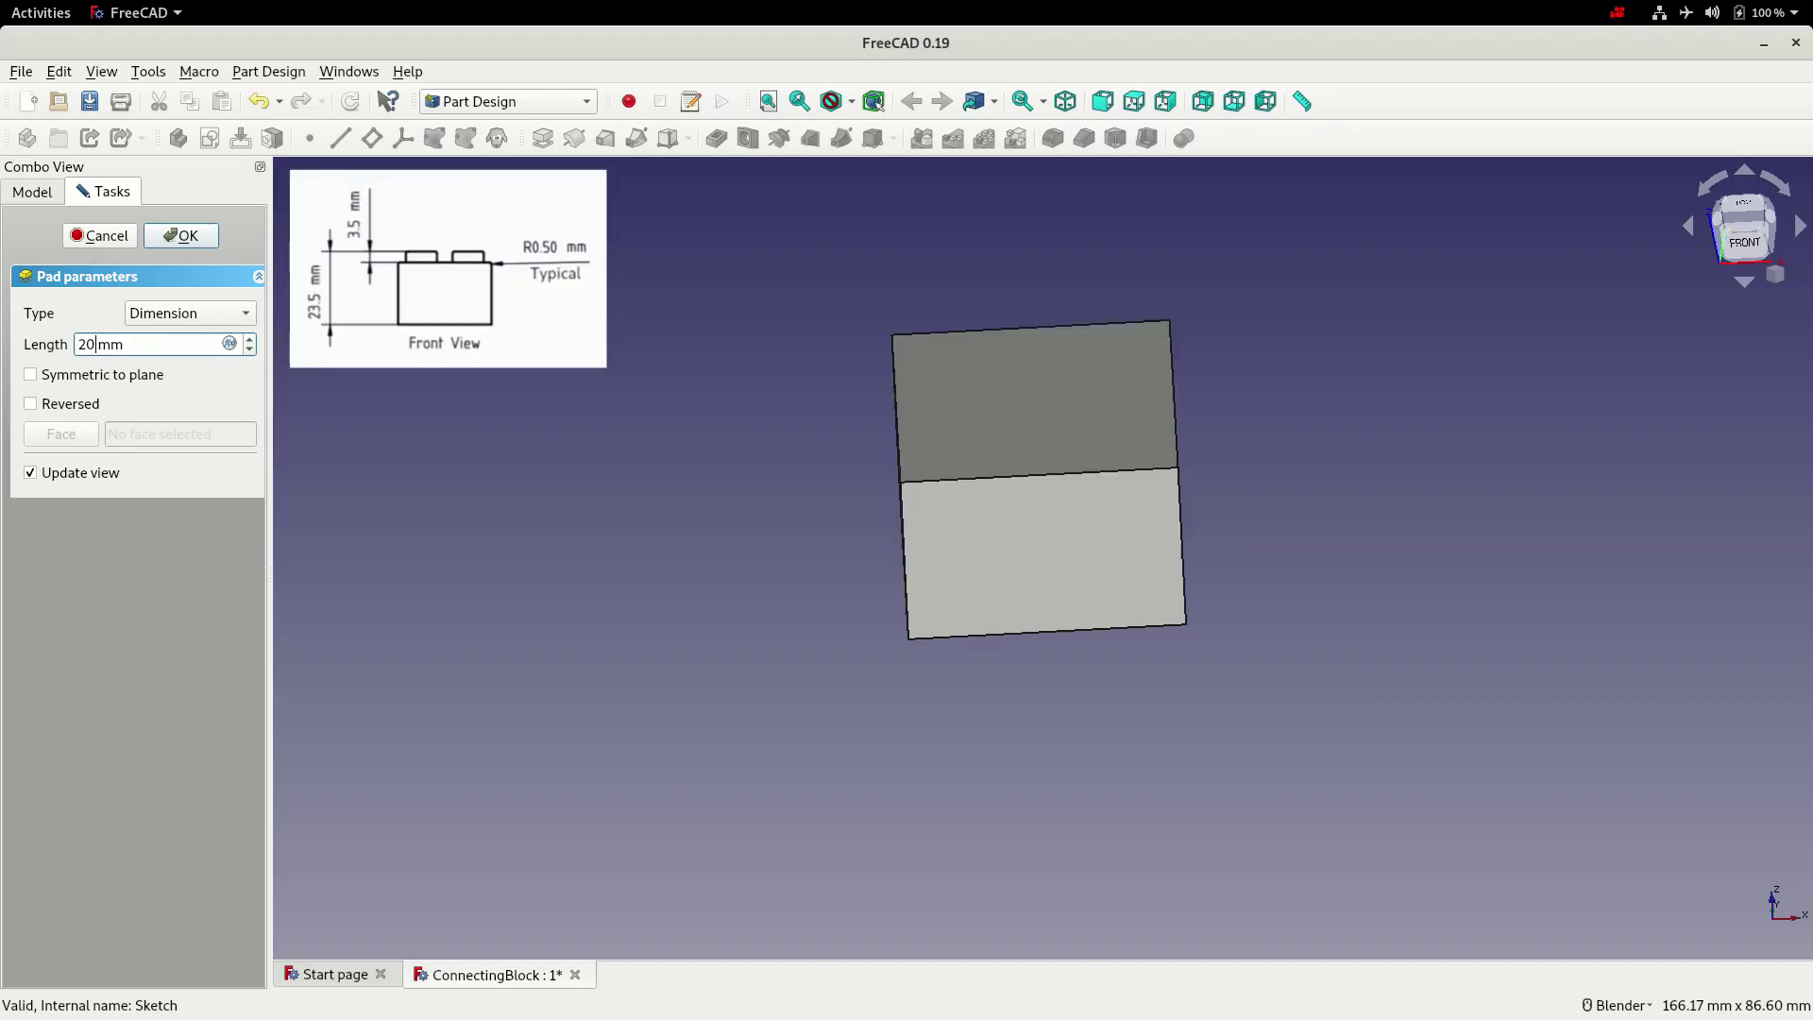
key("Return")
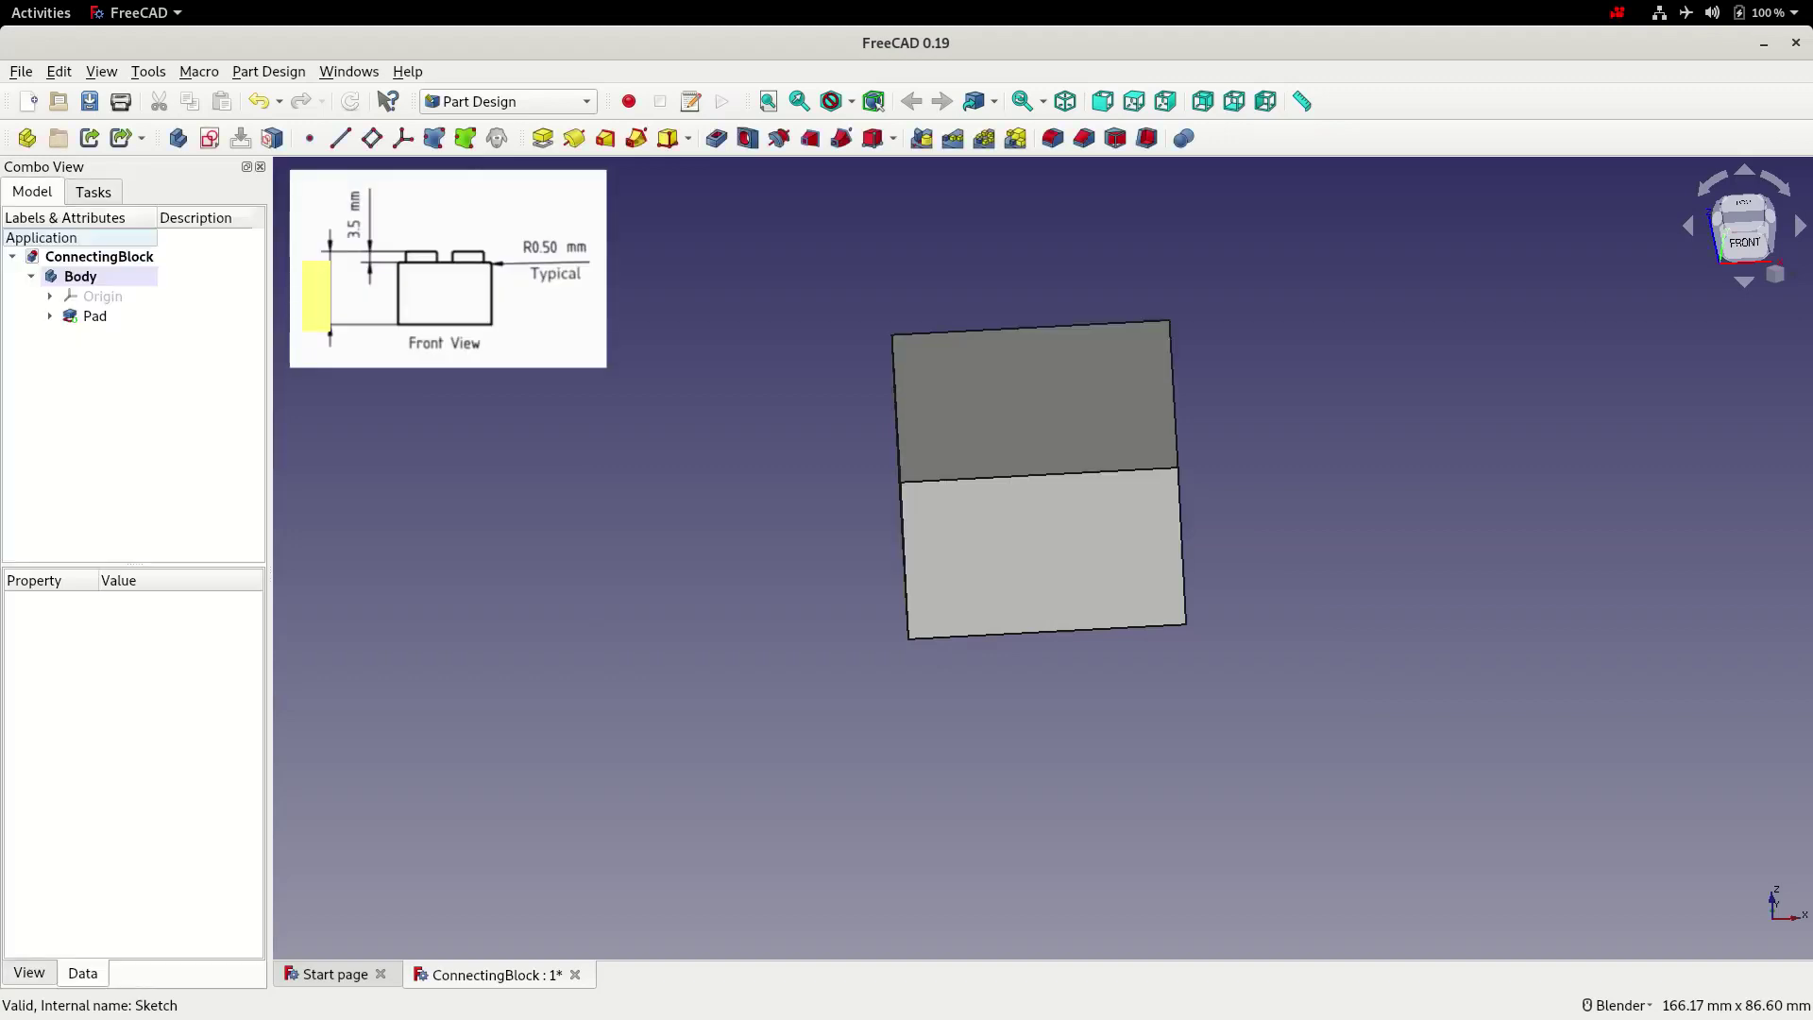
Start a sketch on the block's top face and draw a circle in its upper-left quadrant
left_click(1065, 101)
left_click(769, 101)
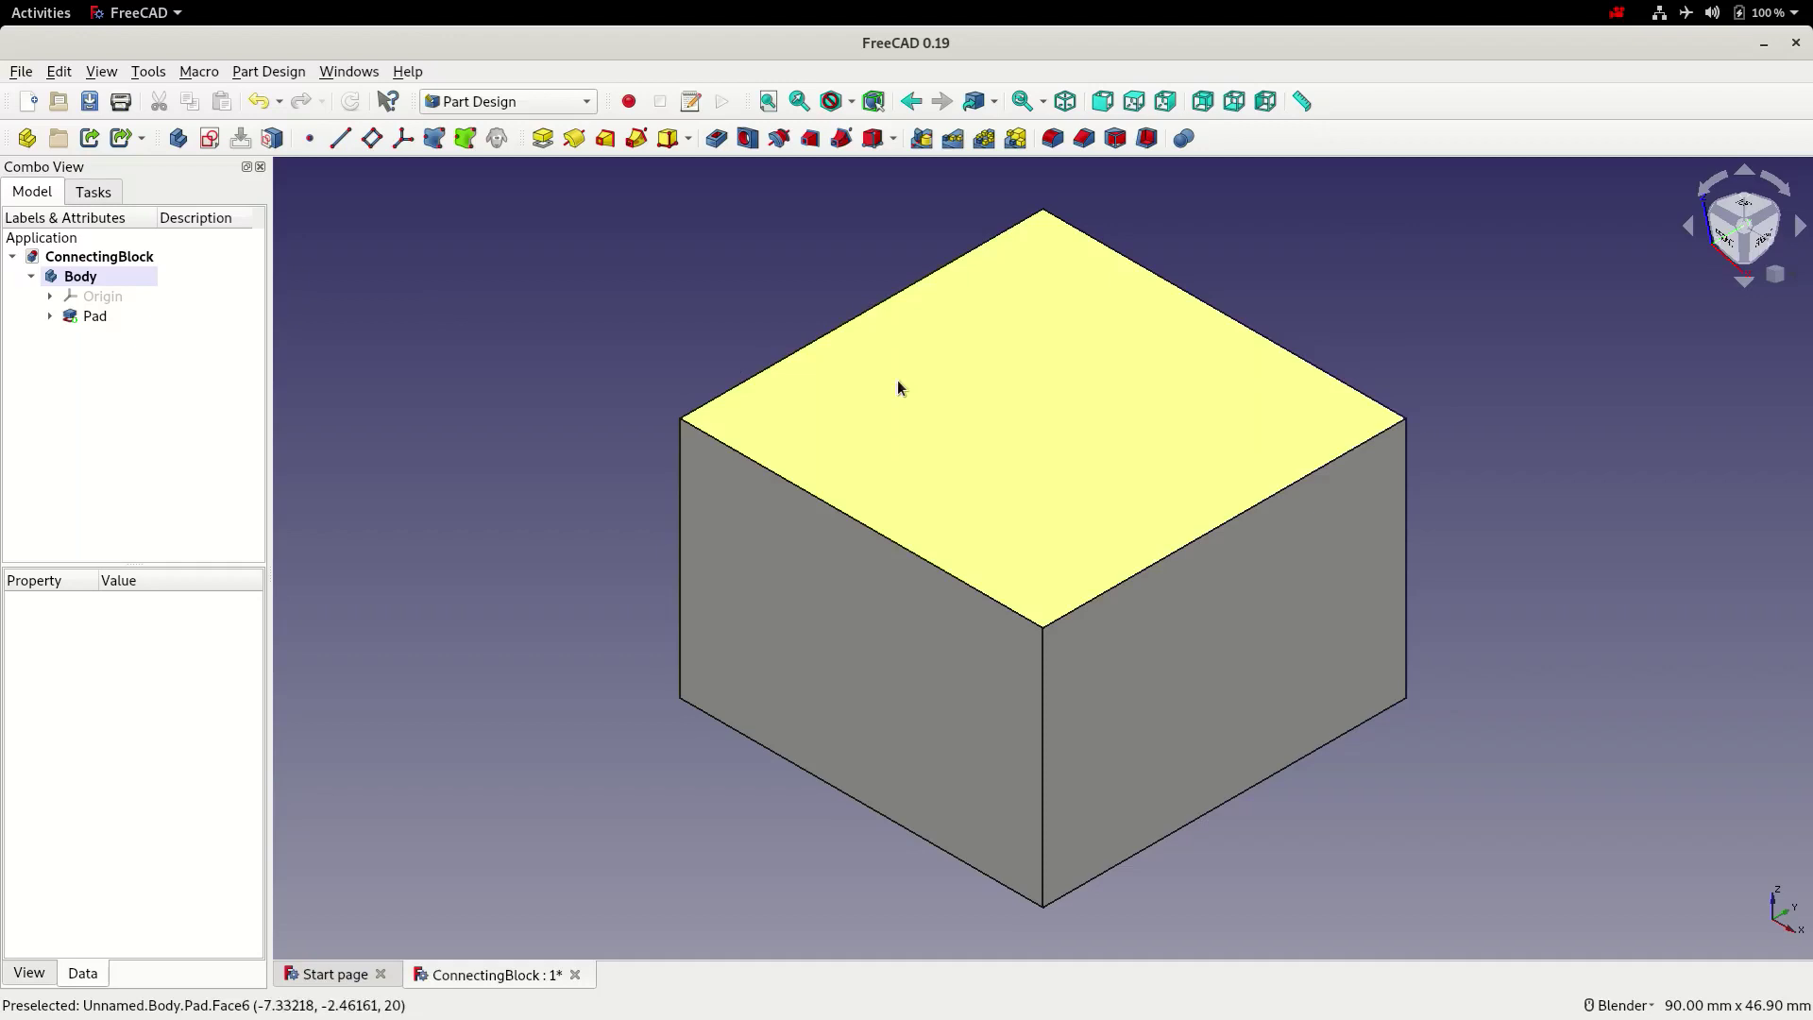
left_click(989, 382)
left_click(210, 137)
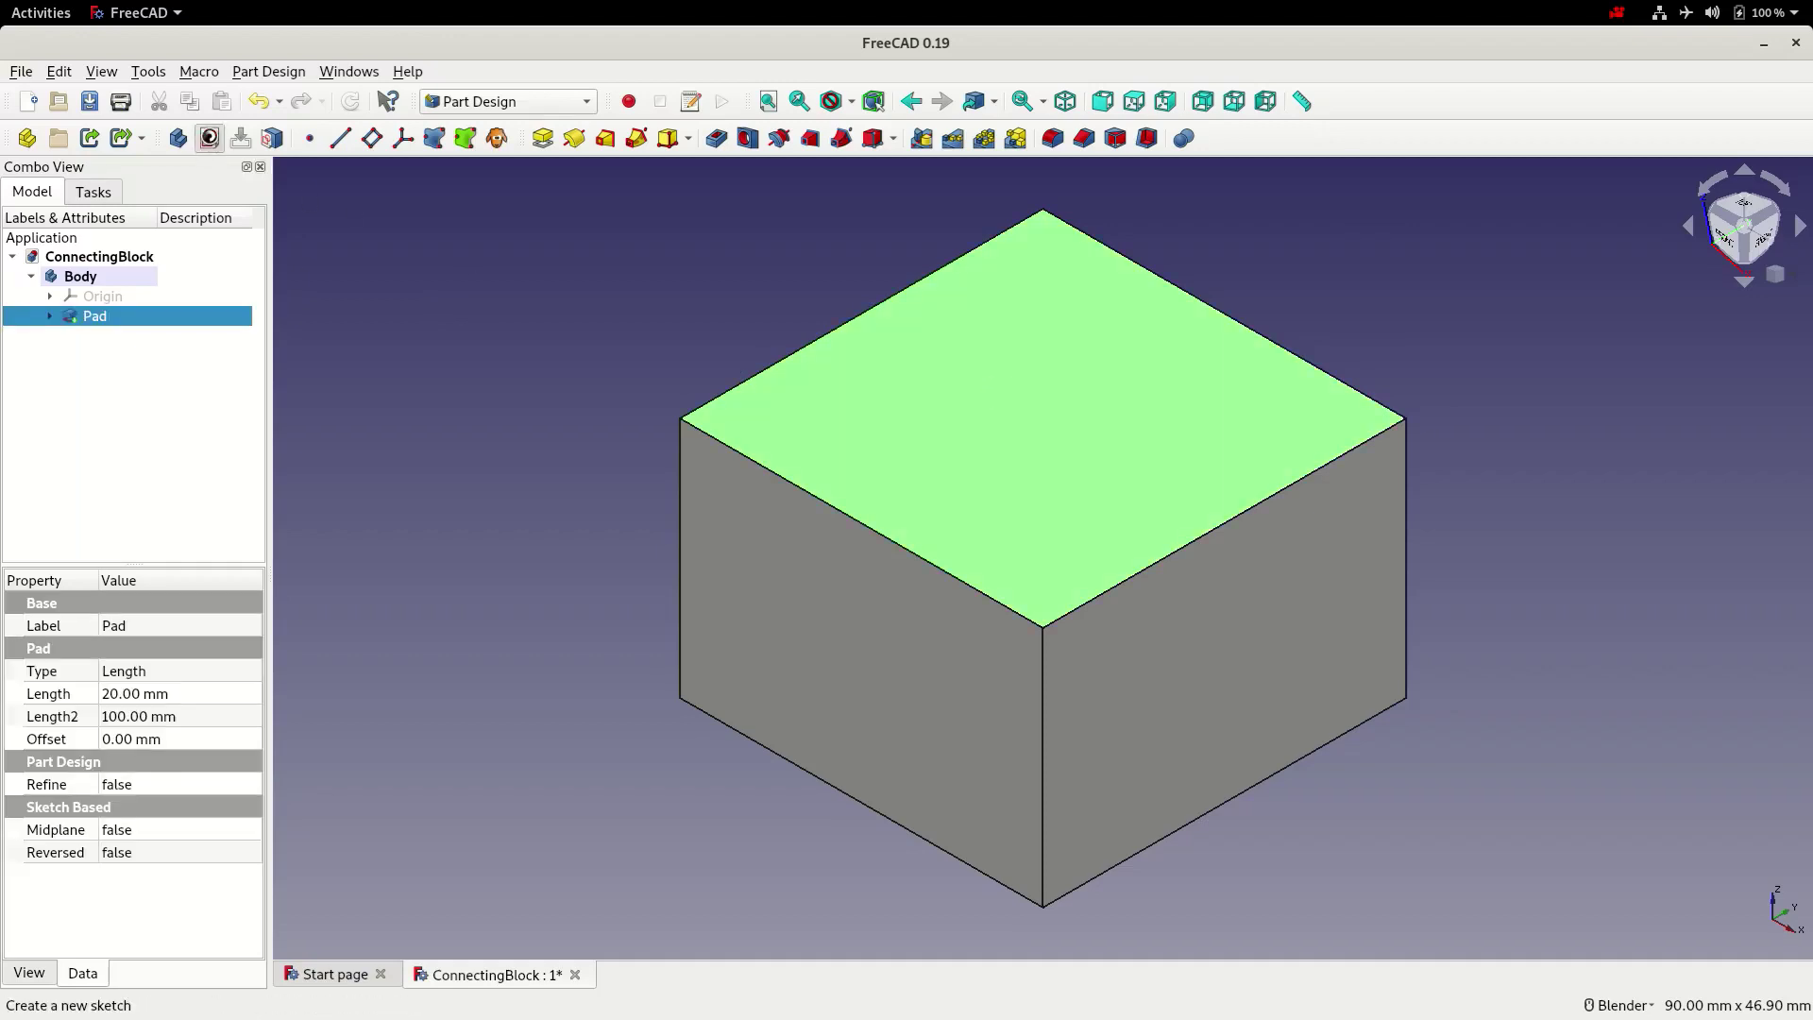
left_click(487, 138)
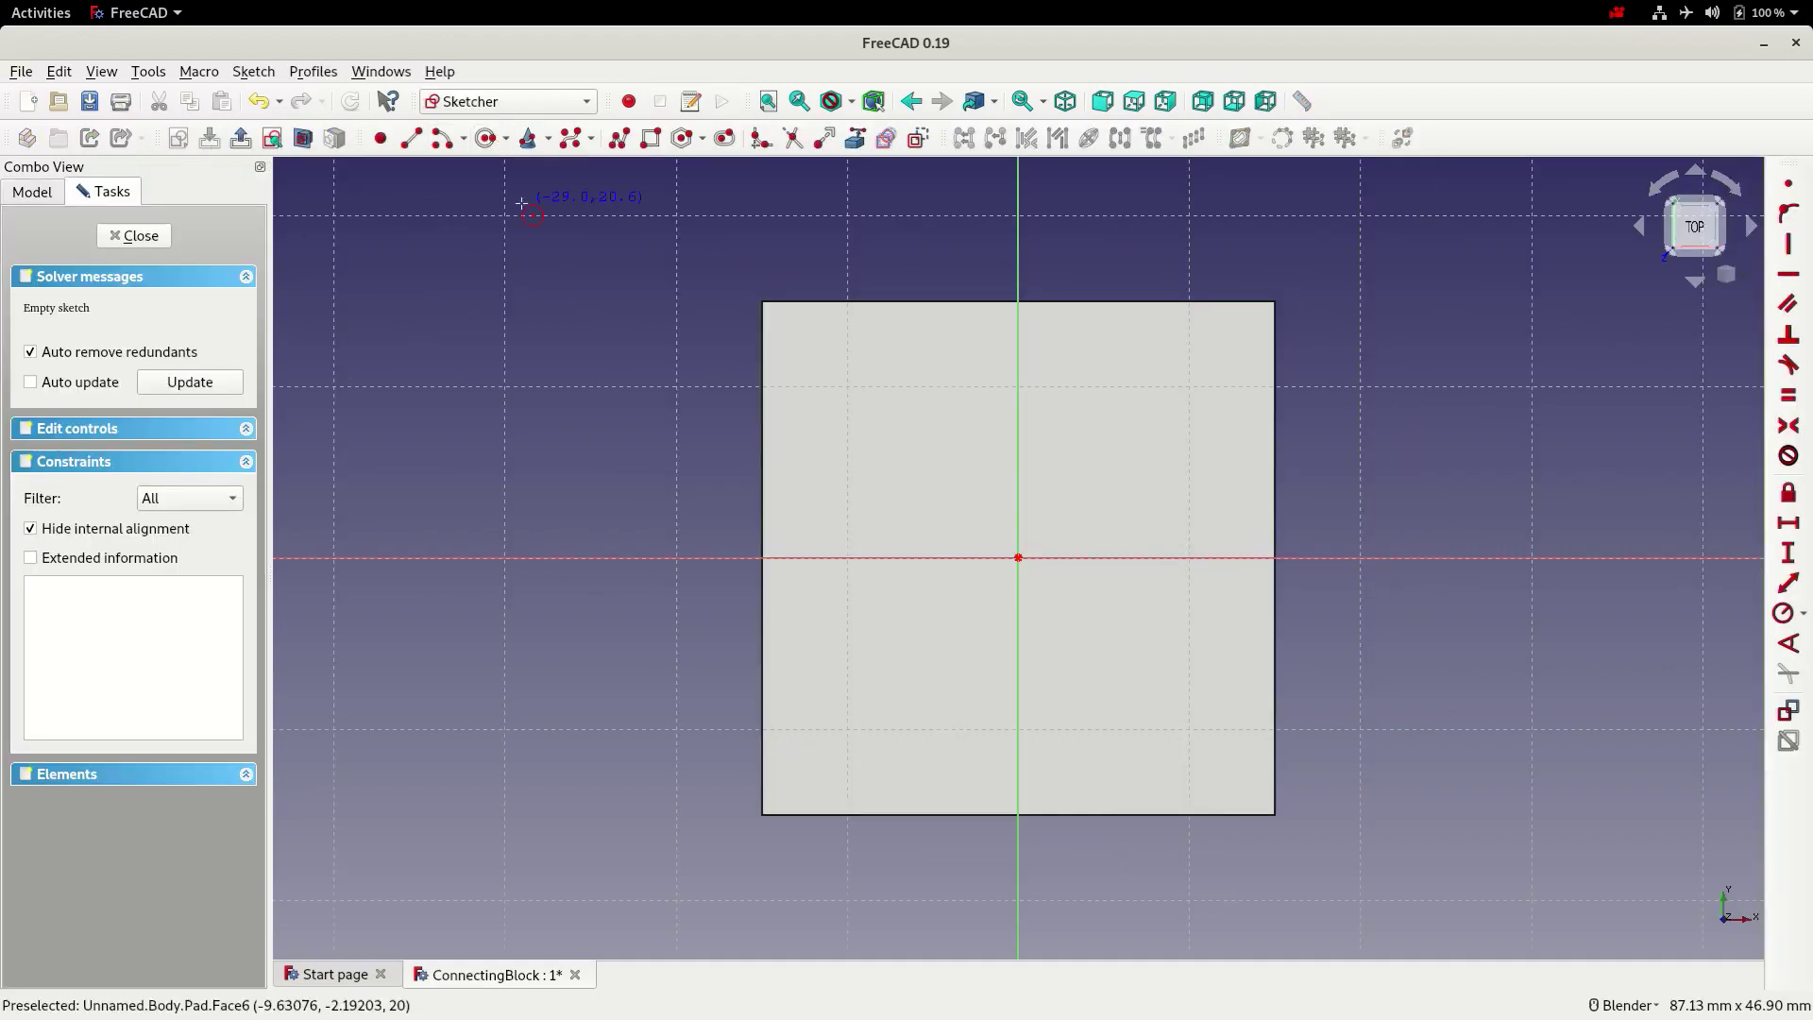
left_click(867, 404)
left_click(919, 468)
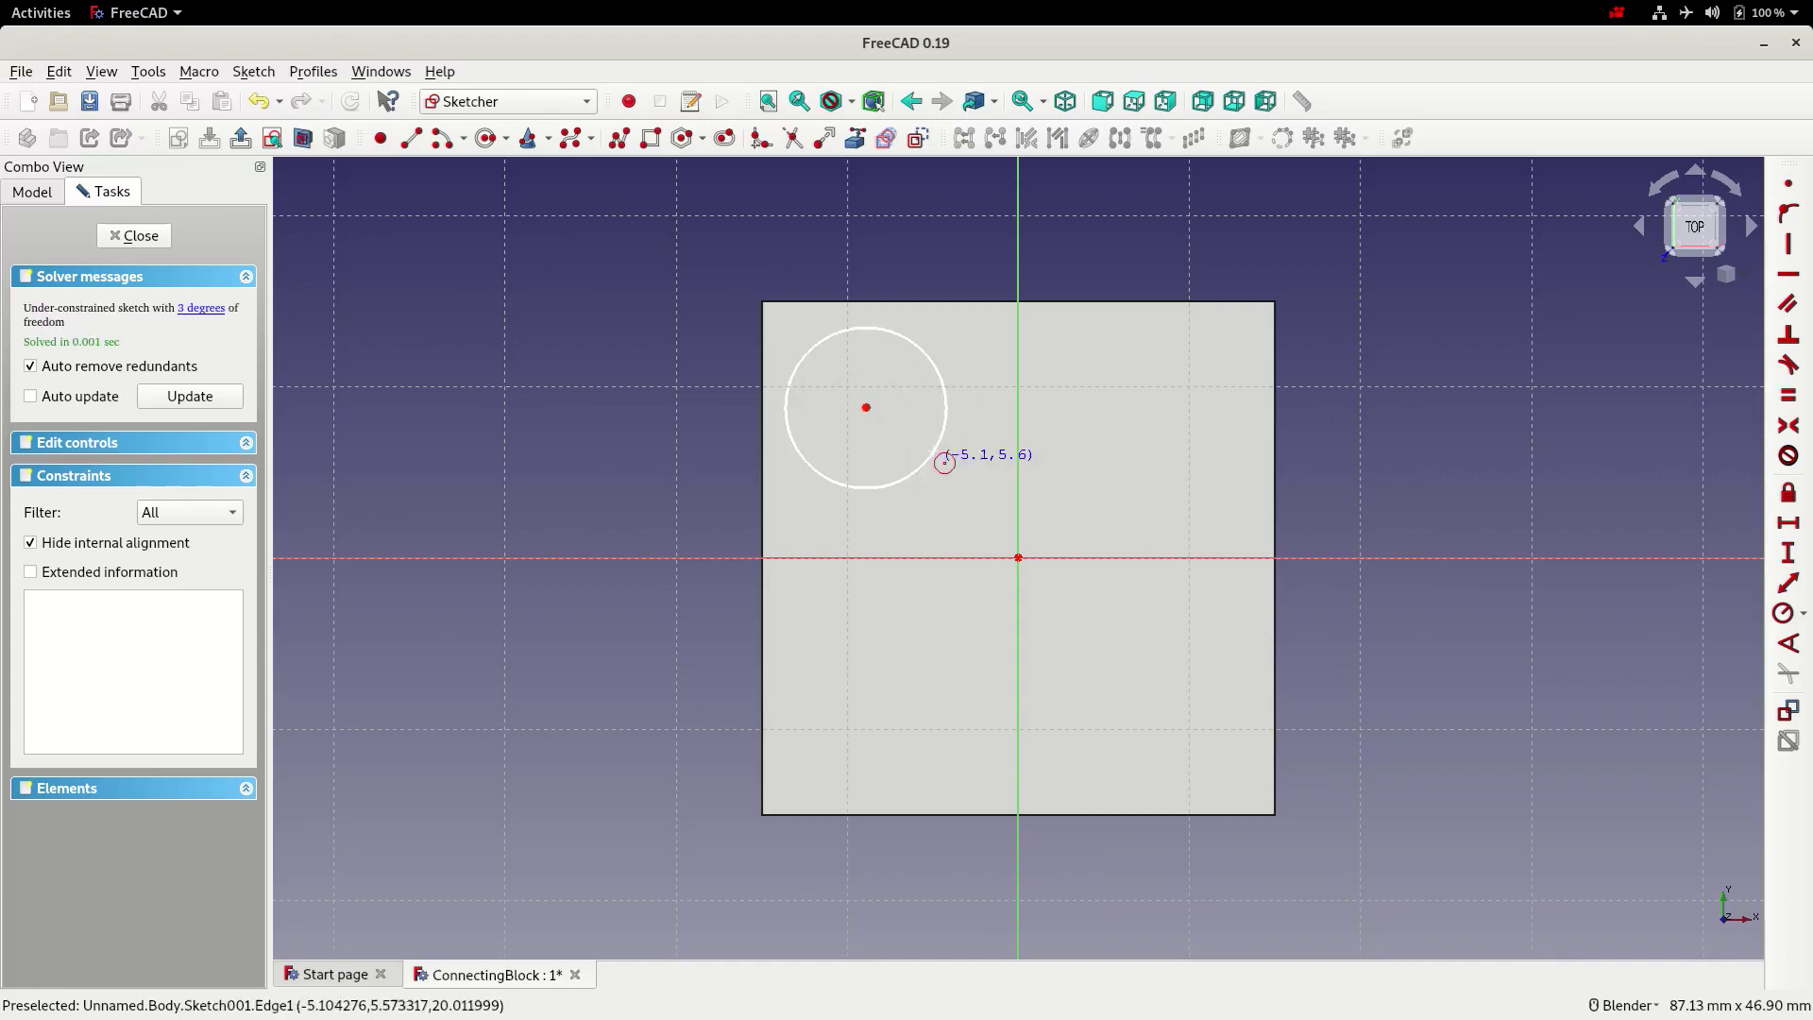
Constrain the stud circle's radius to 5 mm
left_click(930, 375)
left_click(1788, 610)
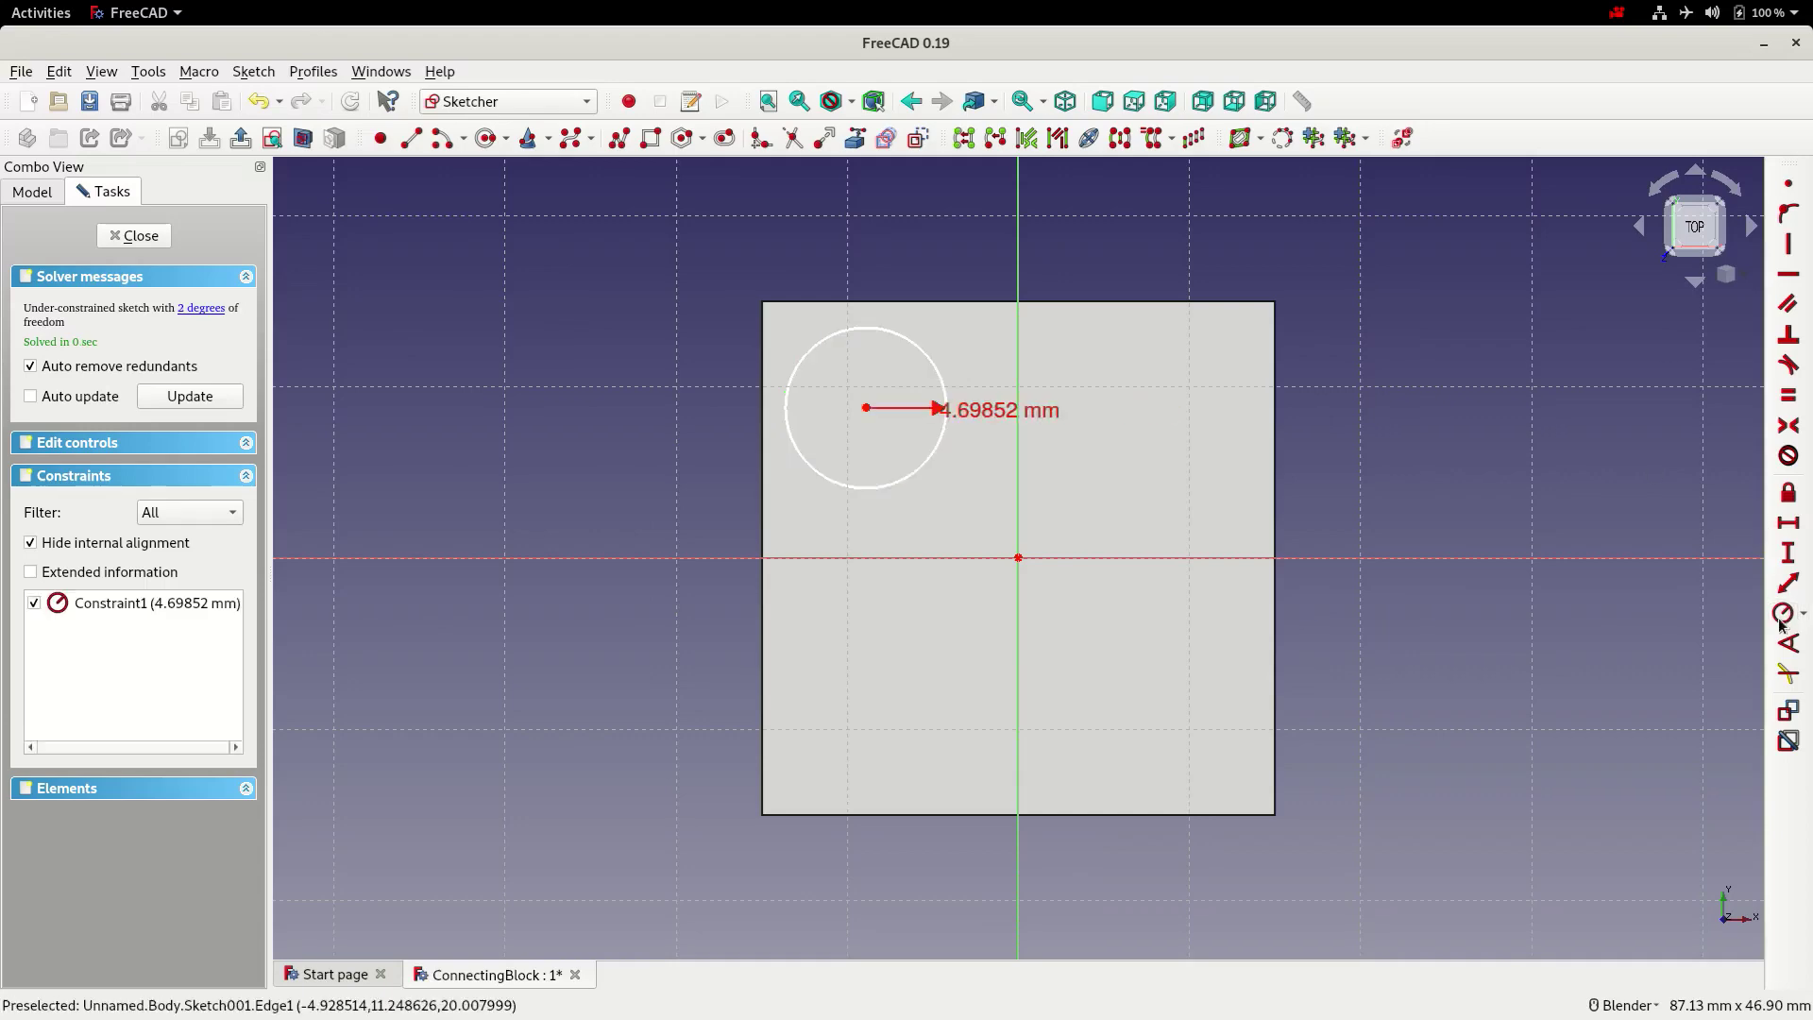
type("5")
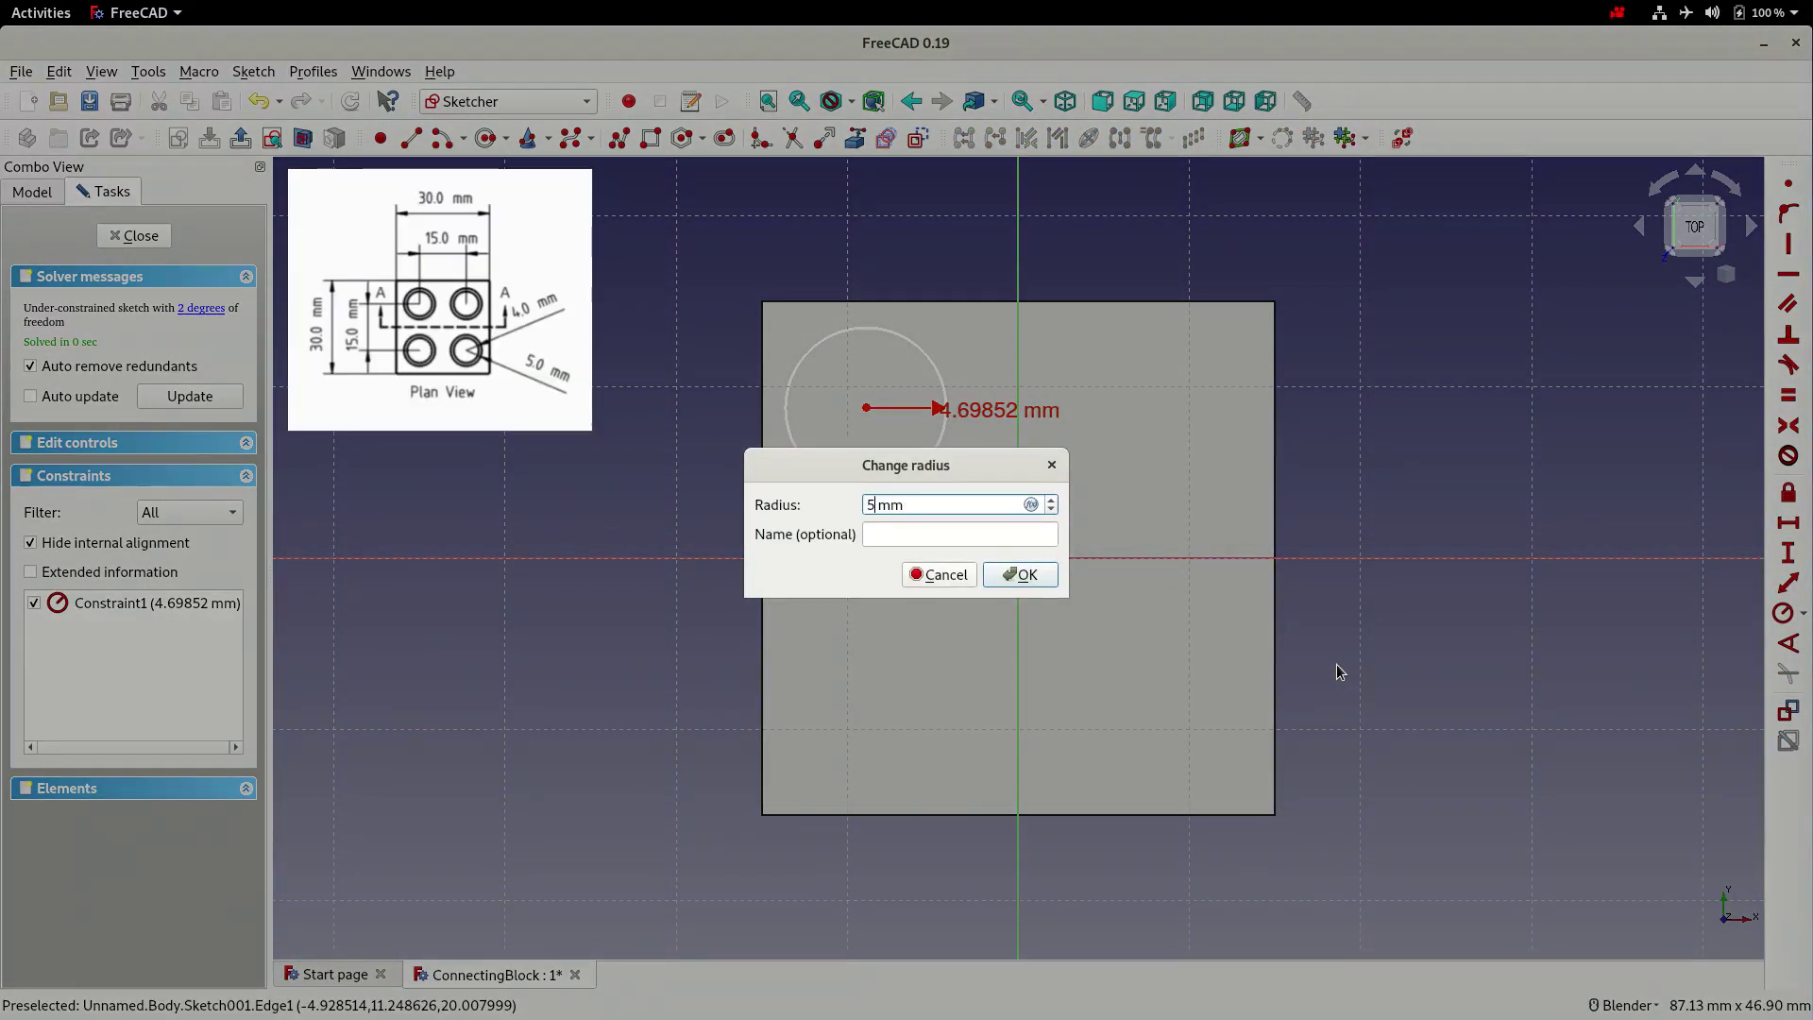
key("Return")
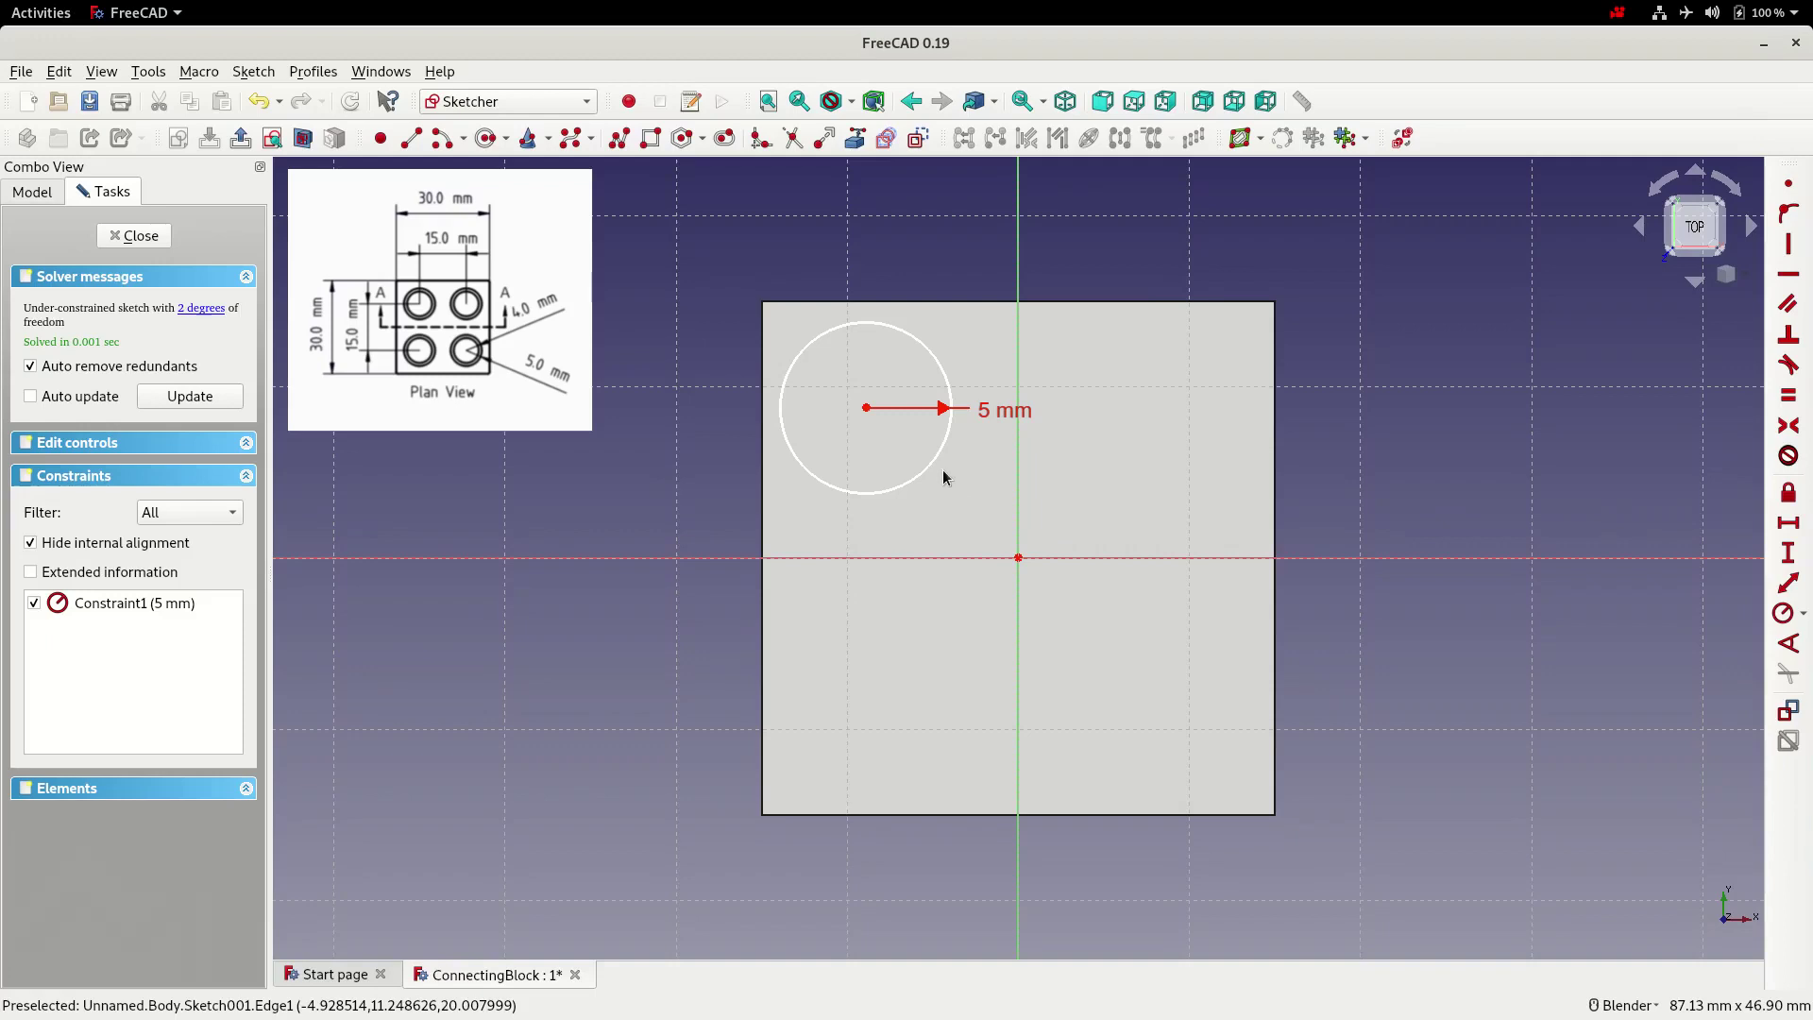
Constrain the circle's centre to a vertical distance of 7.5 mm and a horizontal distance of -7.5 mm from the origin, and finish the sketch
left_click(867, 406)
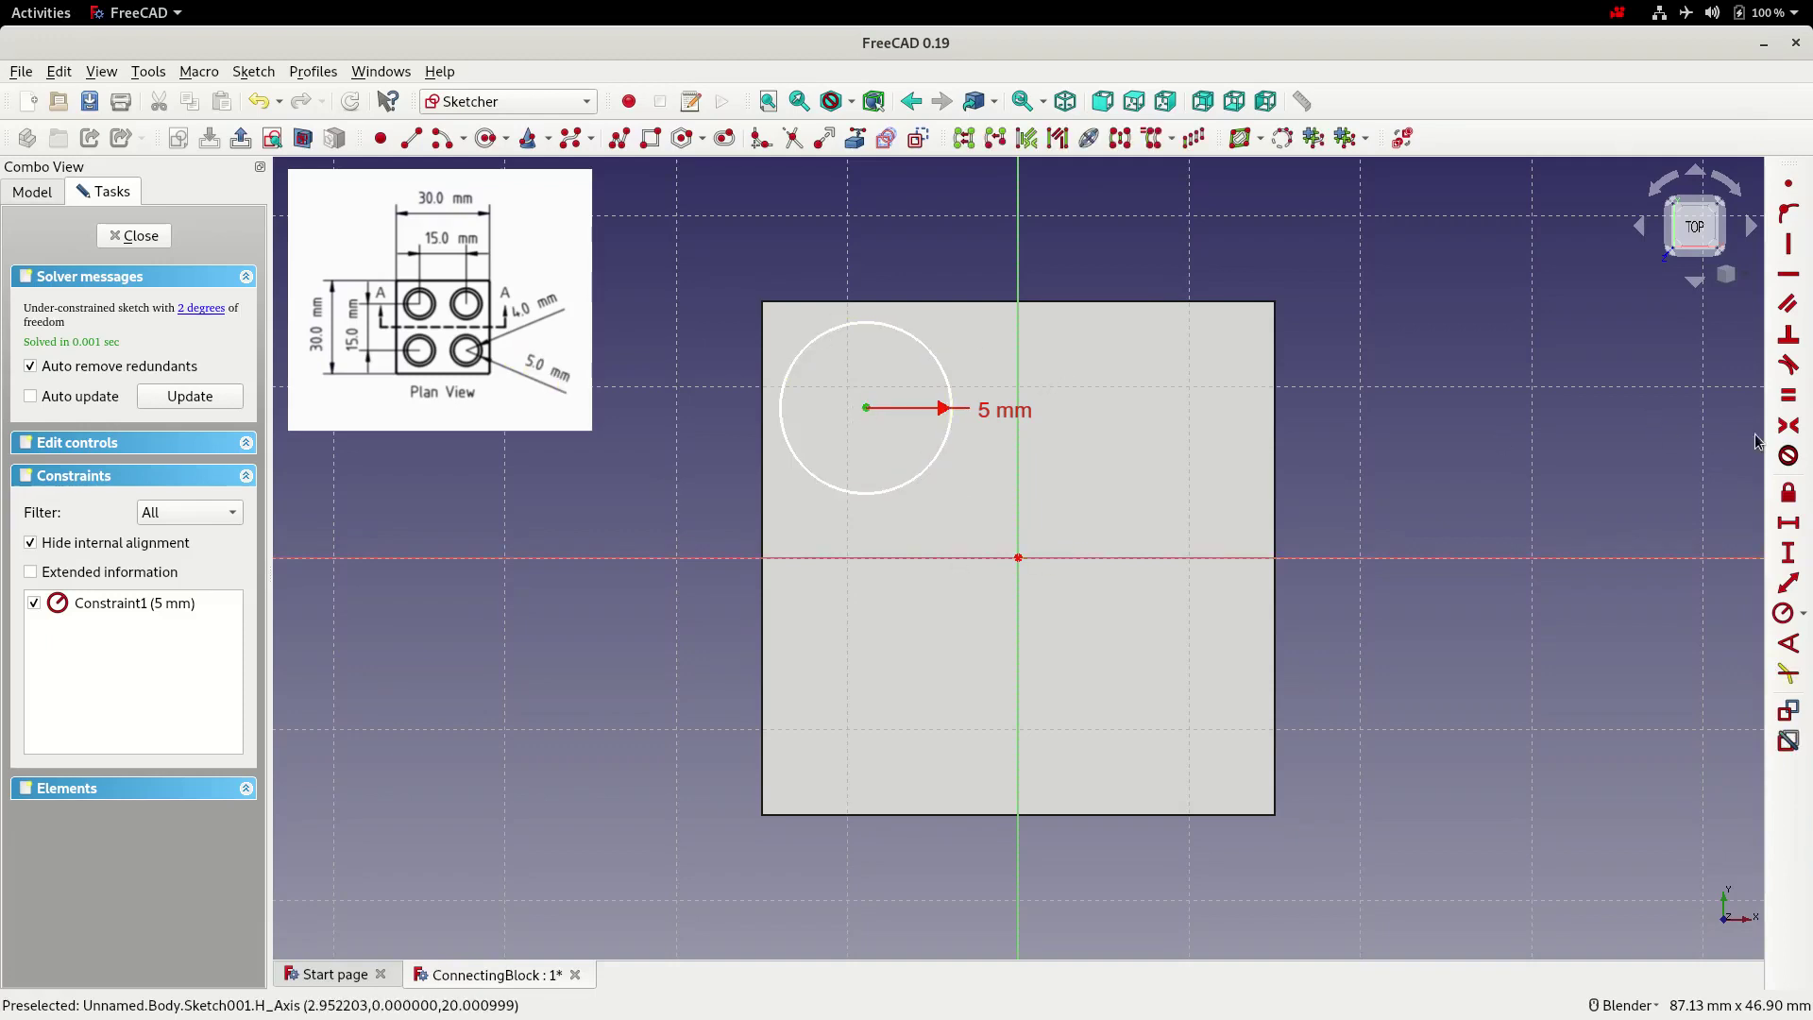
left_click(1789, 555)
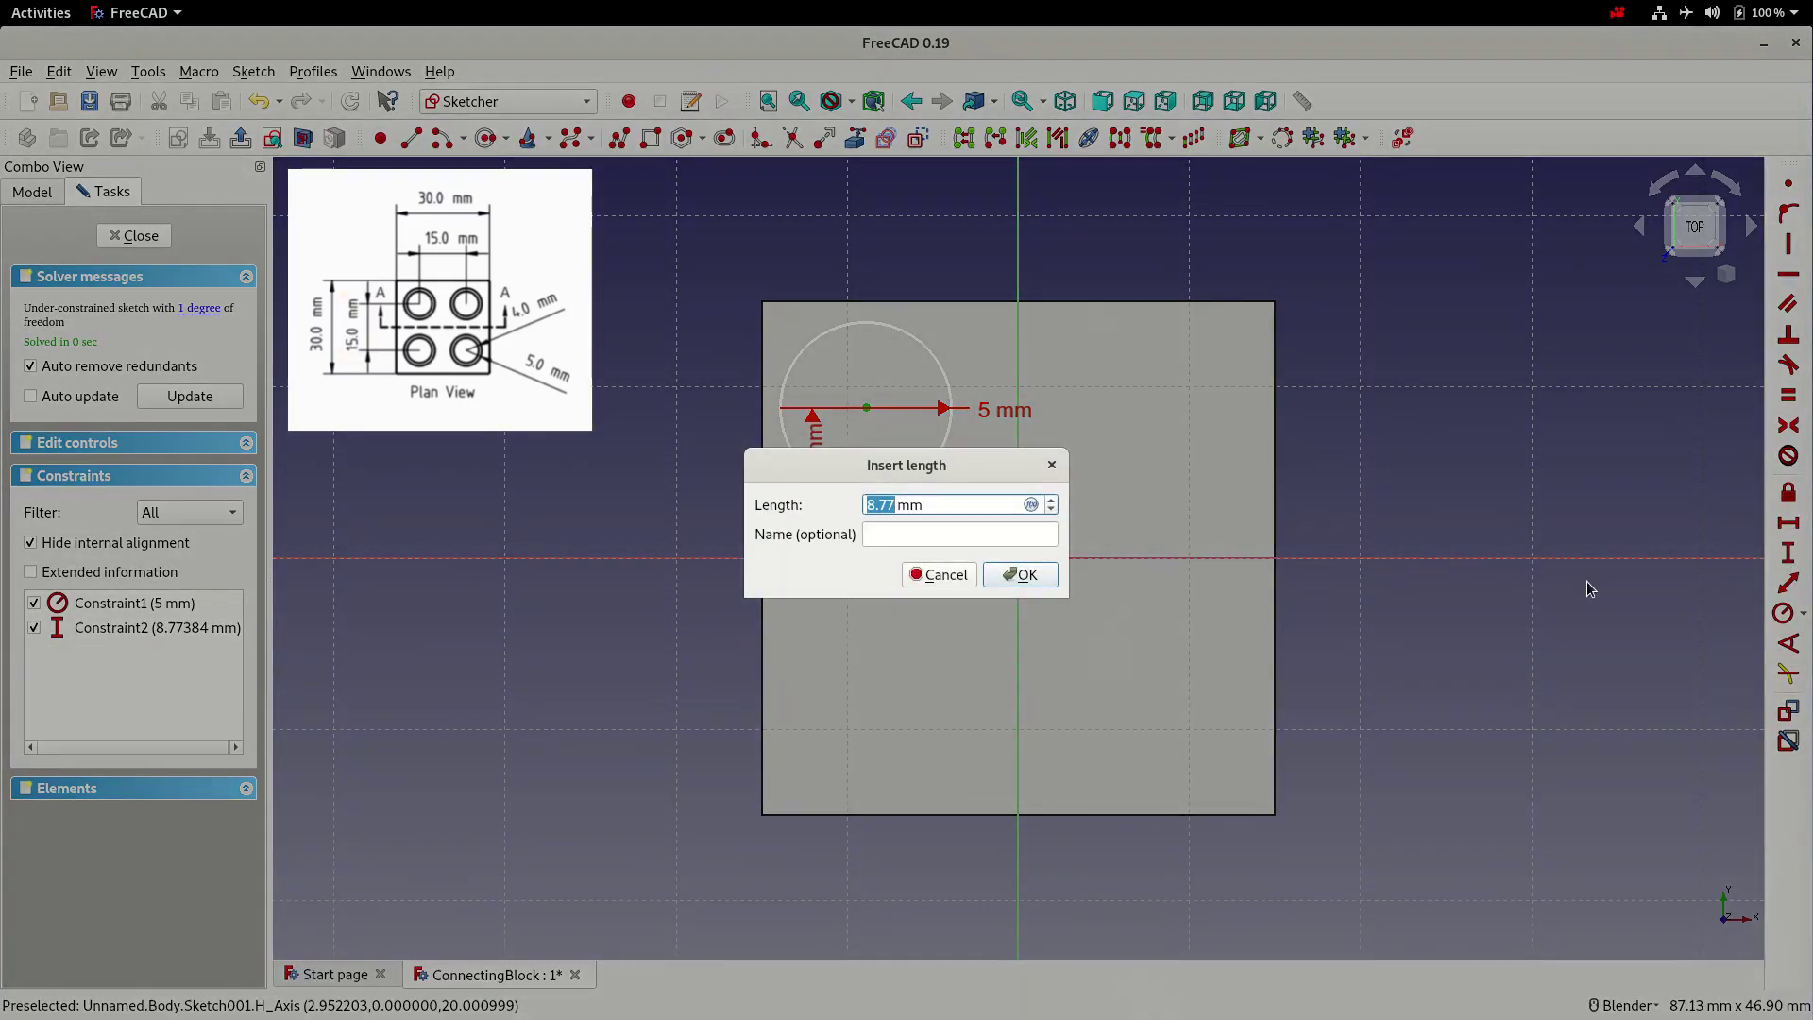
type("7.5")
key("Return")
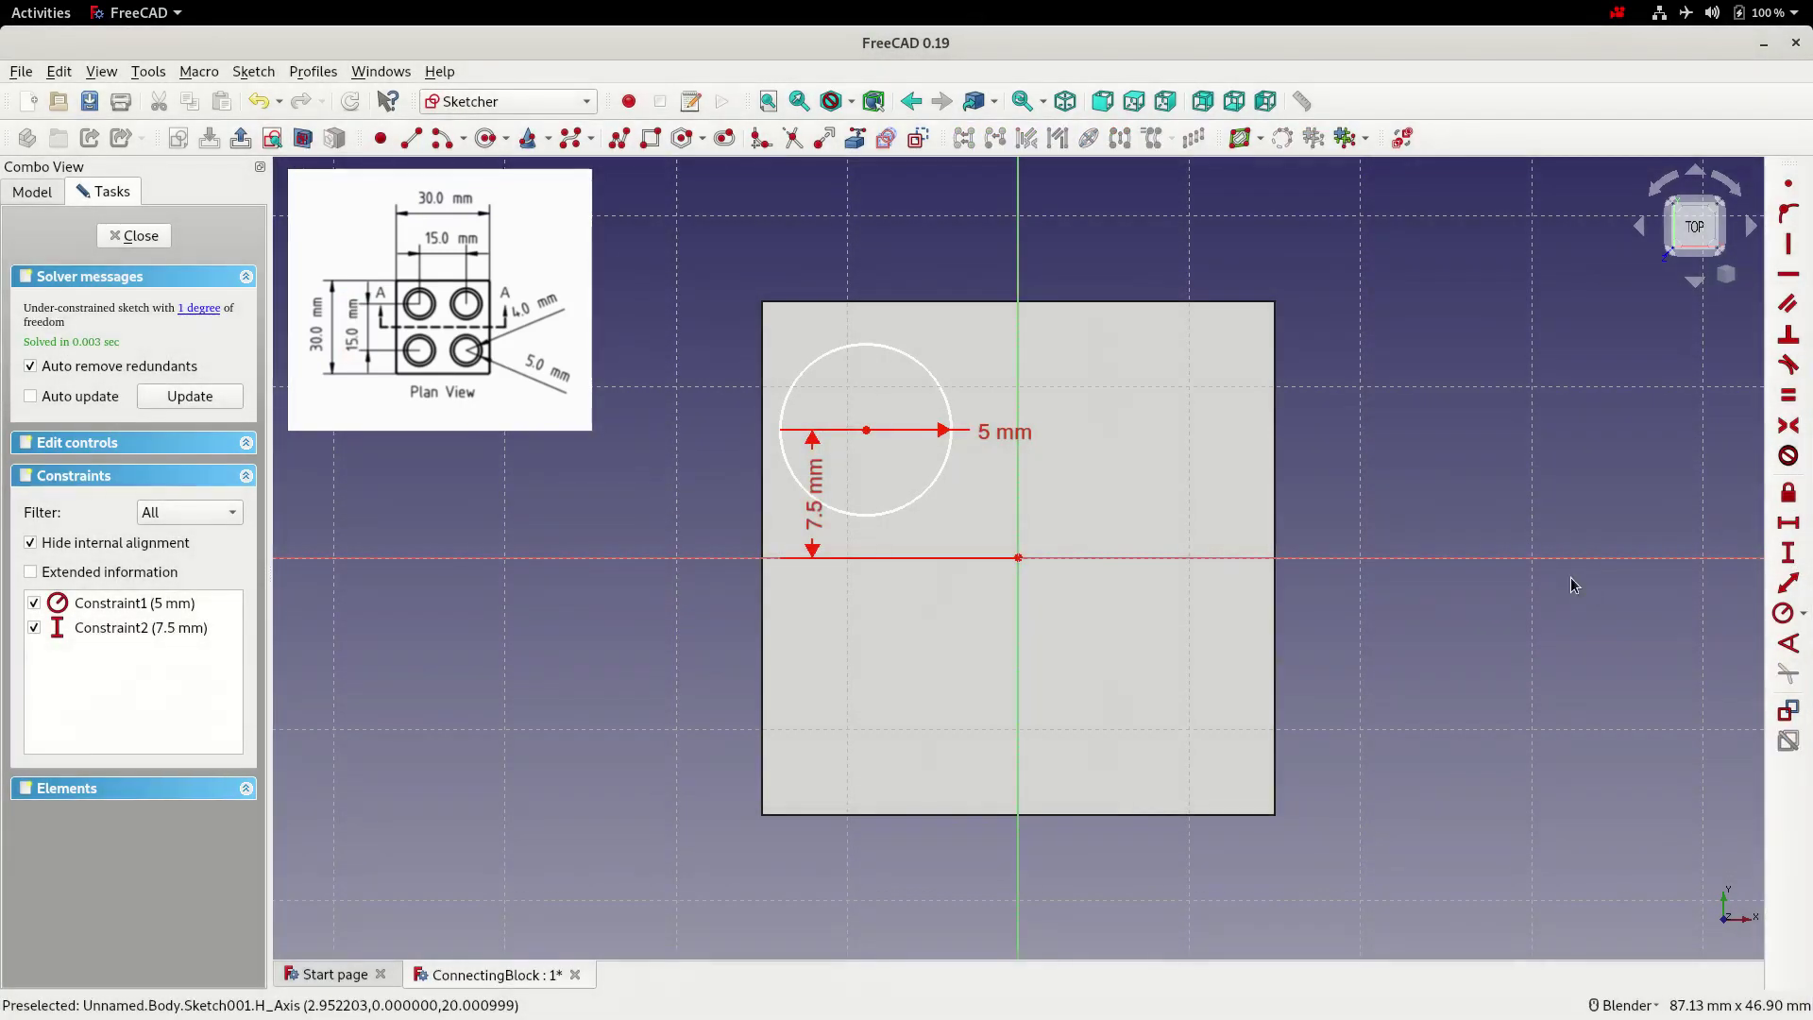
left_click(866, 429)
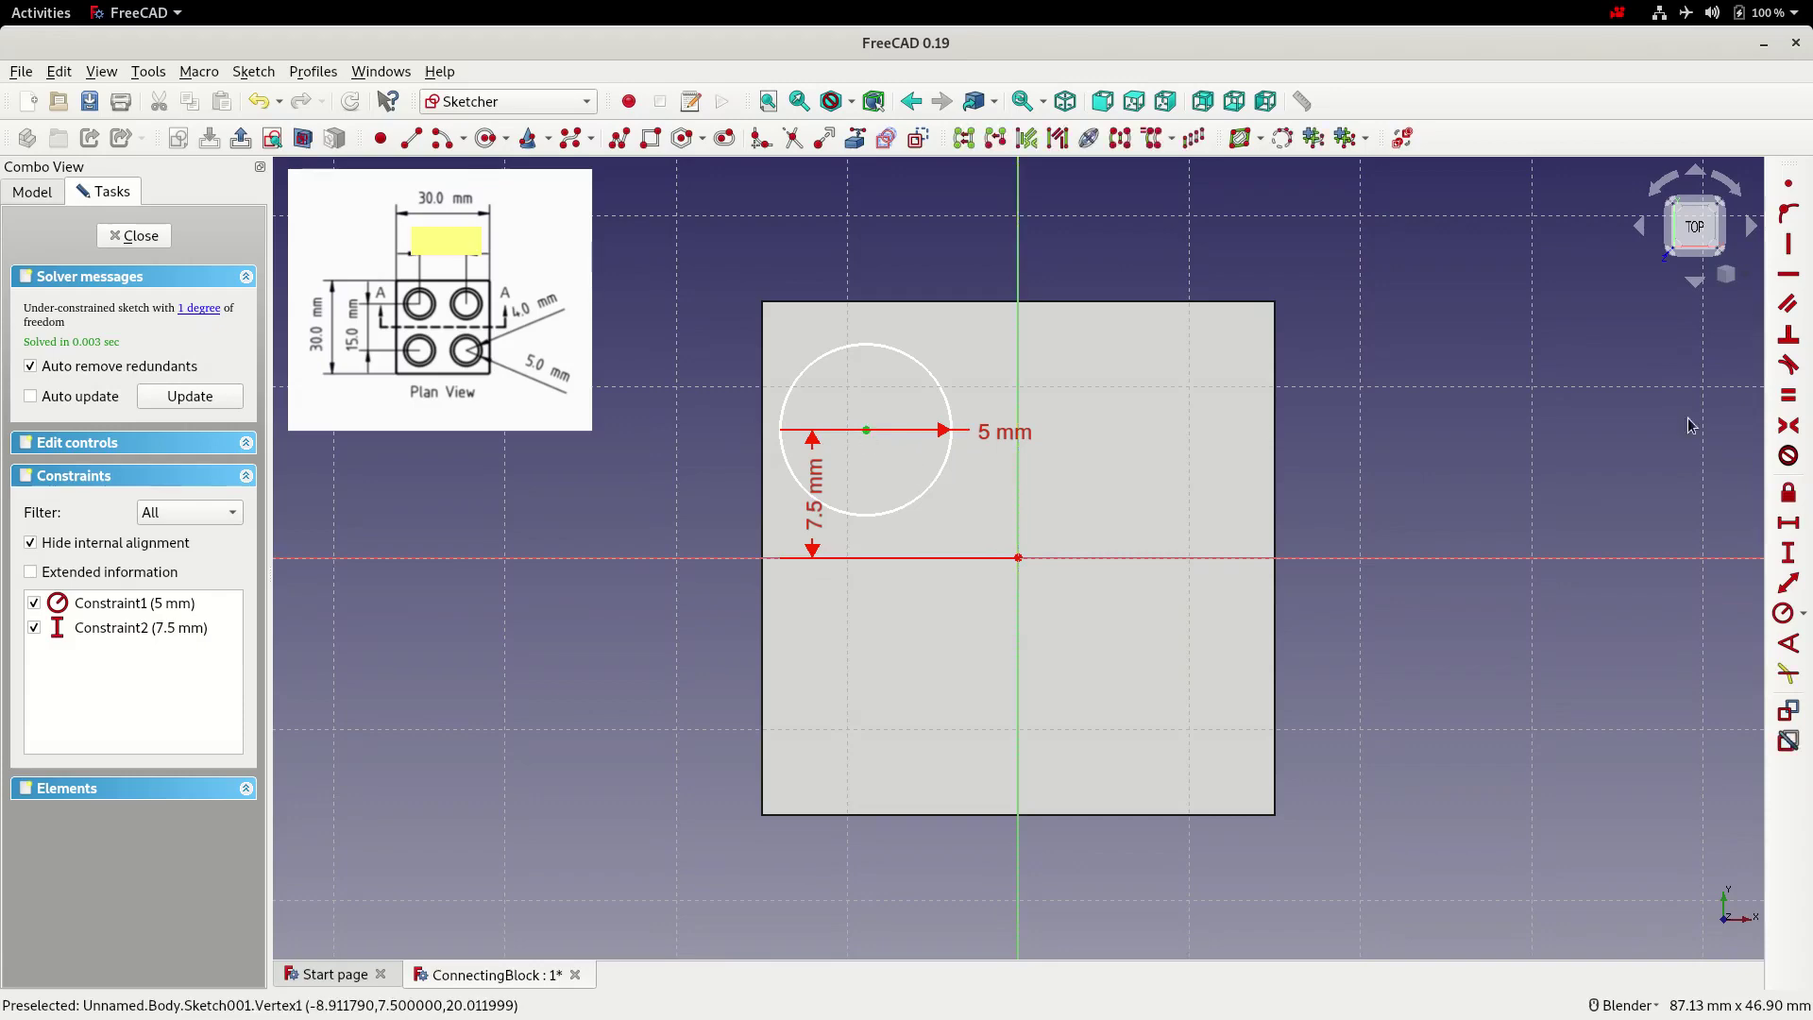
left_click(1788, 524)
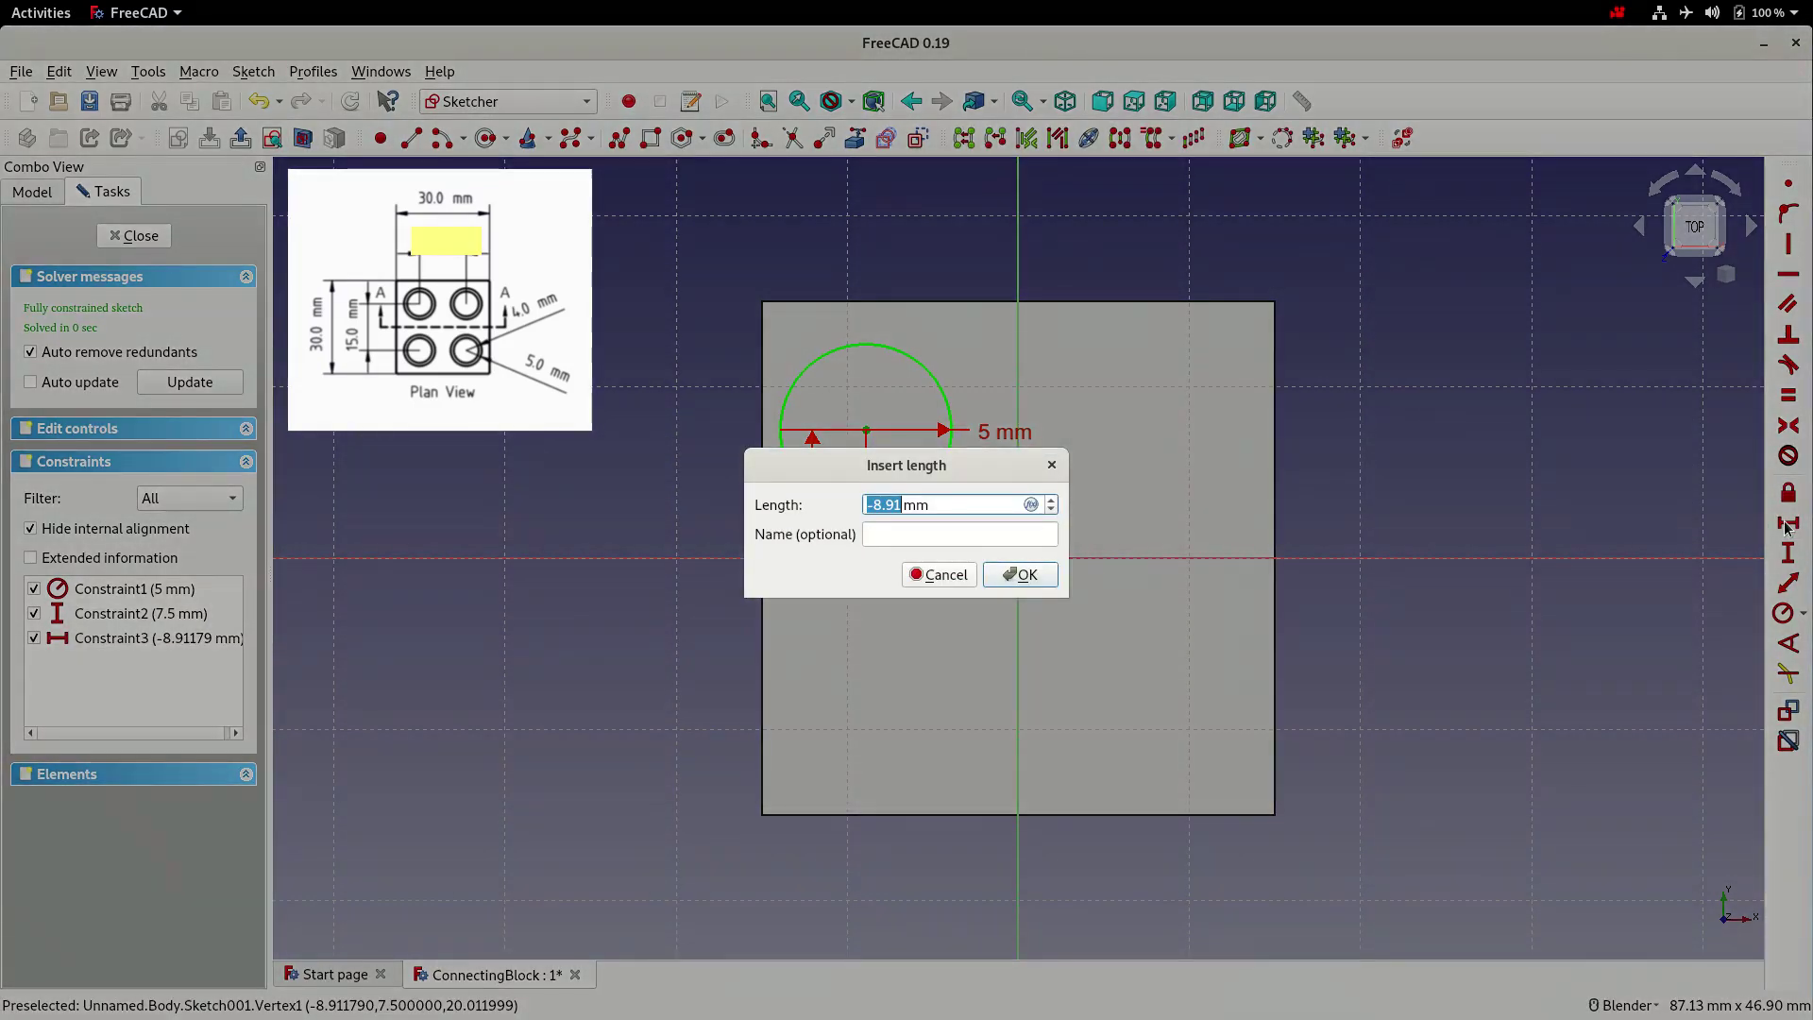
type("-7.5")
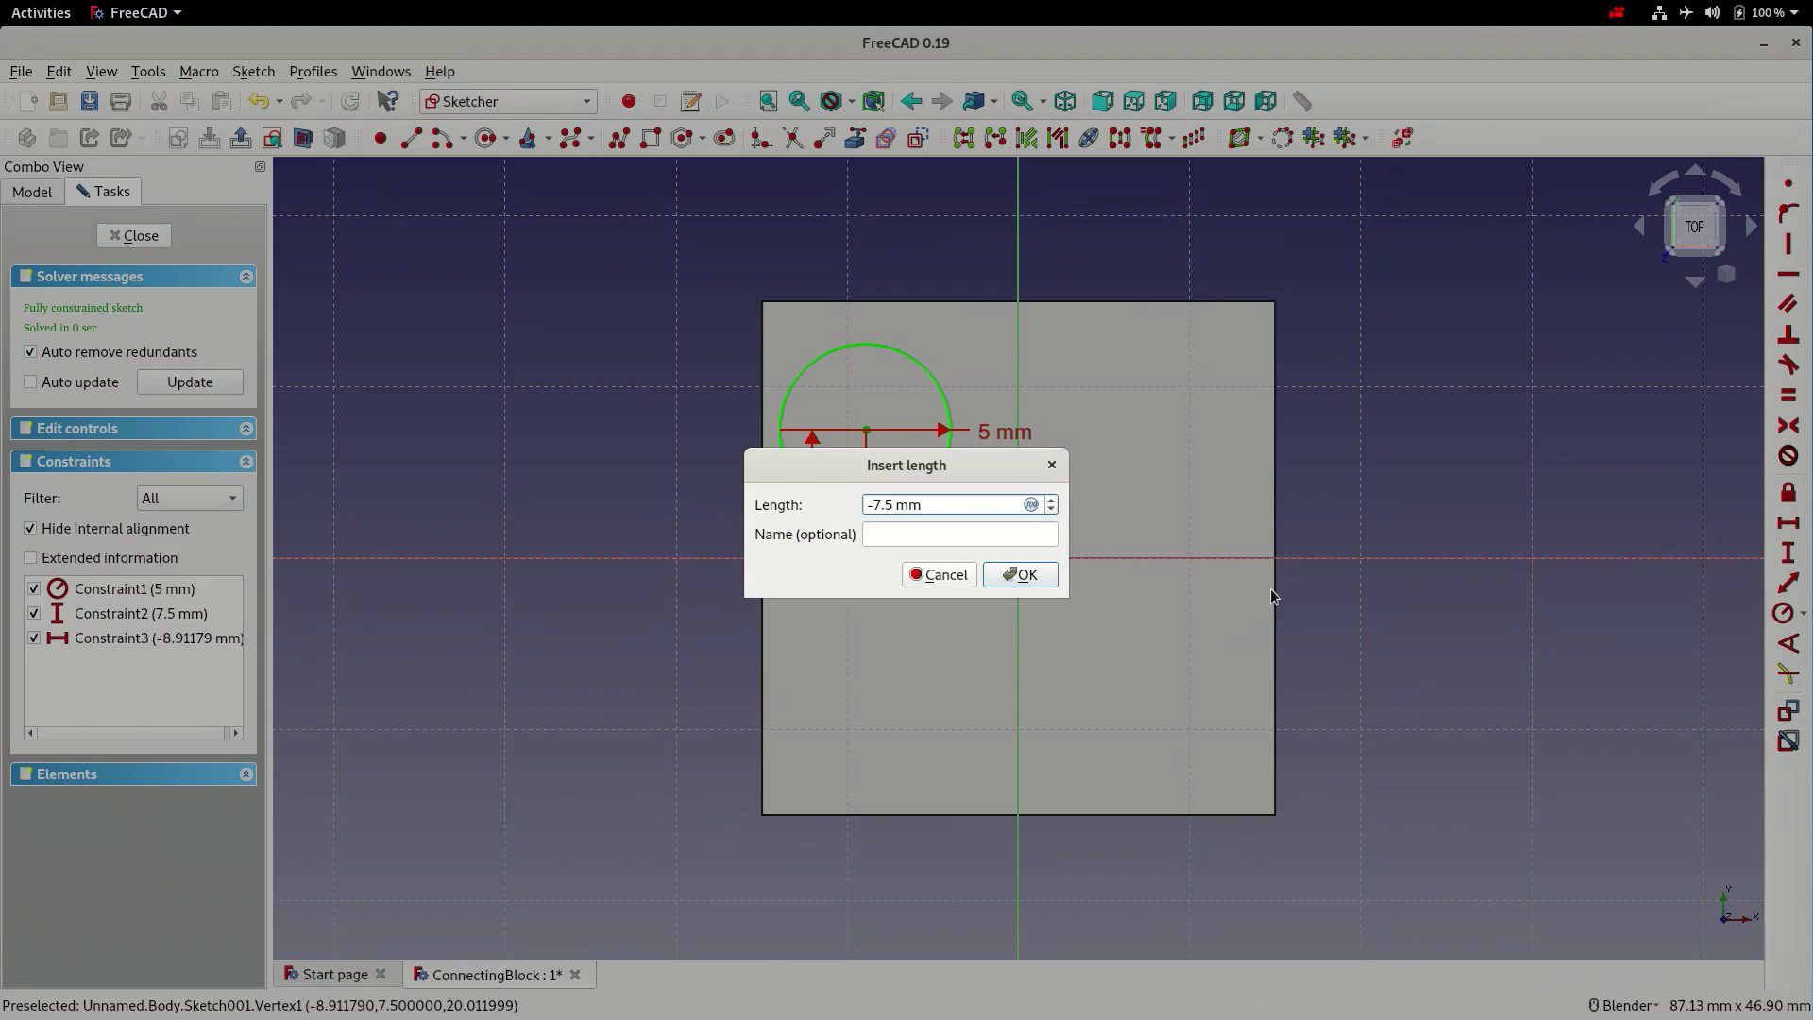
left_click(1029, 576)
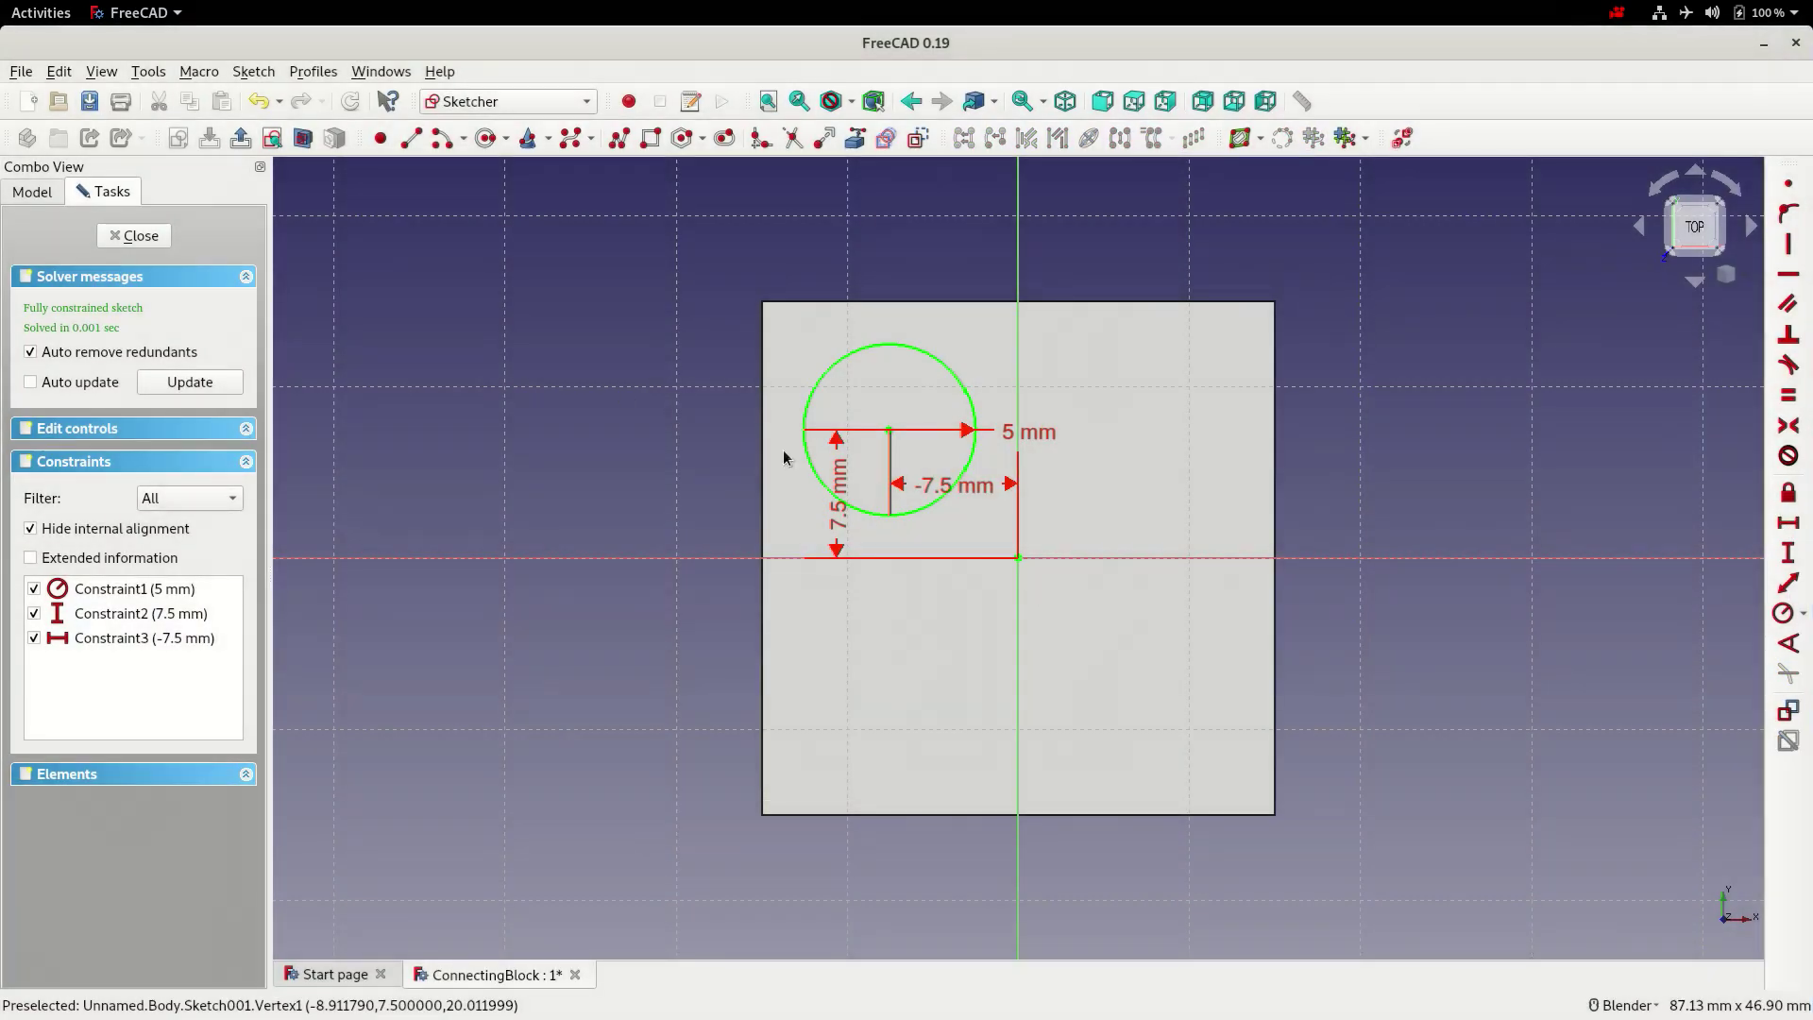
left_click(134, 236)
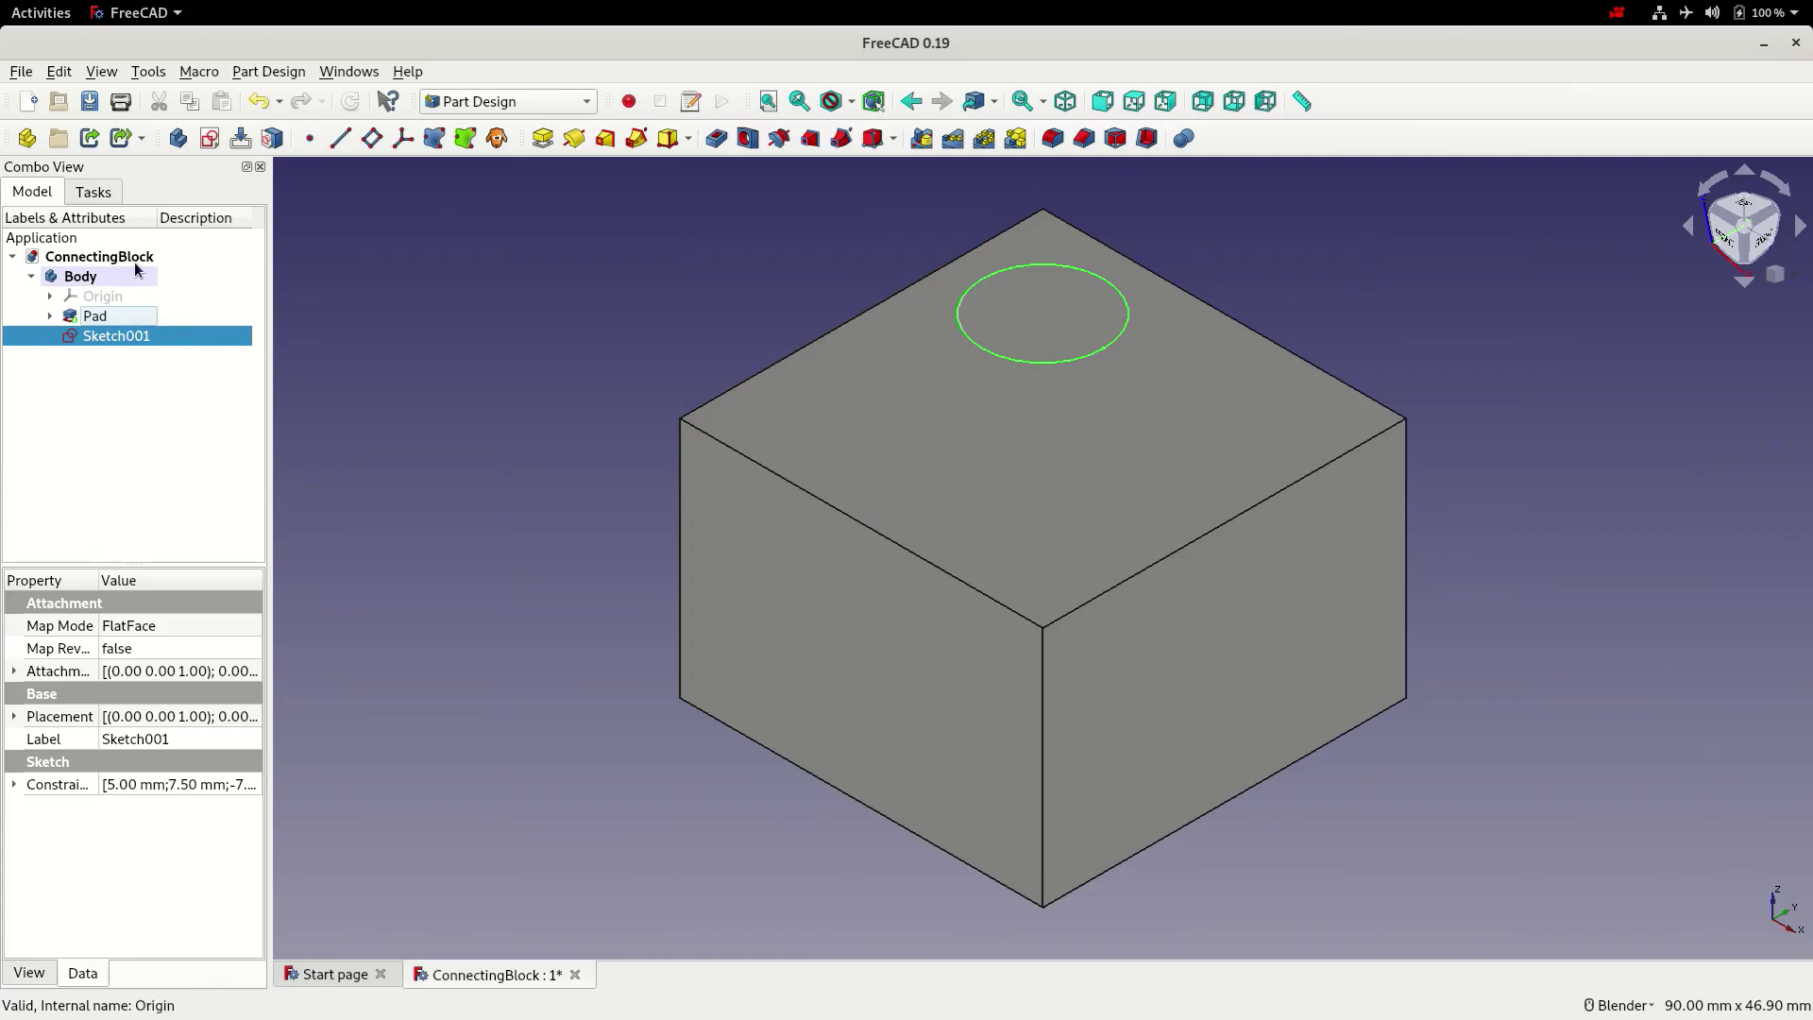
Pad the circle sketch to a length of 3.5 mm to form the first stud
left_click(543, 140)
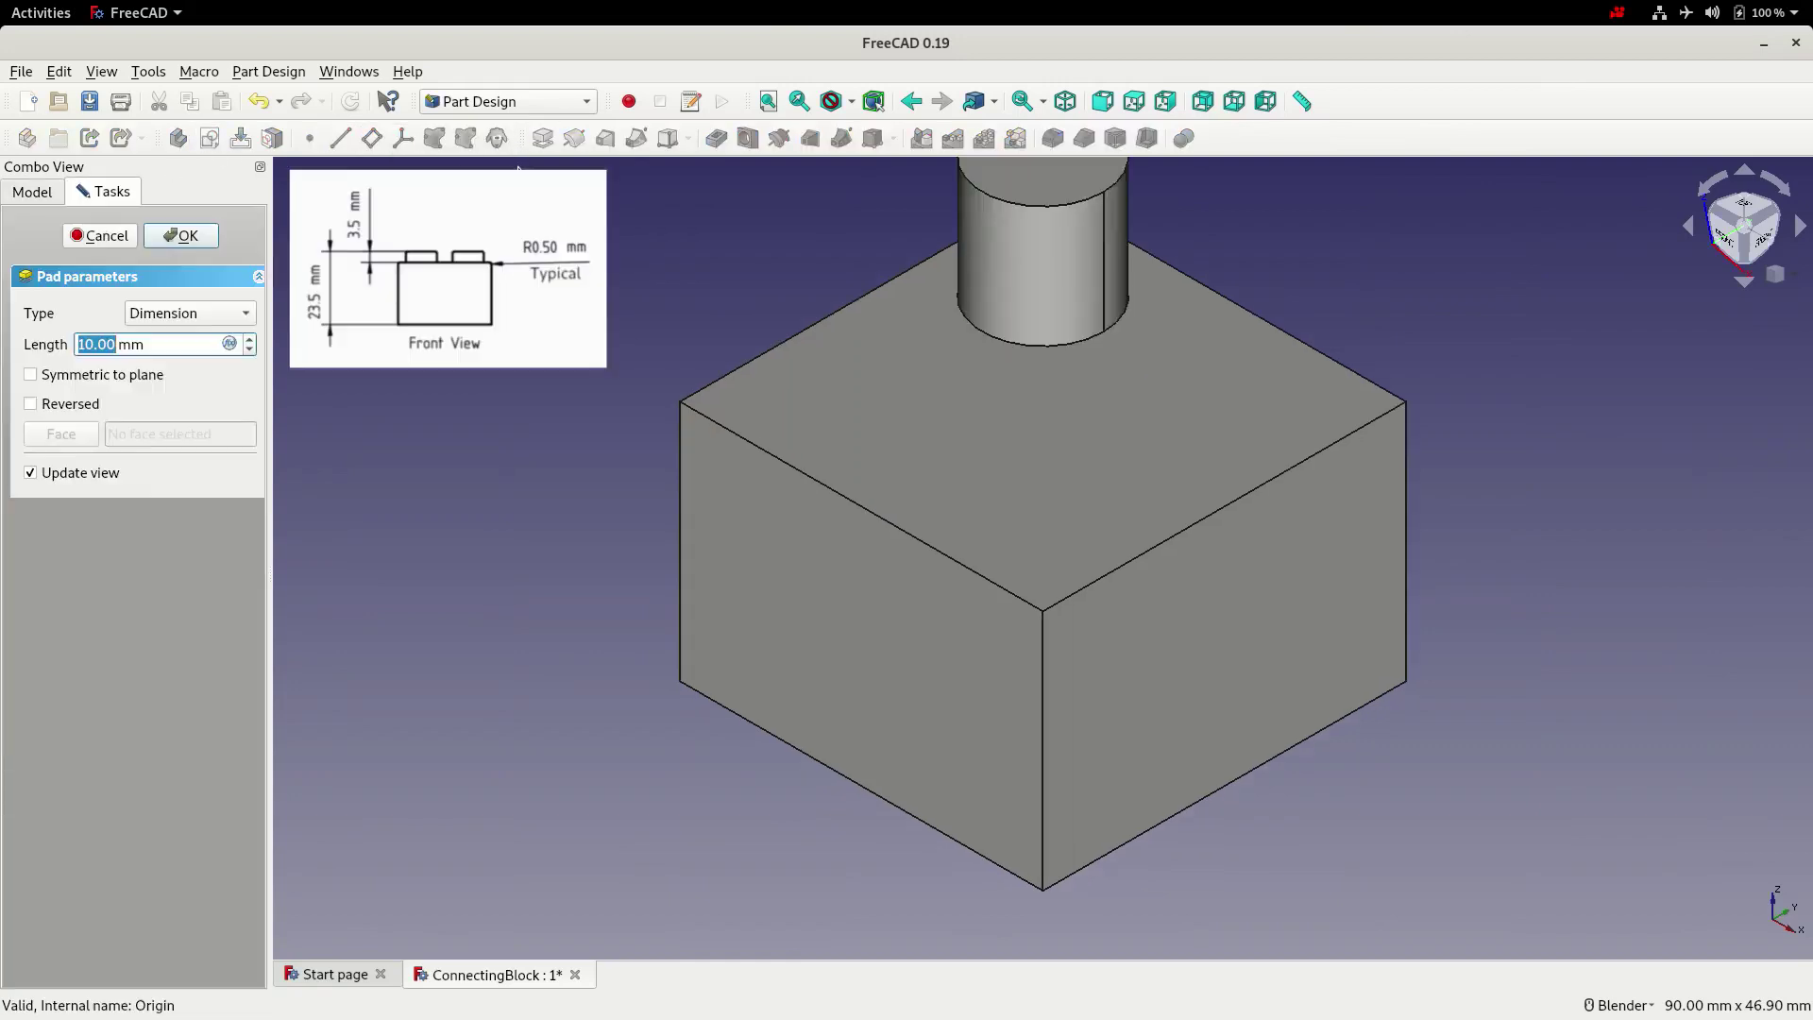
type("3.5")
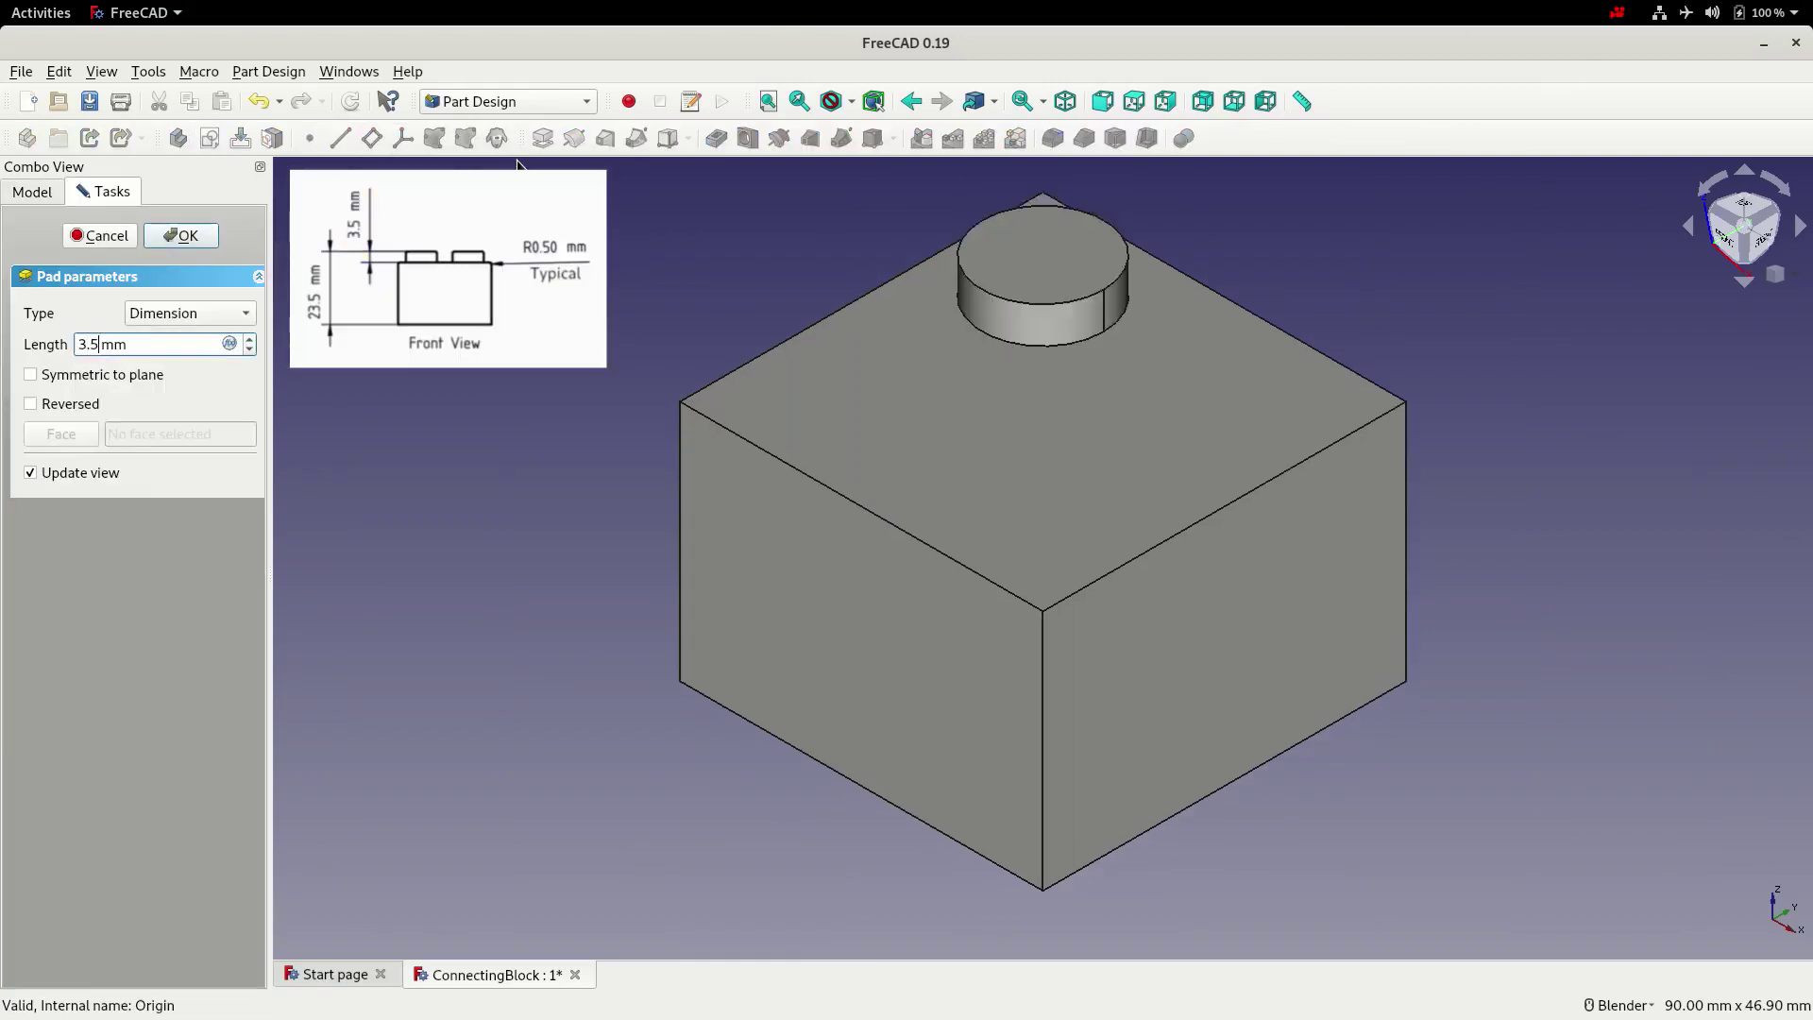
left_click(180, 235)
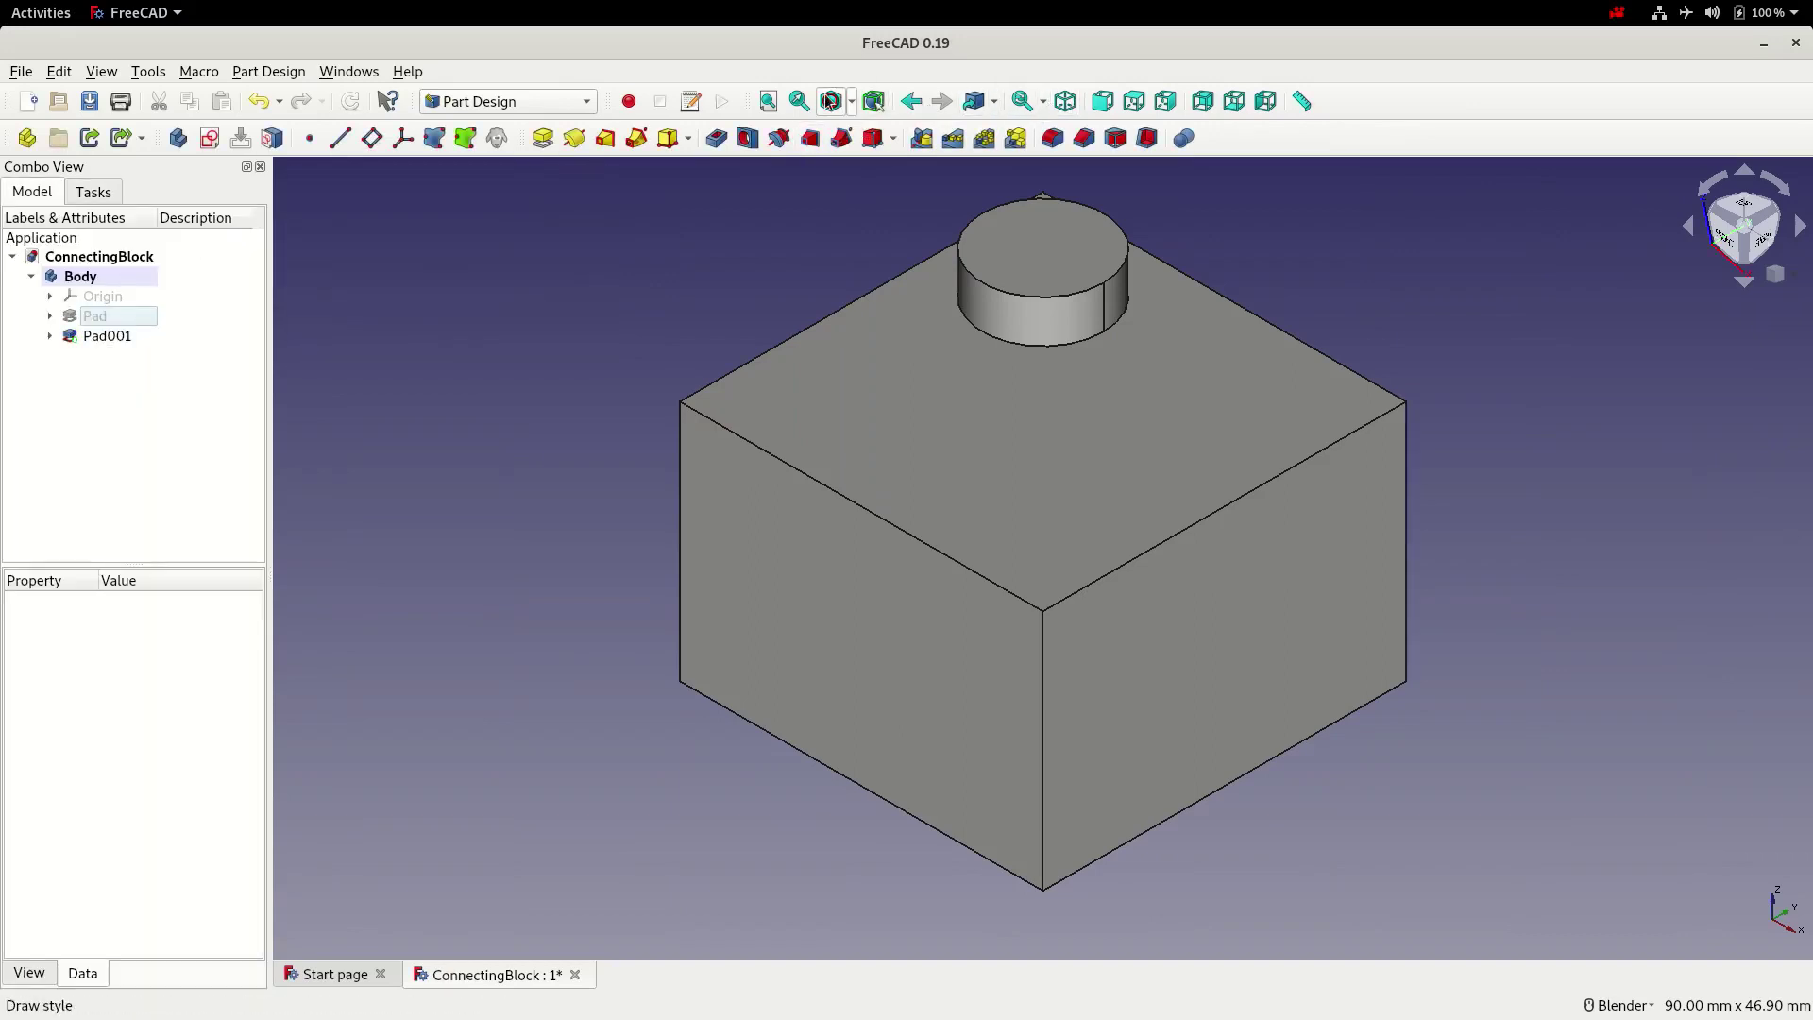
Create a polar pattern of the stud pad with 4 occurrences over 360° about the normal sketch axis
left_click(769, 101)
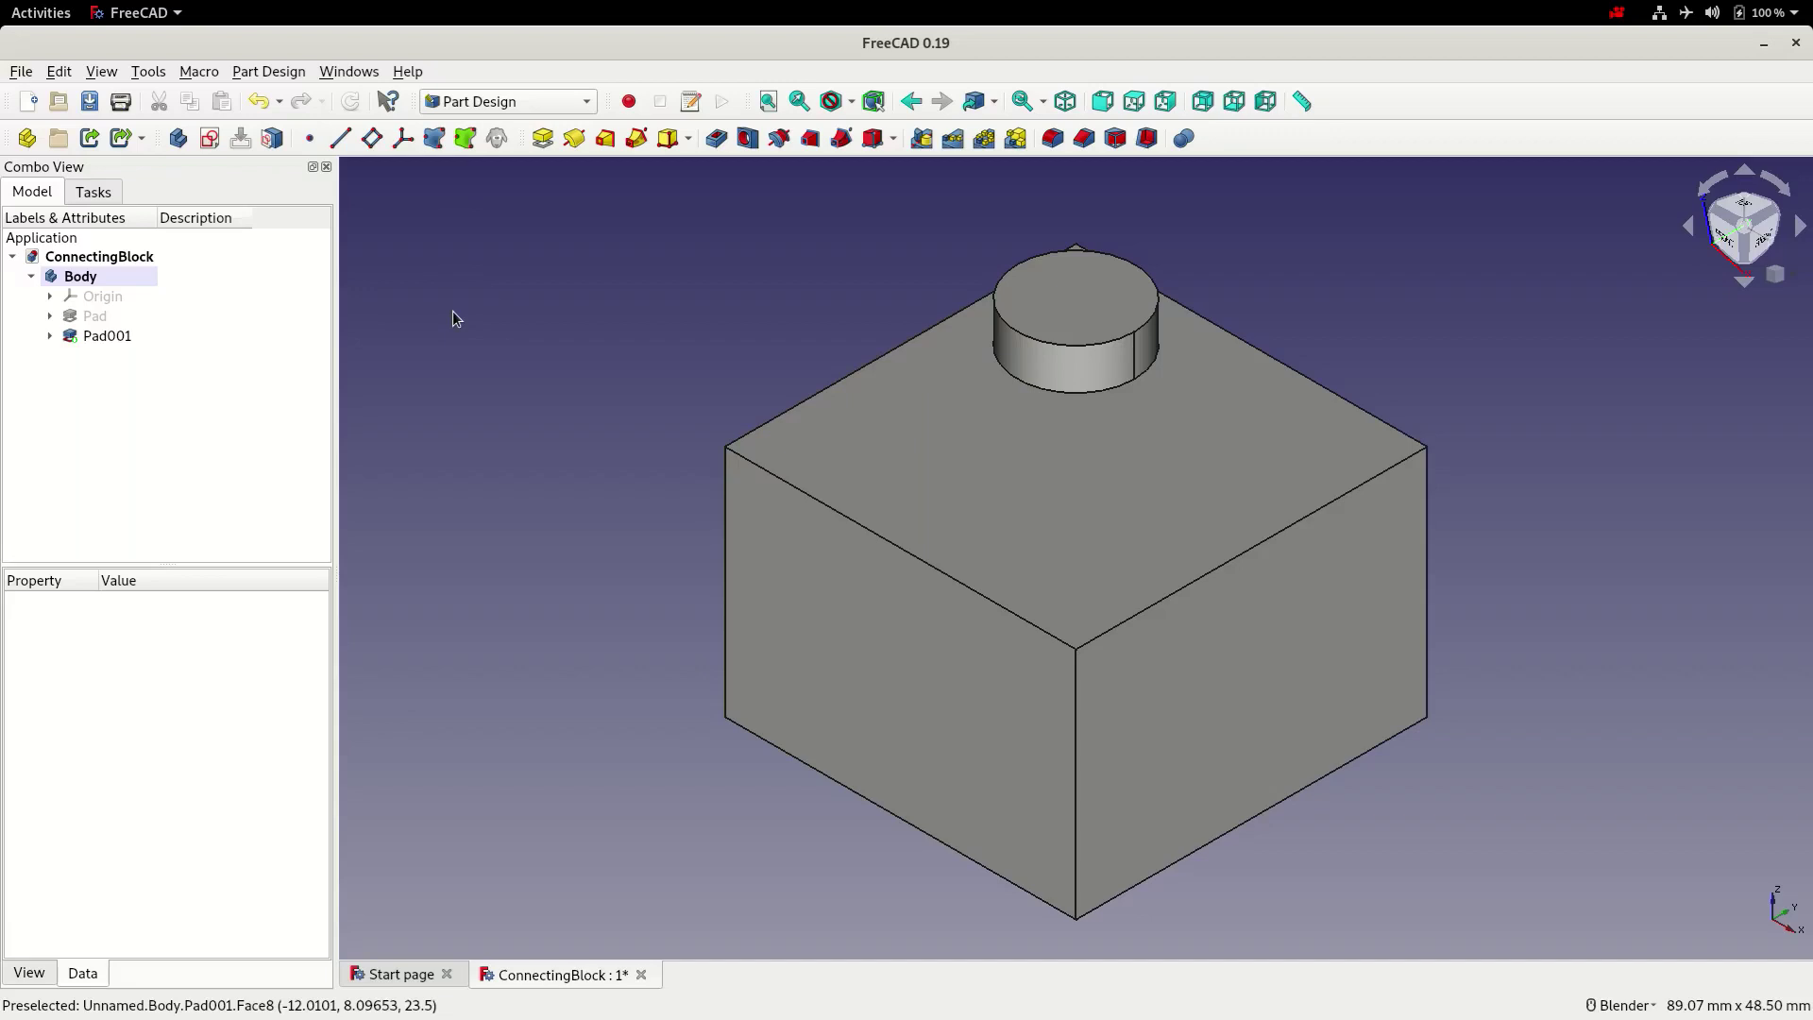
left_click(985, 140)
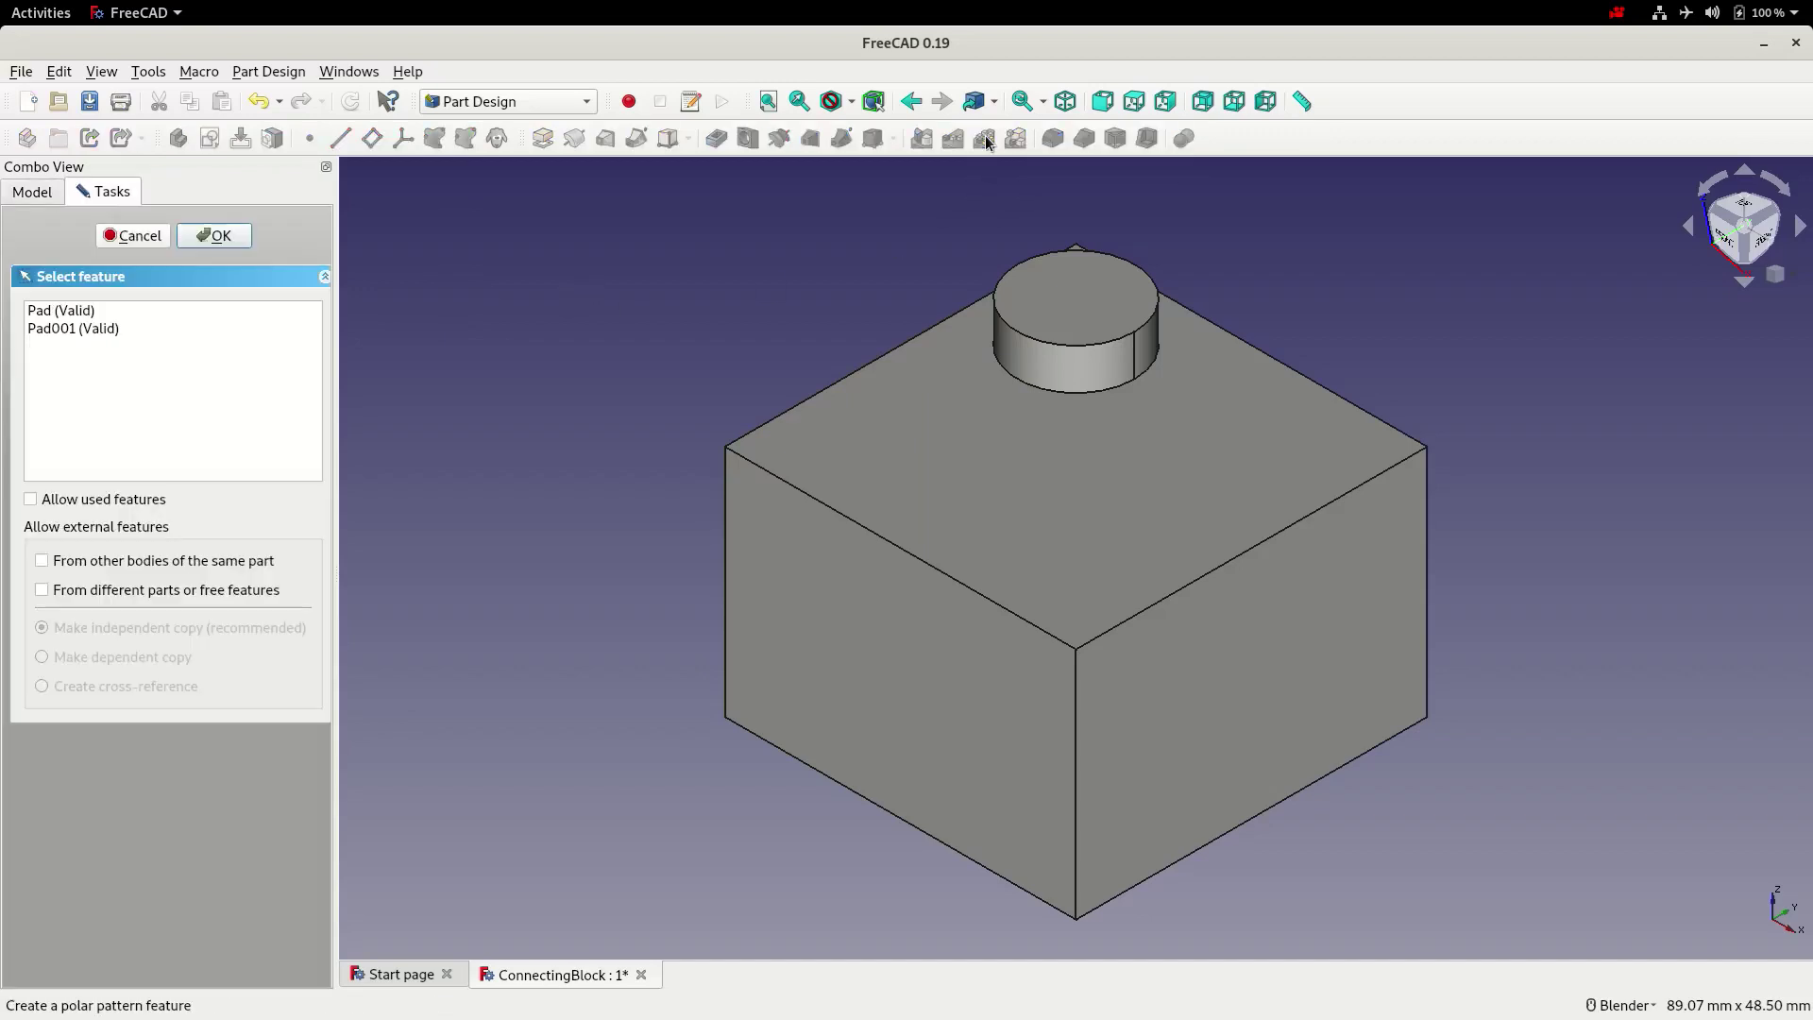
left_click(68, 331)
left_click(207, 236)
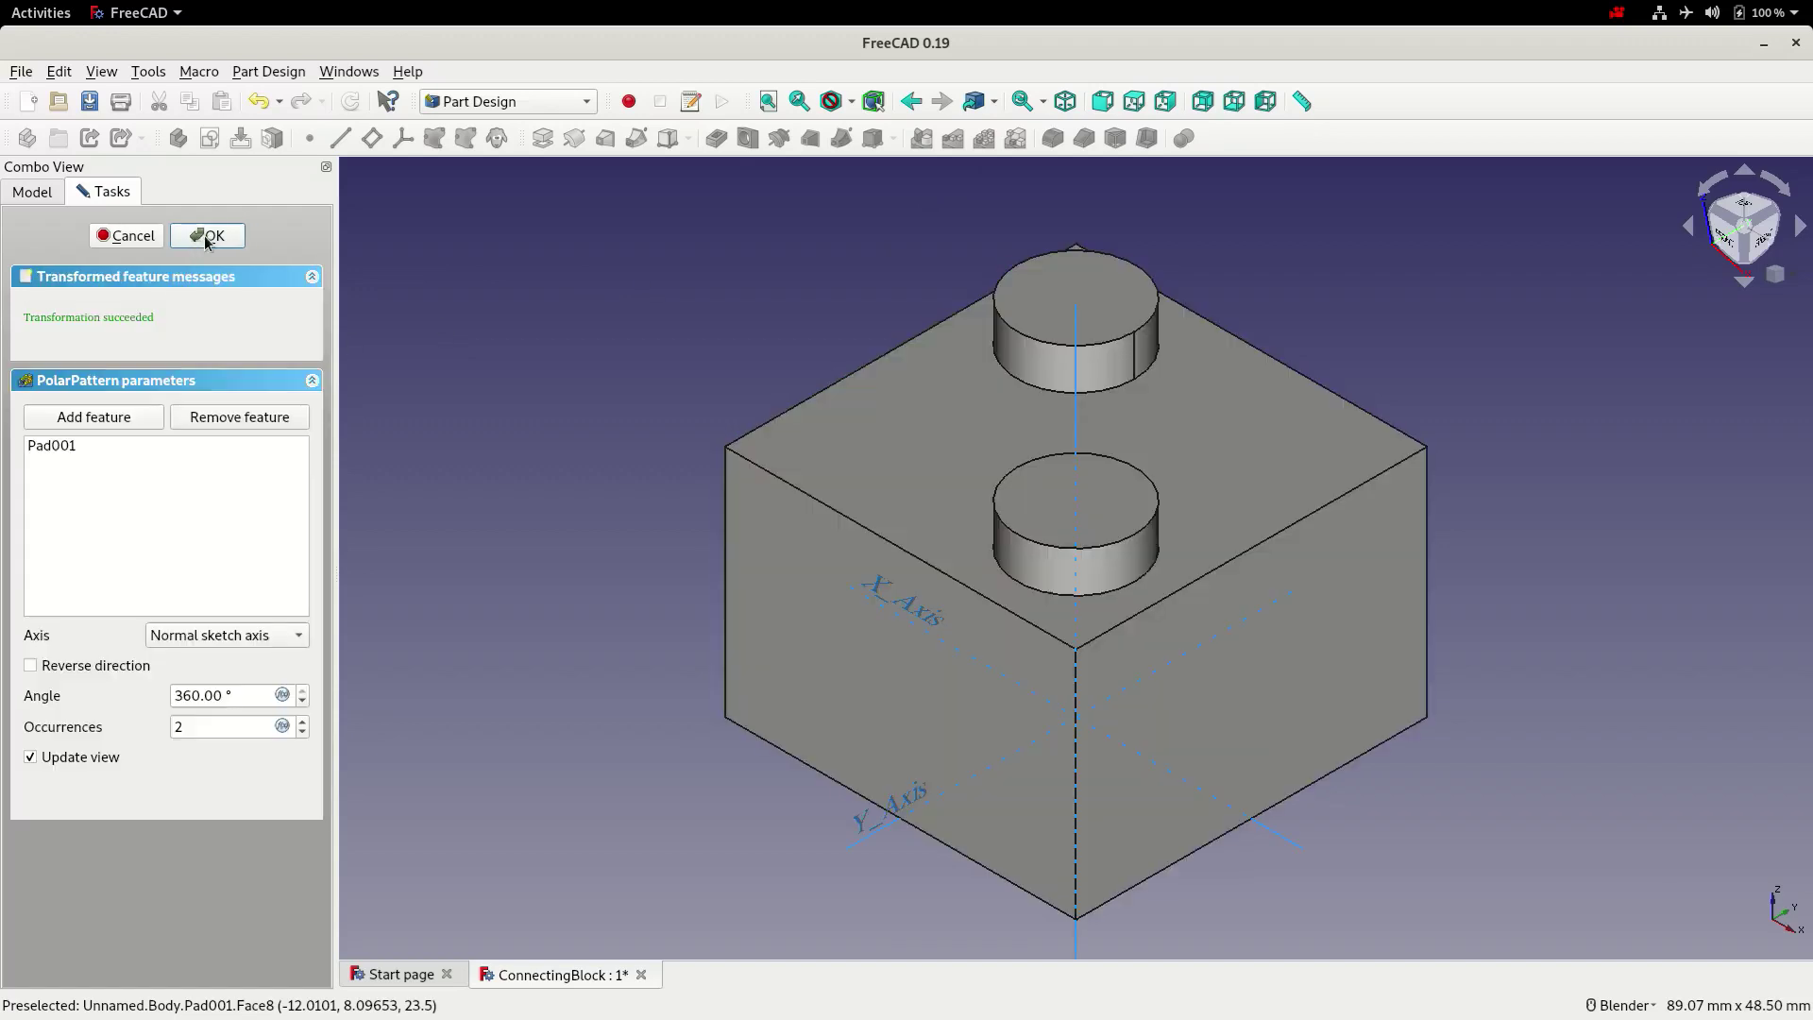
left_click(303, 722)
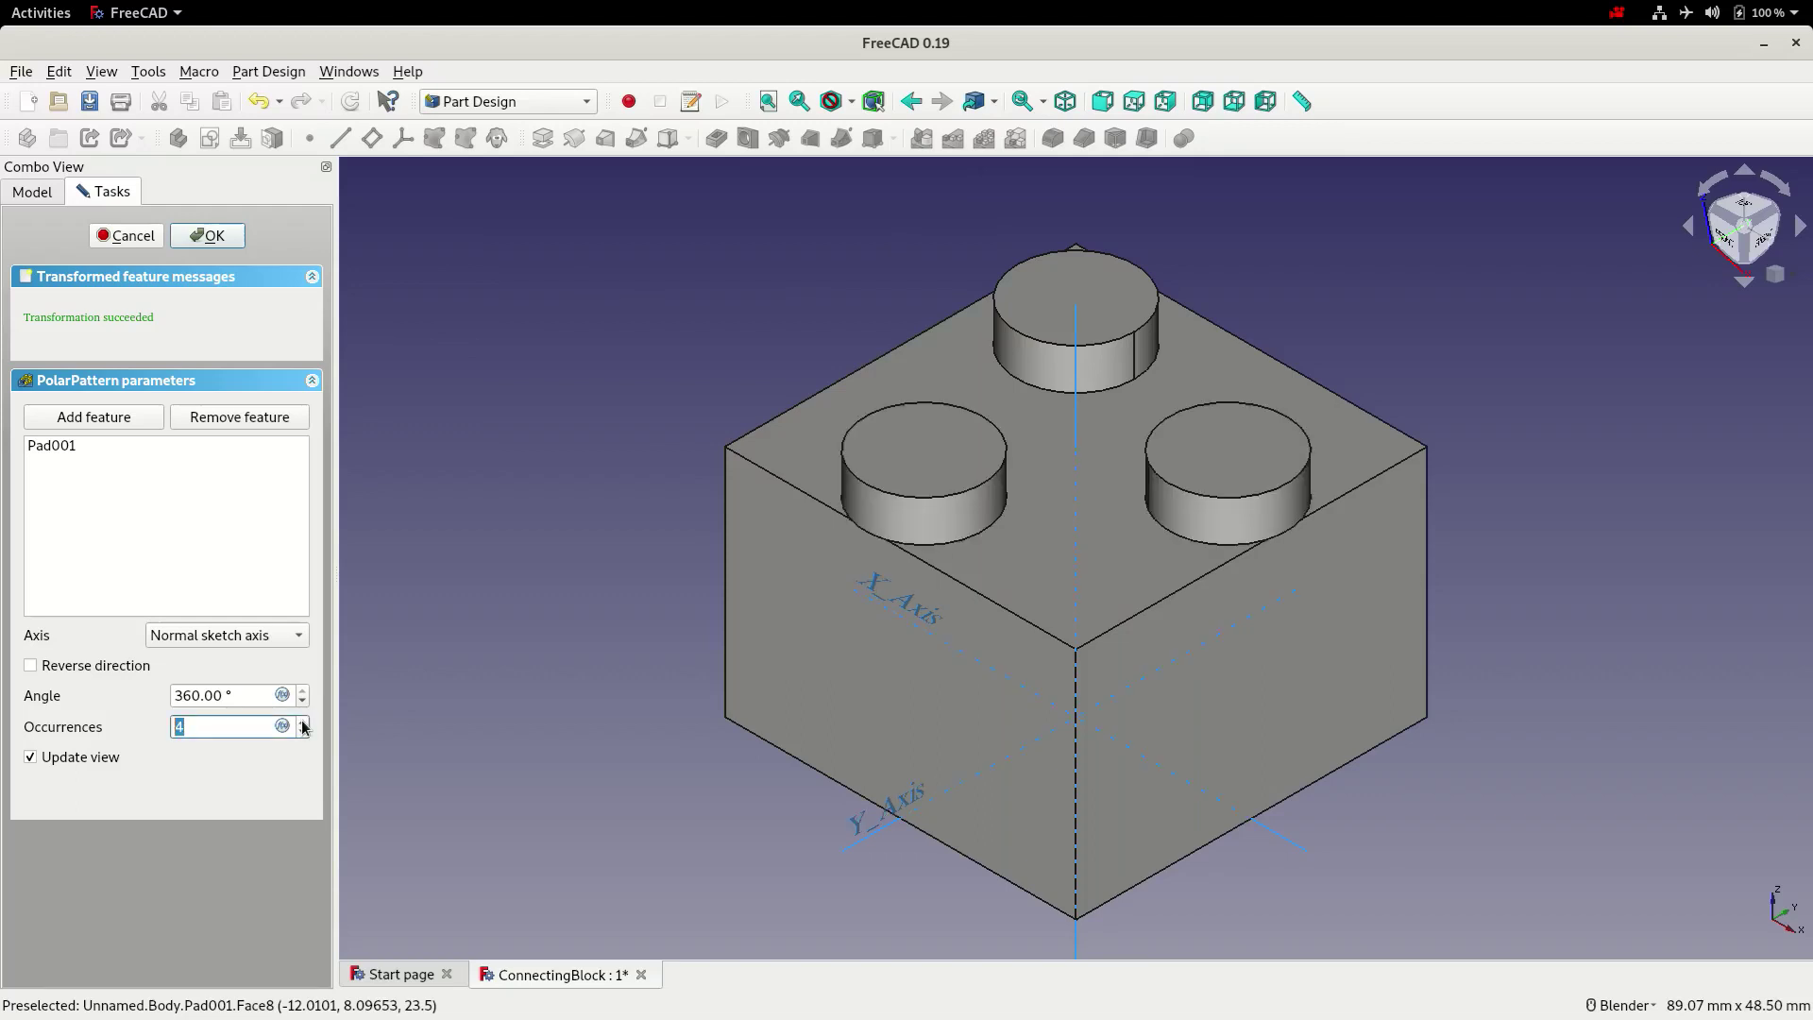
left_click(303, 722)
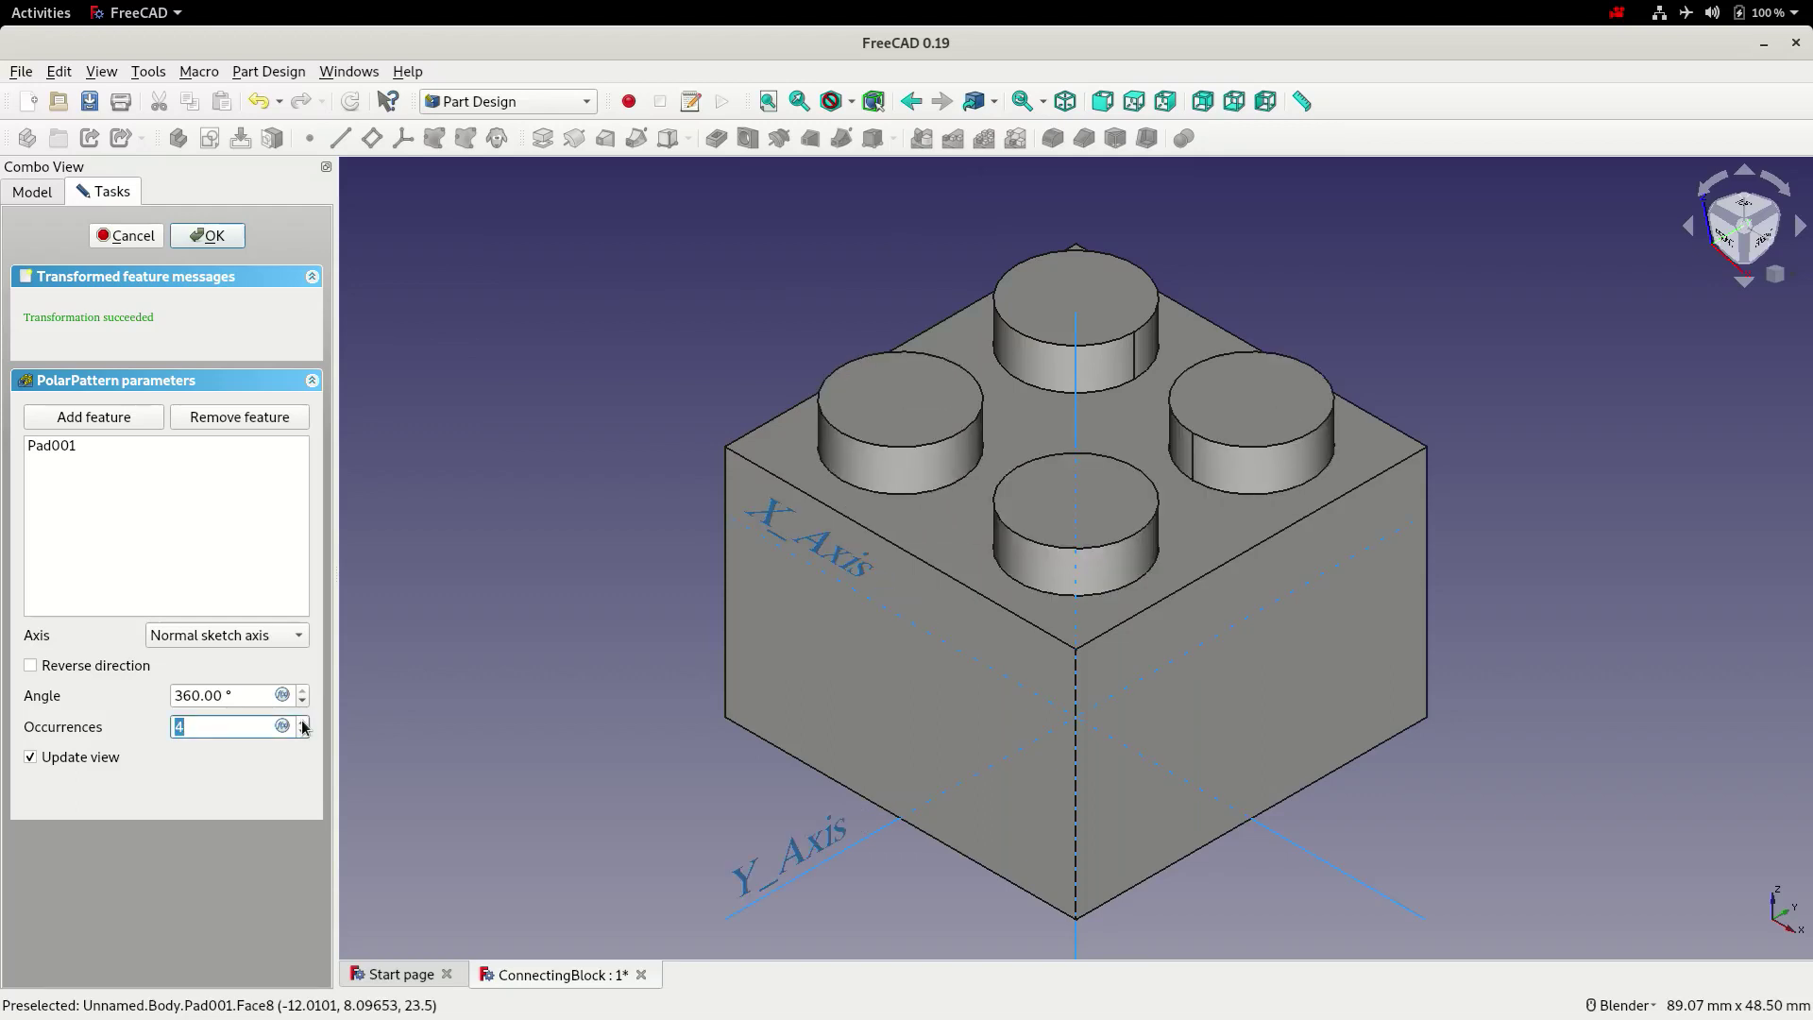
left_click(213, 236)
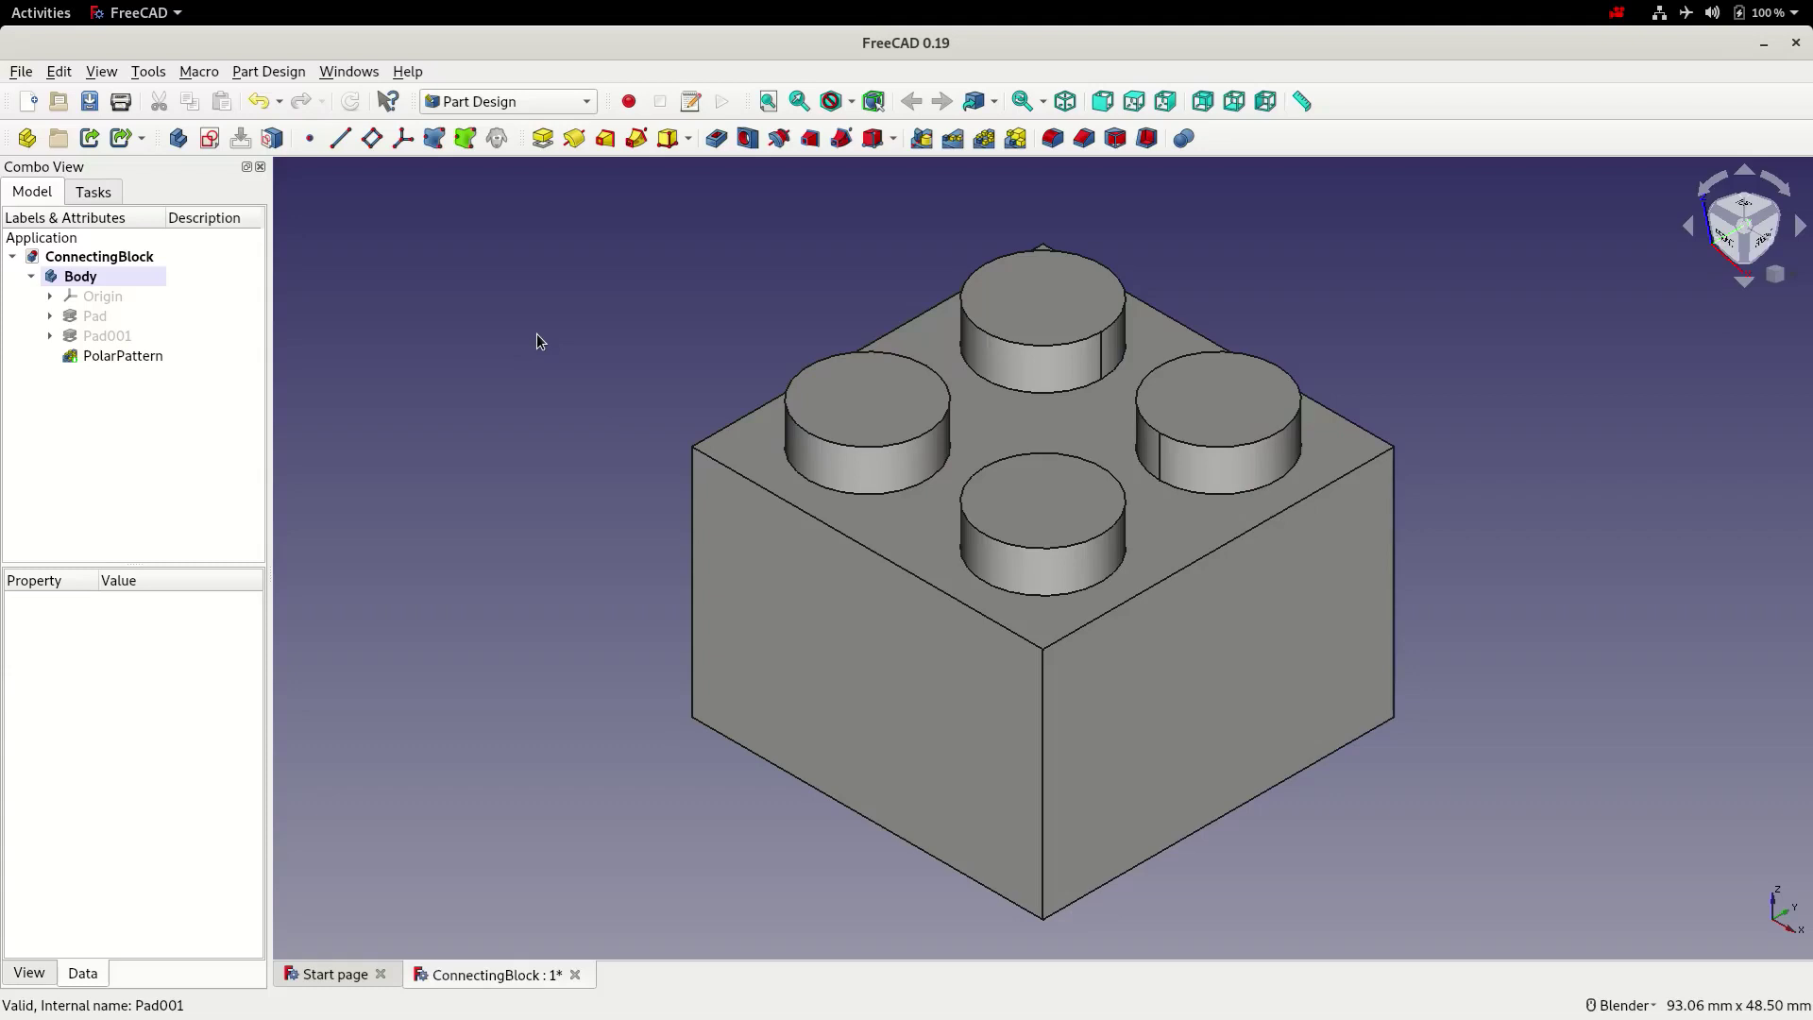
Start a sketch on the block's bottom face and draw a rectangle of about 26.8 by 26.6 mm just inside its edges
middle_click_drag(497, 513, 937, 370)
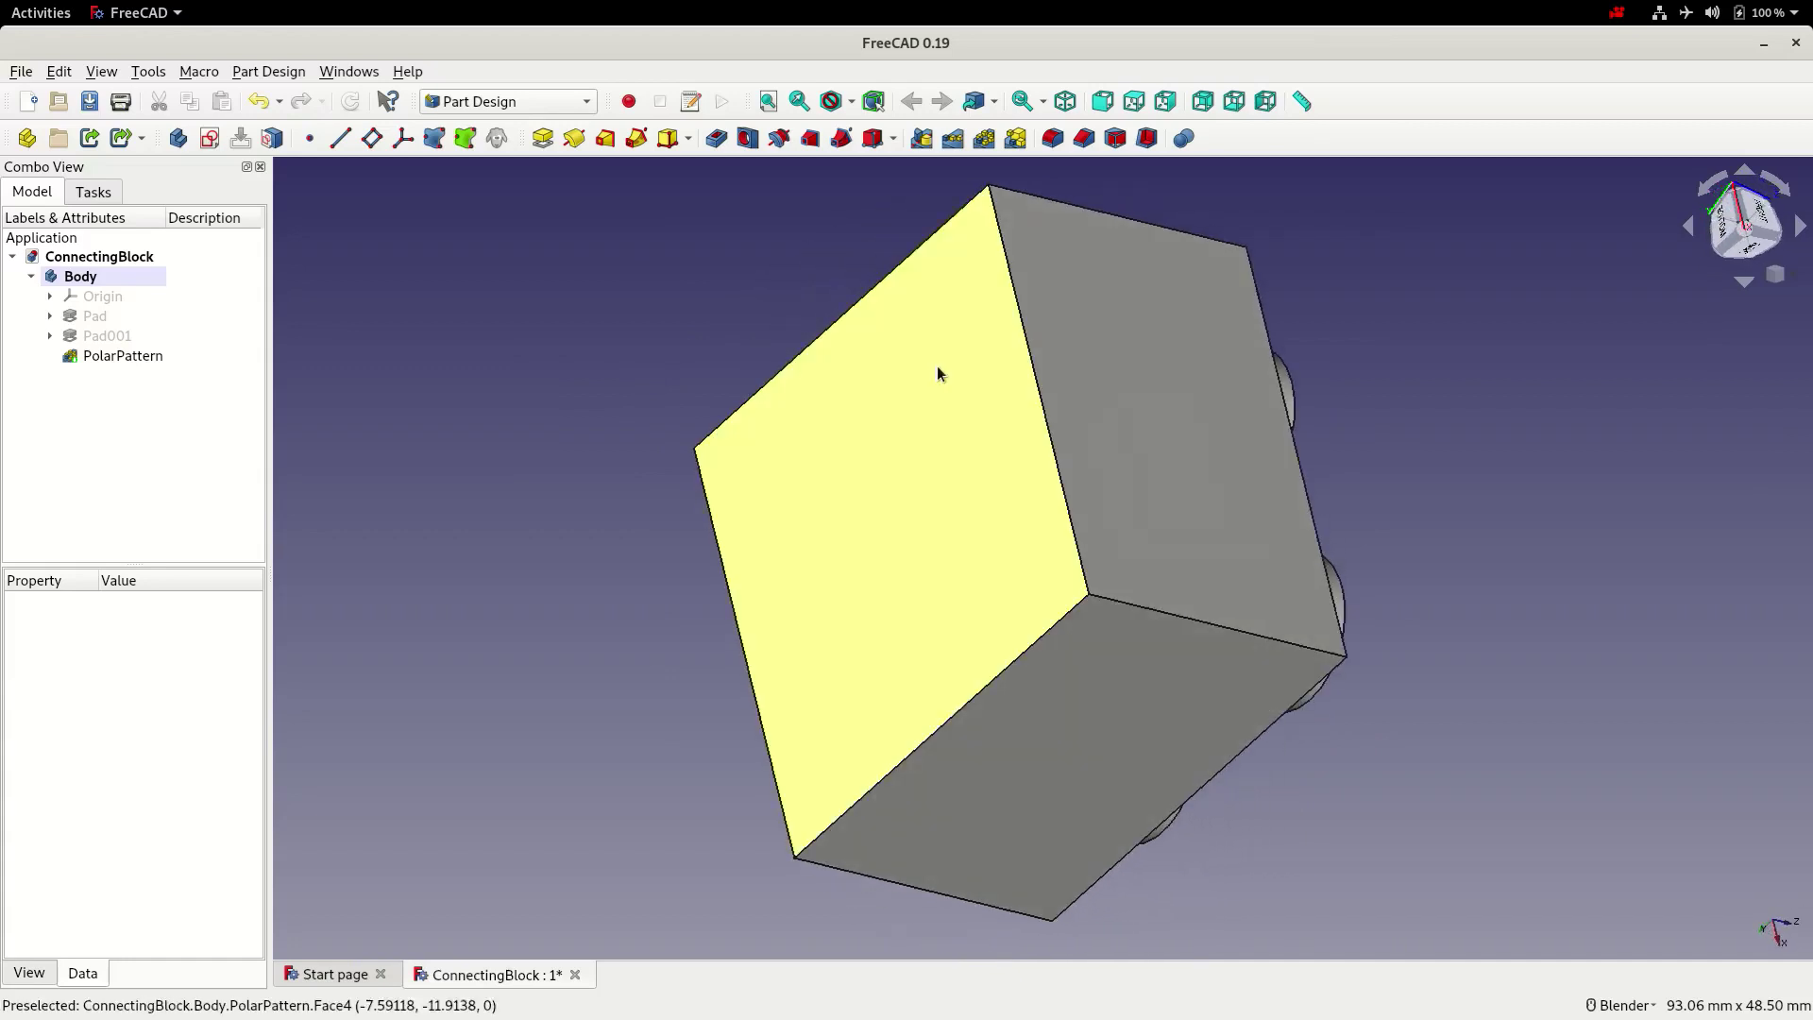
left_click(881, 412)
left_click(210, 138)
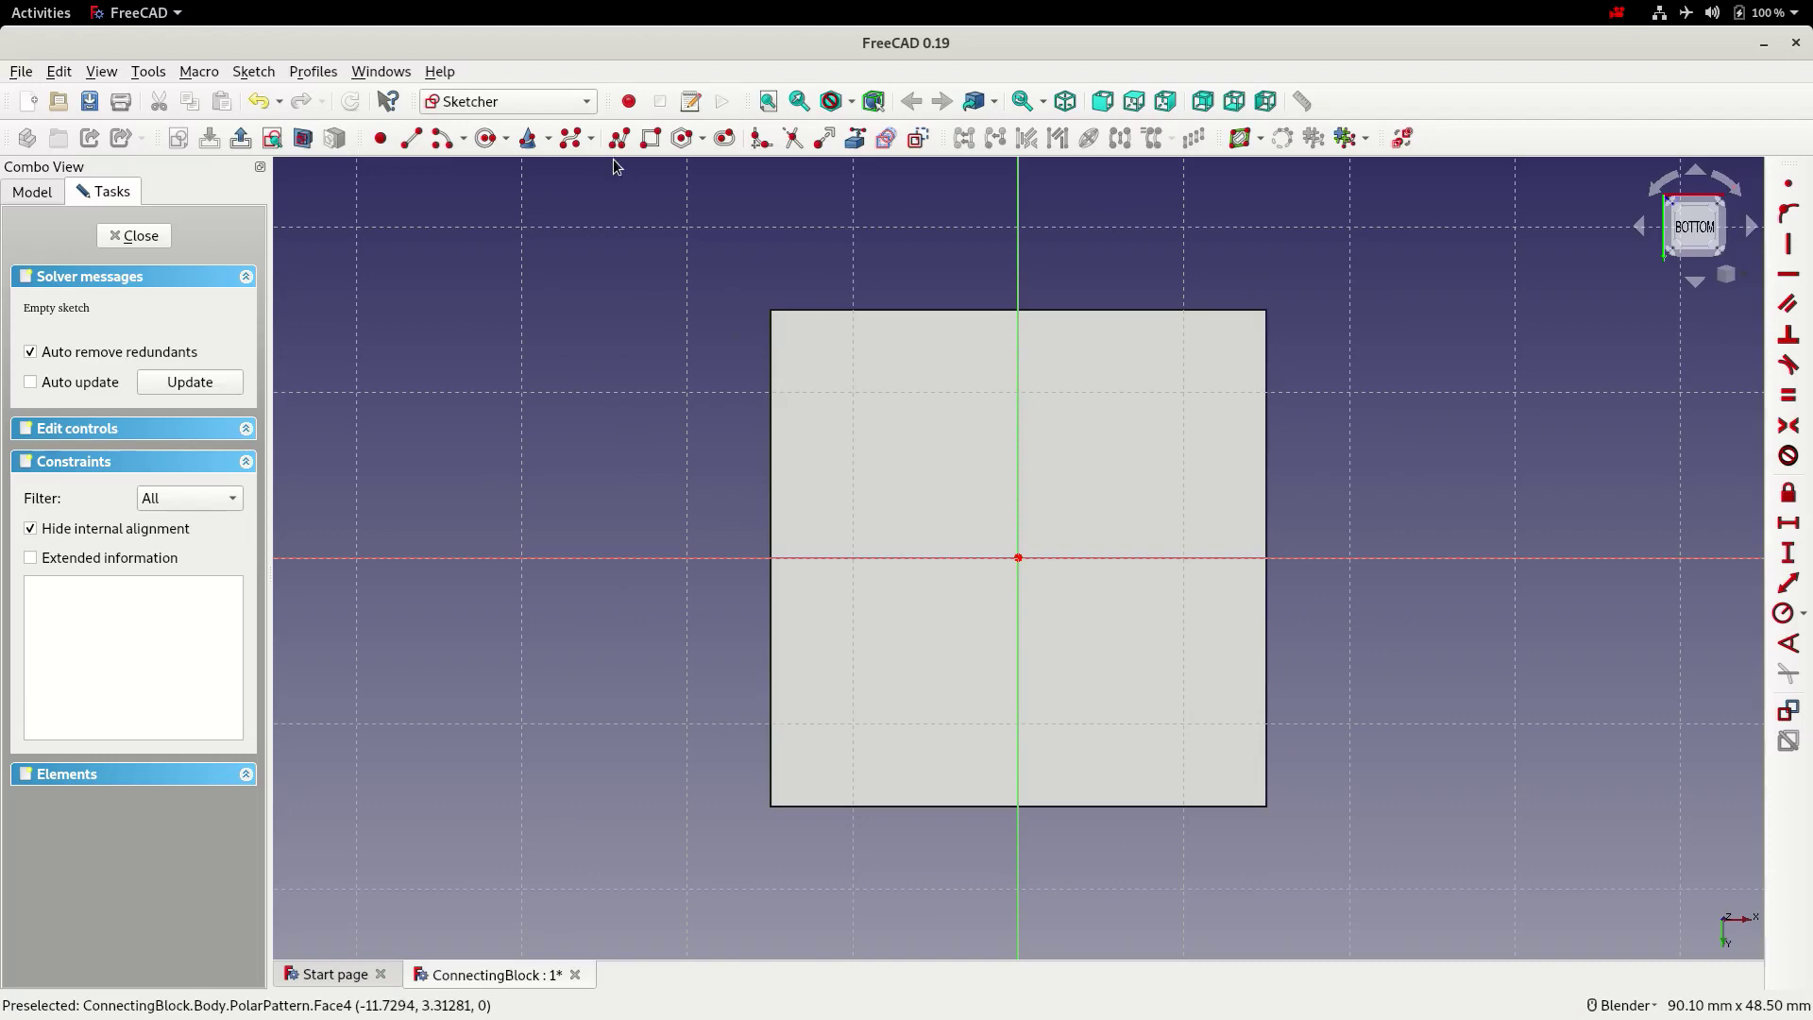
left_click(651, 138)
left_click(802, 338)
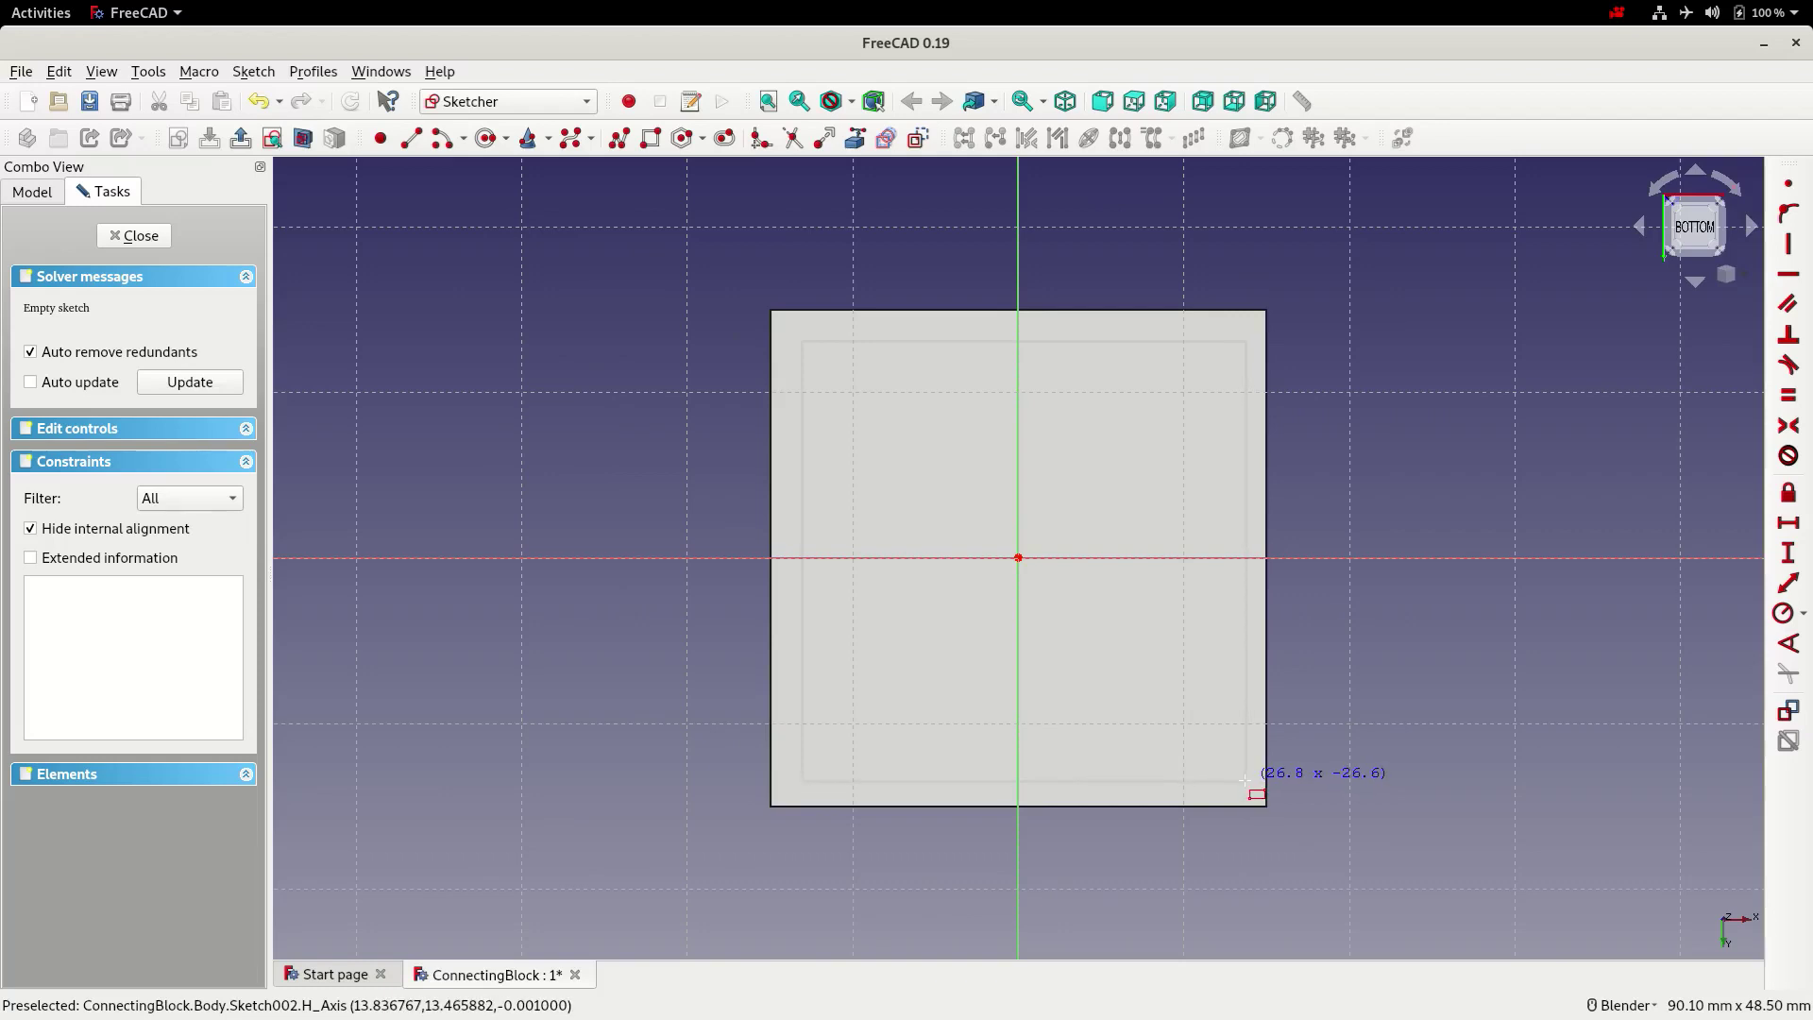
left_click(1247, 780)
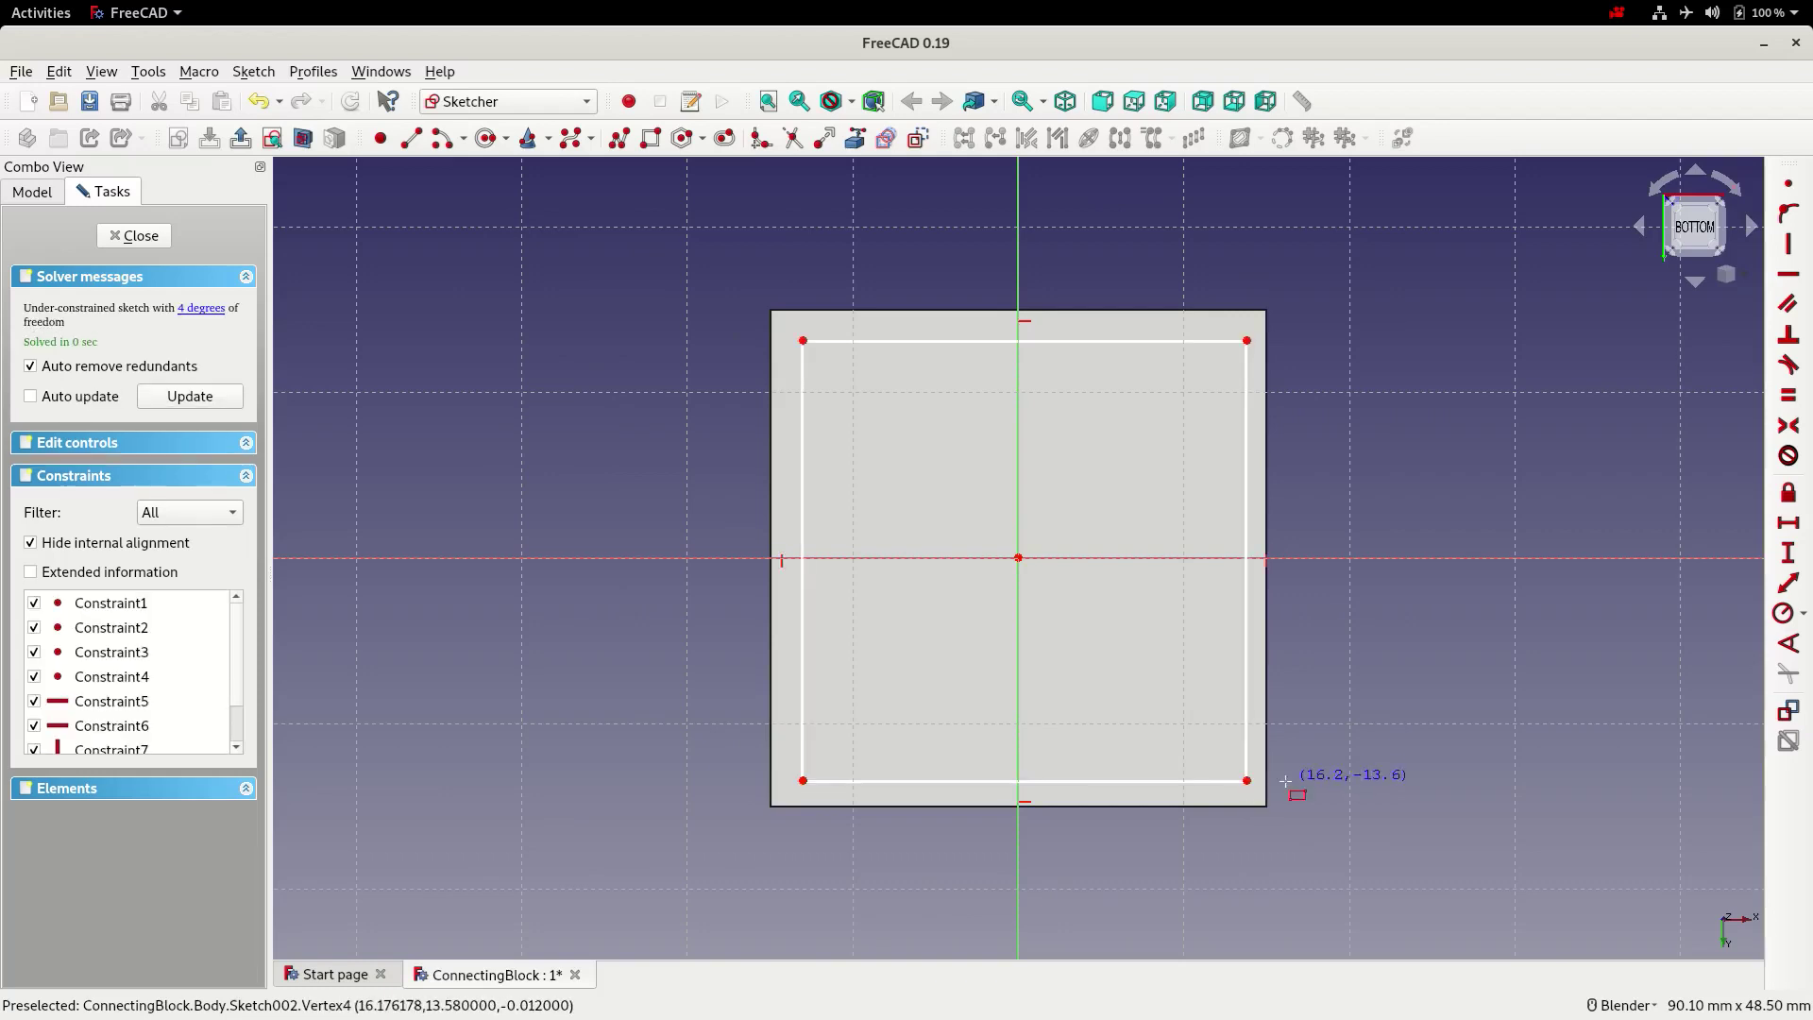
Constrain two diagonally opposite corners of the rectangle to be symmetric about the origin
left_click(802, 340)
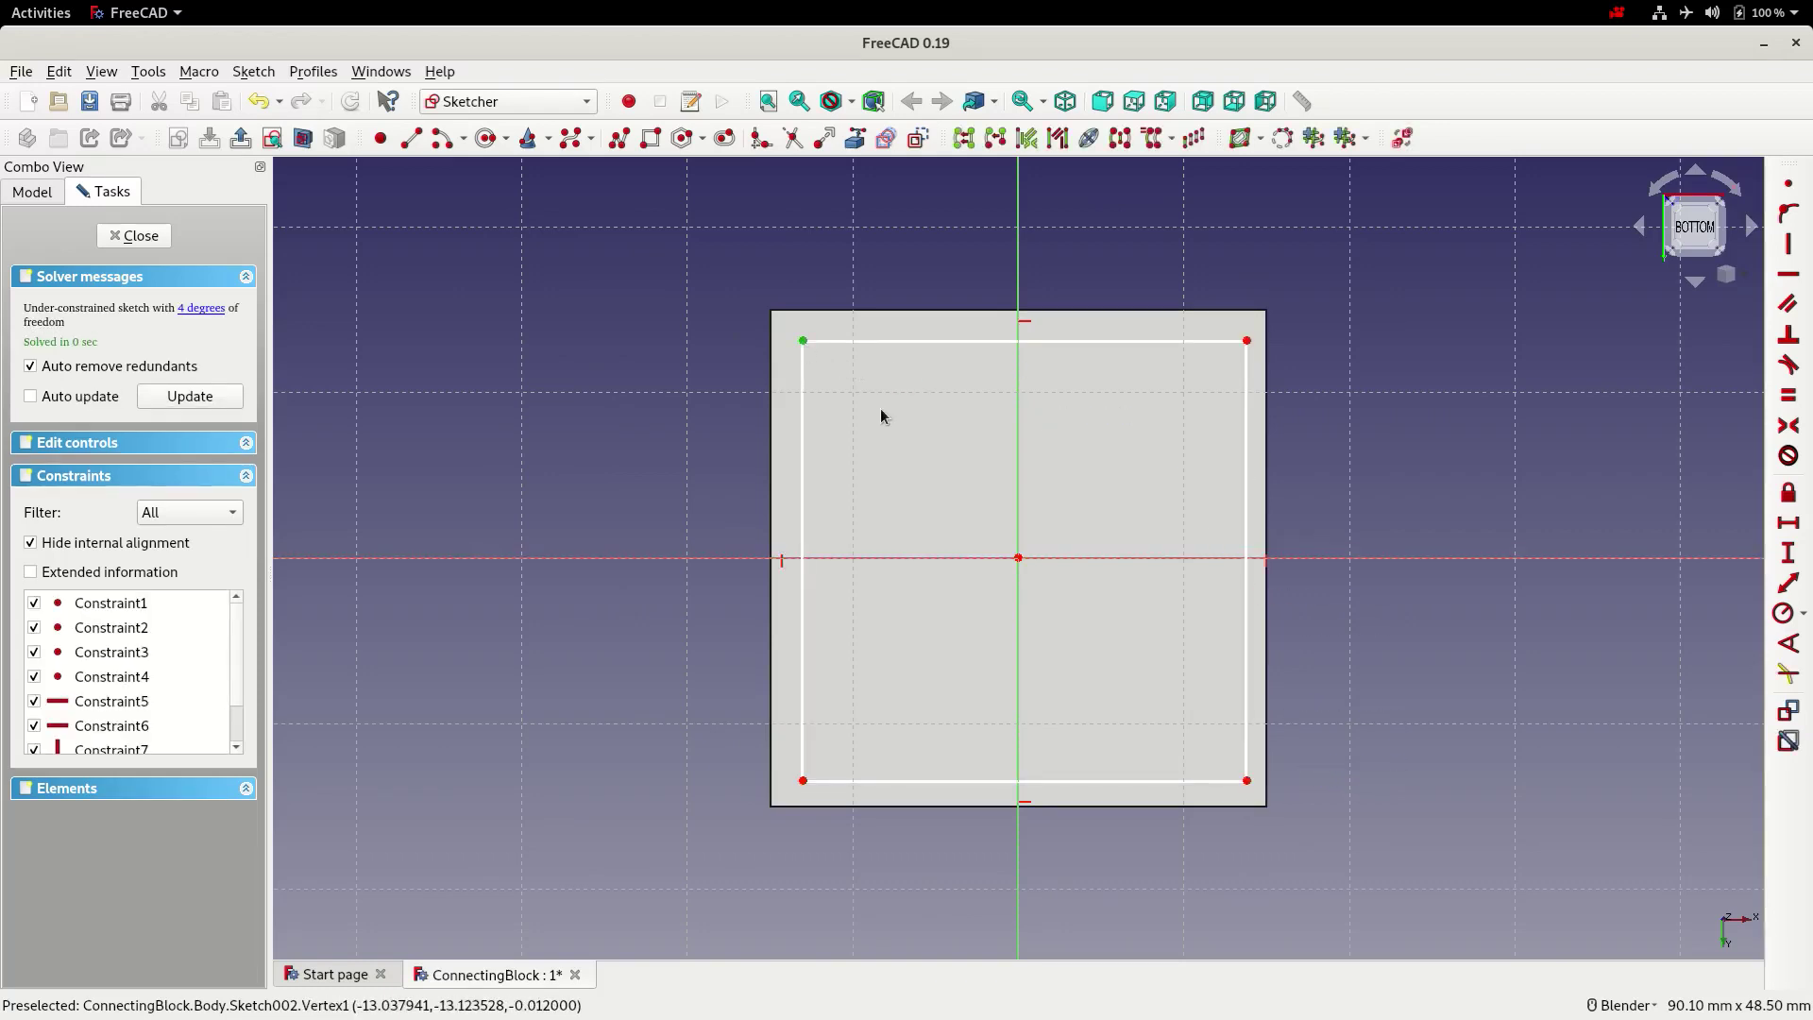
left_click(1246, 780)
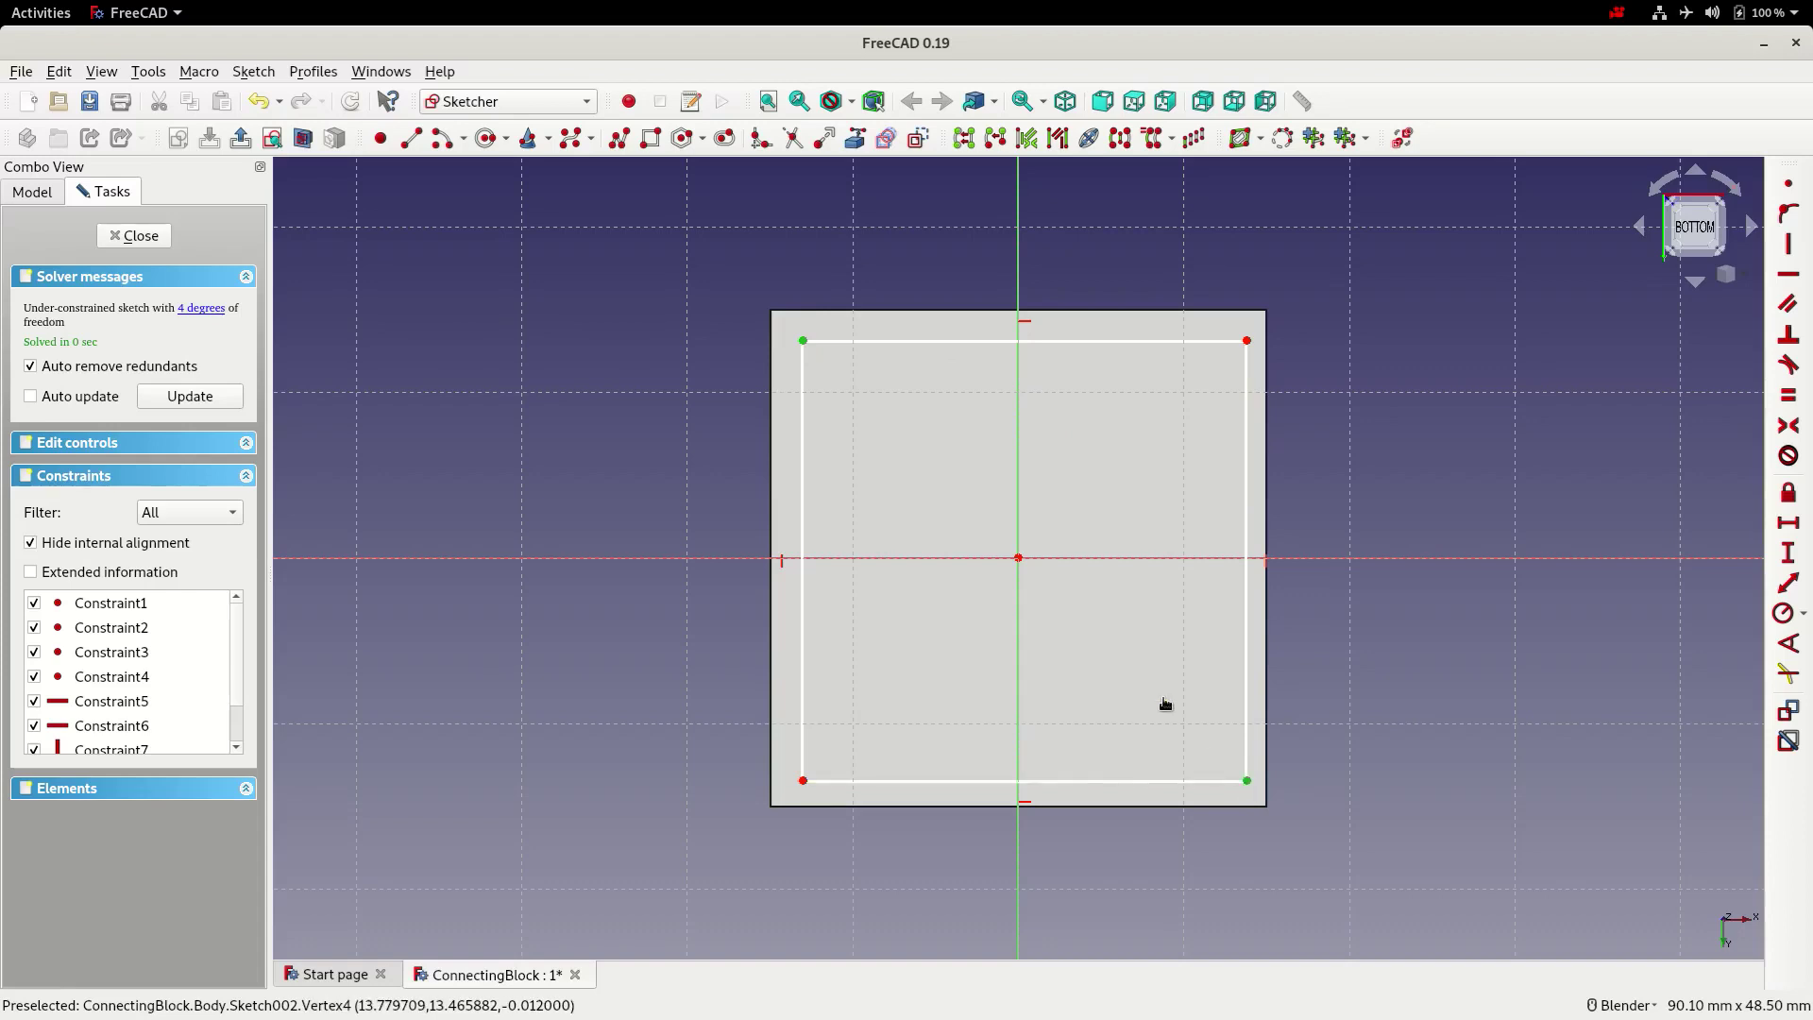
left_click(1023, 559)
left_click(1787, 425)
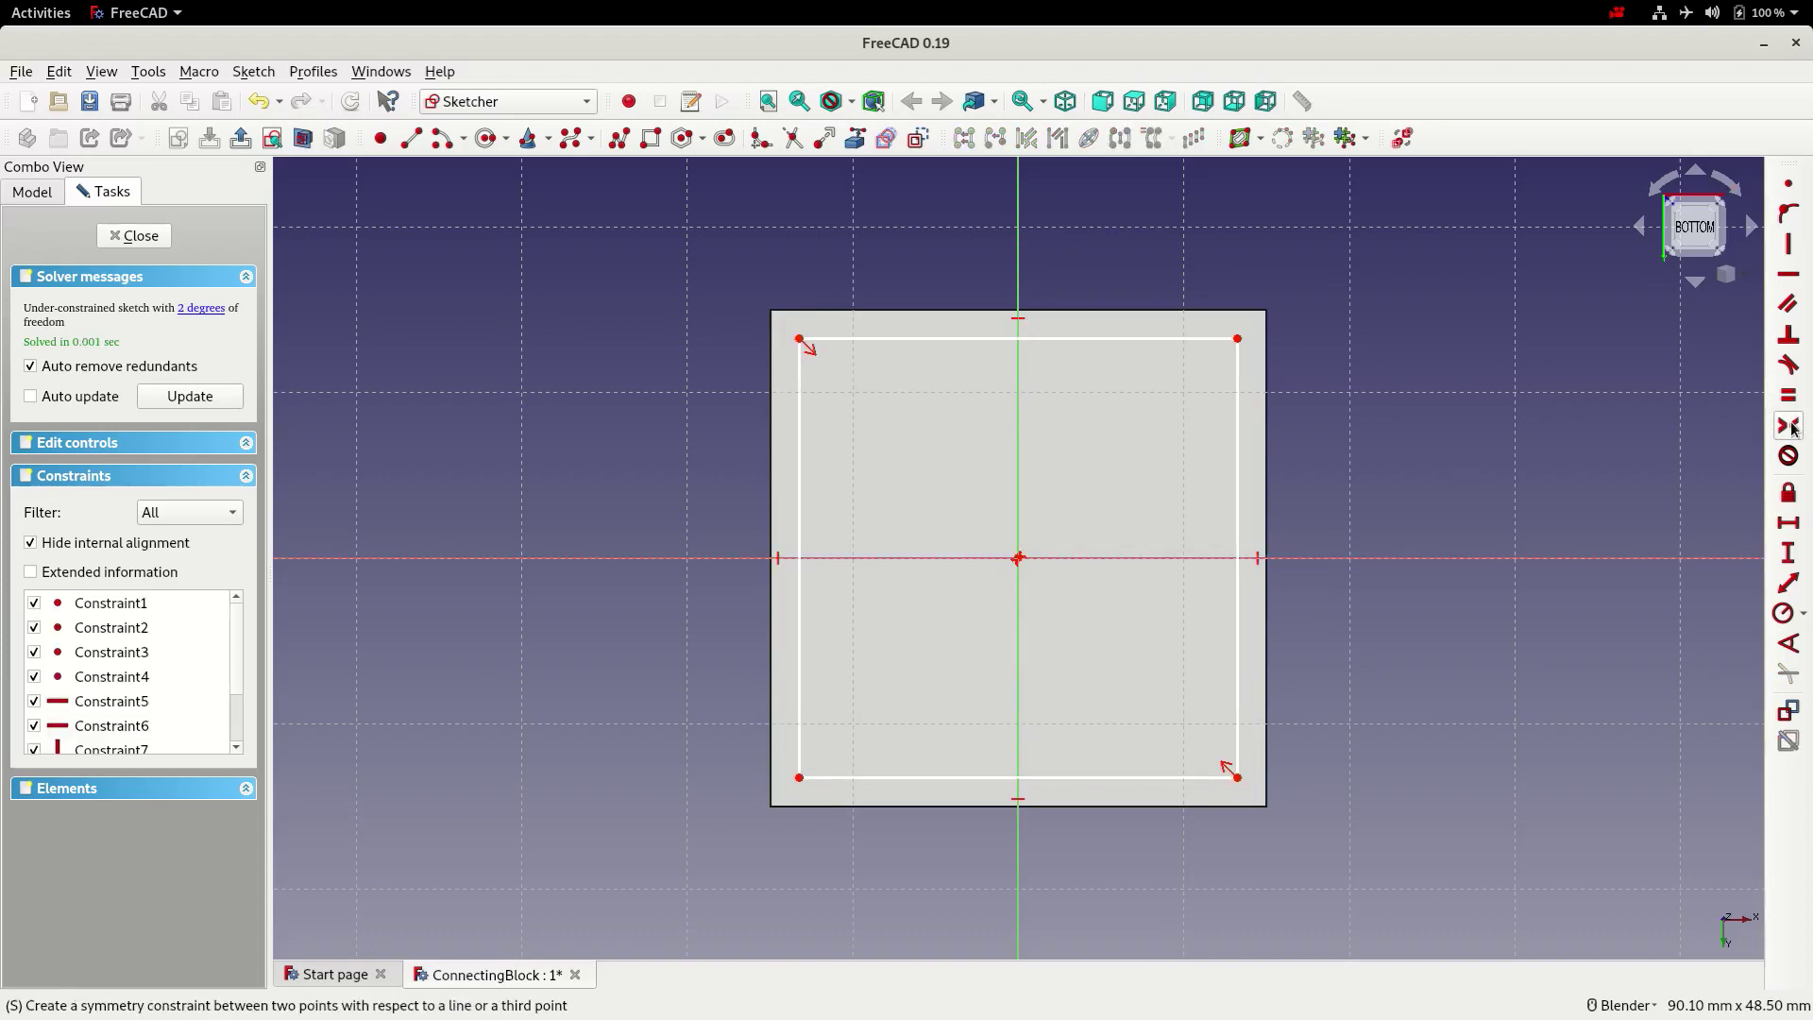
Make the inner rectangle a square by constraining its top and right edges equal
left_click(1157, 339)
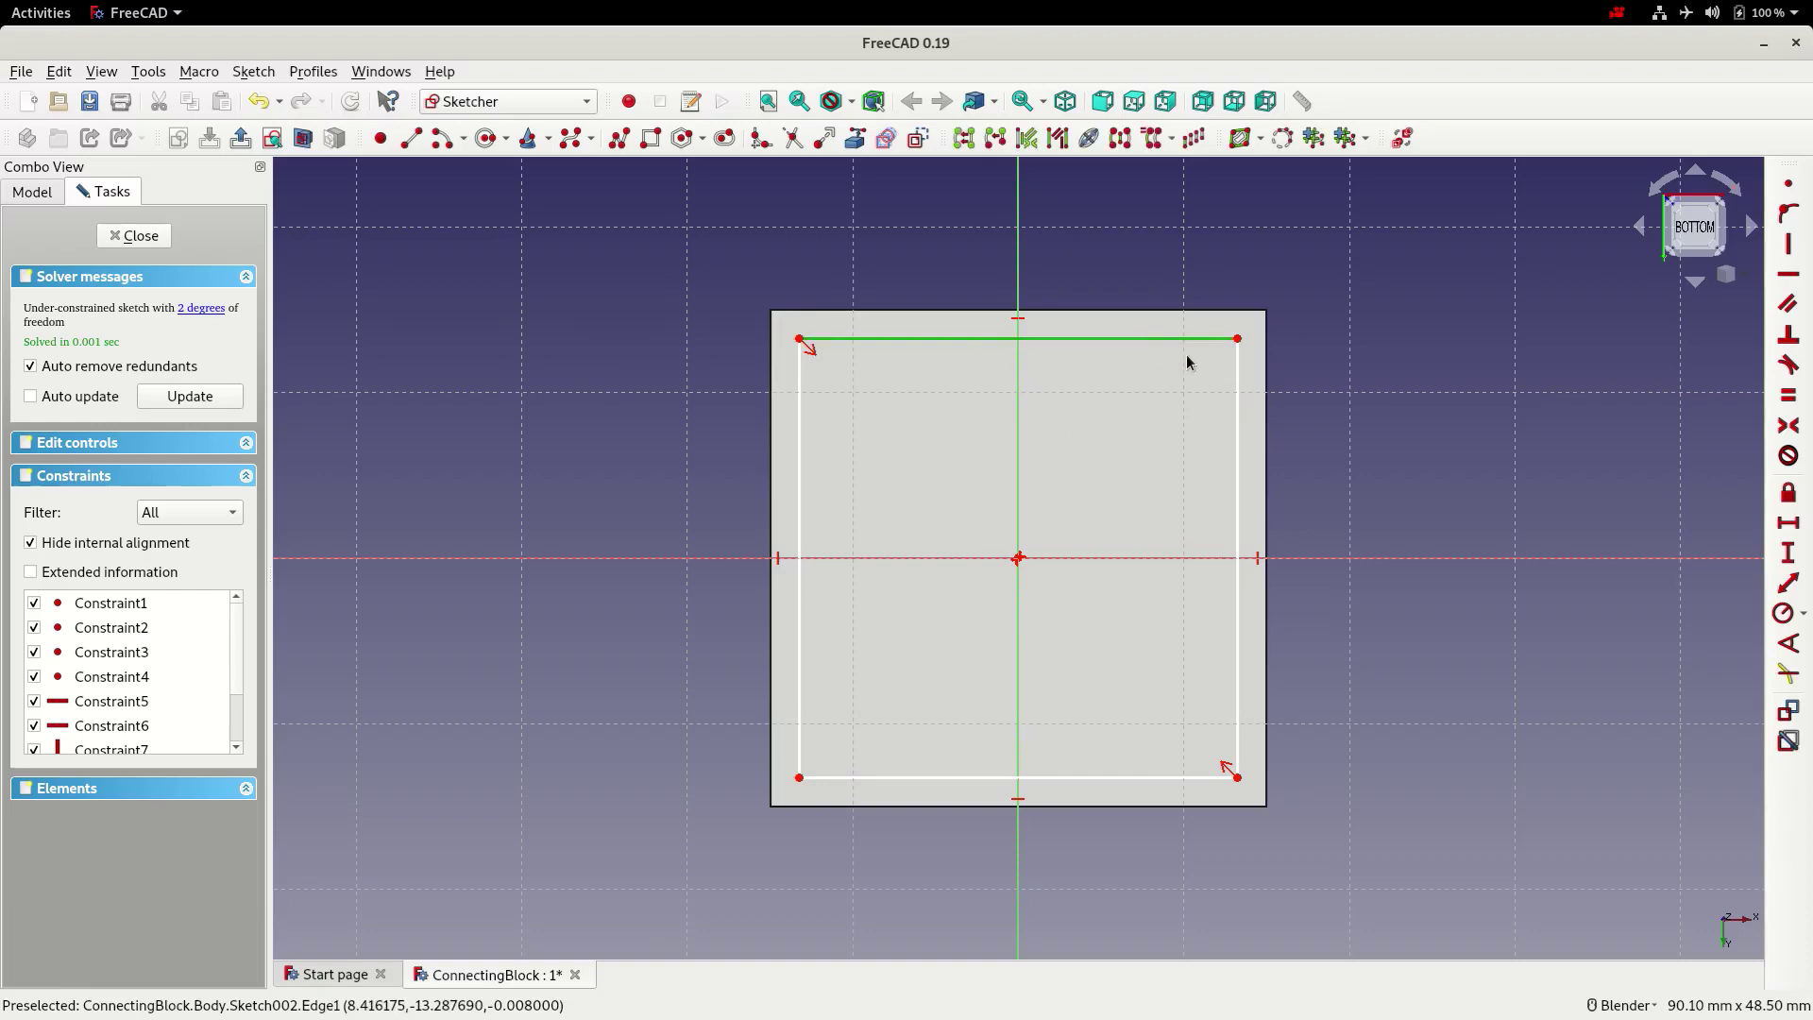
left_click(1238, 384)
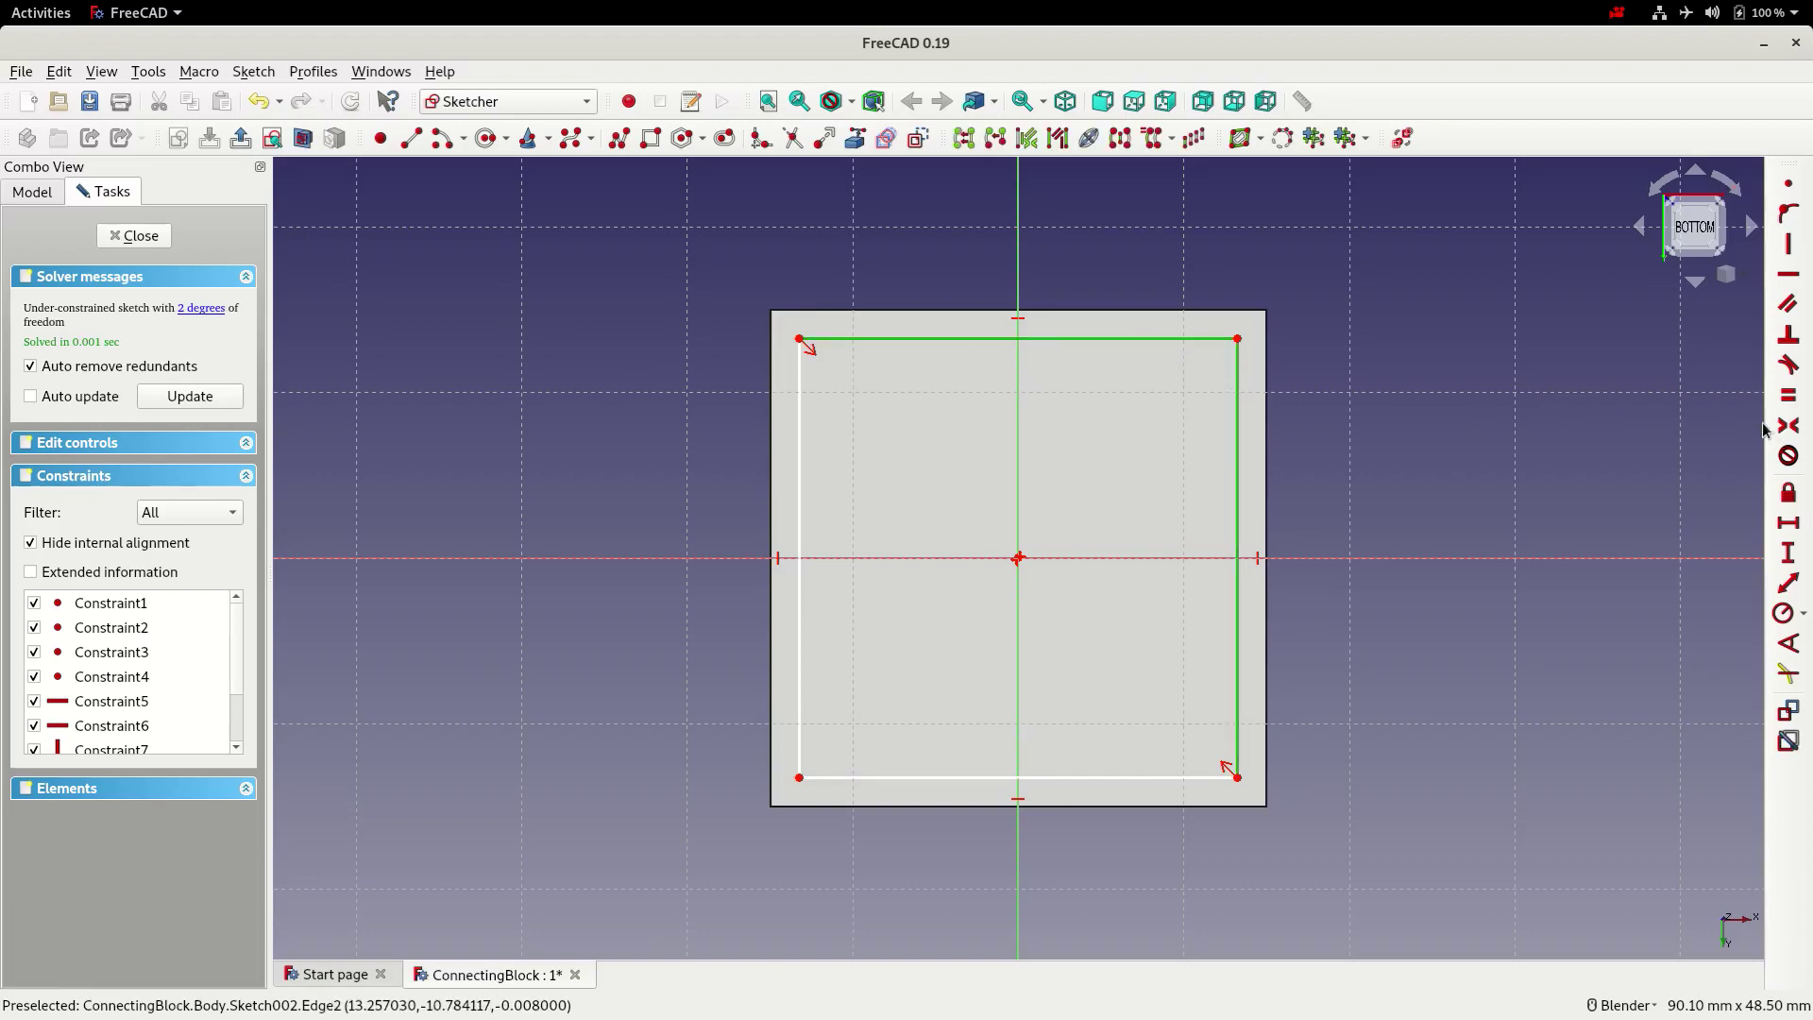
left_click(1789, 397)
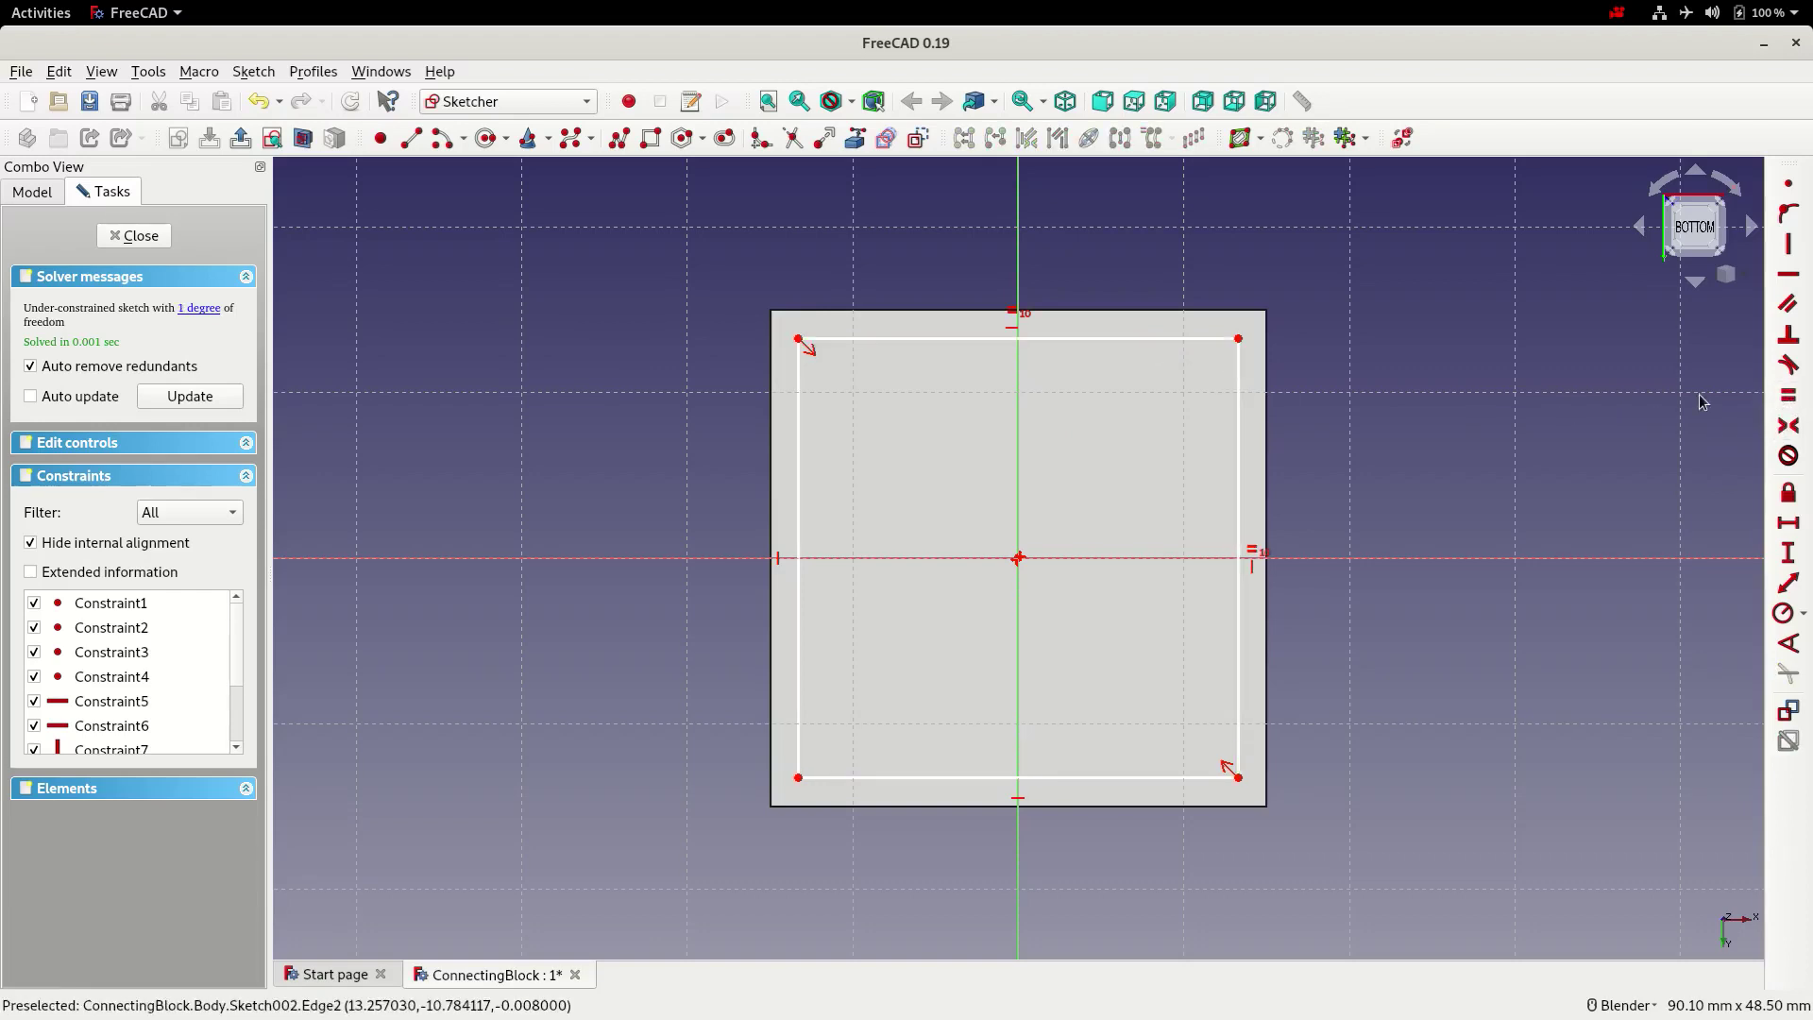
Constrain the inner square's top edge to a horizontal length of 28 mm and finish the sketch
left_click(1152, 339)
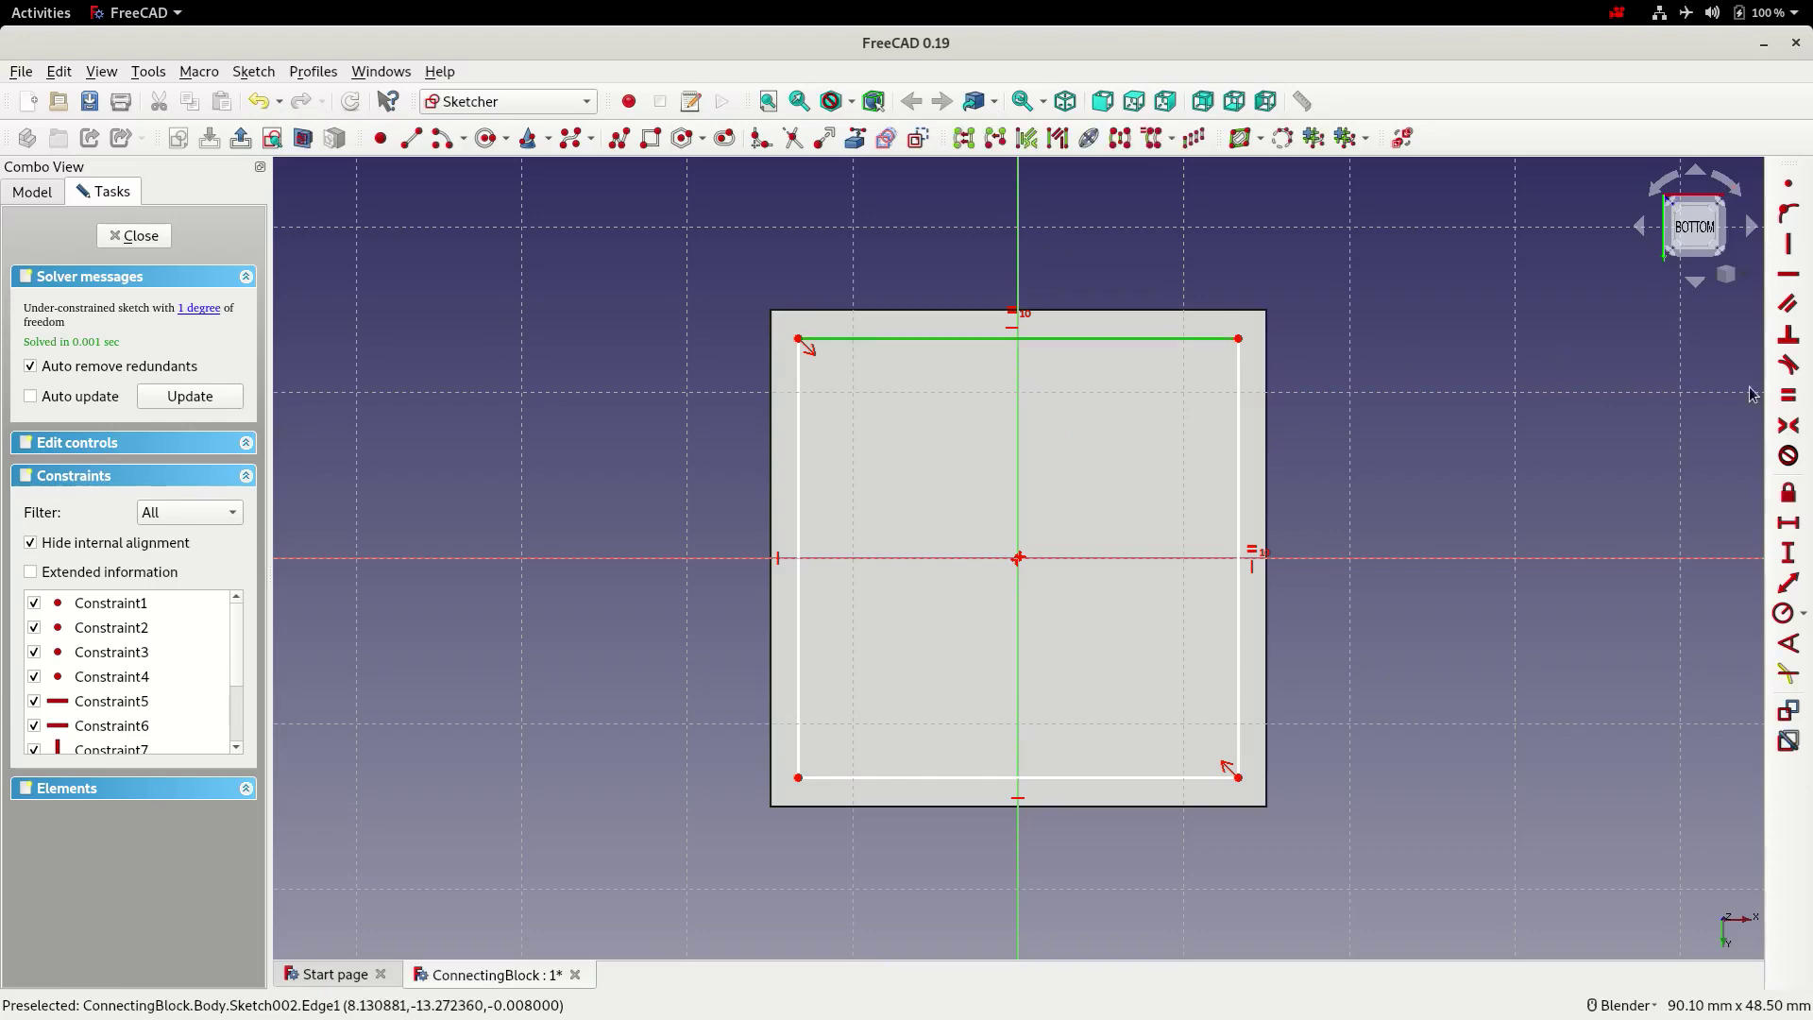
left_click(1788, 522)
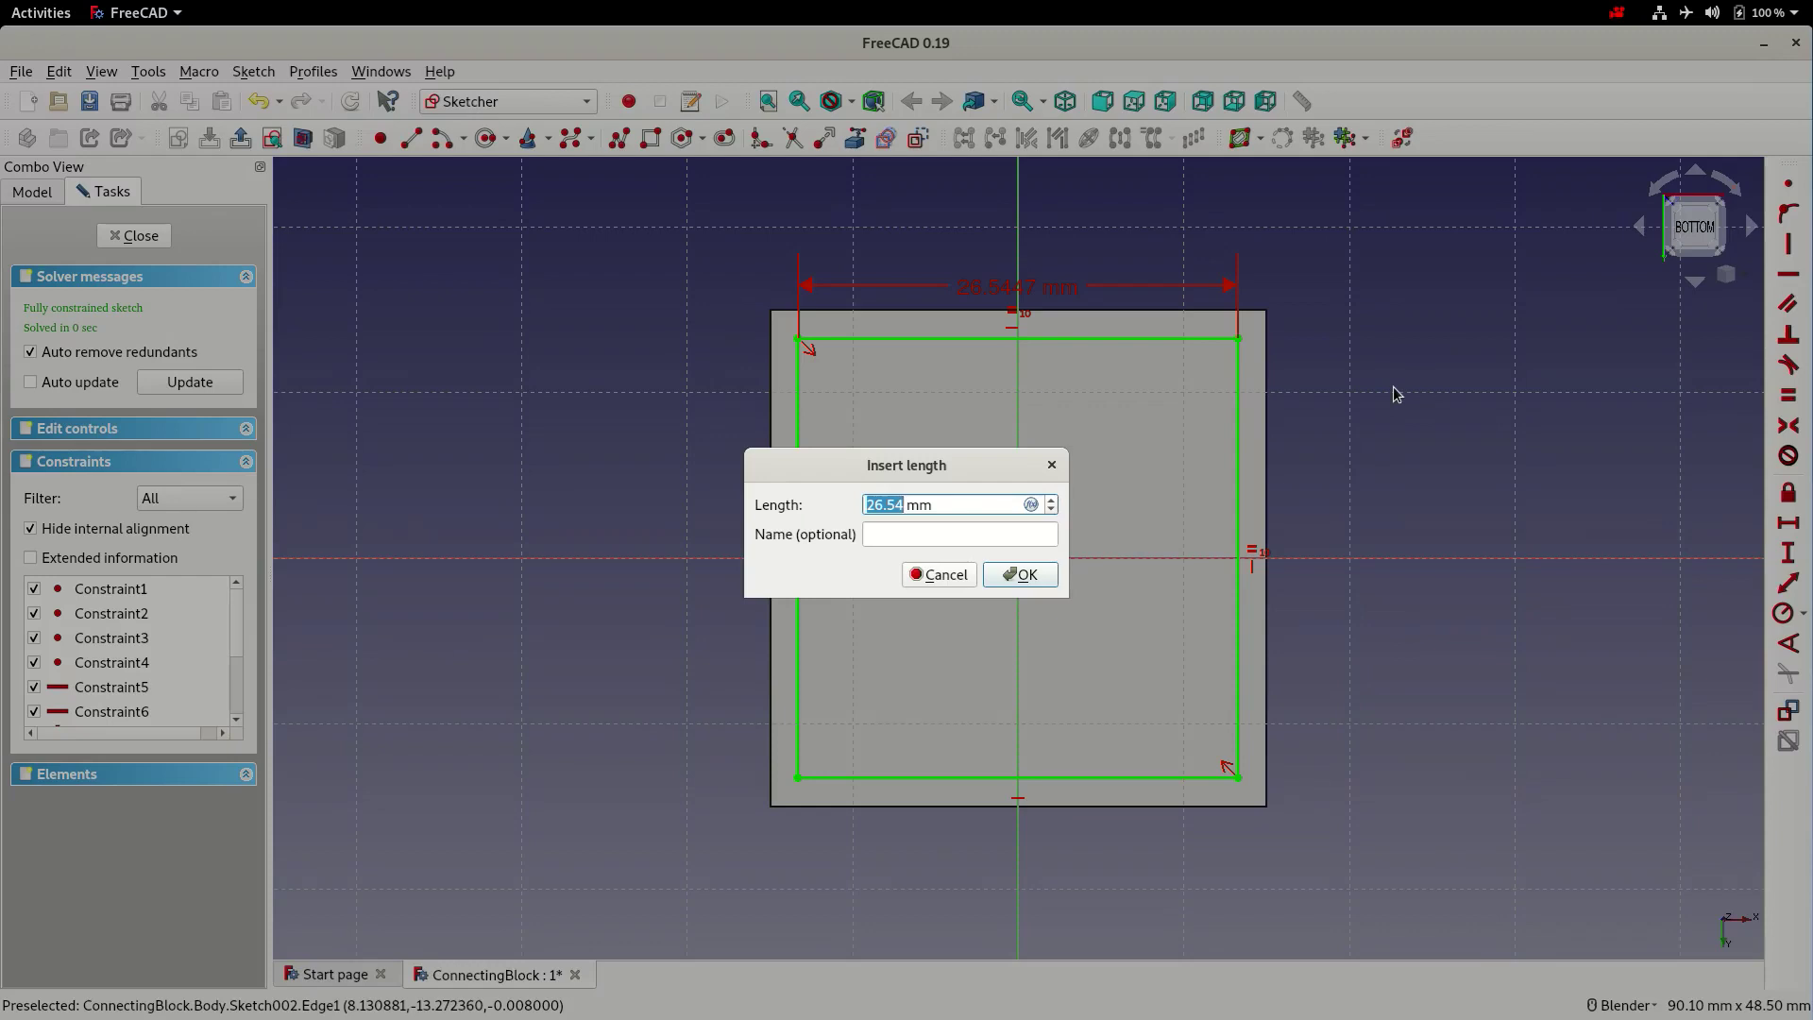
type("28")
left_click(1045, 575)
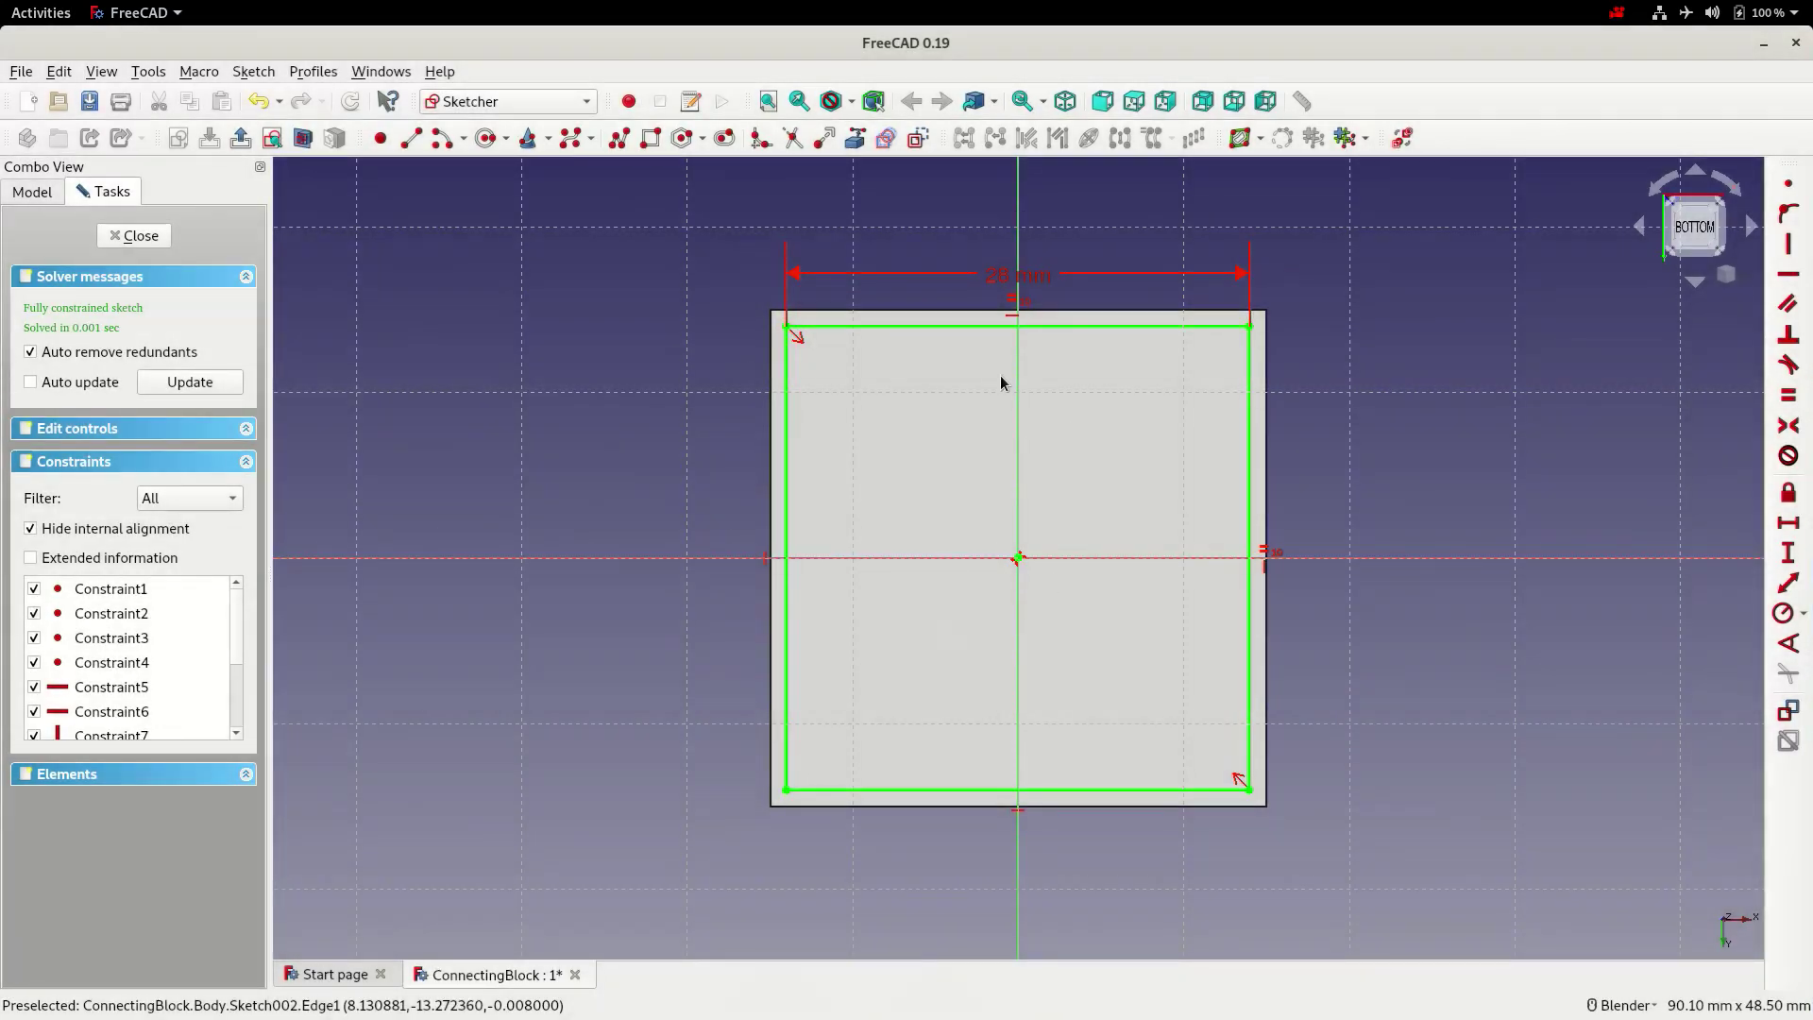
left_click(133, 235)
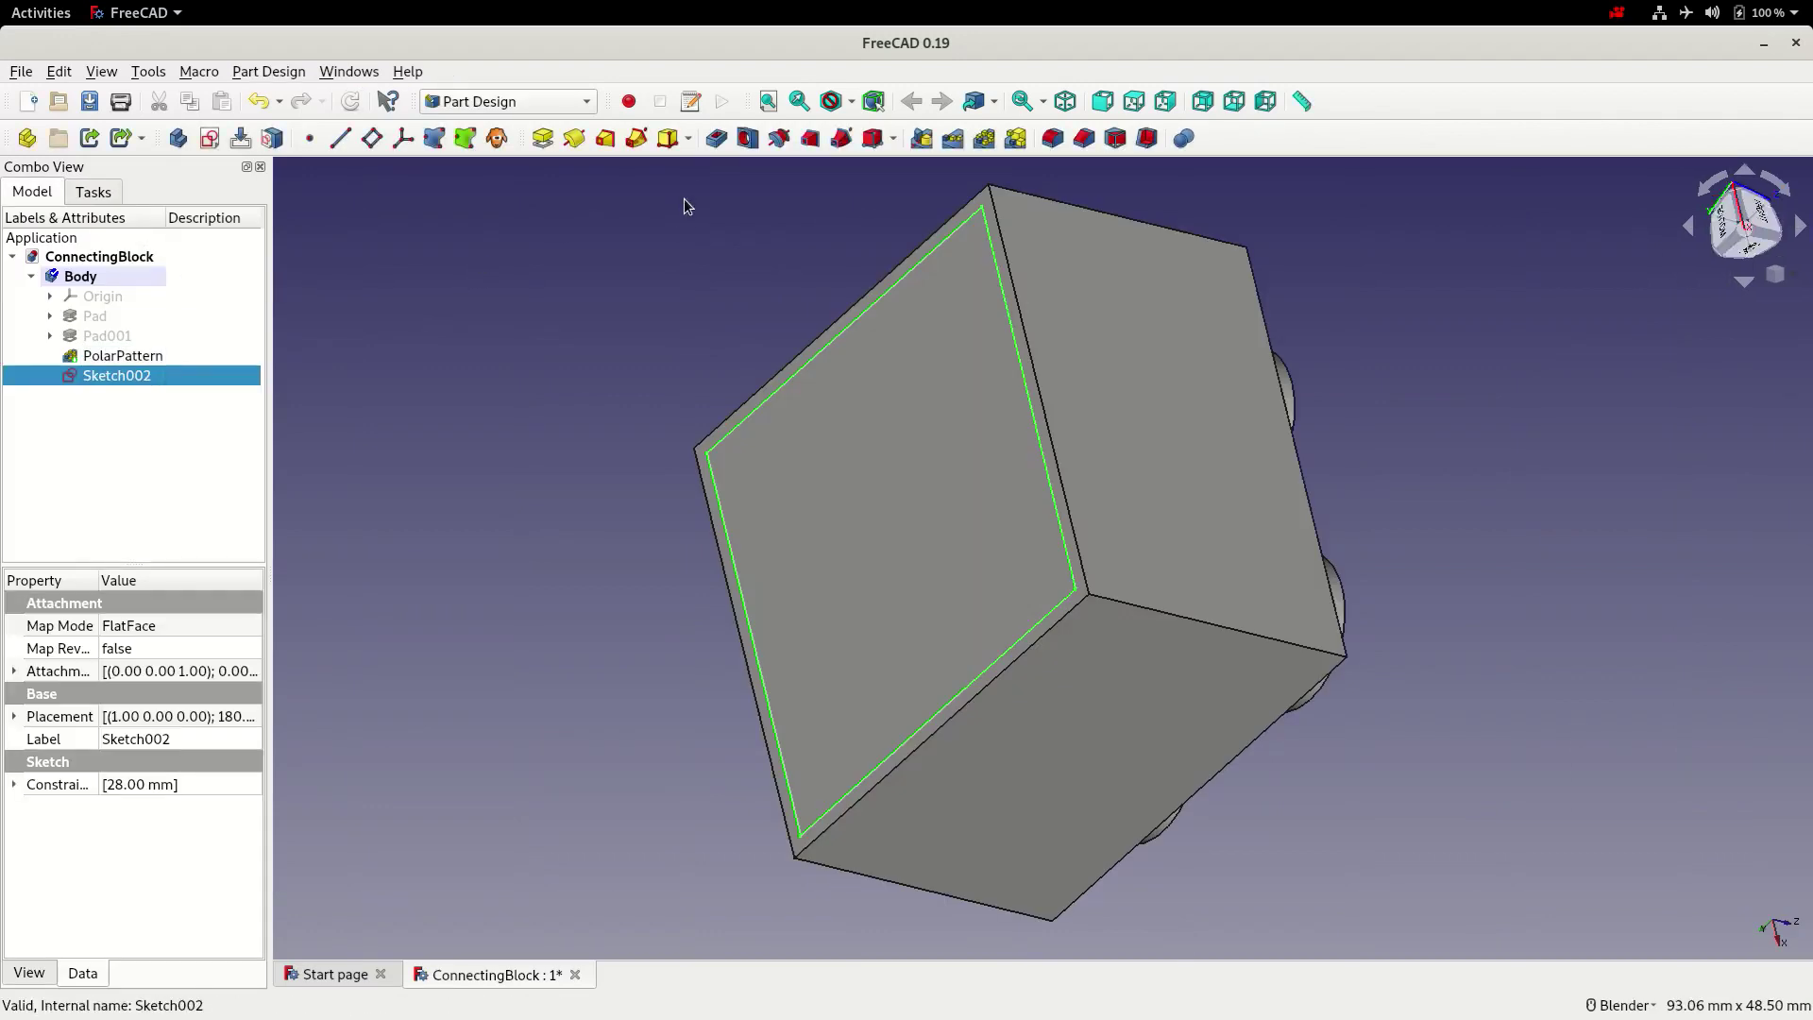
Pocket the 28 mm square 19 mm deep into the block's underside and save the document
left_click(715, 139)
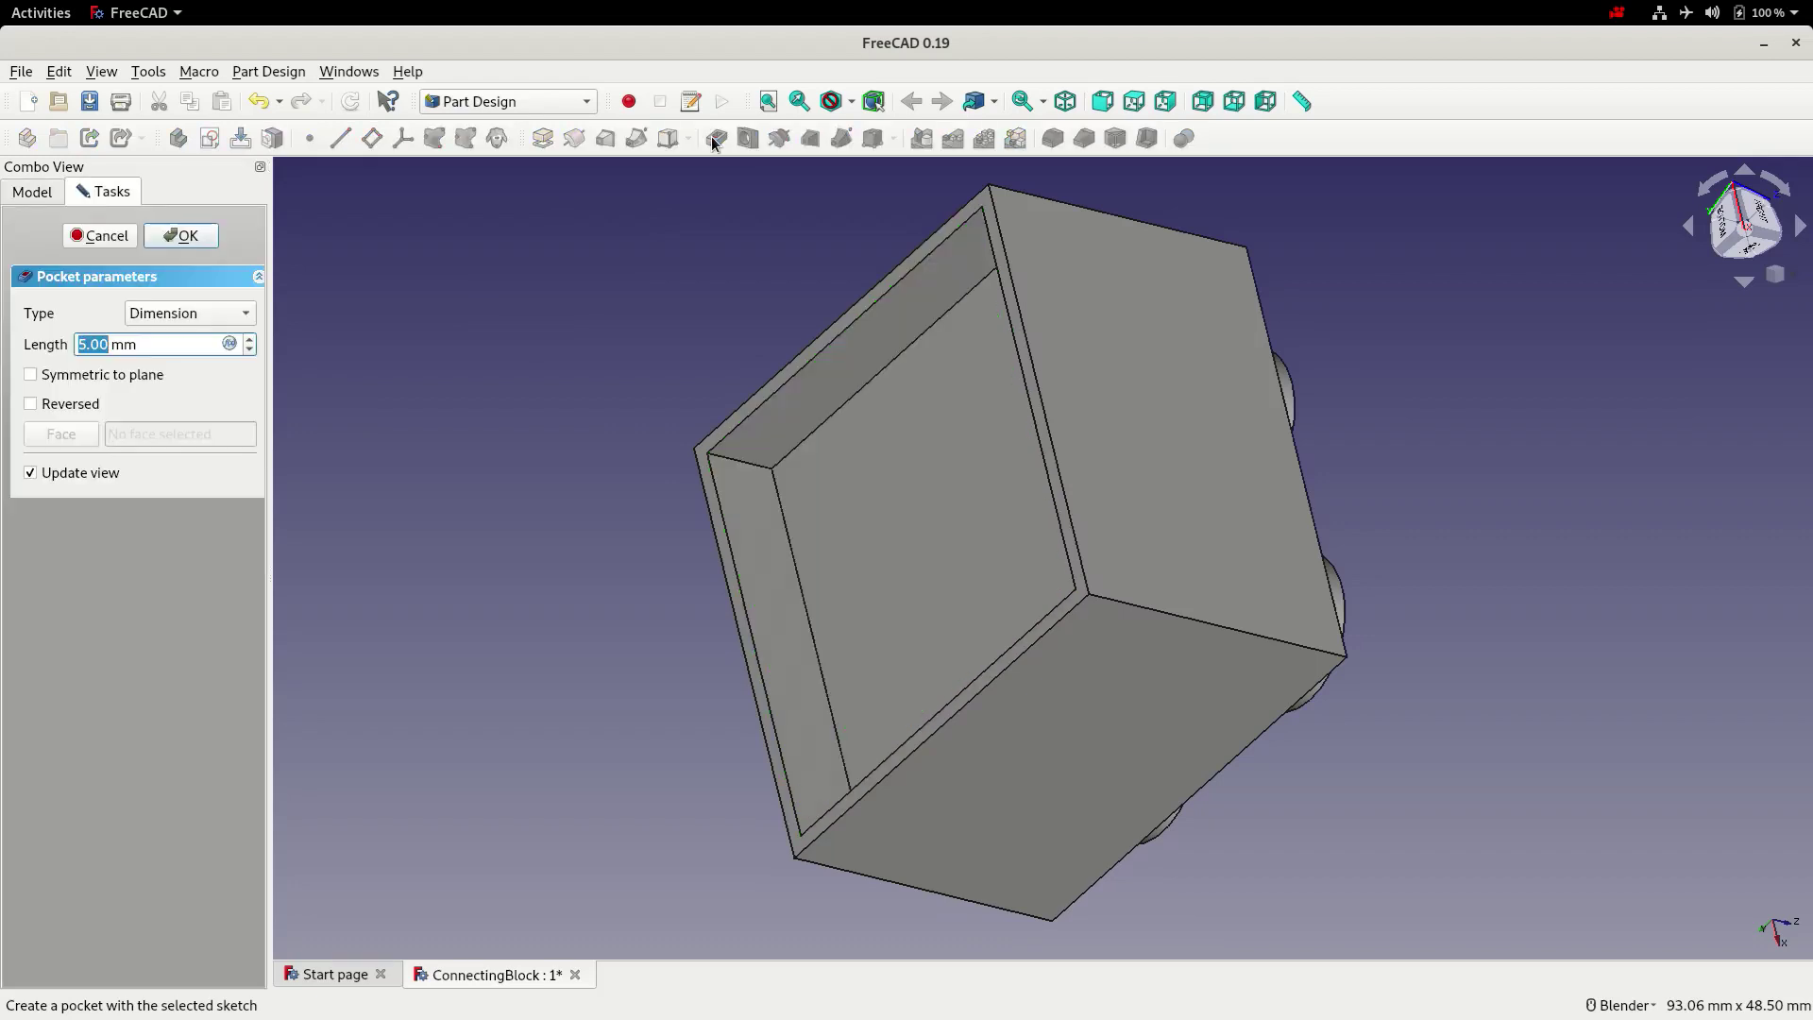
type("19")
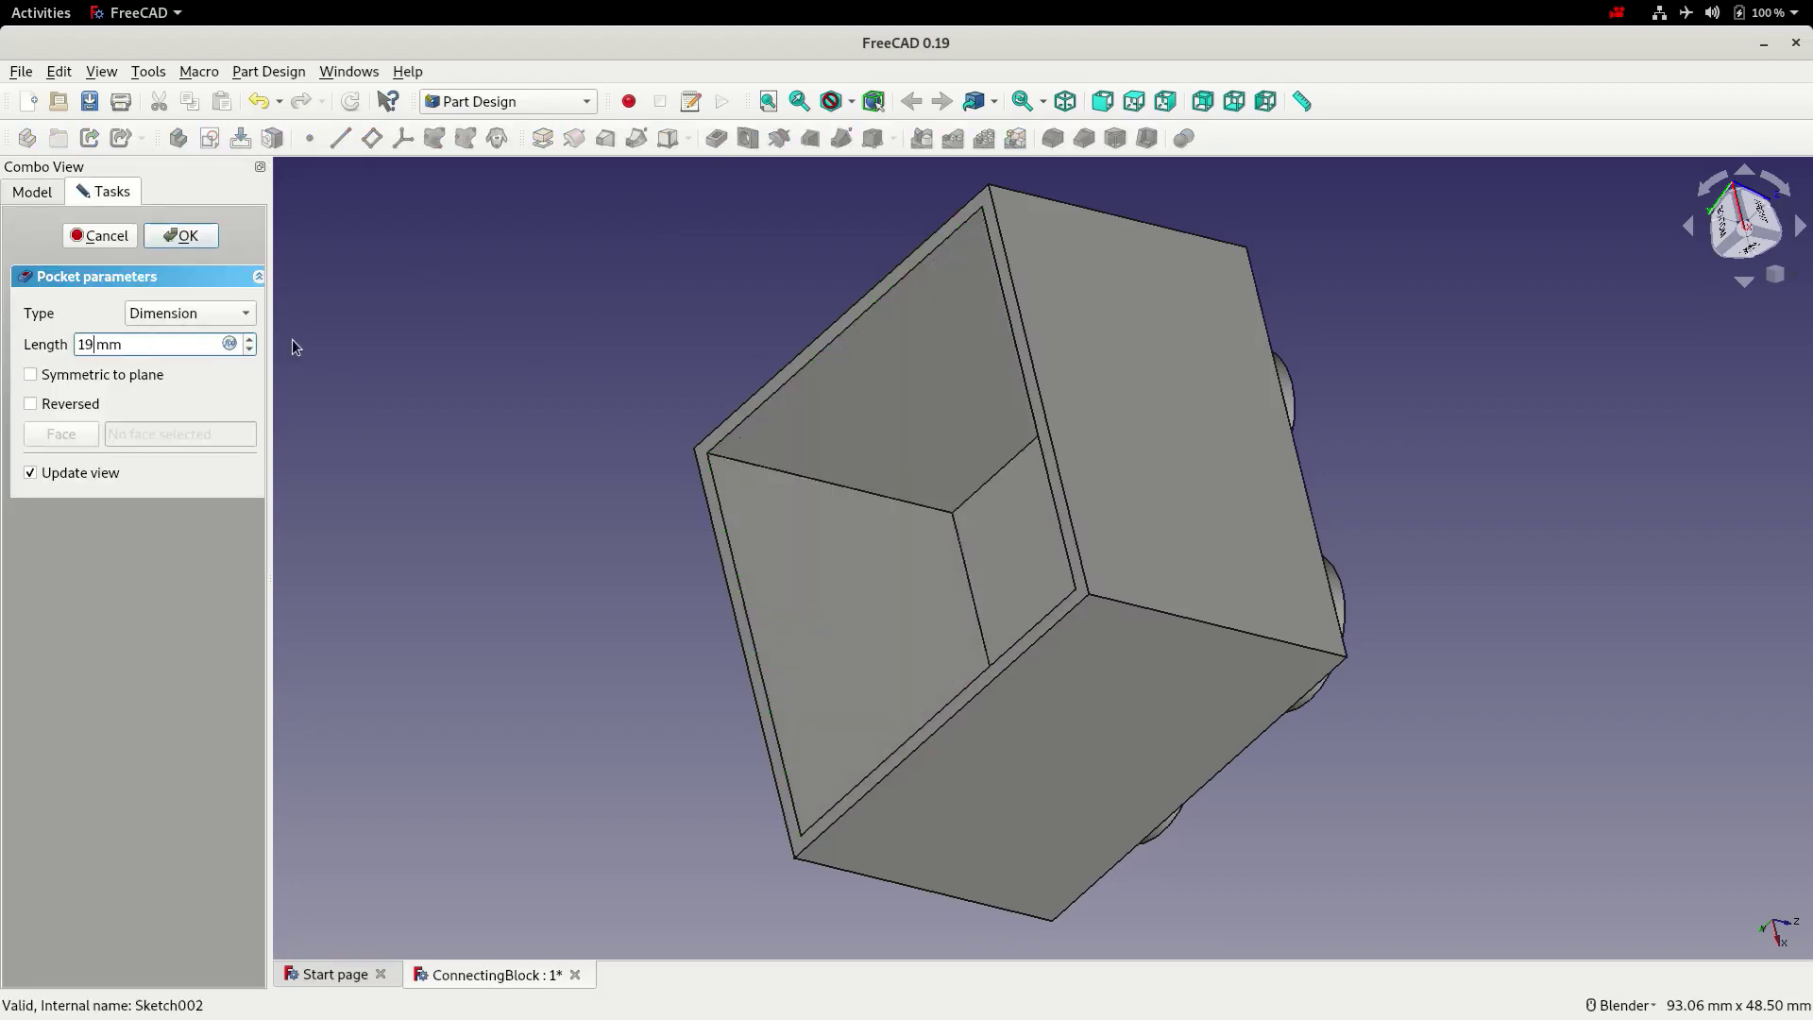
left_click(185, 236)
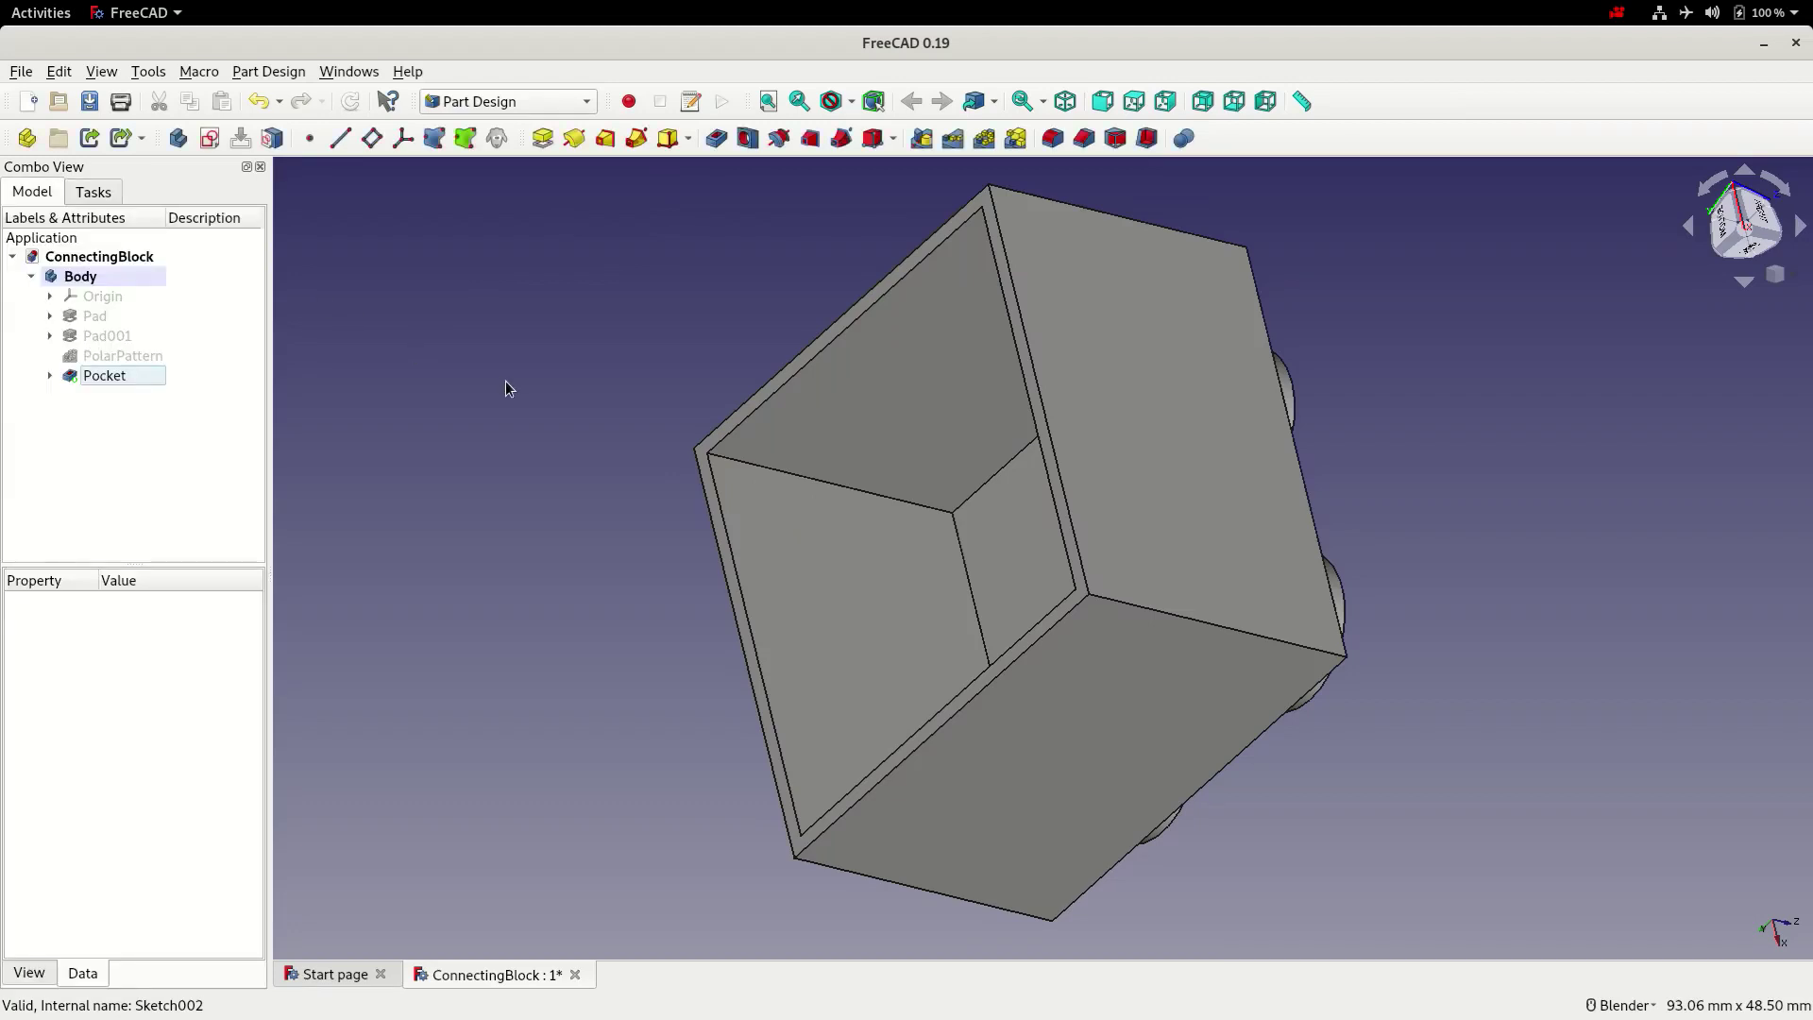
left_click(1065, 101)
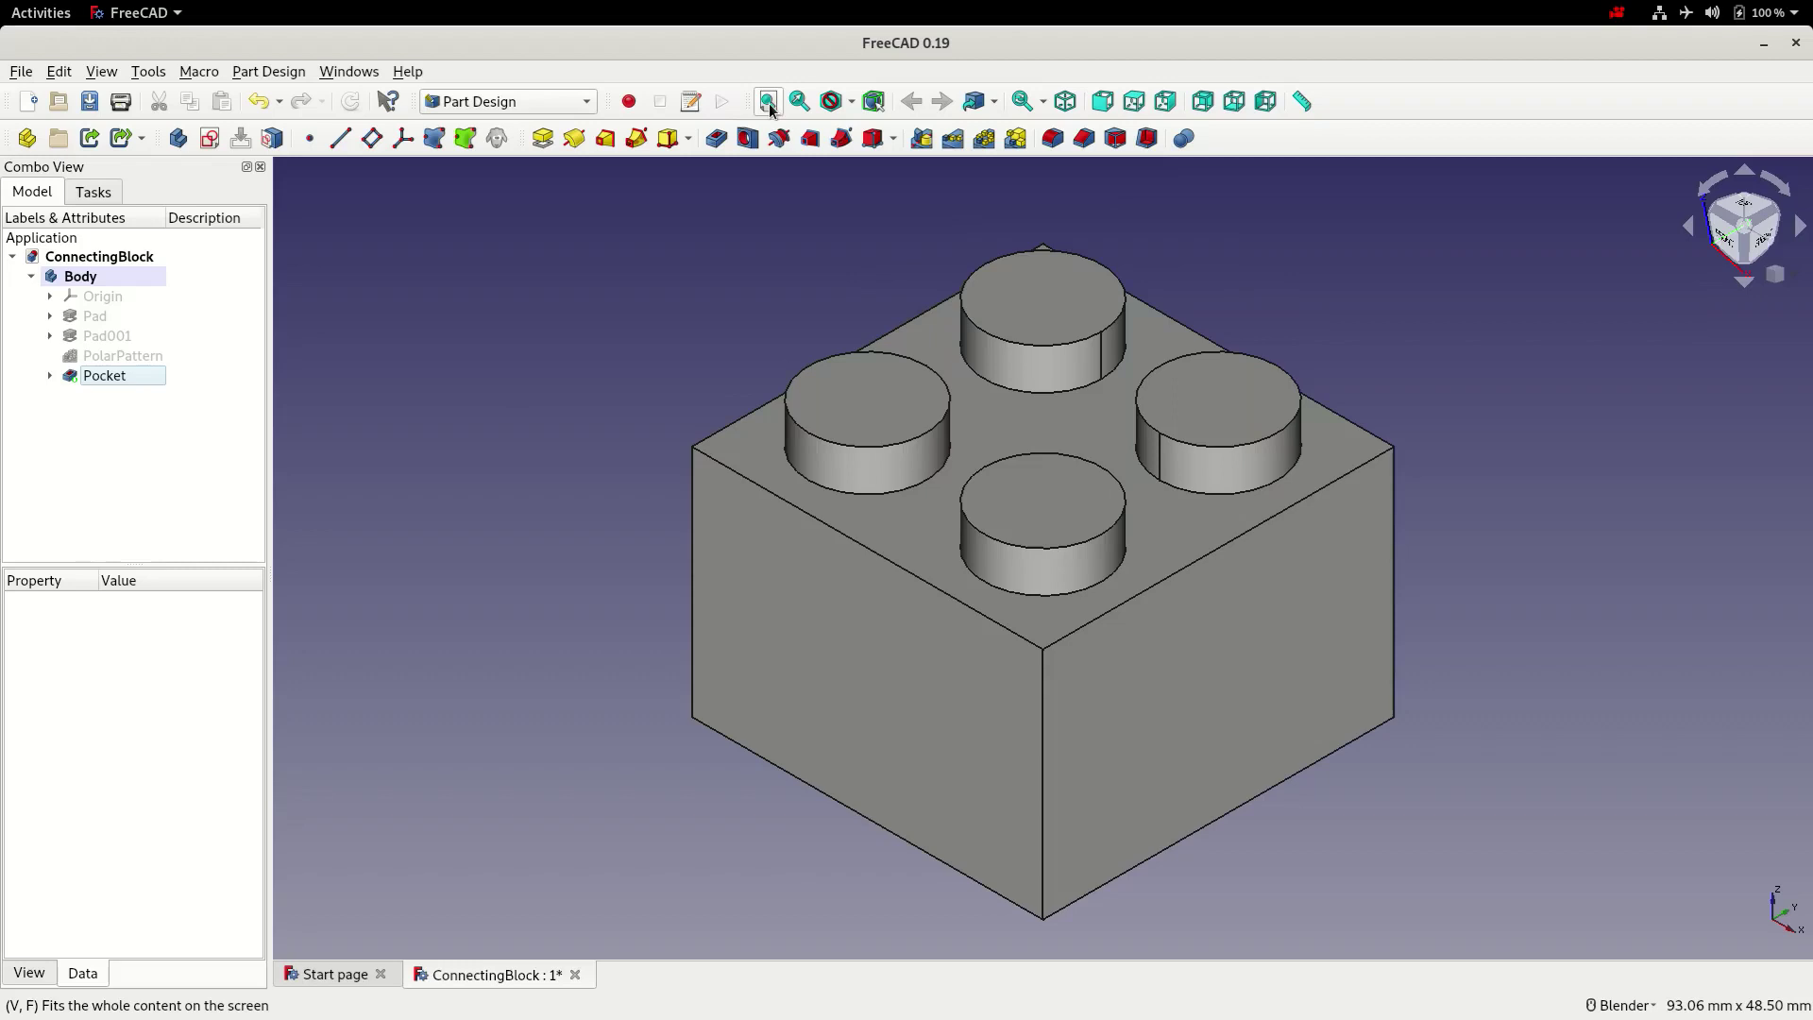
left_click(89, 101)
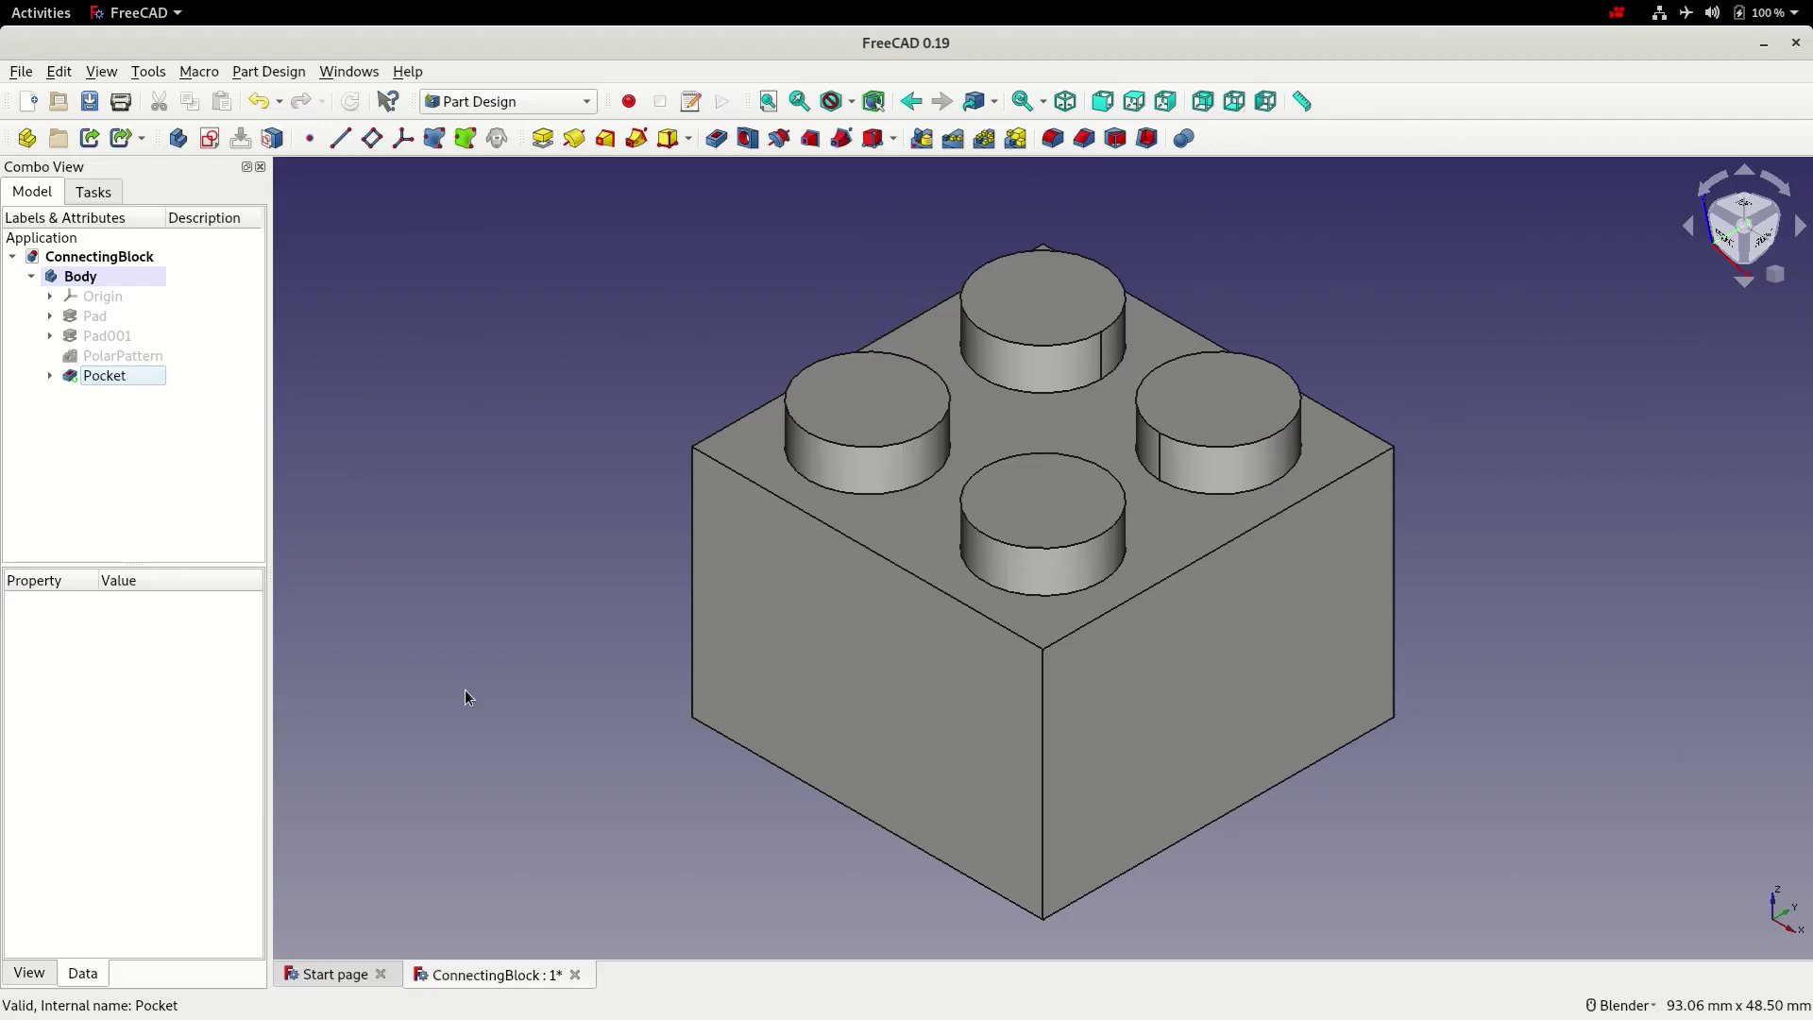
Start a sketch on the pocket's inner floor and draw a circle of about 7.86 mm radius centred on the origin
middle_click_drag(465, 696, 795, 475)
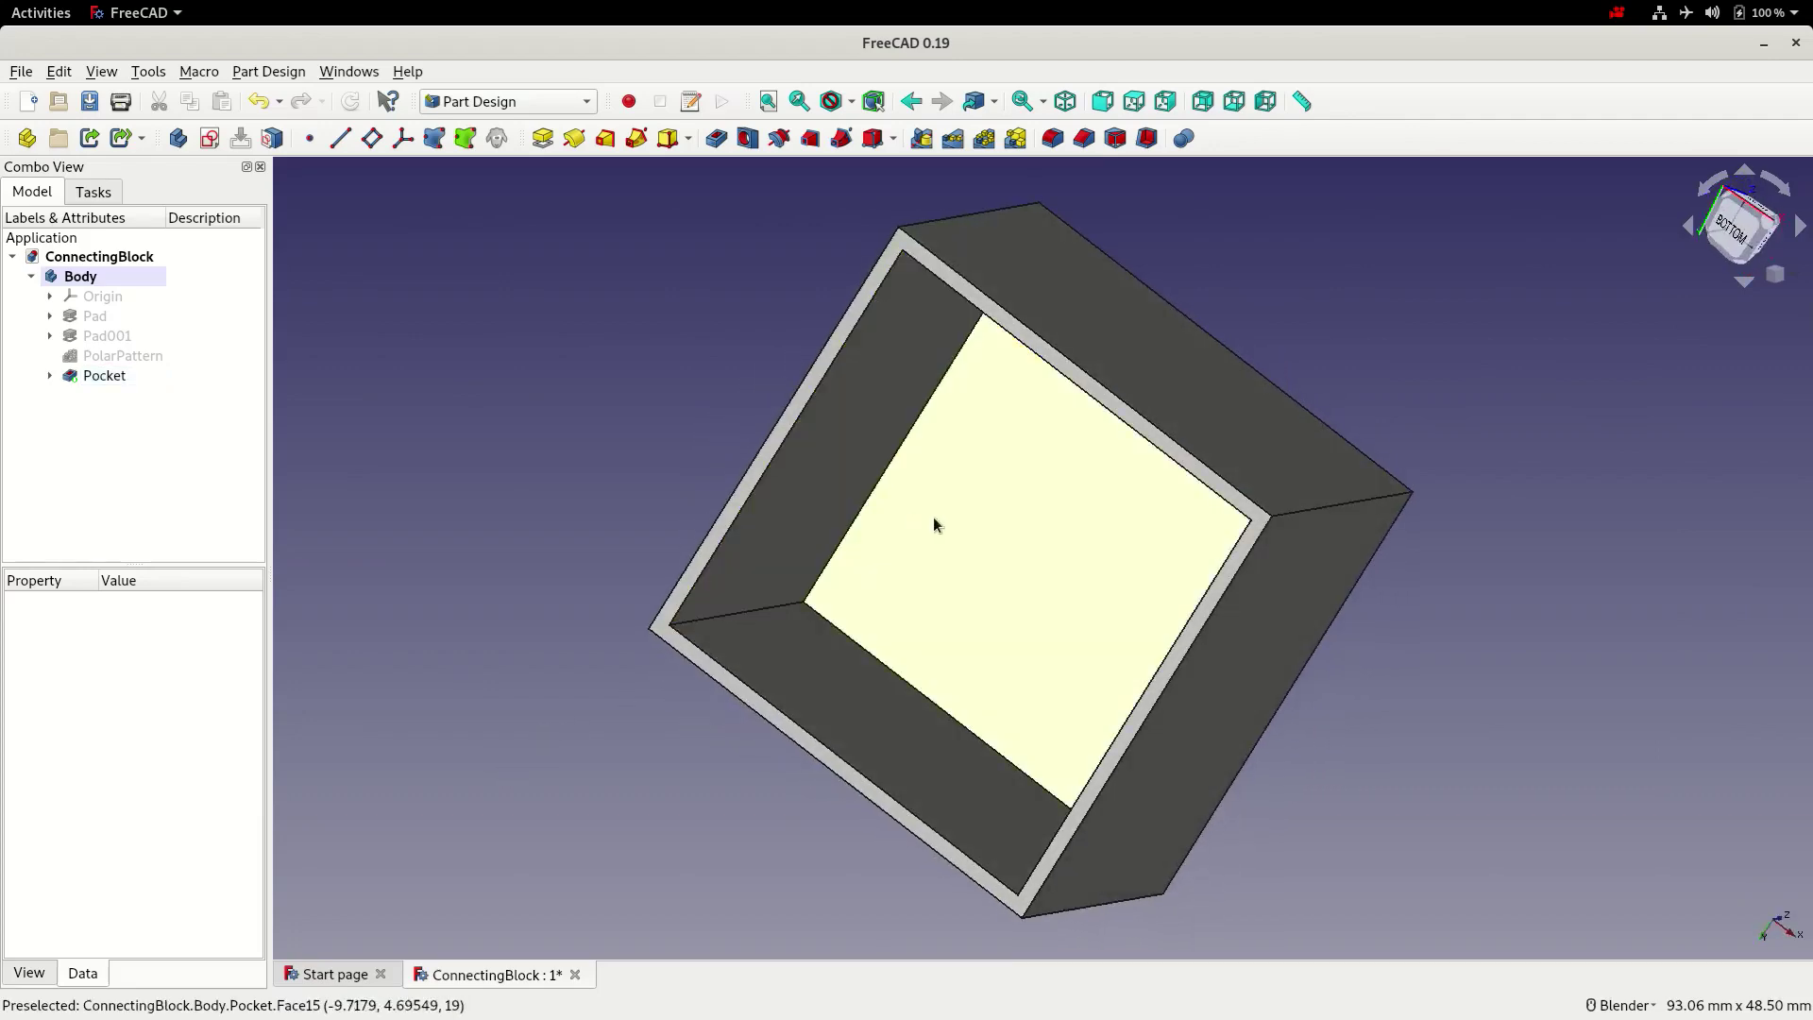
left_click(944, 482)
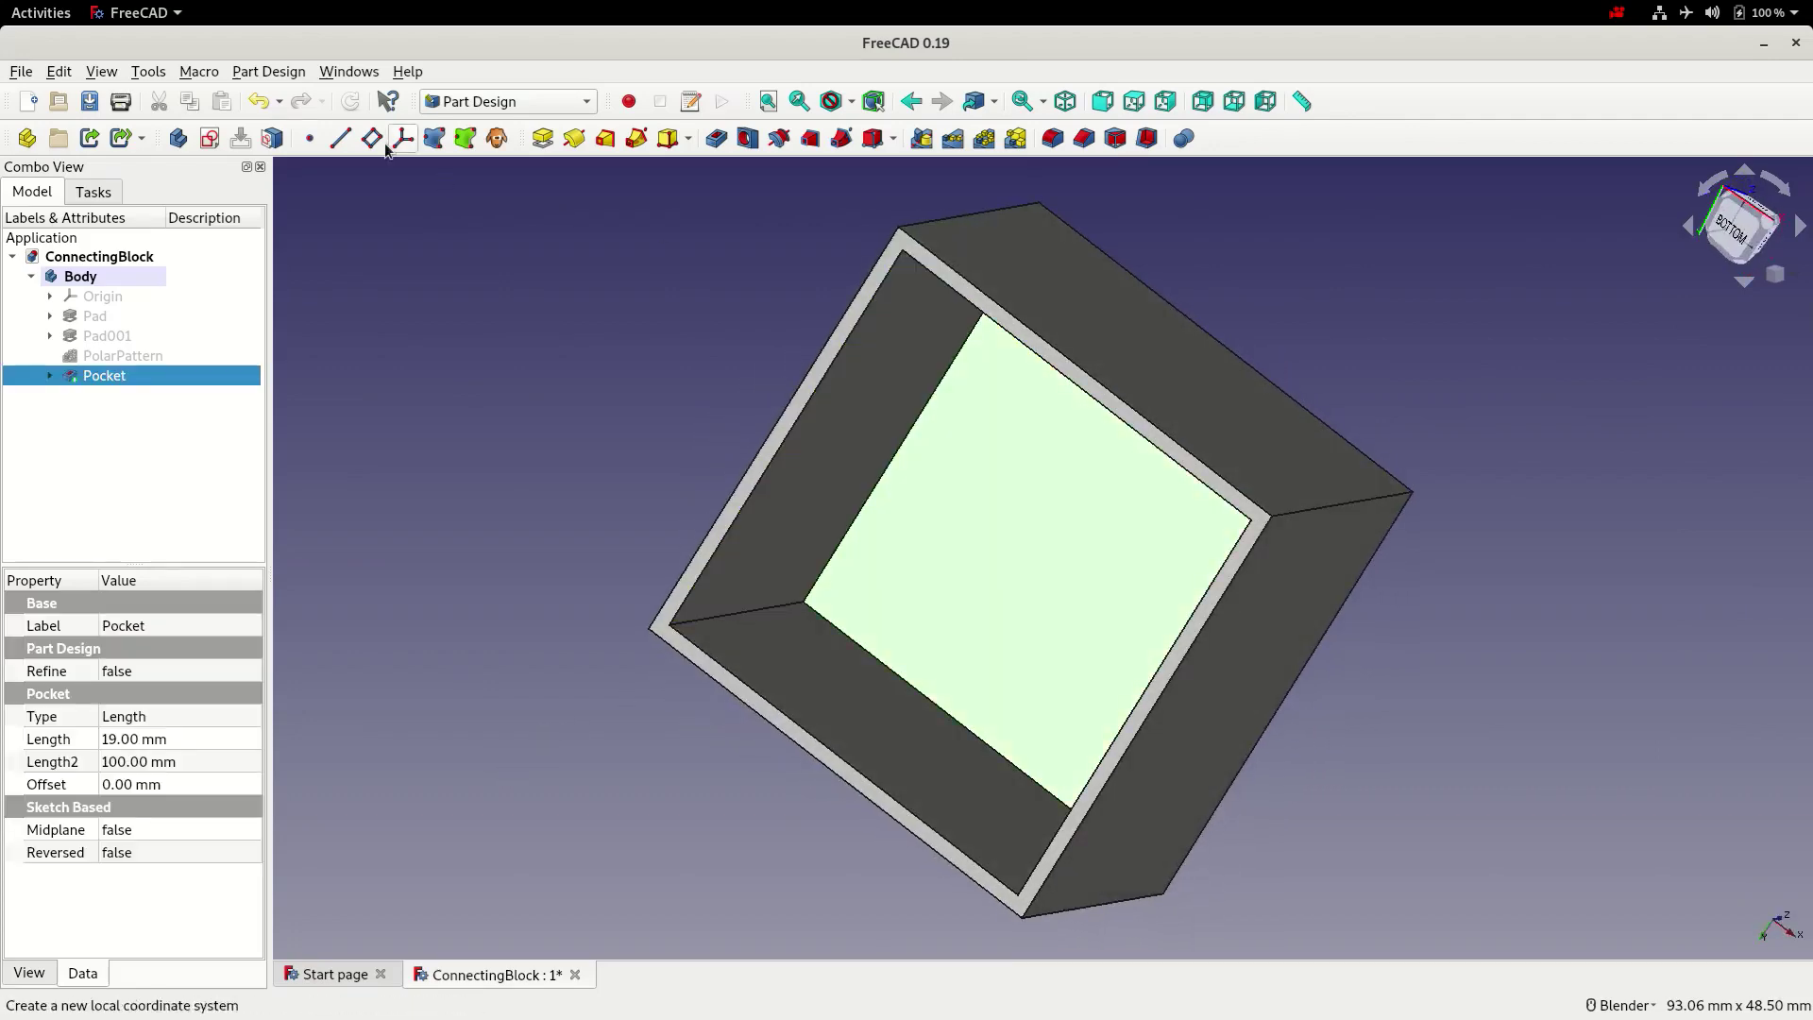
left_click(210, 139)
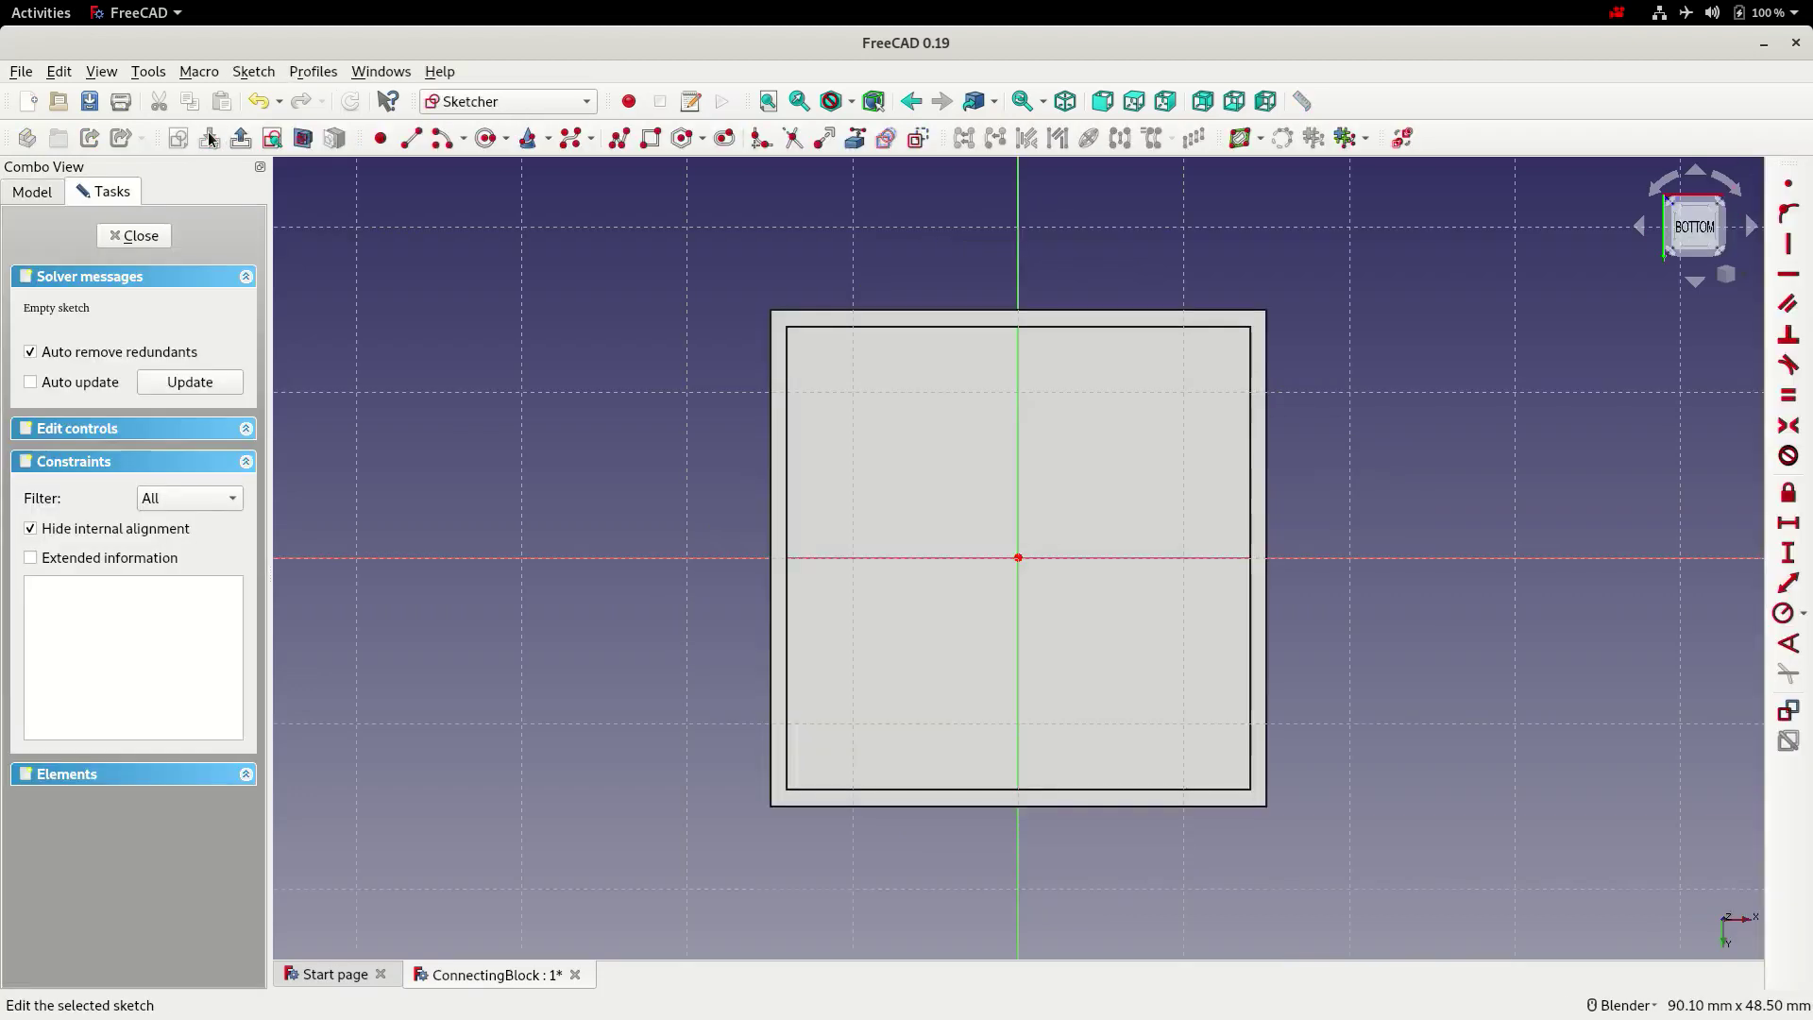
left_click(487, 138)
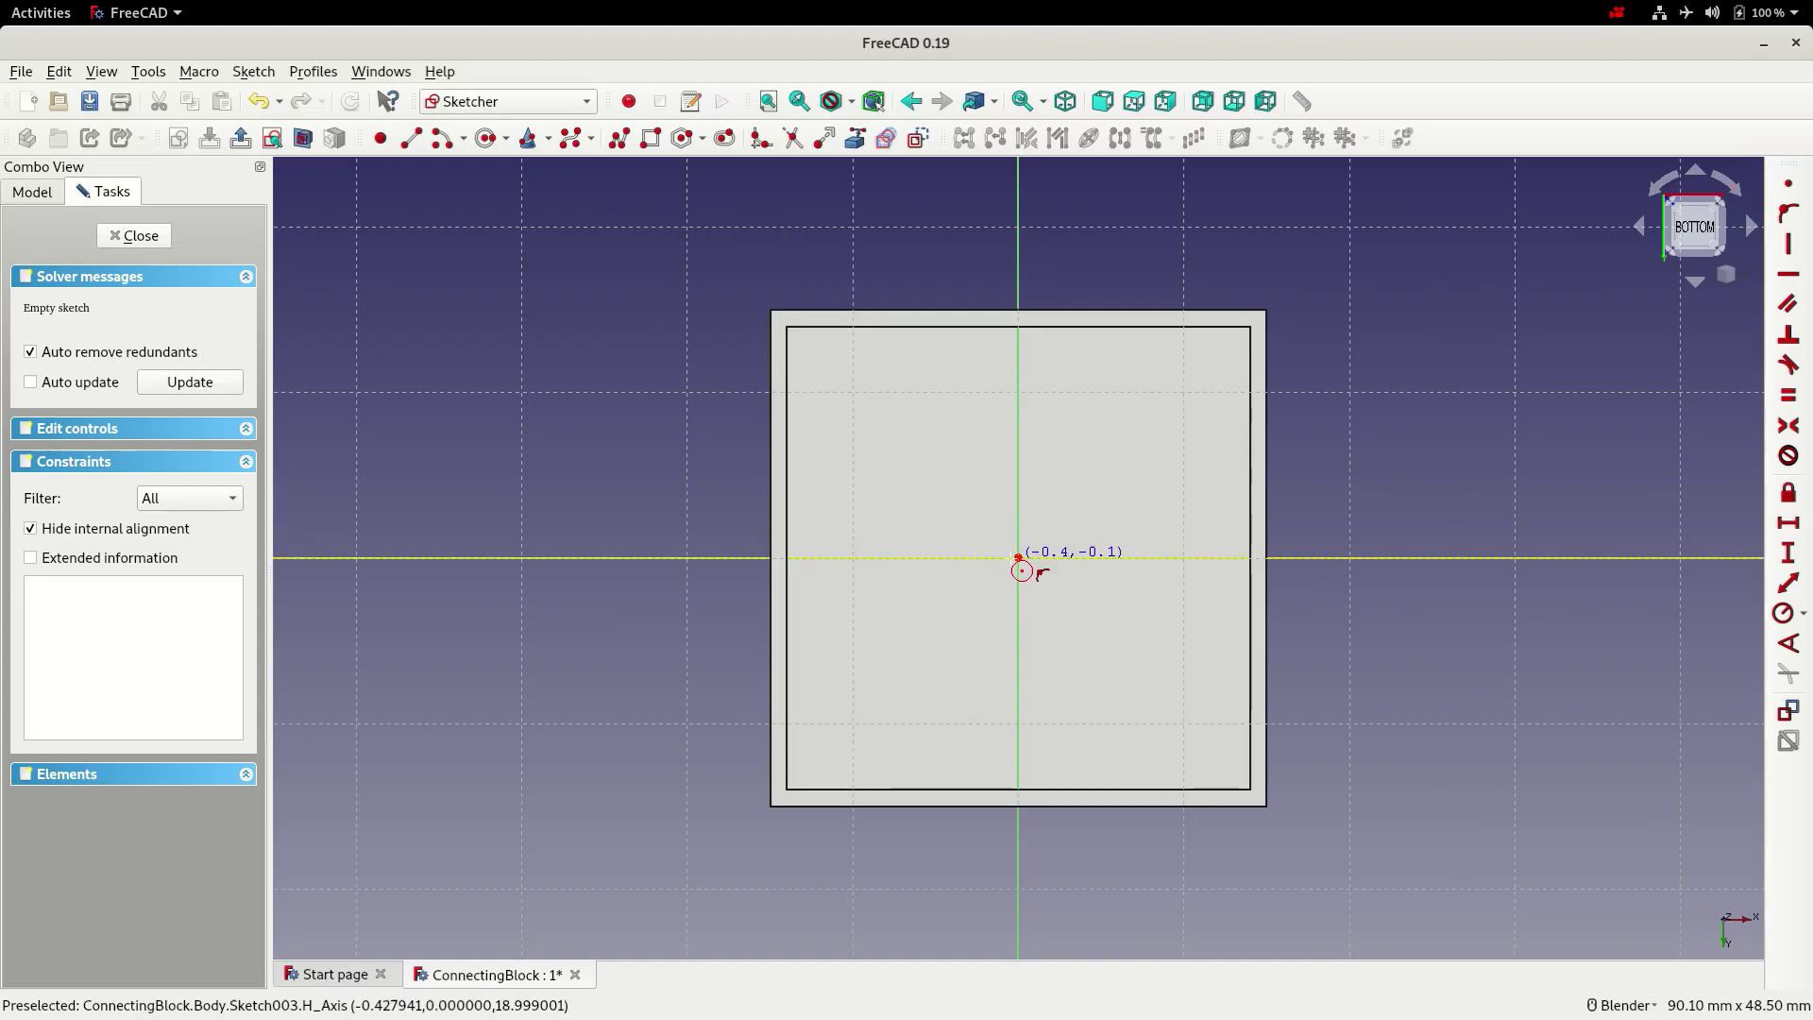
left_click(1025, 567)
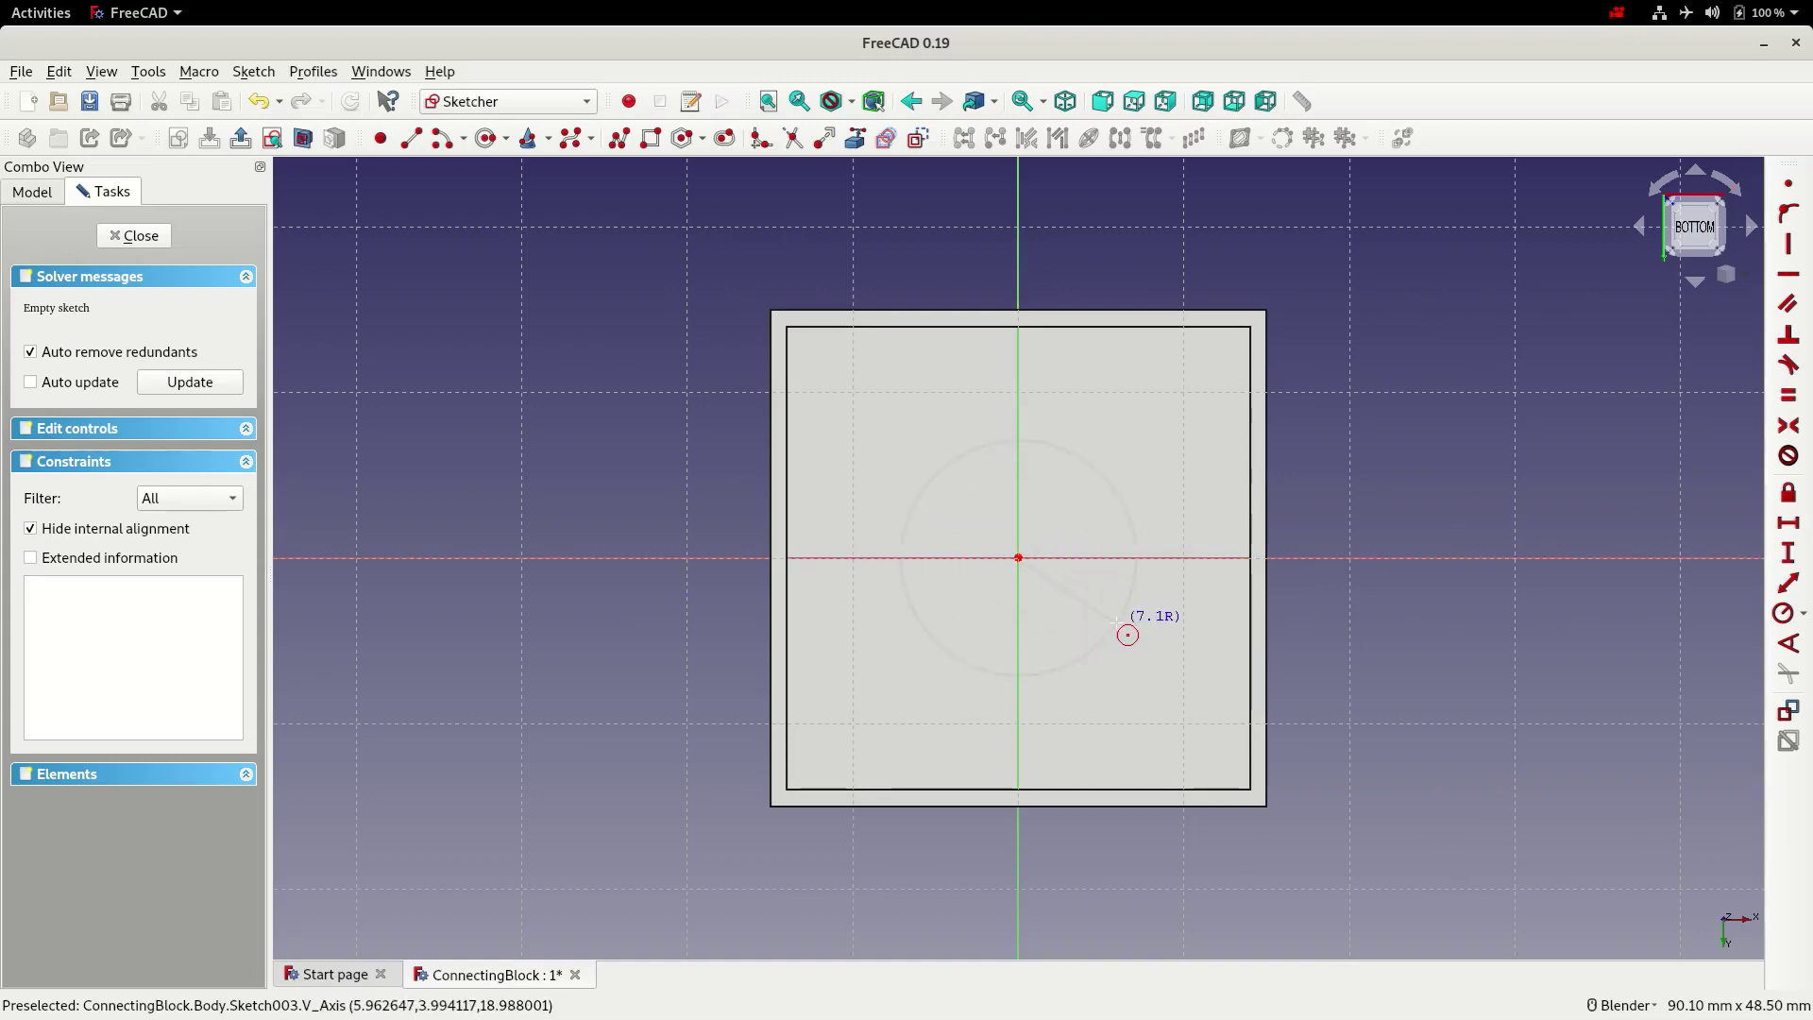
left_click(1132, 626)
right_click(1147, 485)
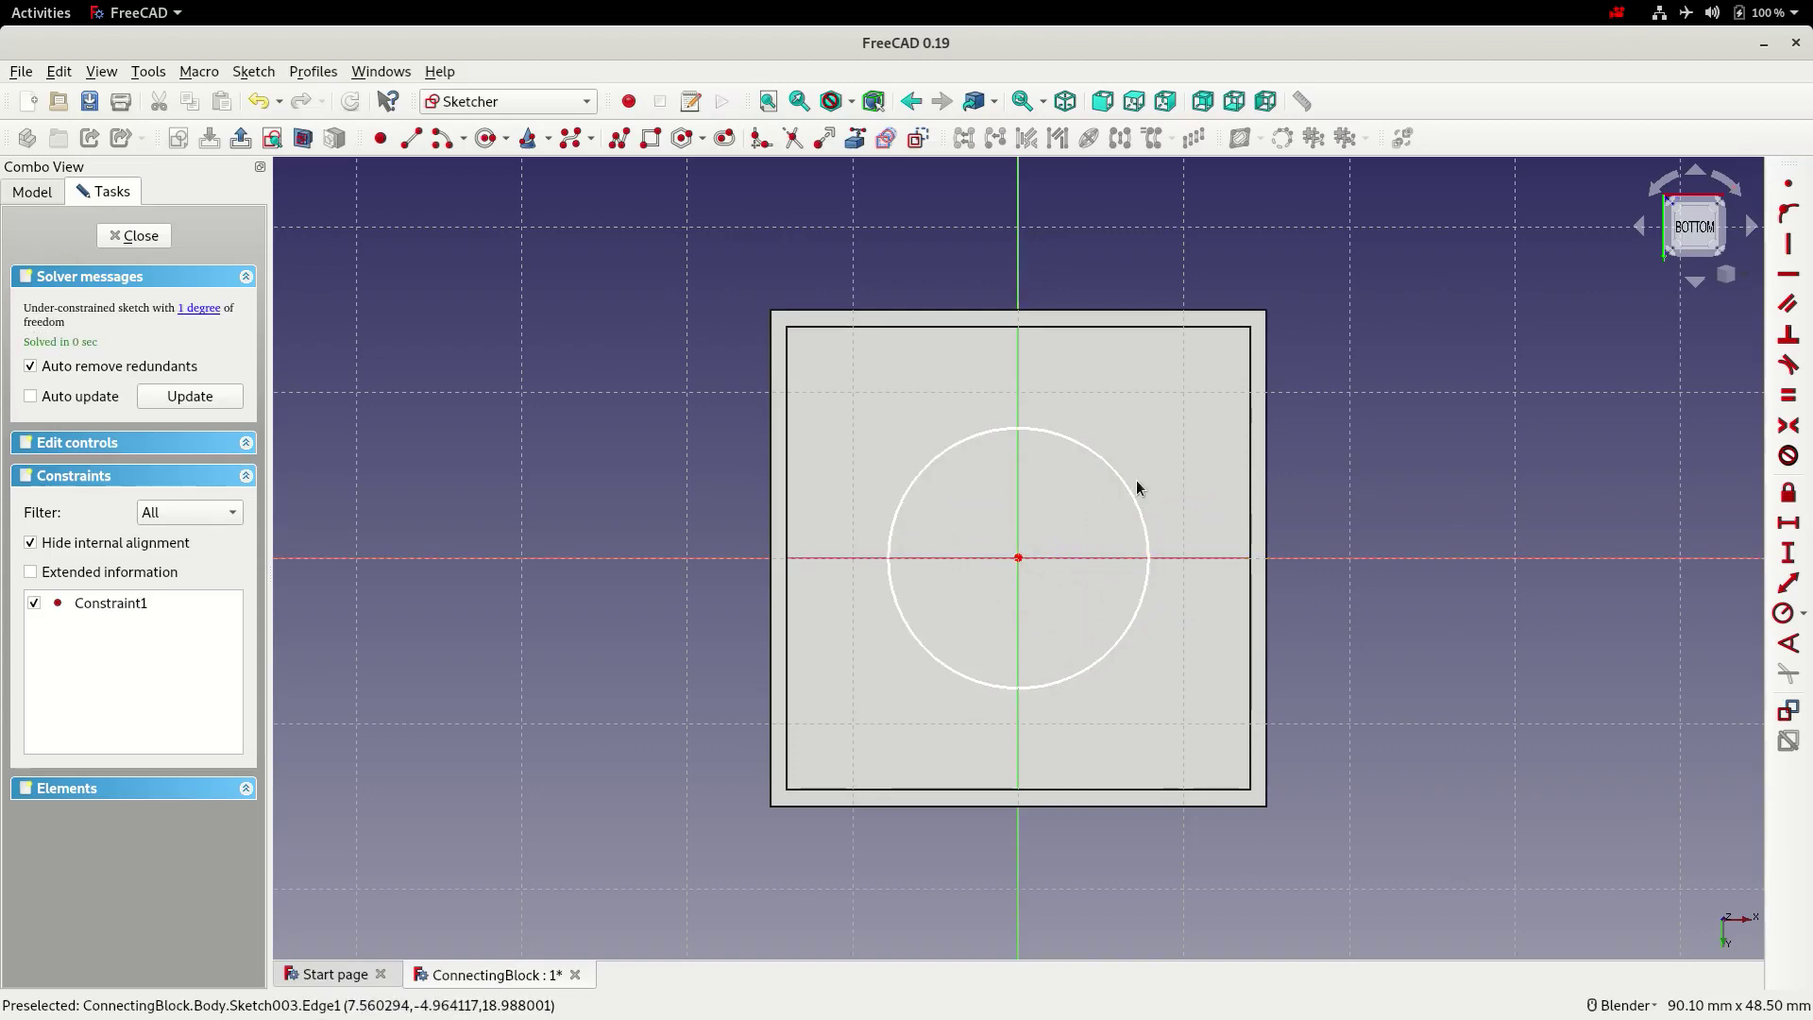
Constrain the circle's radius to 6.25 mm and finish the sketch
left_click(1127, 497)
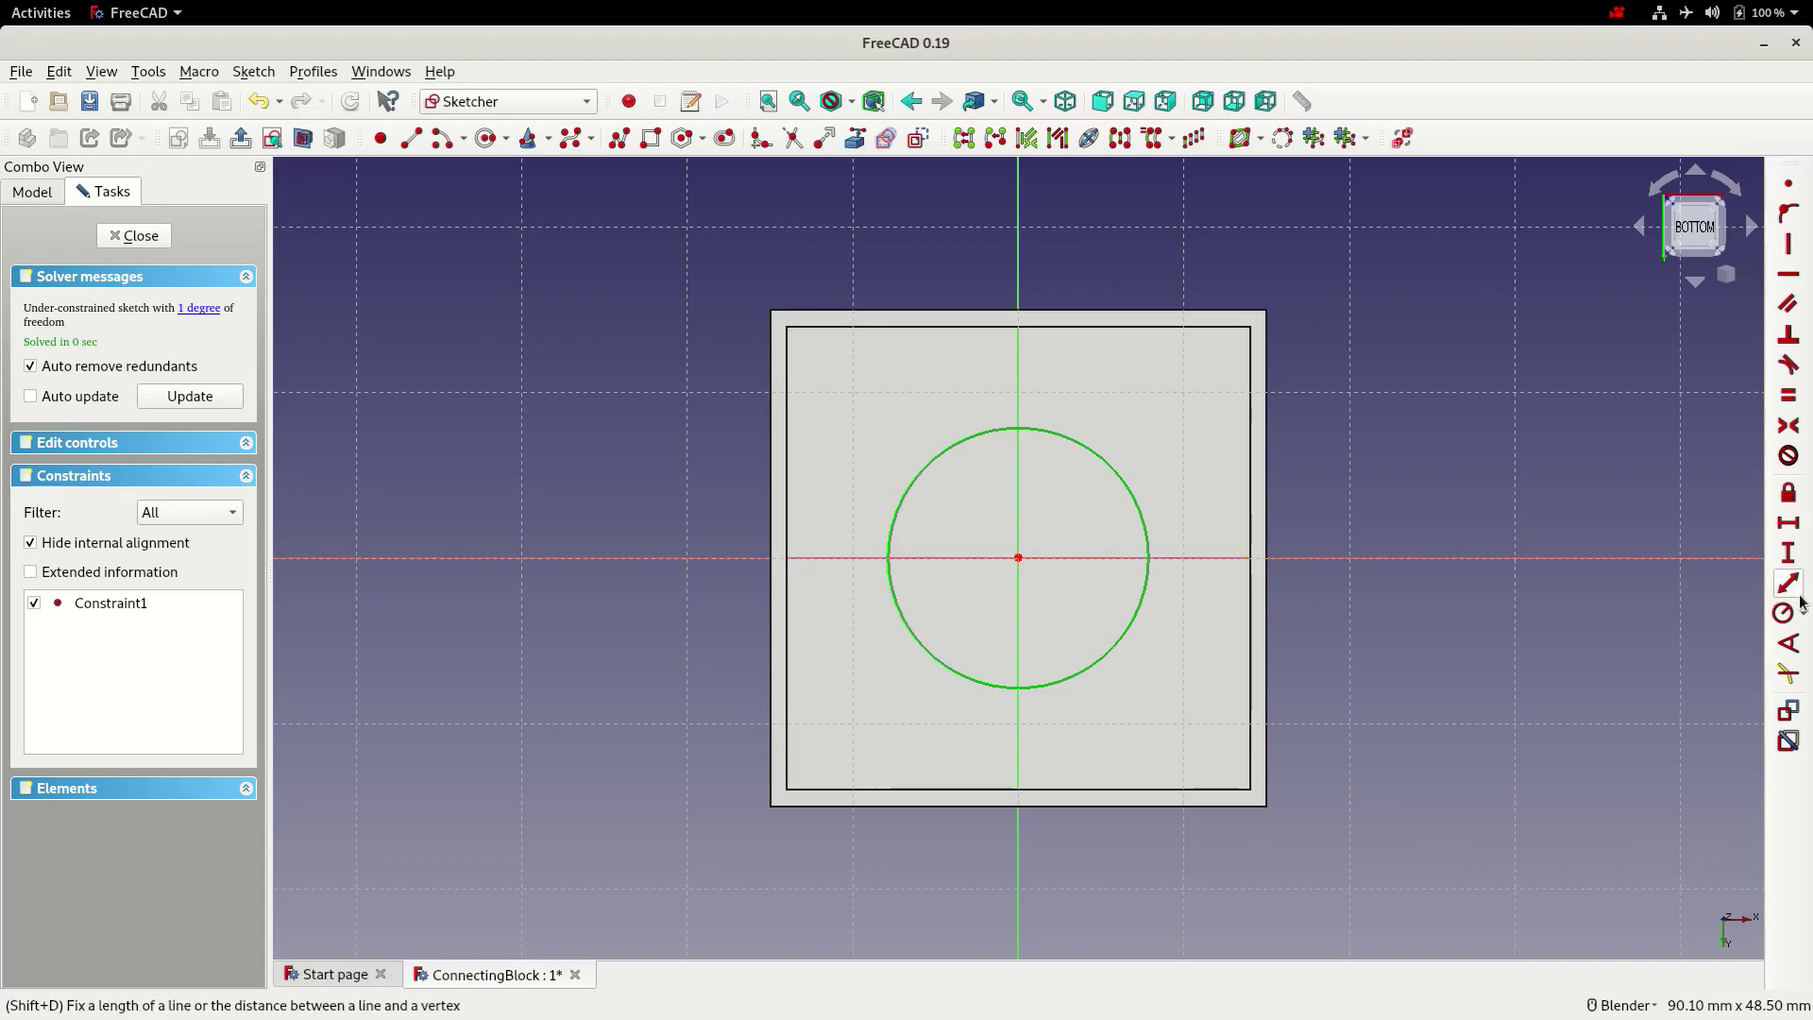
left_click(1781, 613)
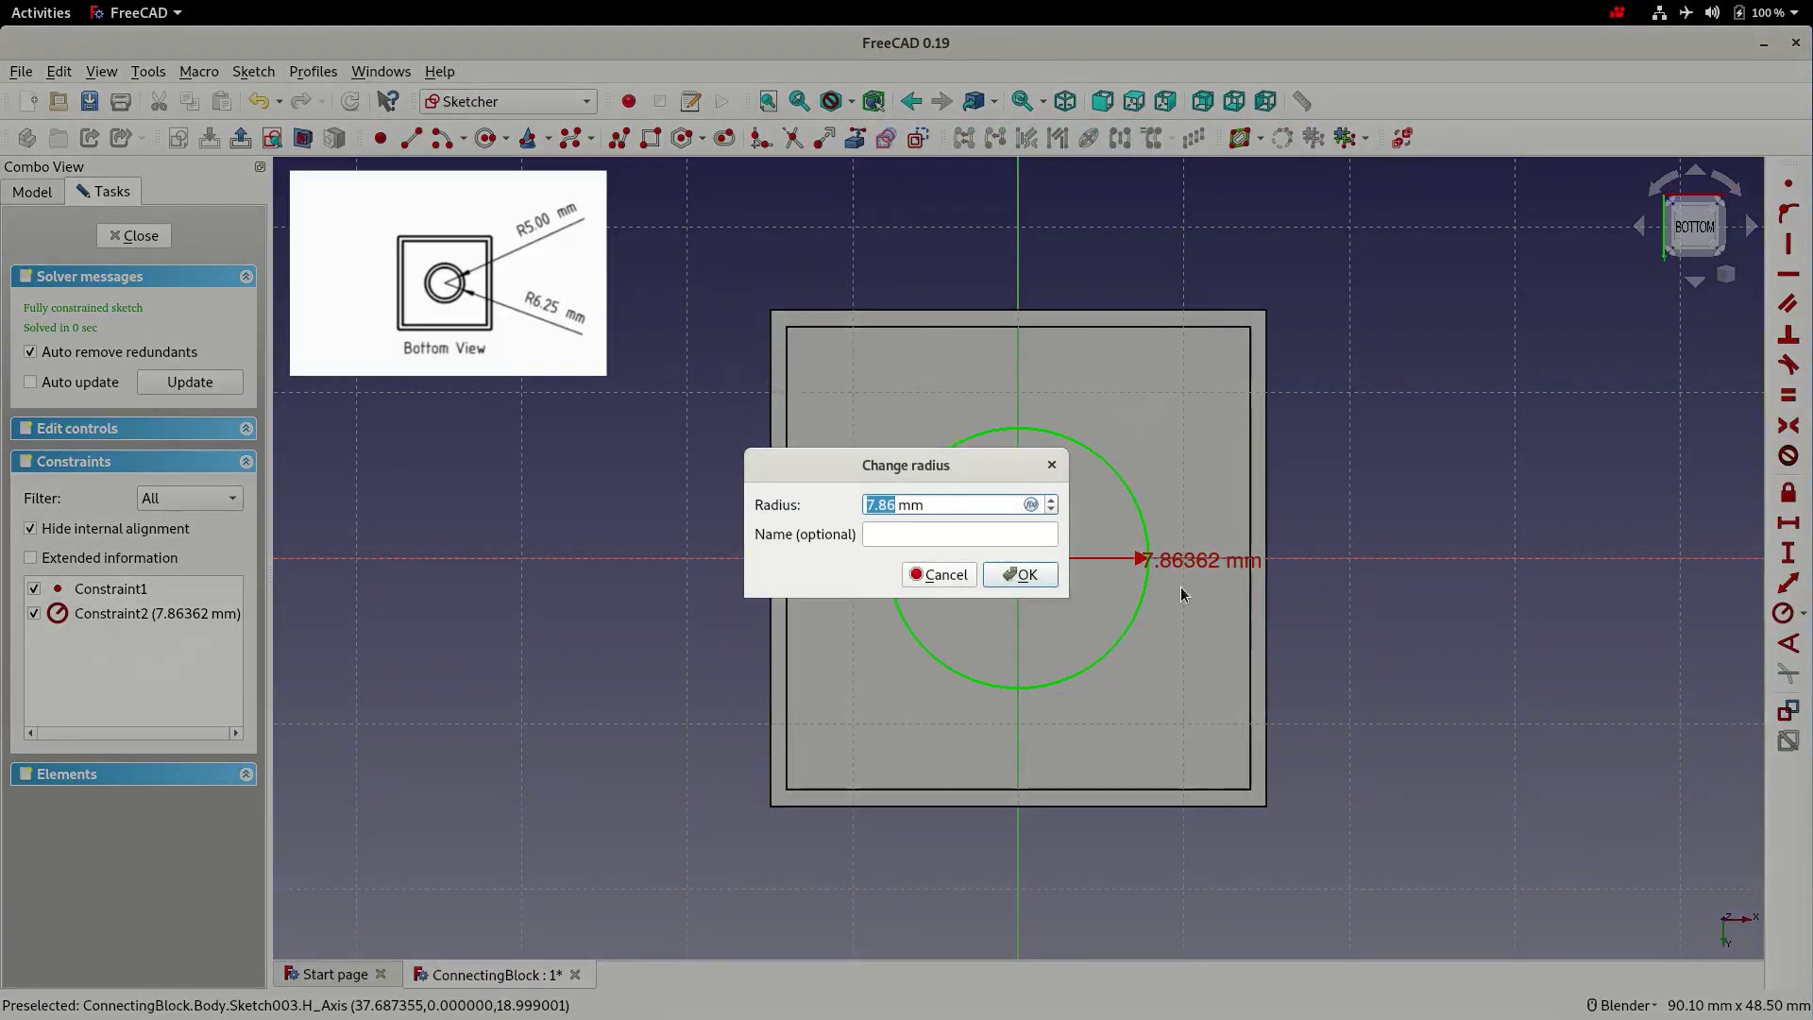
type("6.25")
left_click(1036, 577)
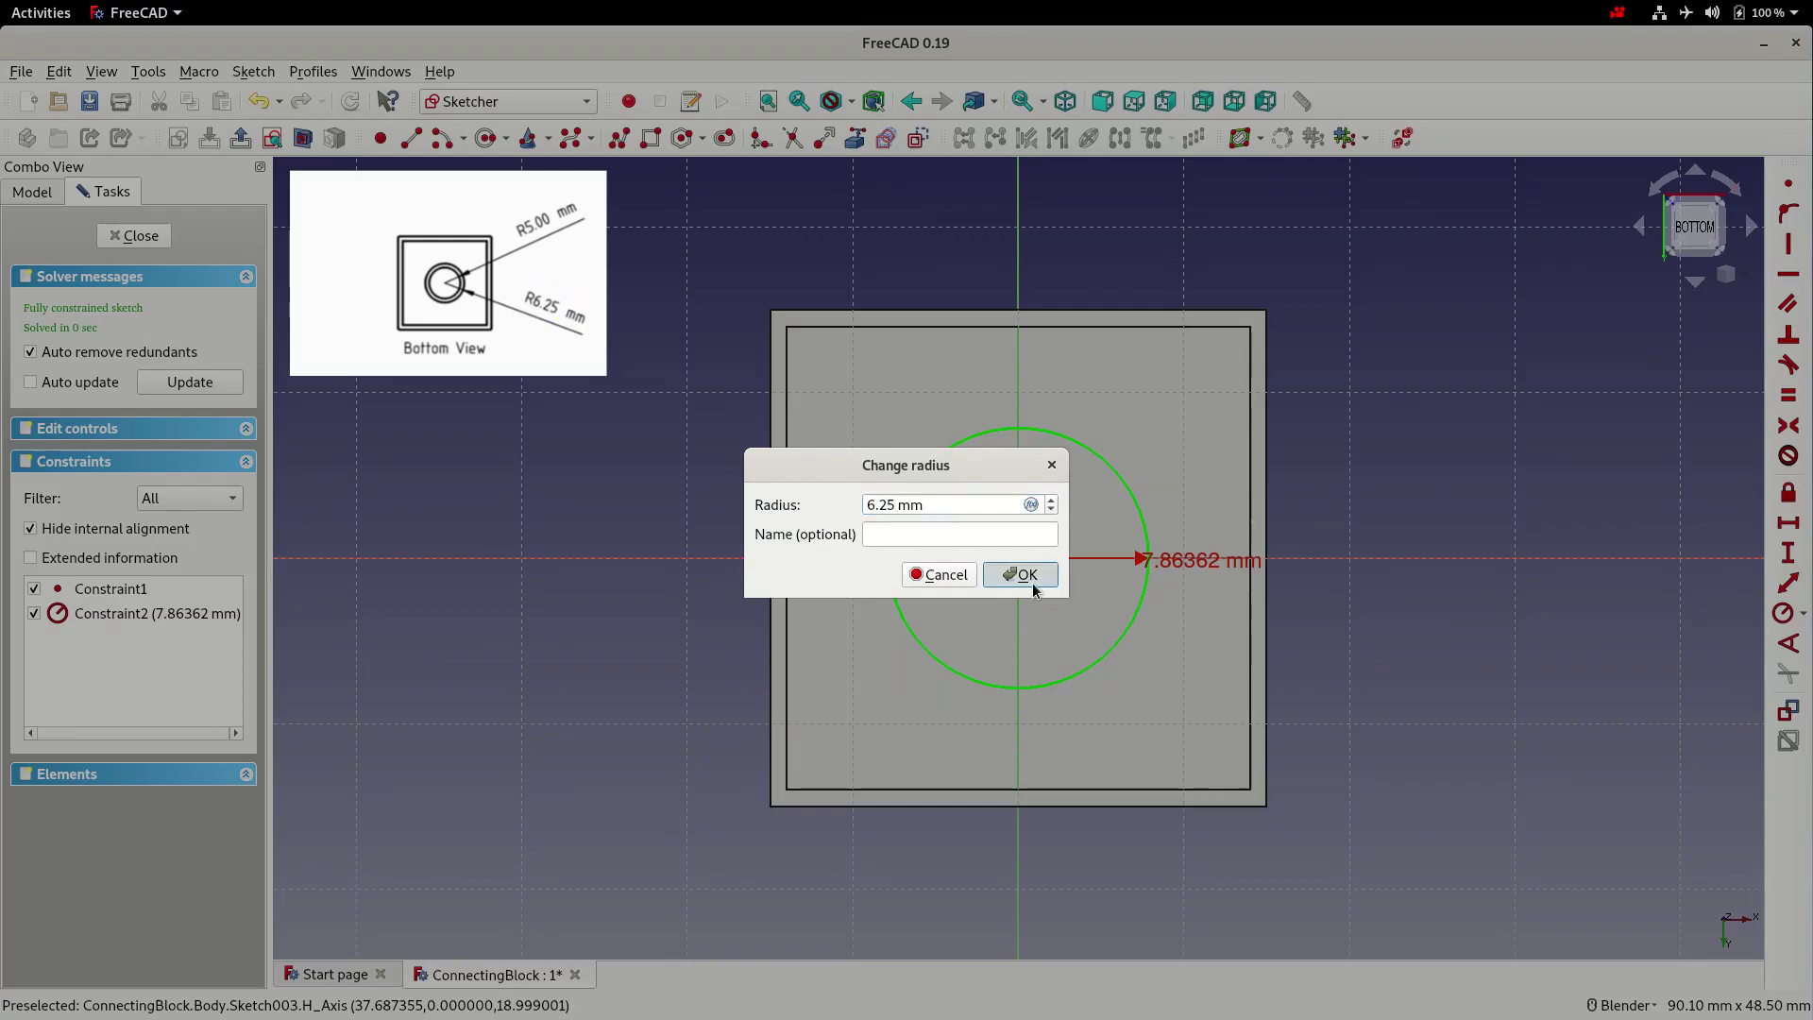
middle_click_drag(1052, 615, 912, 609)
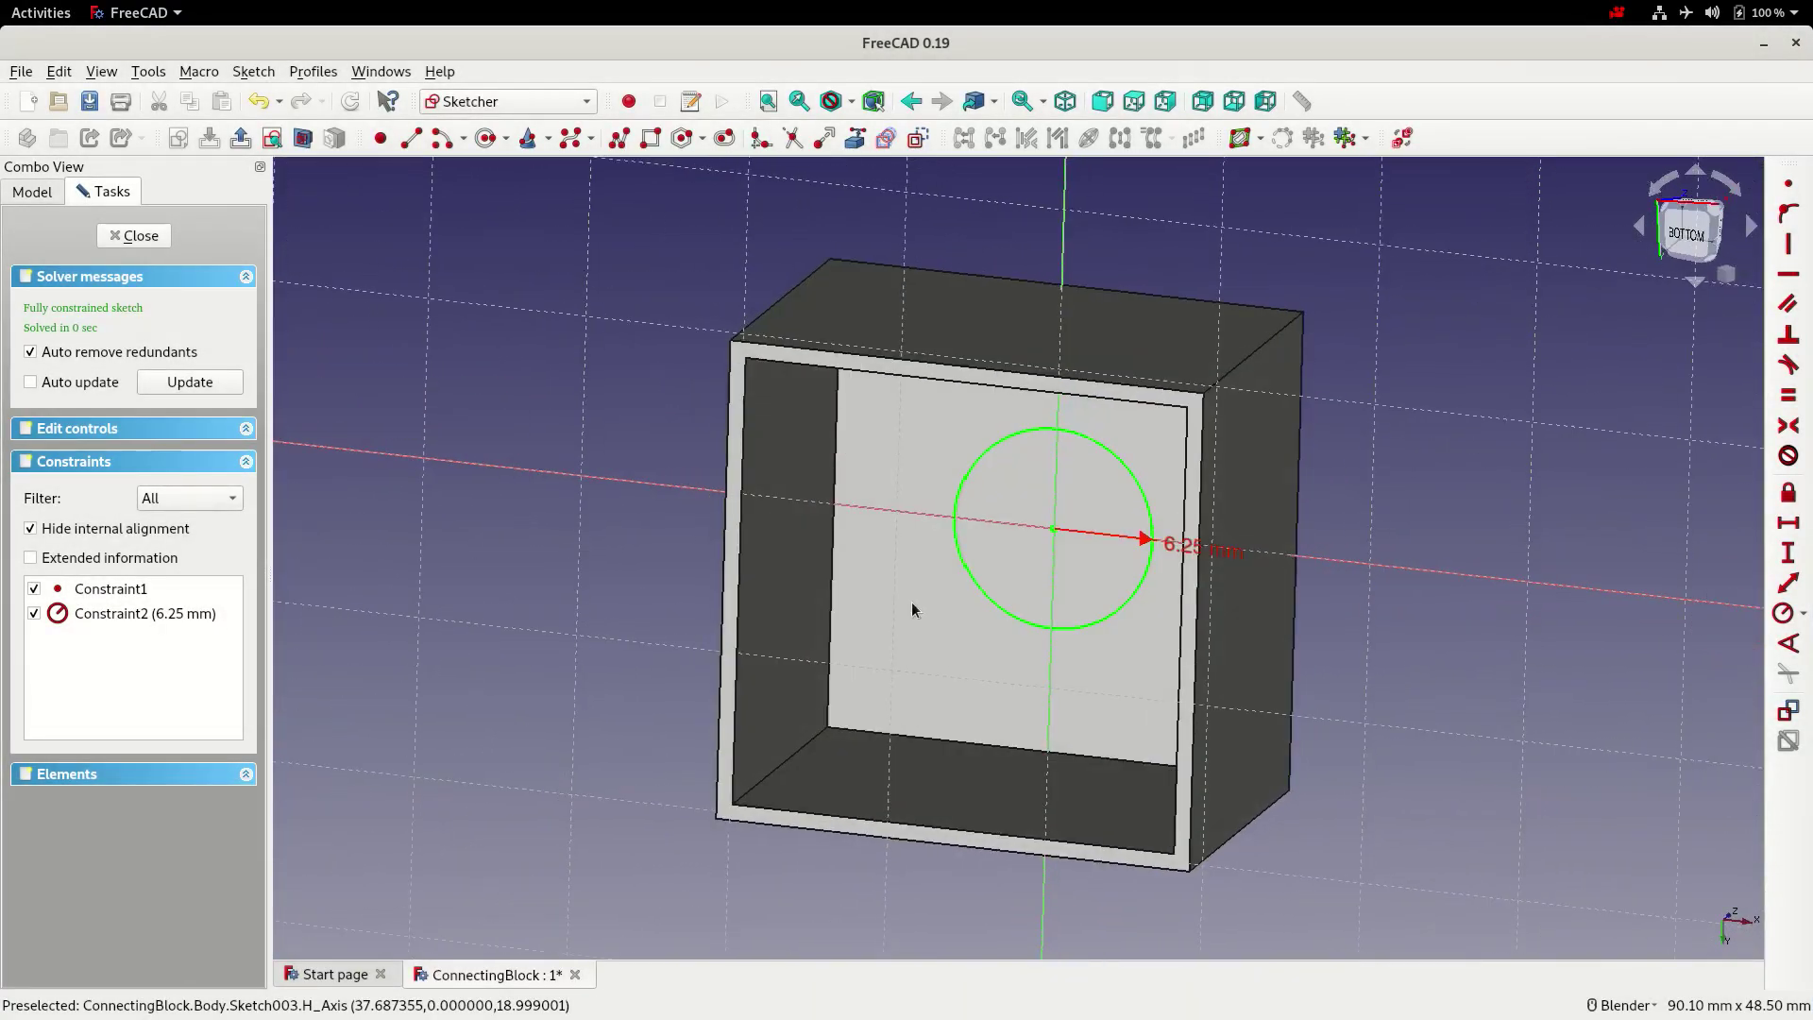
left_click(133, 236)
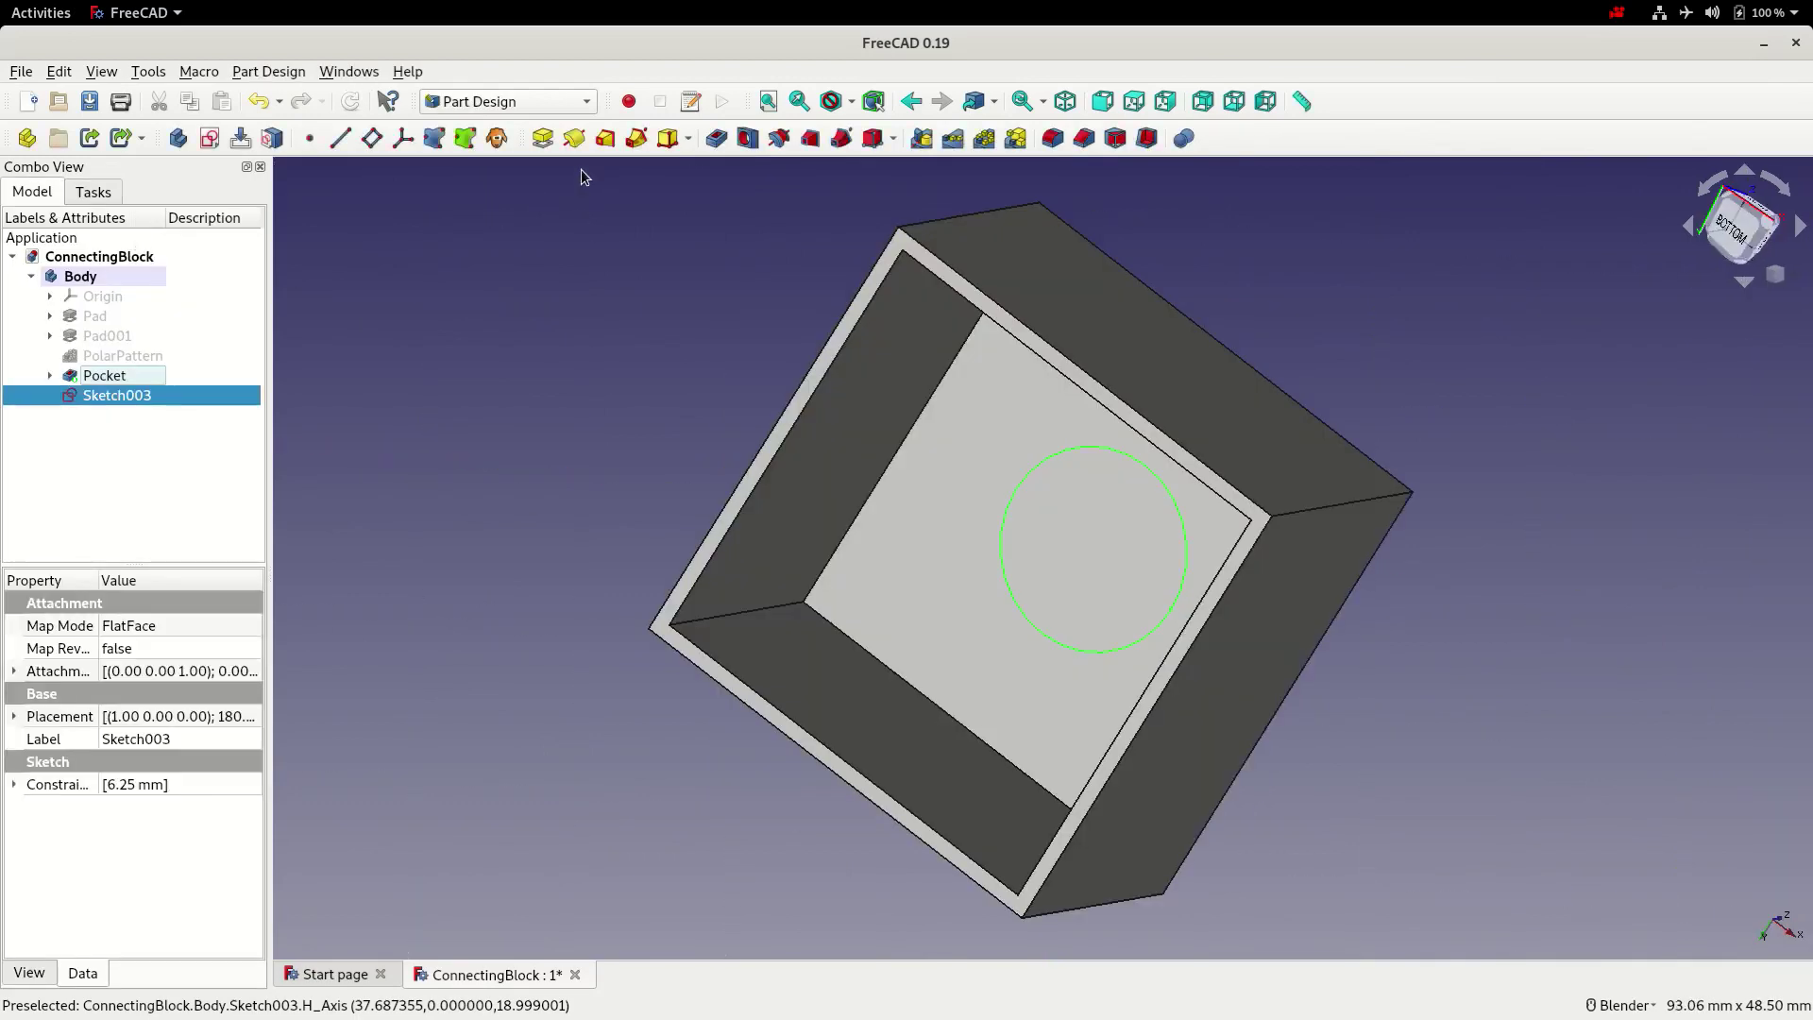
Pad the 6.25 mm radius circle 16 mm from the pocket floor and save the document
left_click(544, 142)
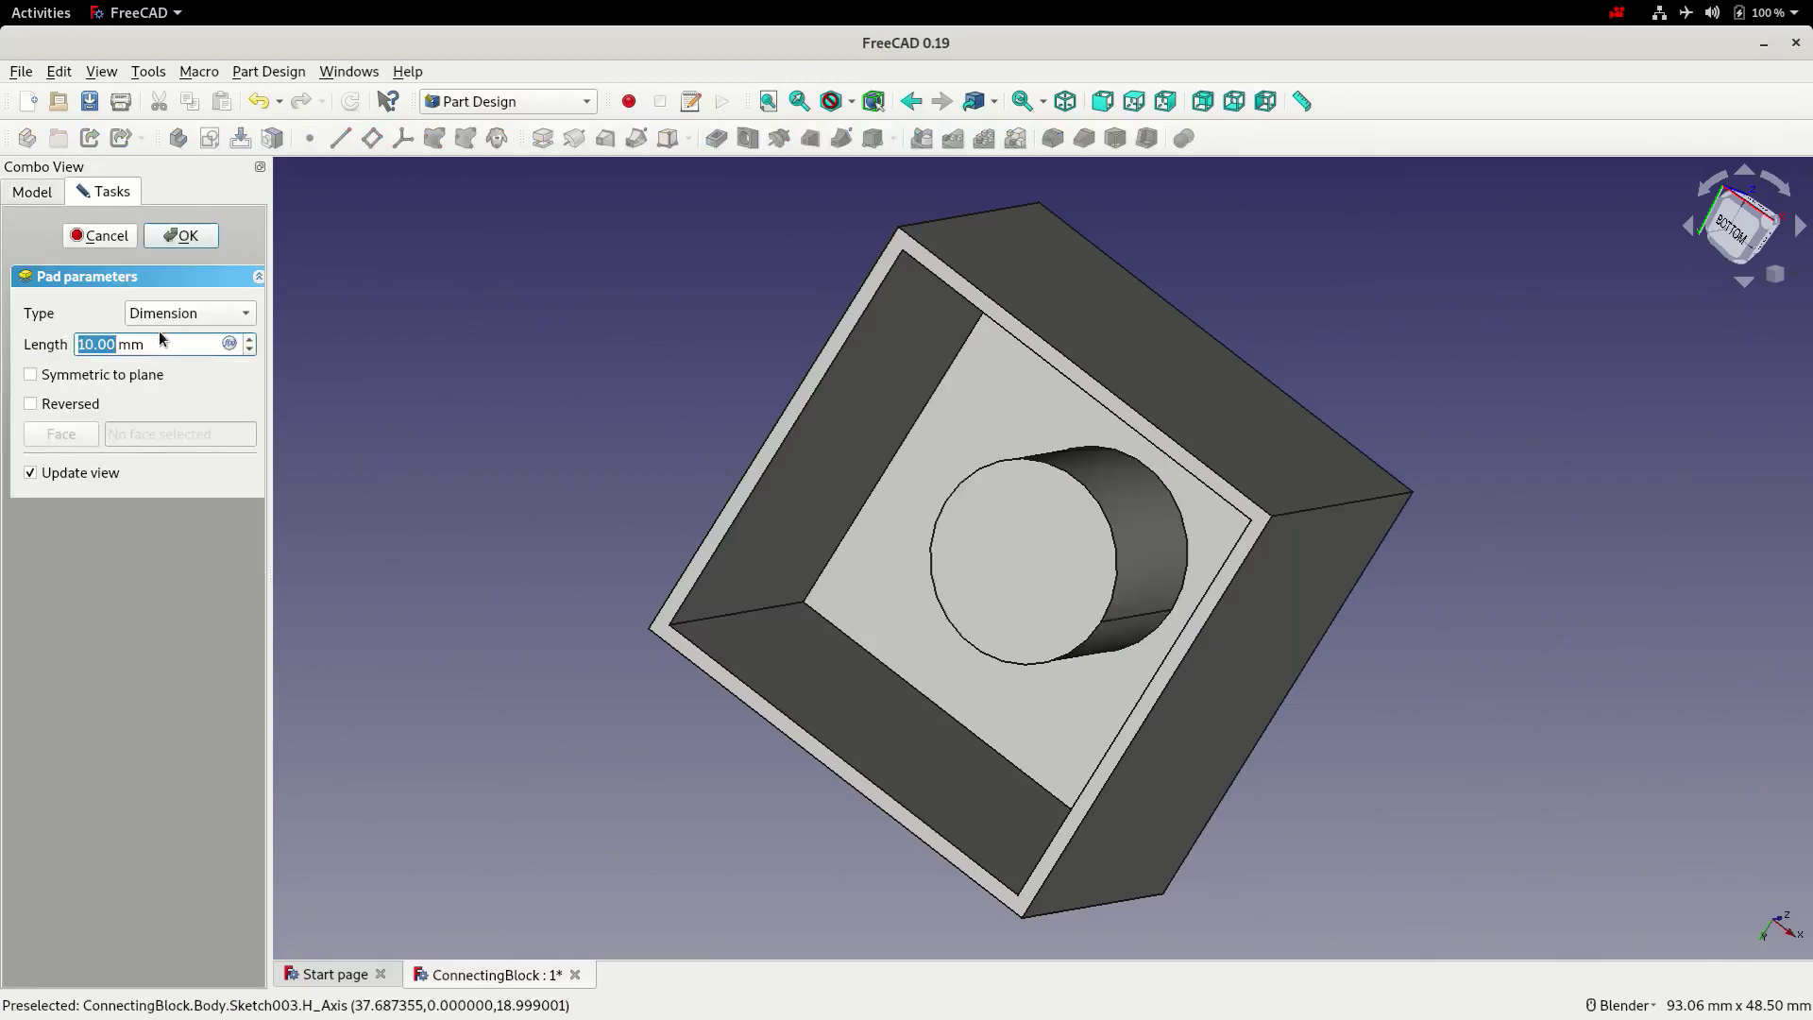
type("16")
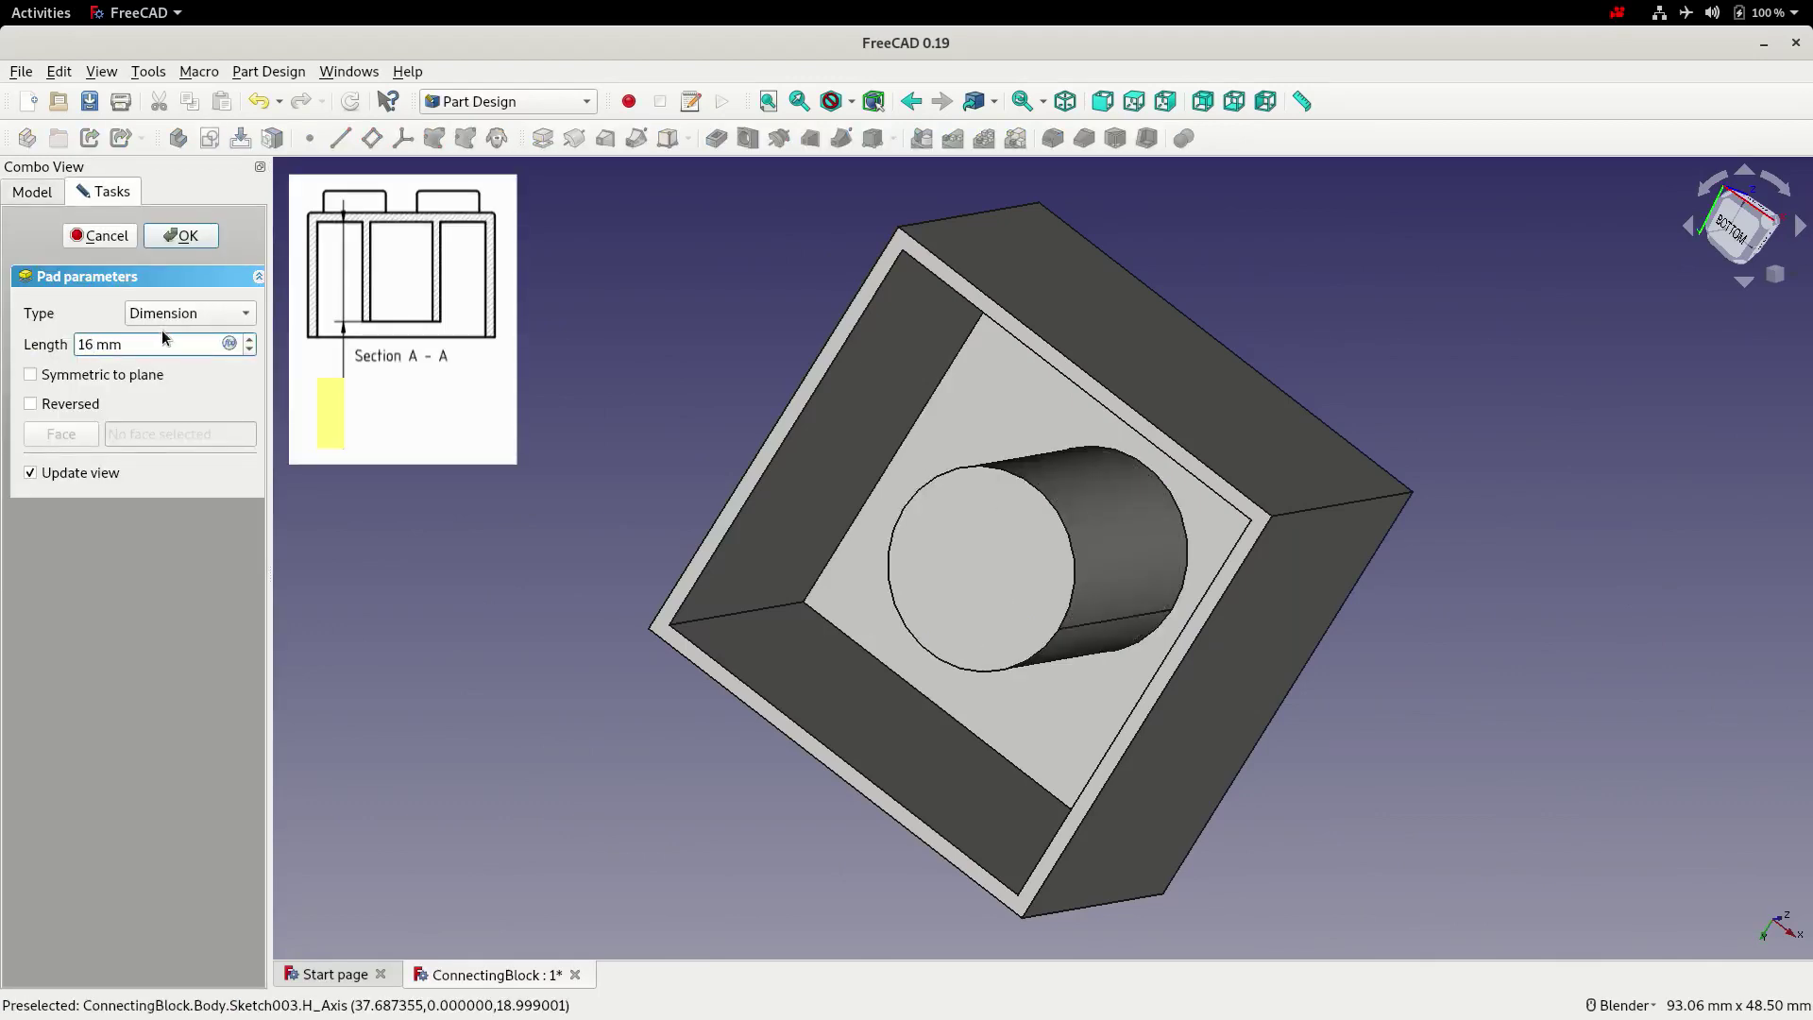
left_click(180, 235)
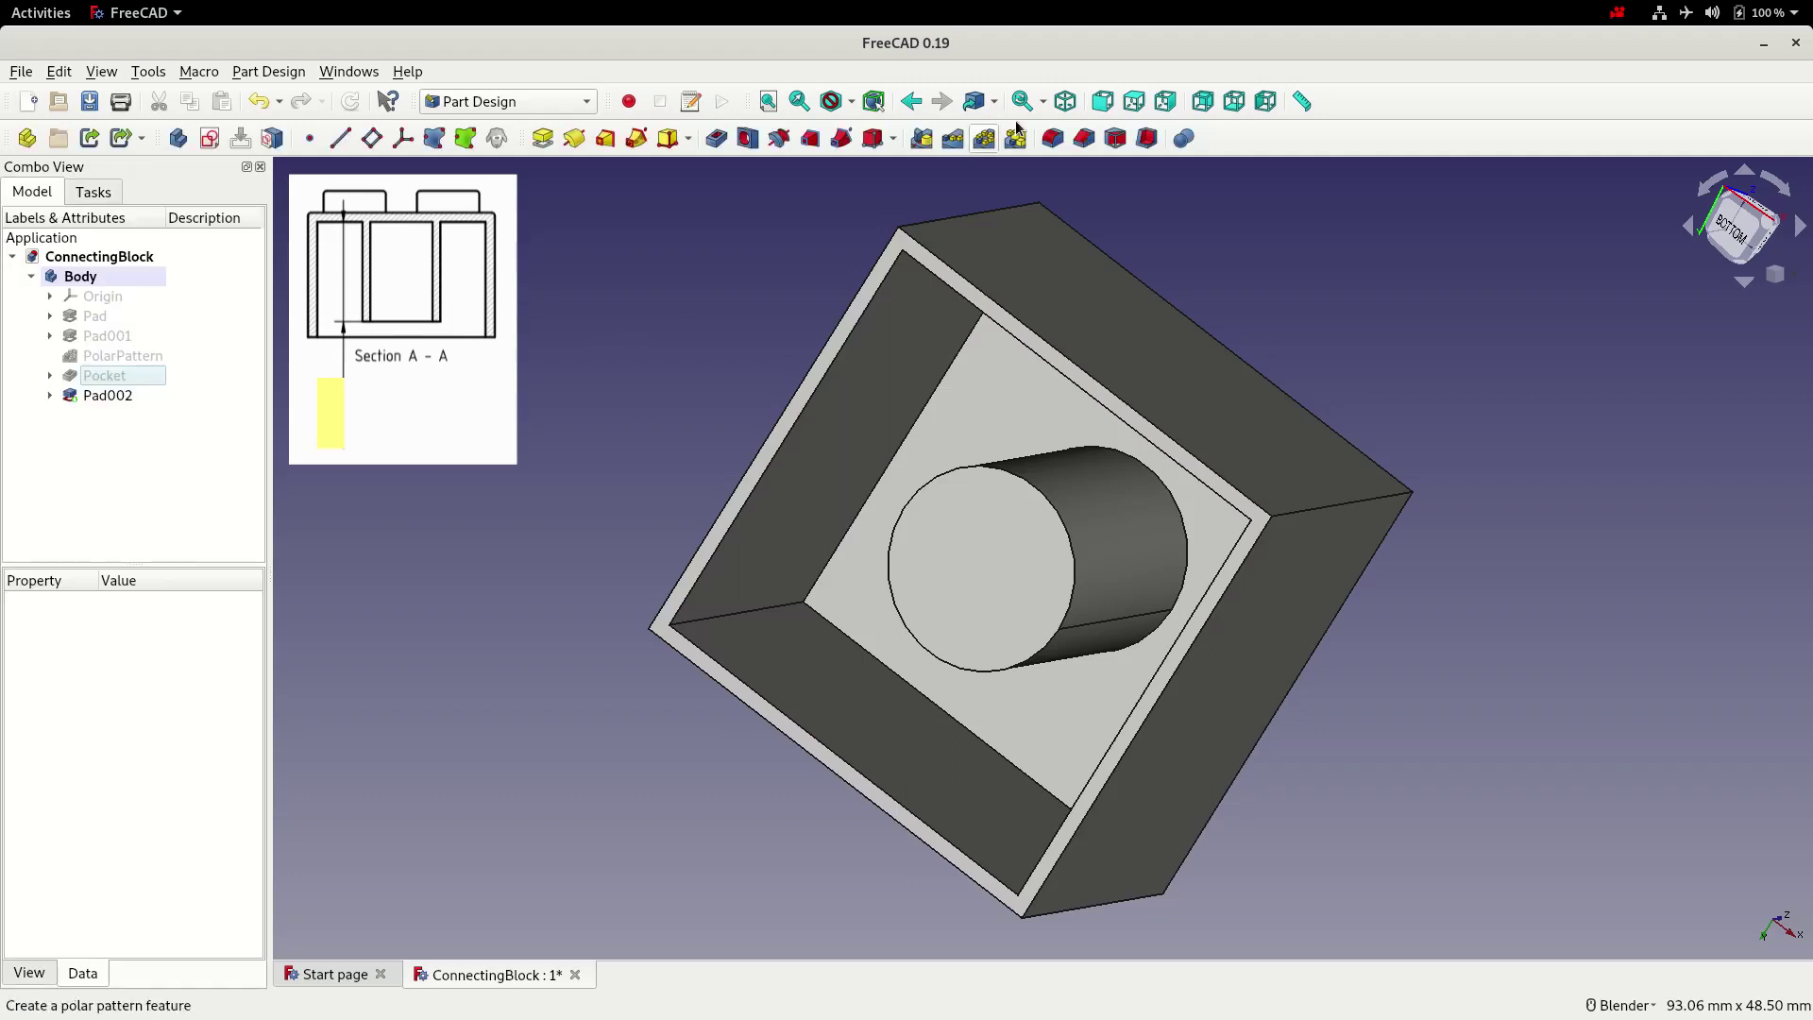
left_click(1066, 101)
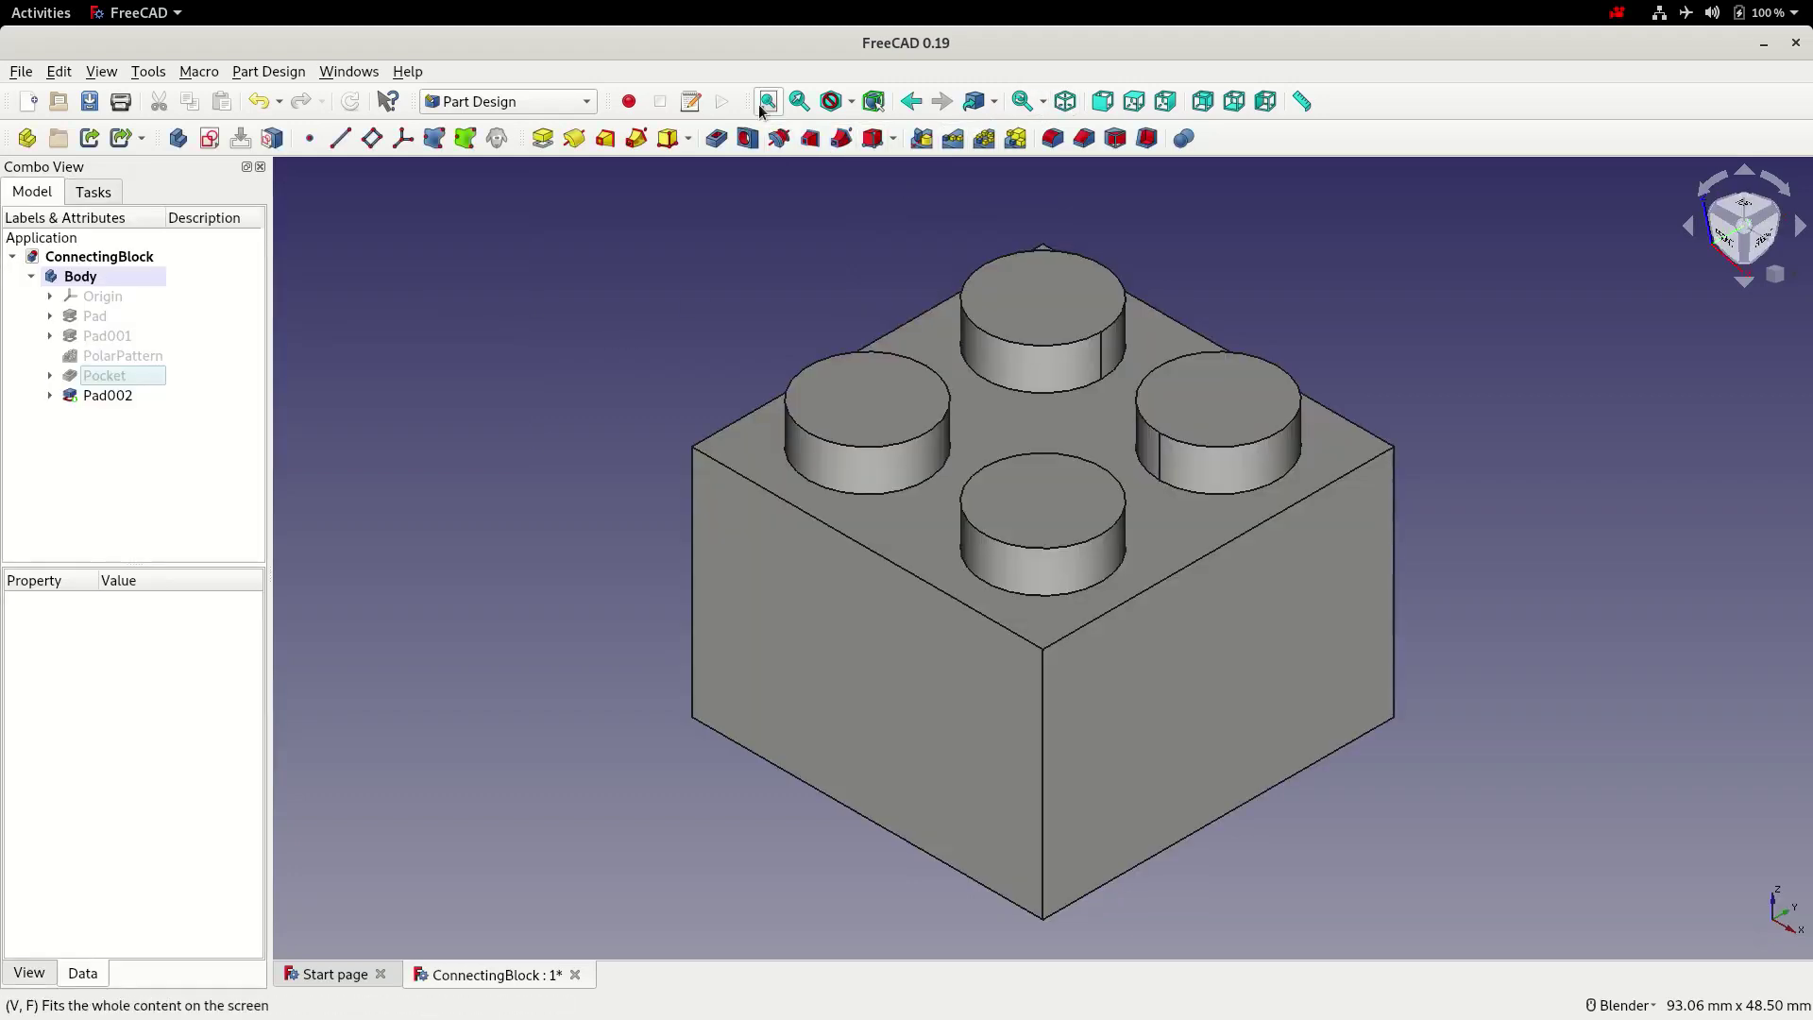
left_click(91, 101)
key("ctrl+z")
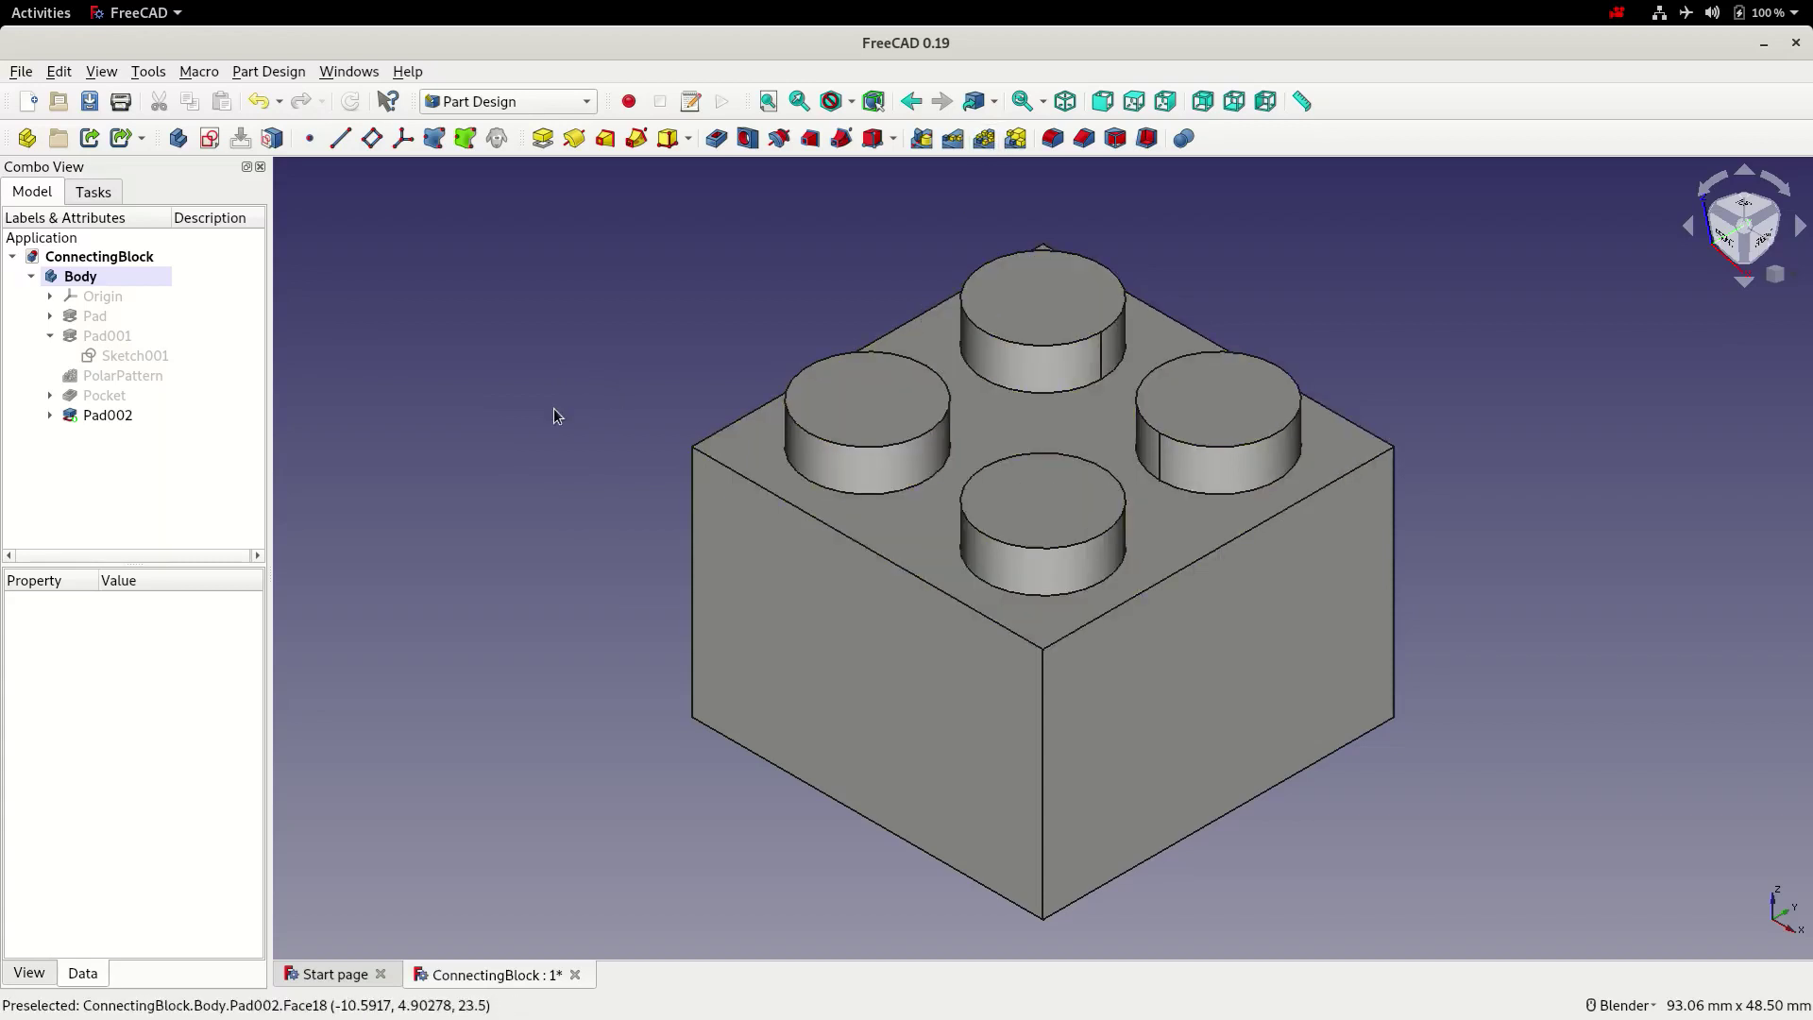
Edit the stud's sketch, Sketch001, and draw a concentric circle of about 3.34 mm radius inside the stud outline
double_click(116, 356)
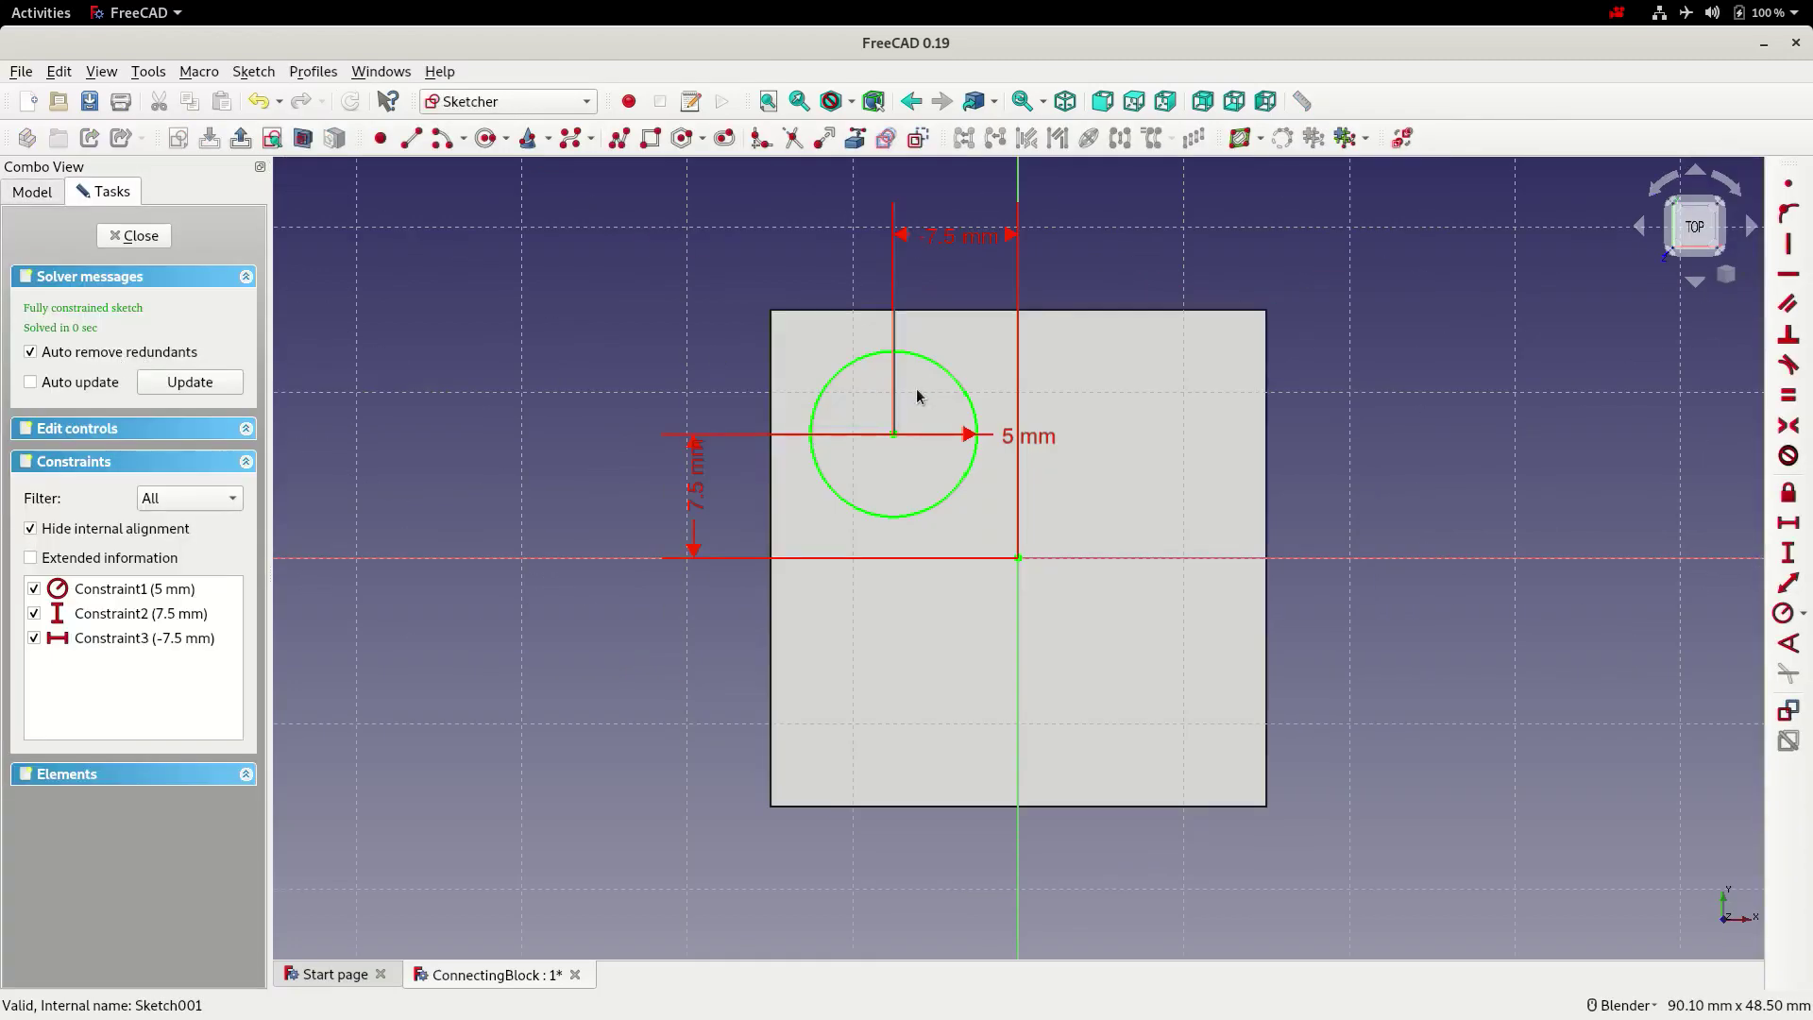
left_click(485, 138)
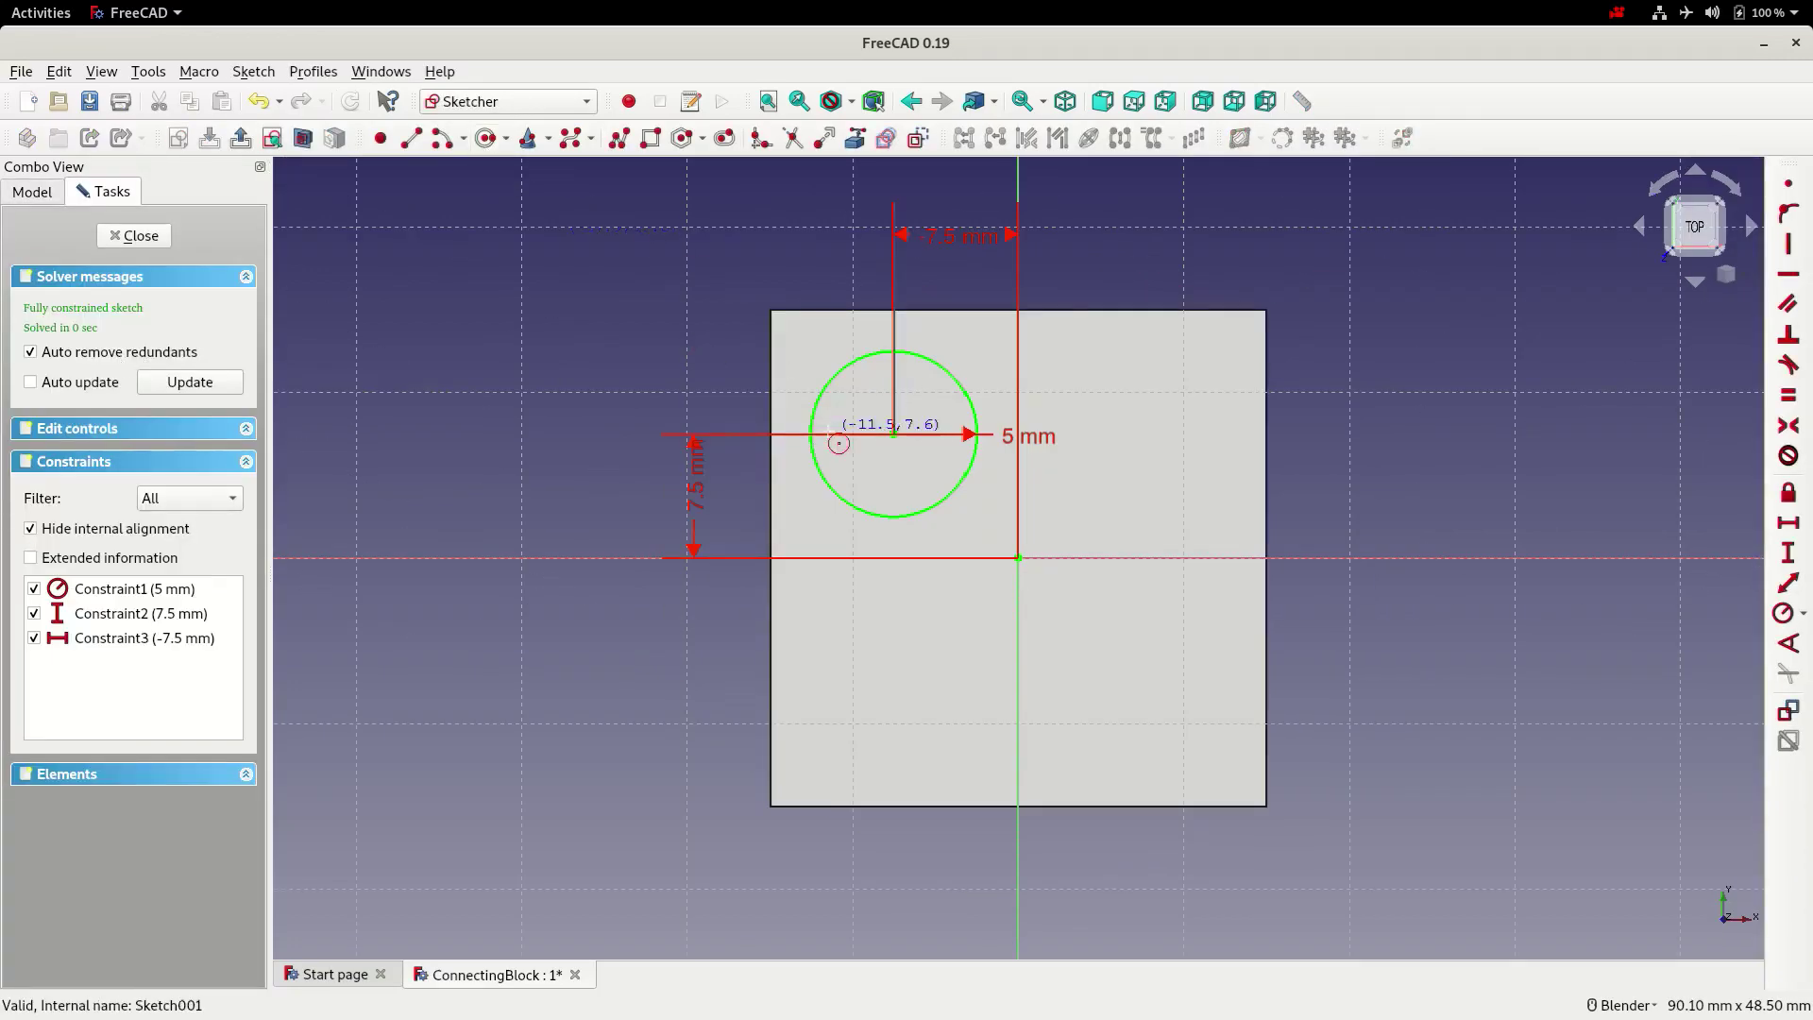
left_click(893, 435)
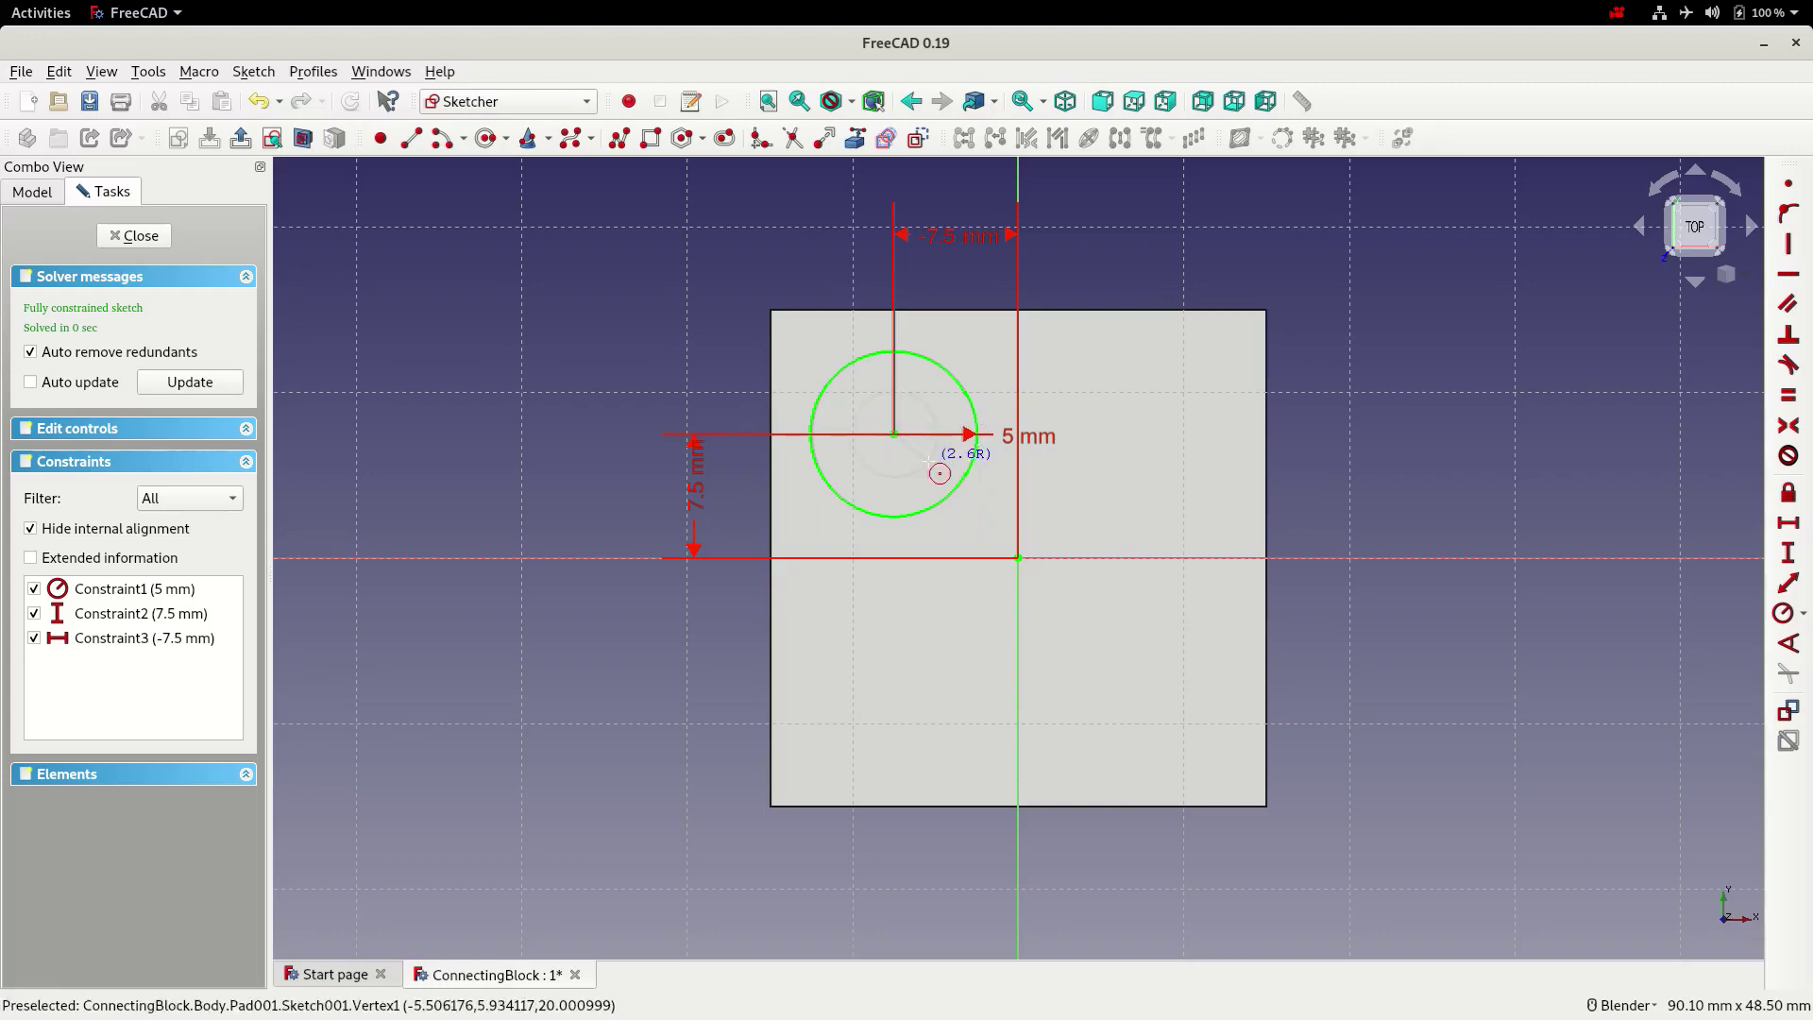
left_click(936, 469)
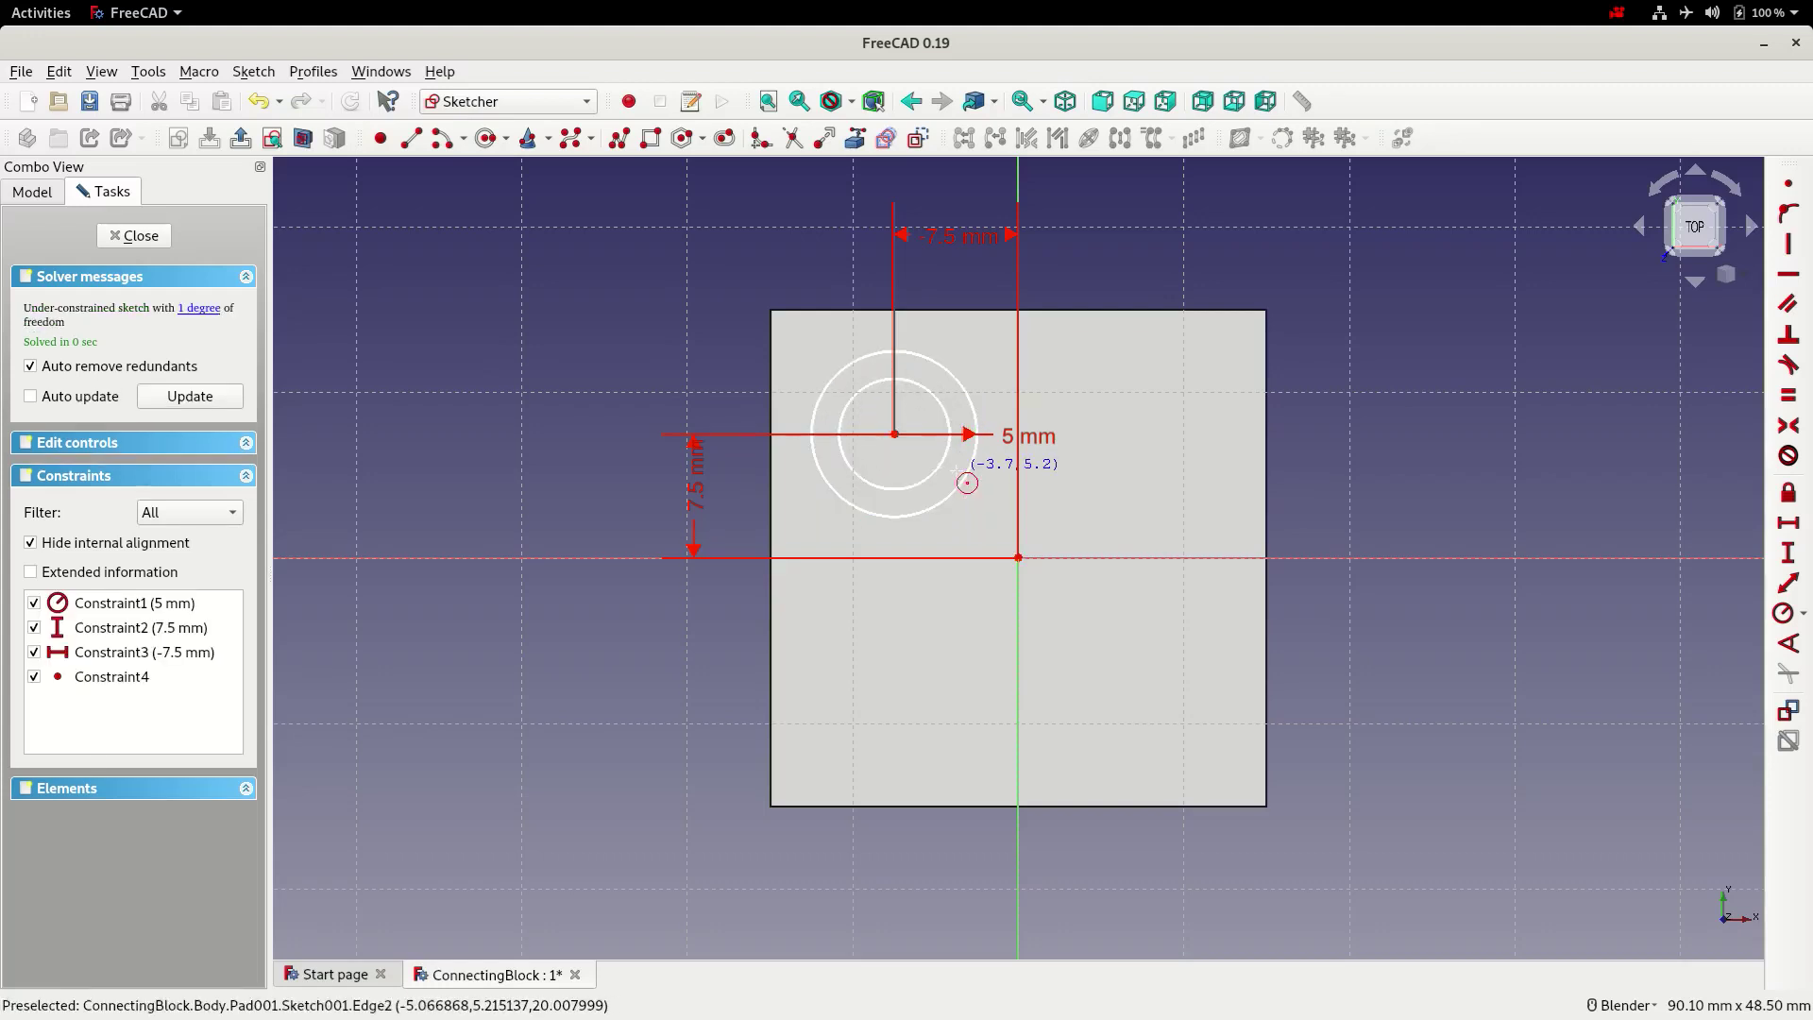
right_click(942, 468)
Constrain the stud's inner circle to a 4 mm radius and finish editing the sketch
left_click(940, 472)
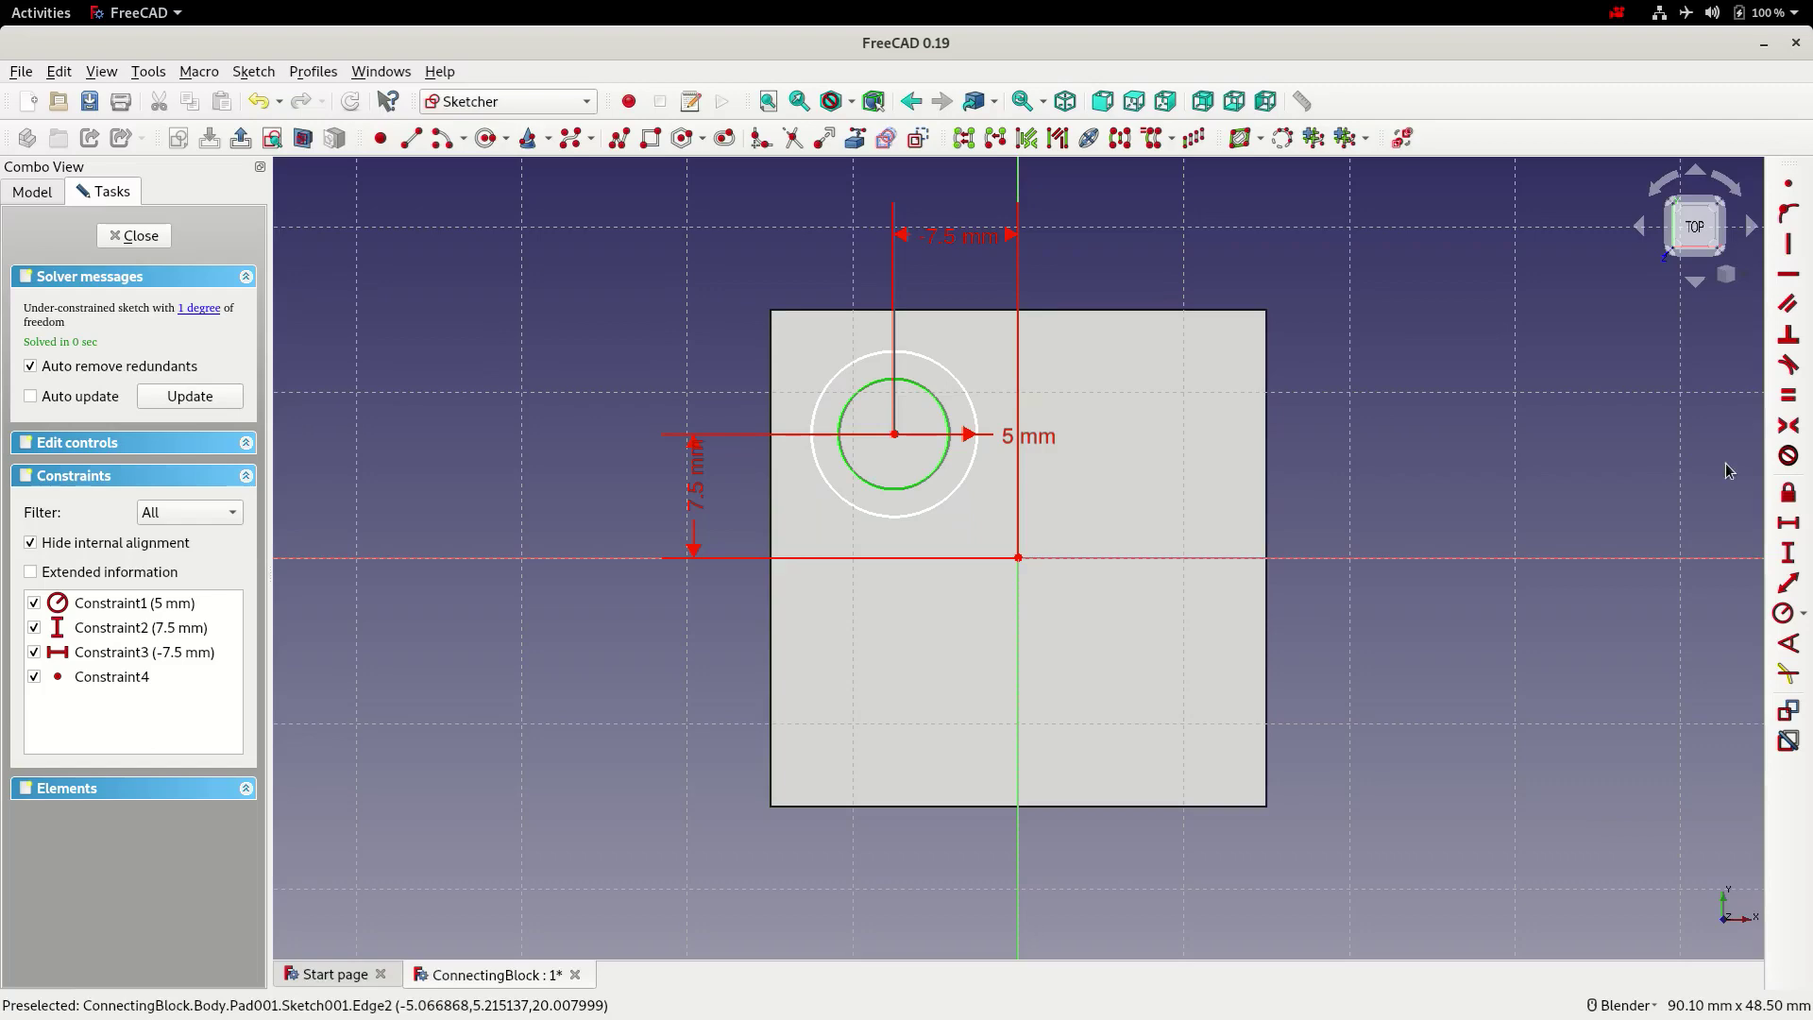
left_click(1783, 613)
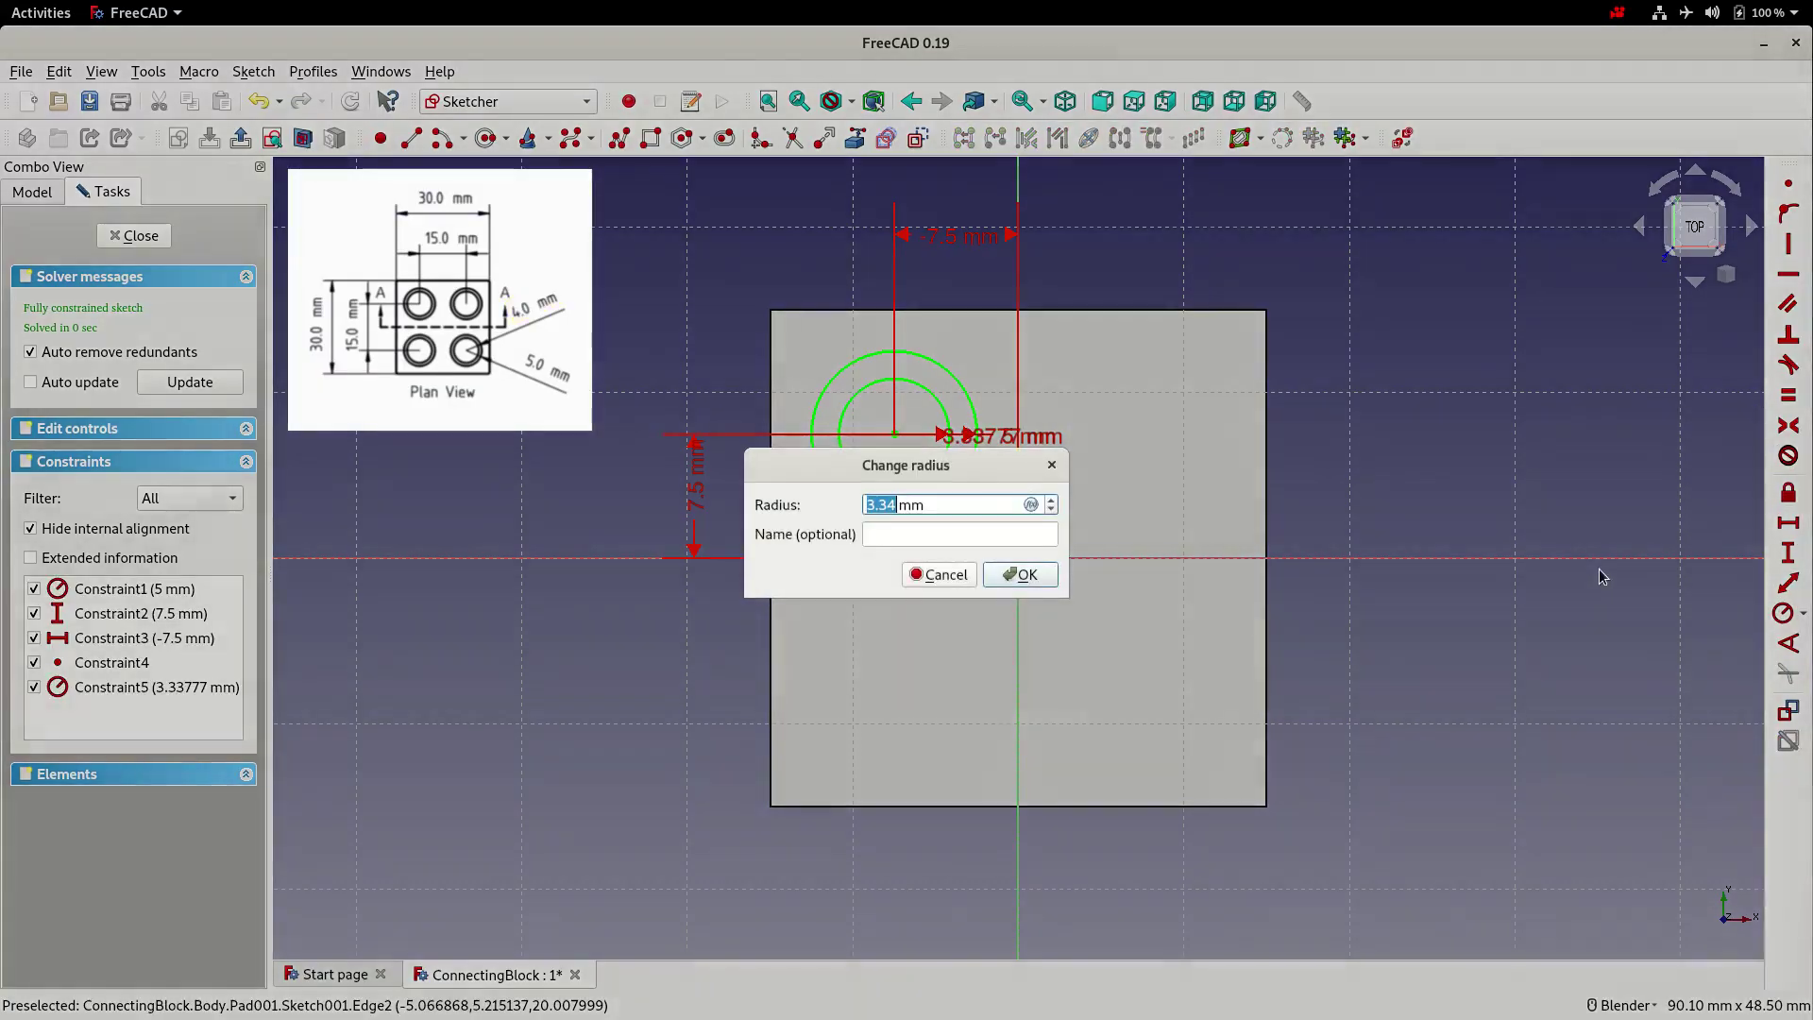
type("4")
key("Return")
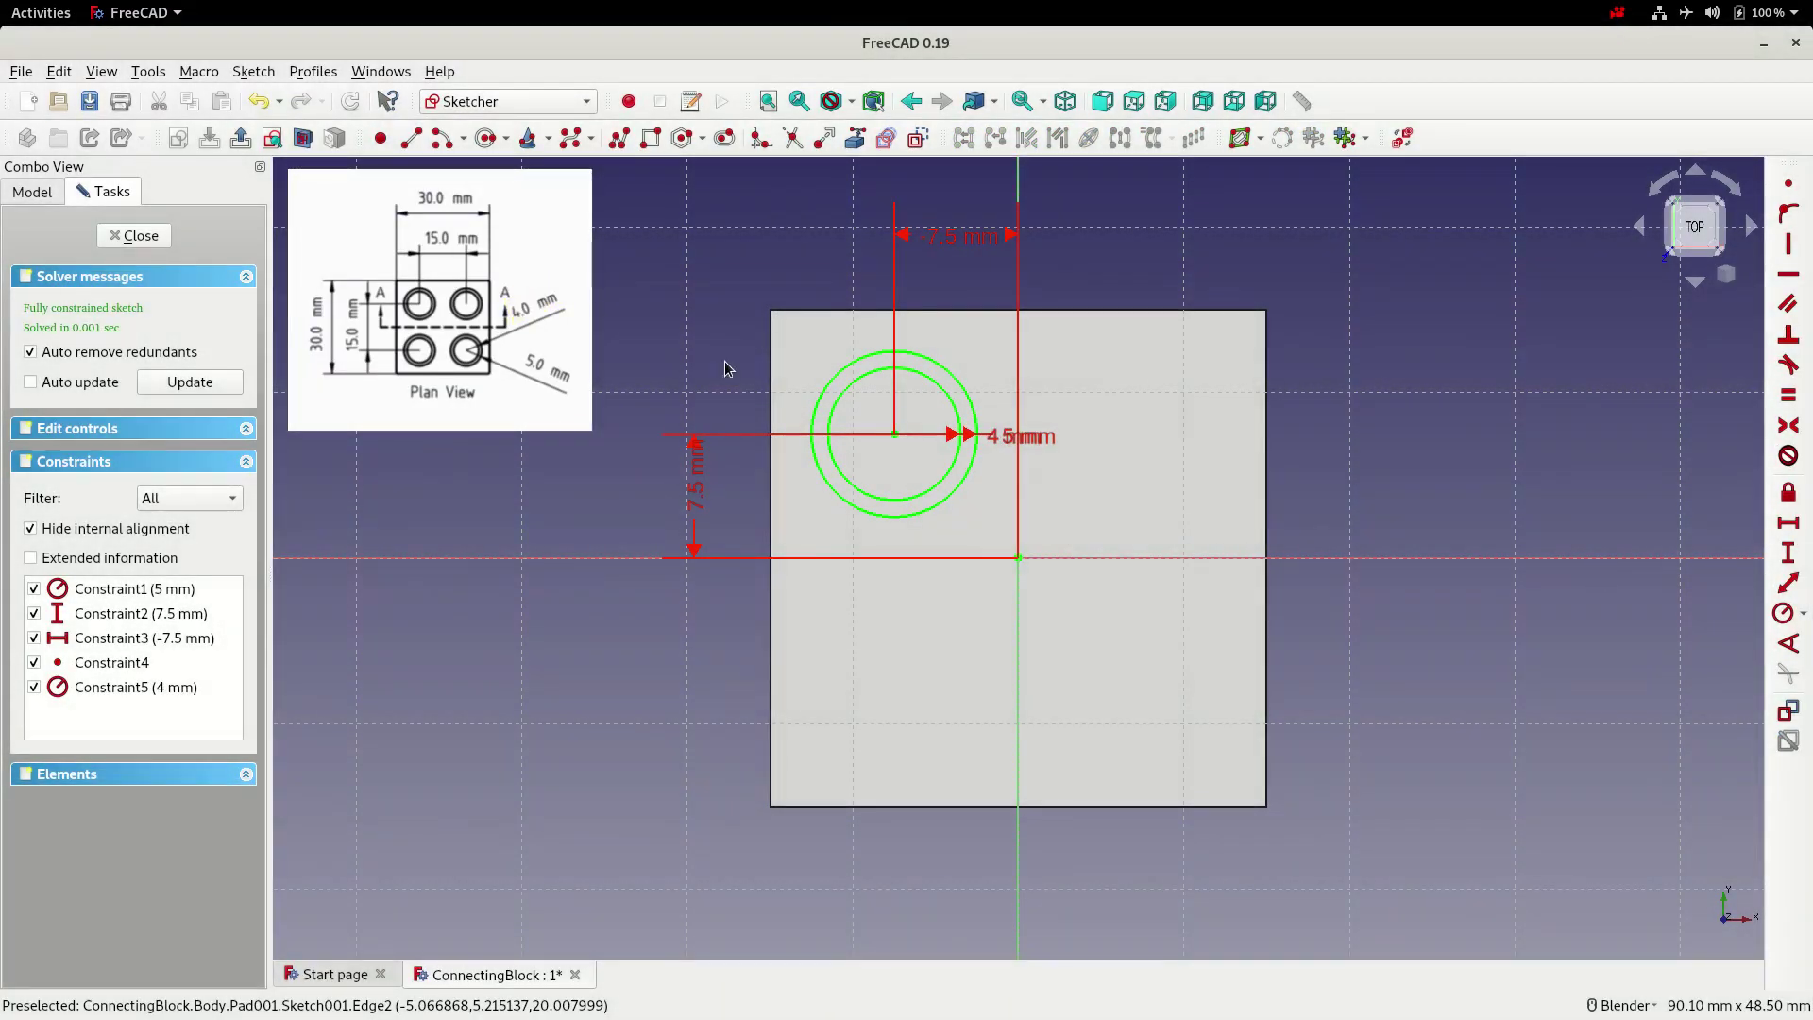
left_click(133, 236)
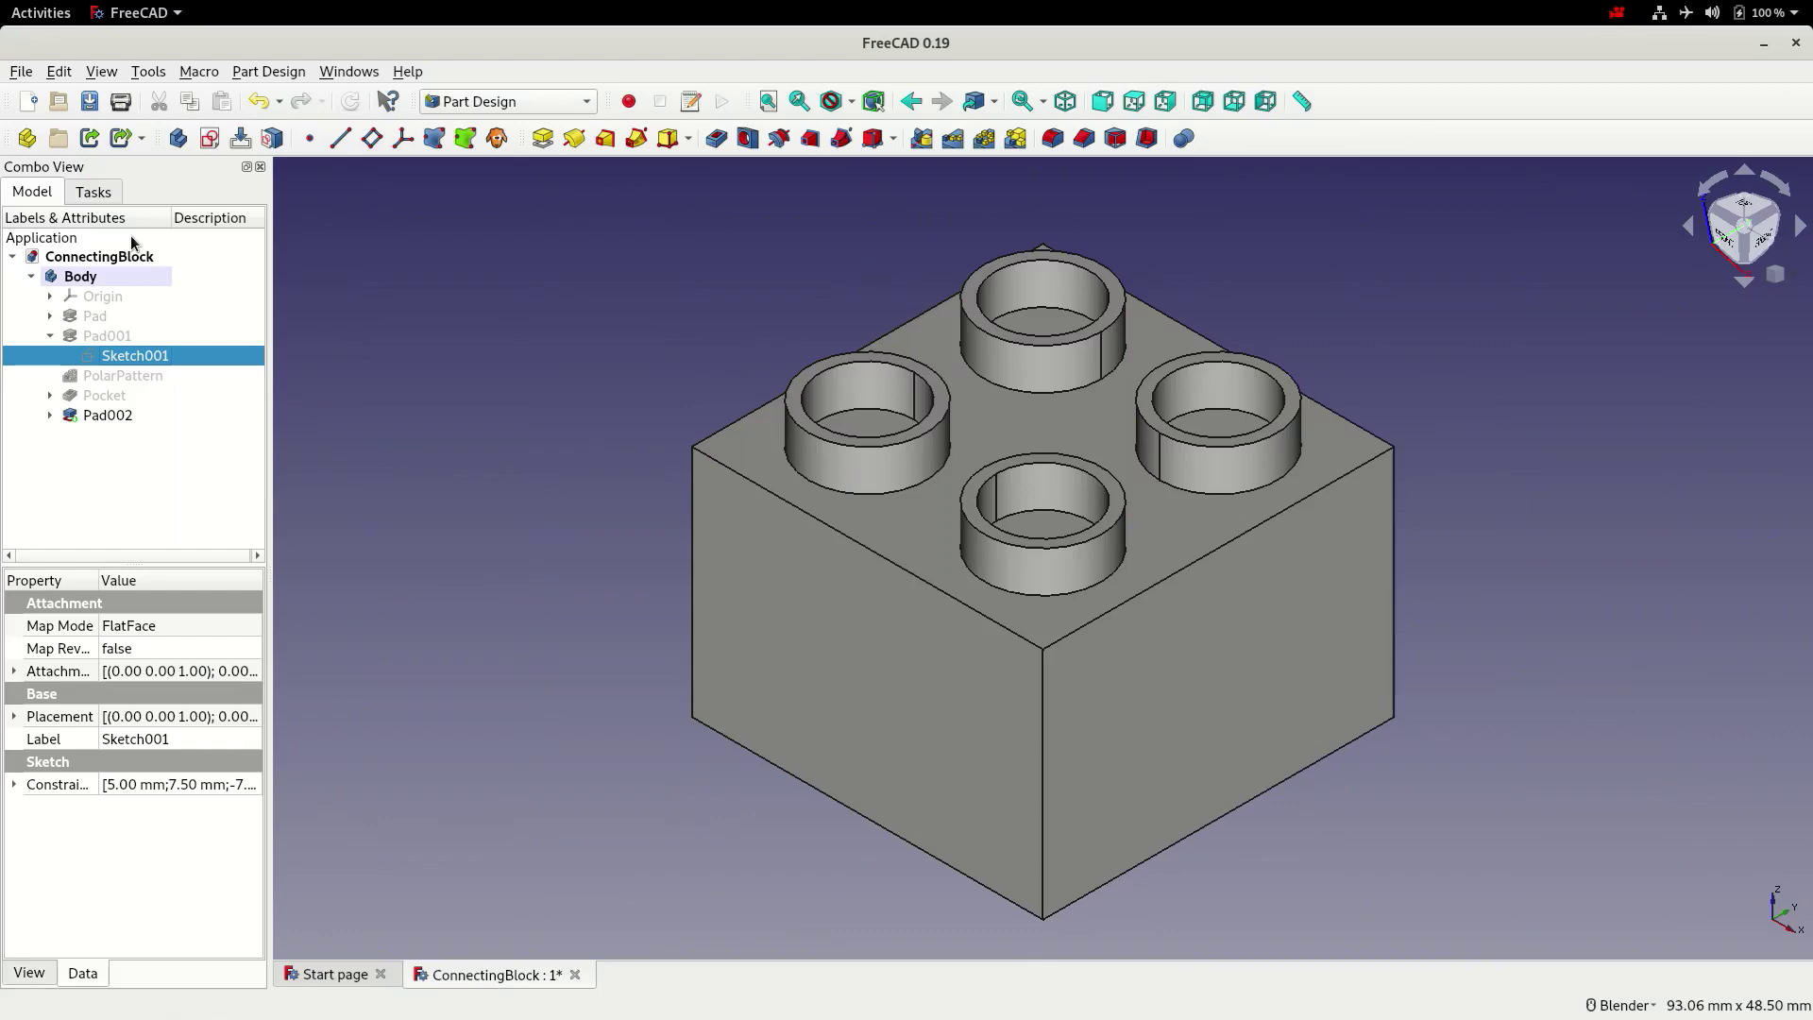
Edit the central tube's sketch, Sketch003, and draw a concentric circle of about 4.5 mm radius inside its outline
mouse_move(560, 607)
middle_mouse_down()
mouse_move(1080, 356)
mouse_move(1058, 420)
middle_mouse_up()
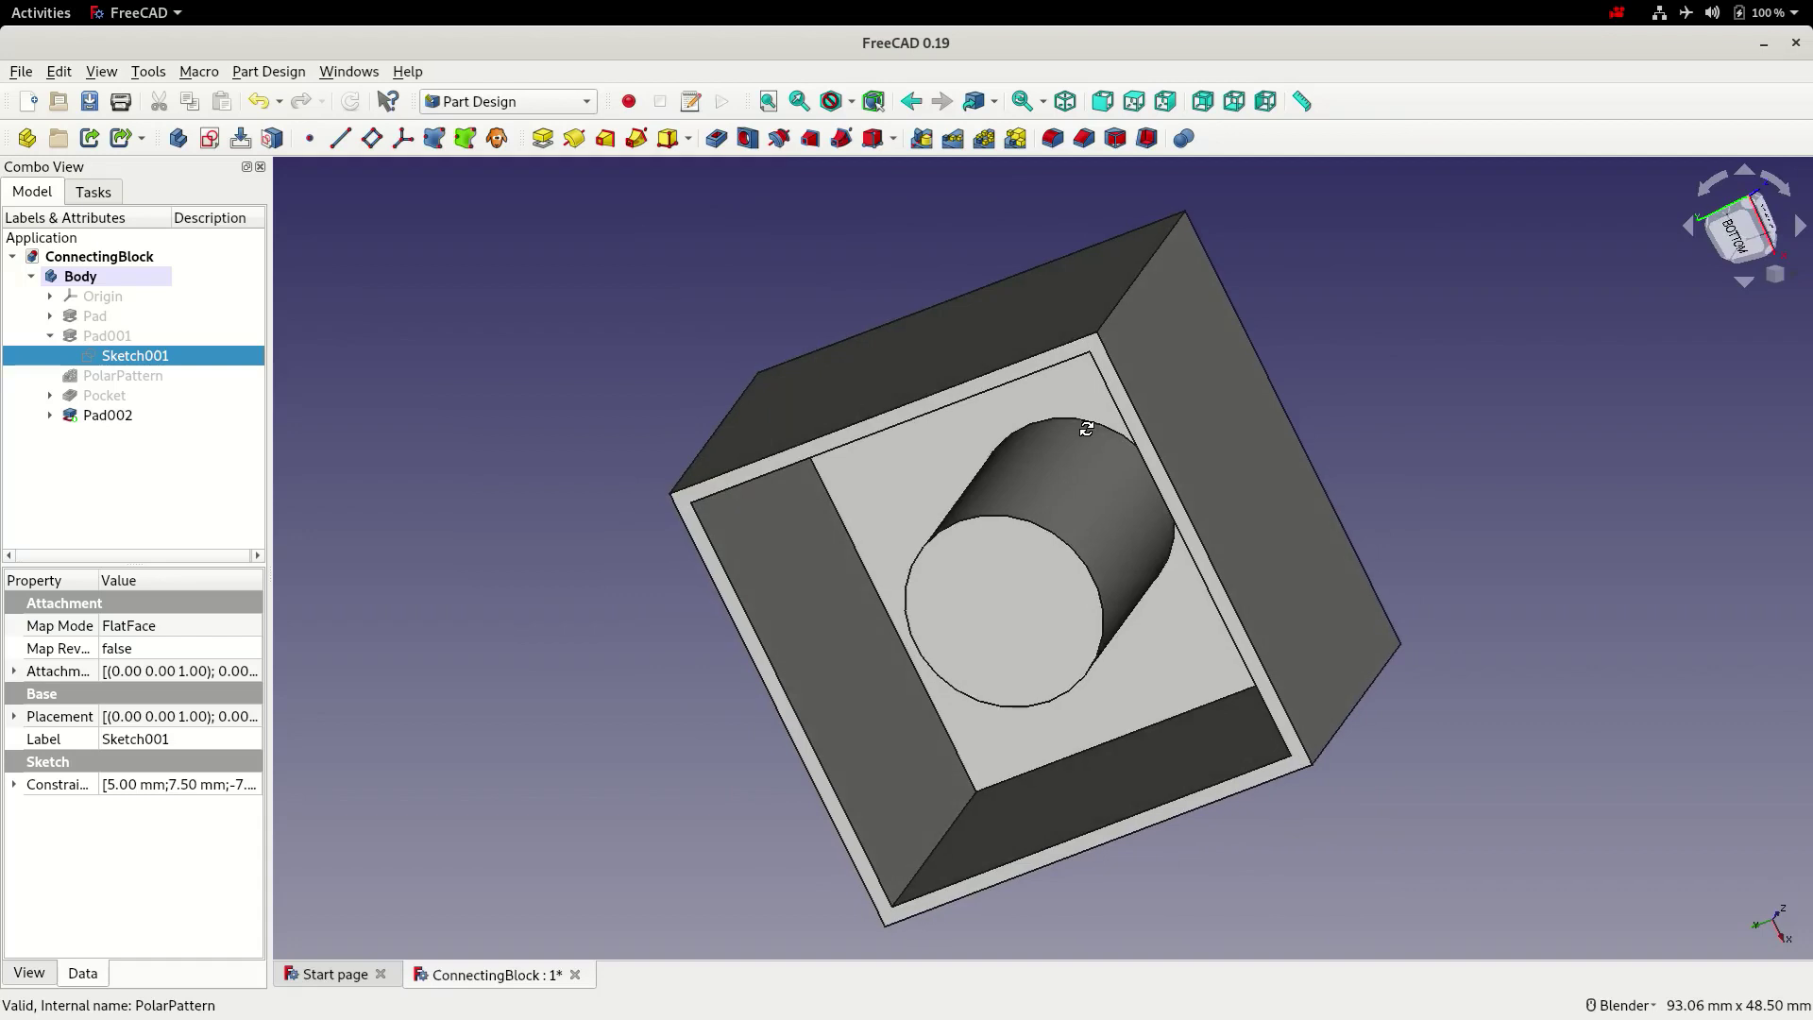
left_click(51, 337)
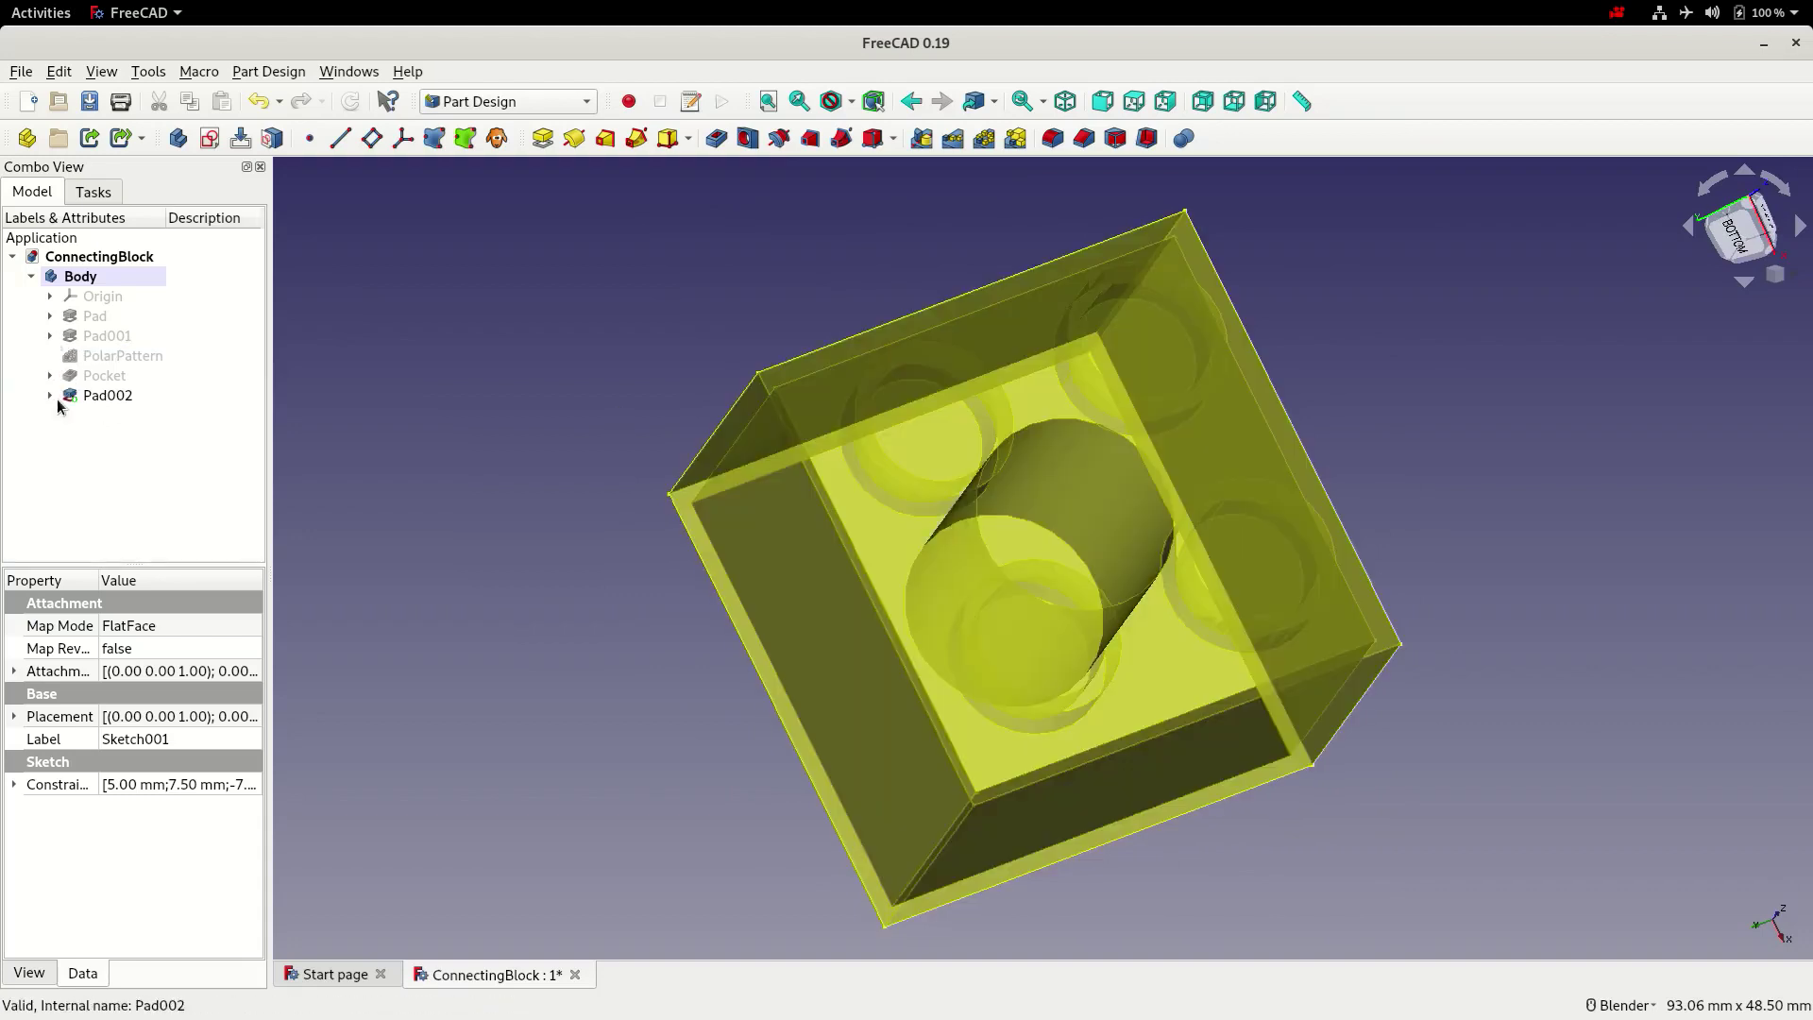
left_click(50, 375)
left_click(104, 395)
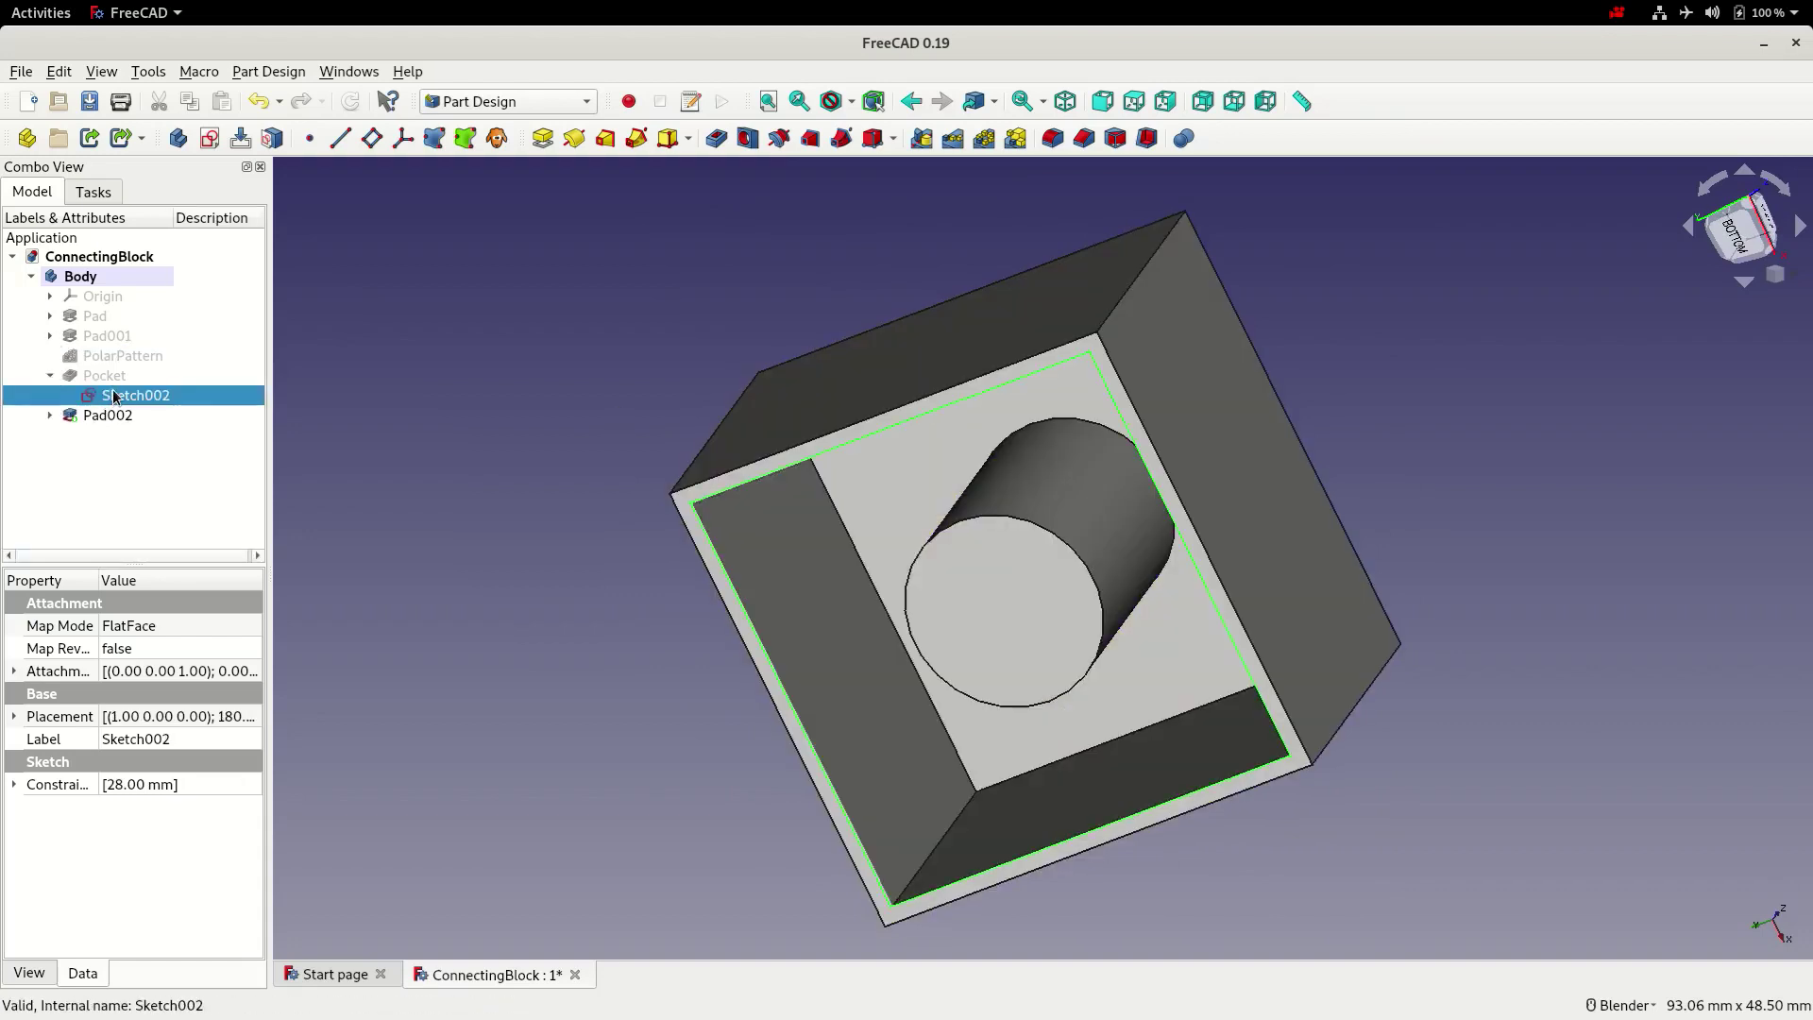
left_click(50, 416)
left_click(107, 434)
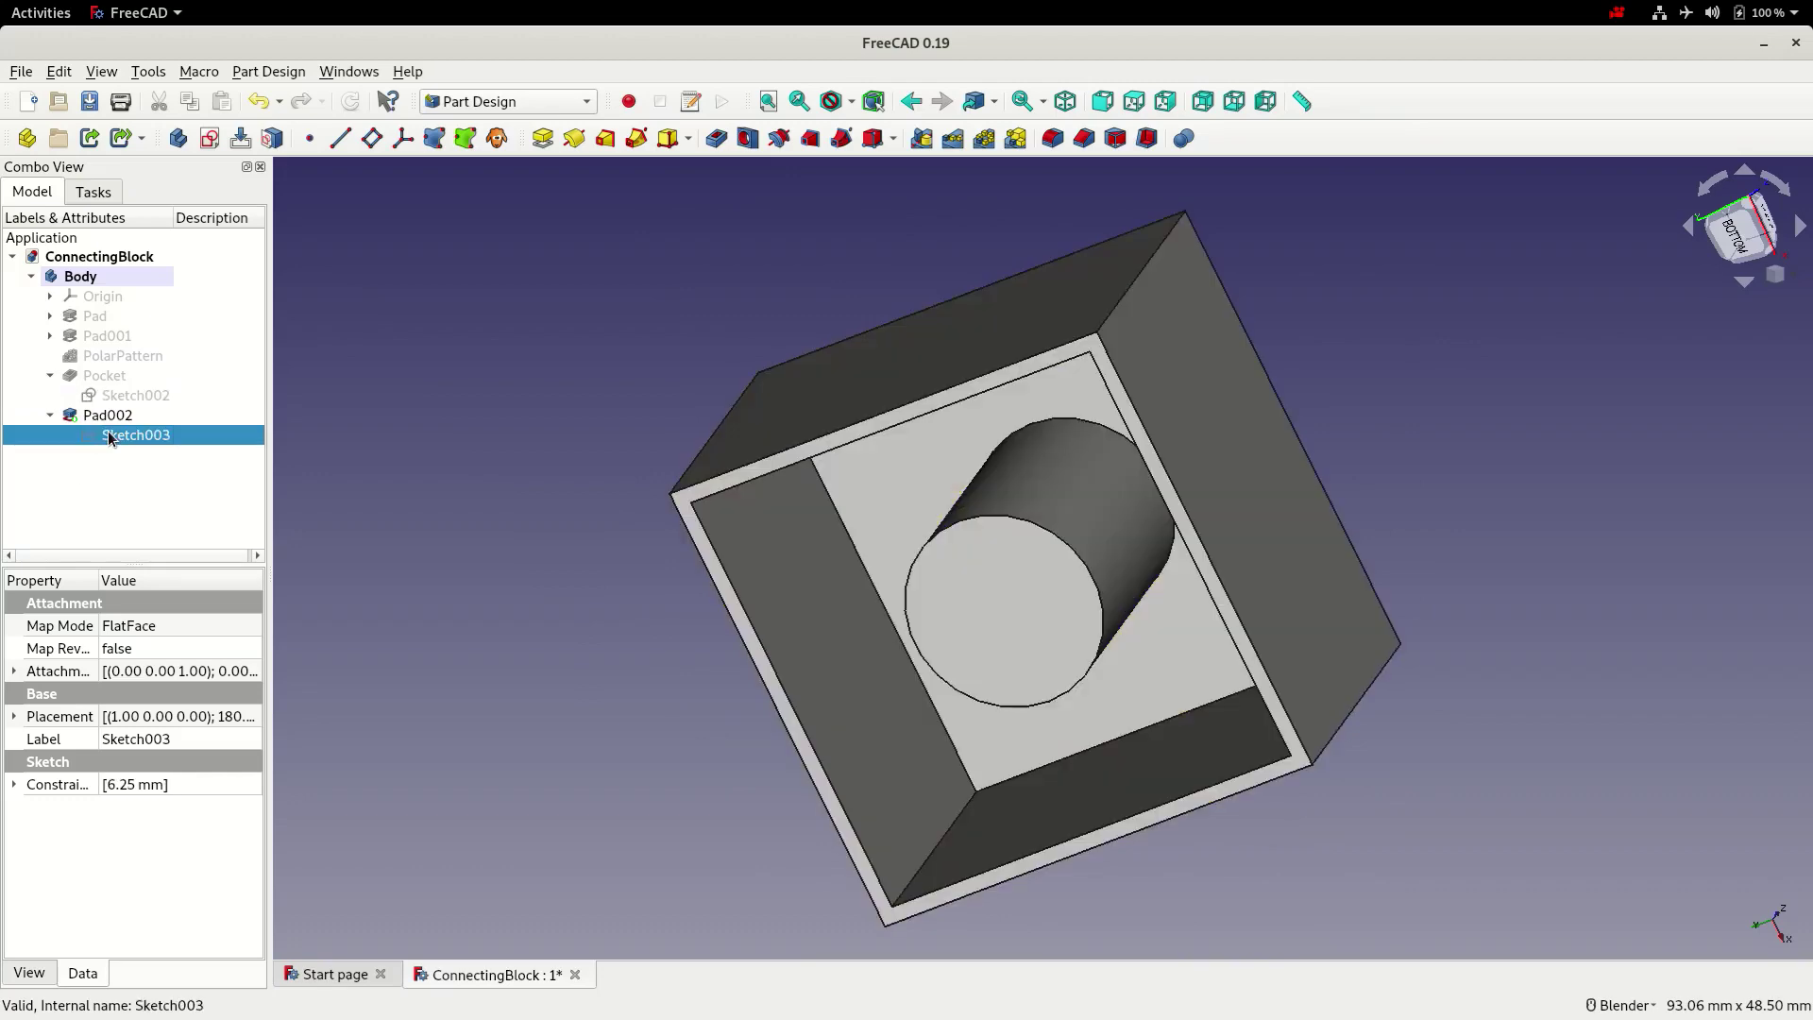
double_click(134, 439)
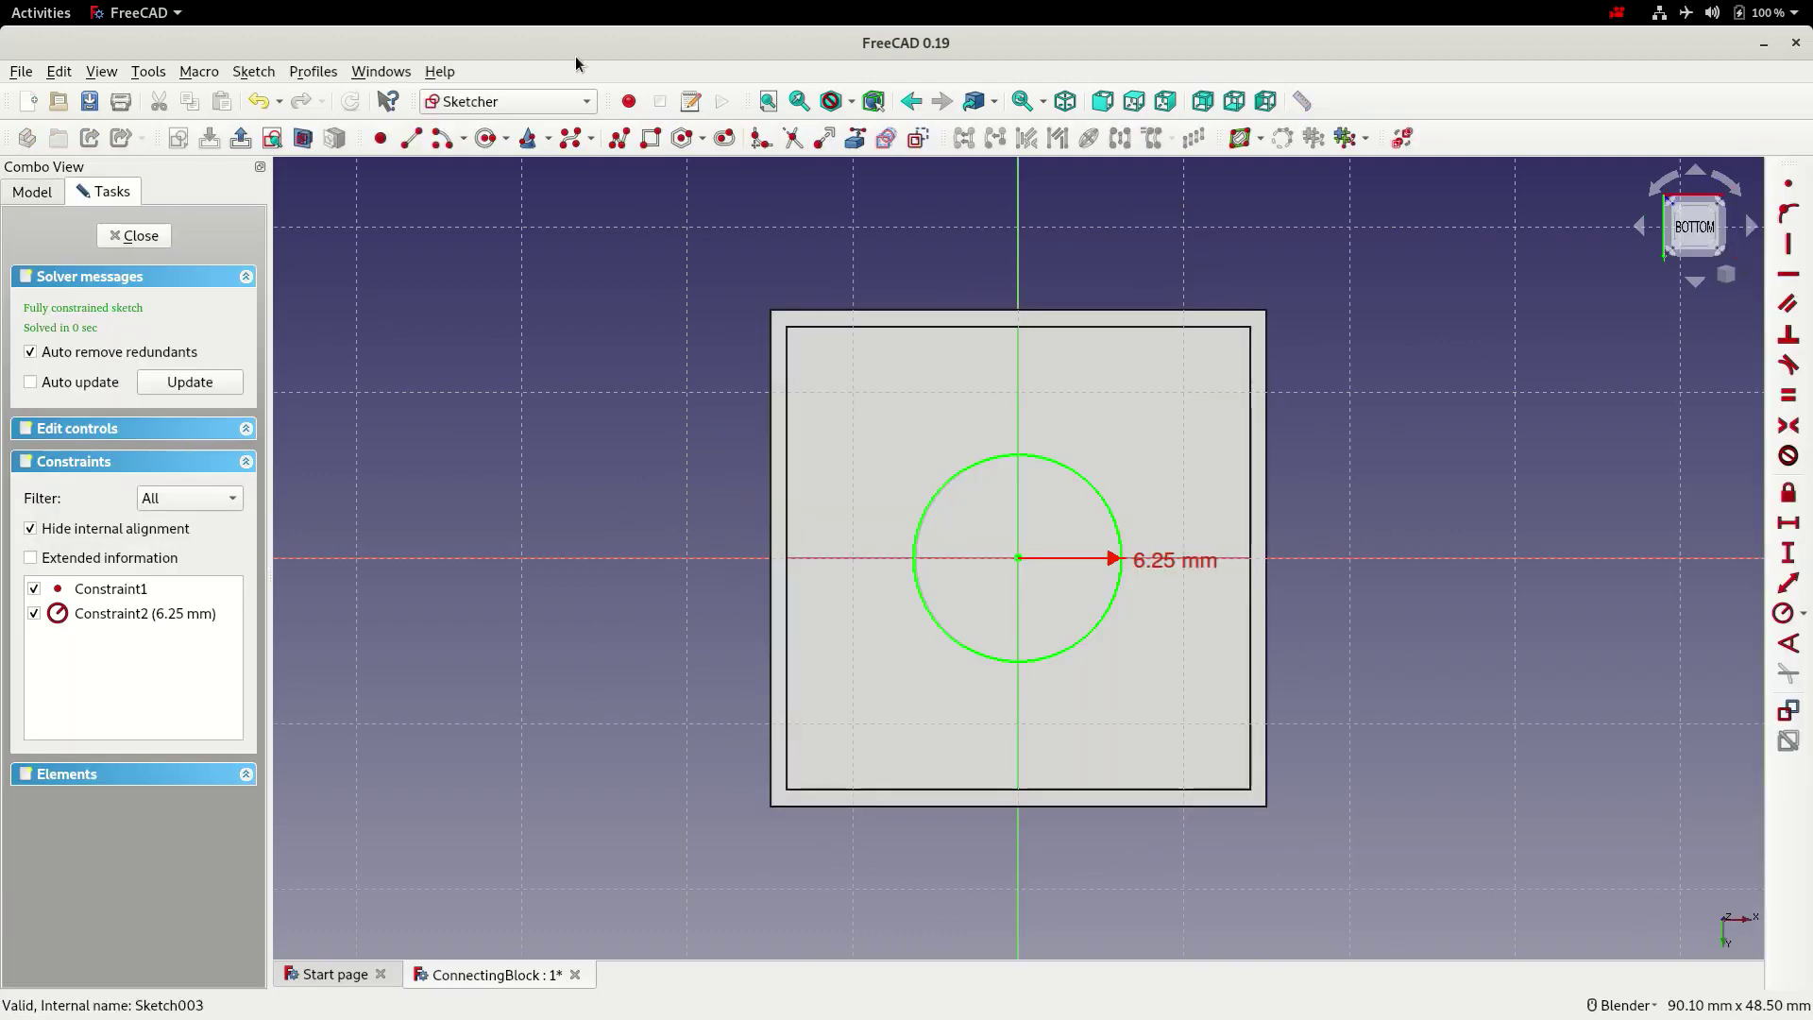
left_click(486, 138)
left_click(1018, 557)
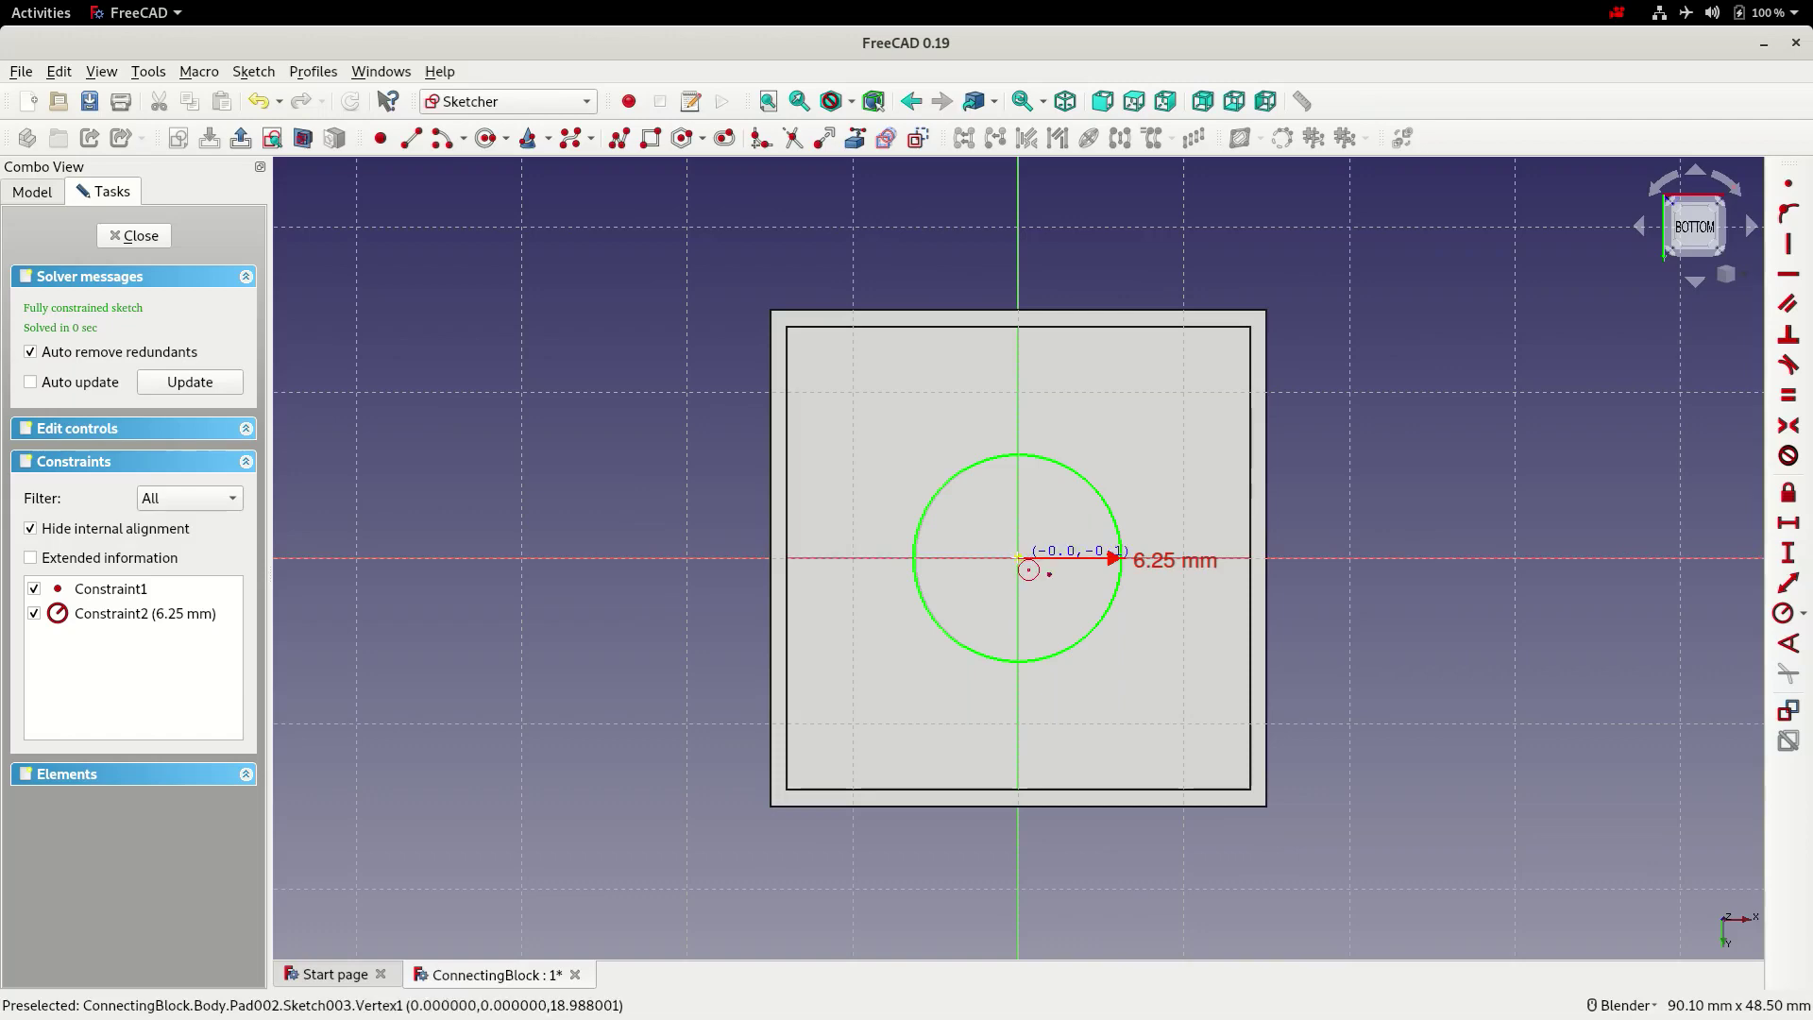
left_click(1073, 609)
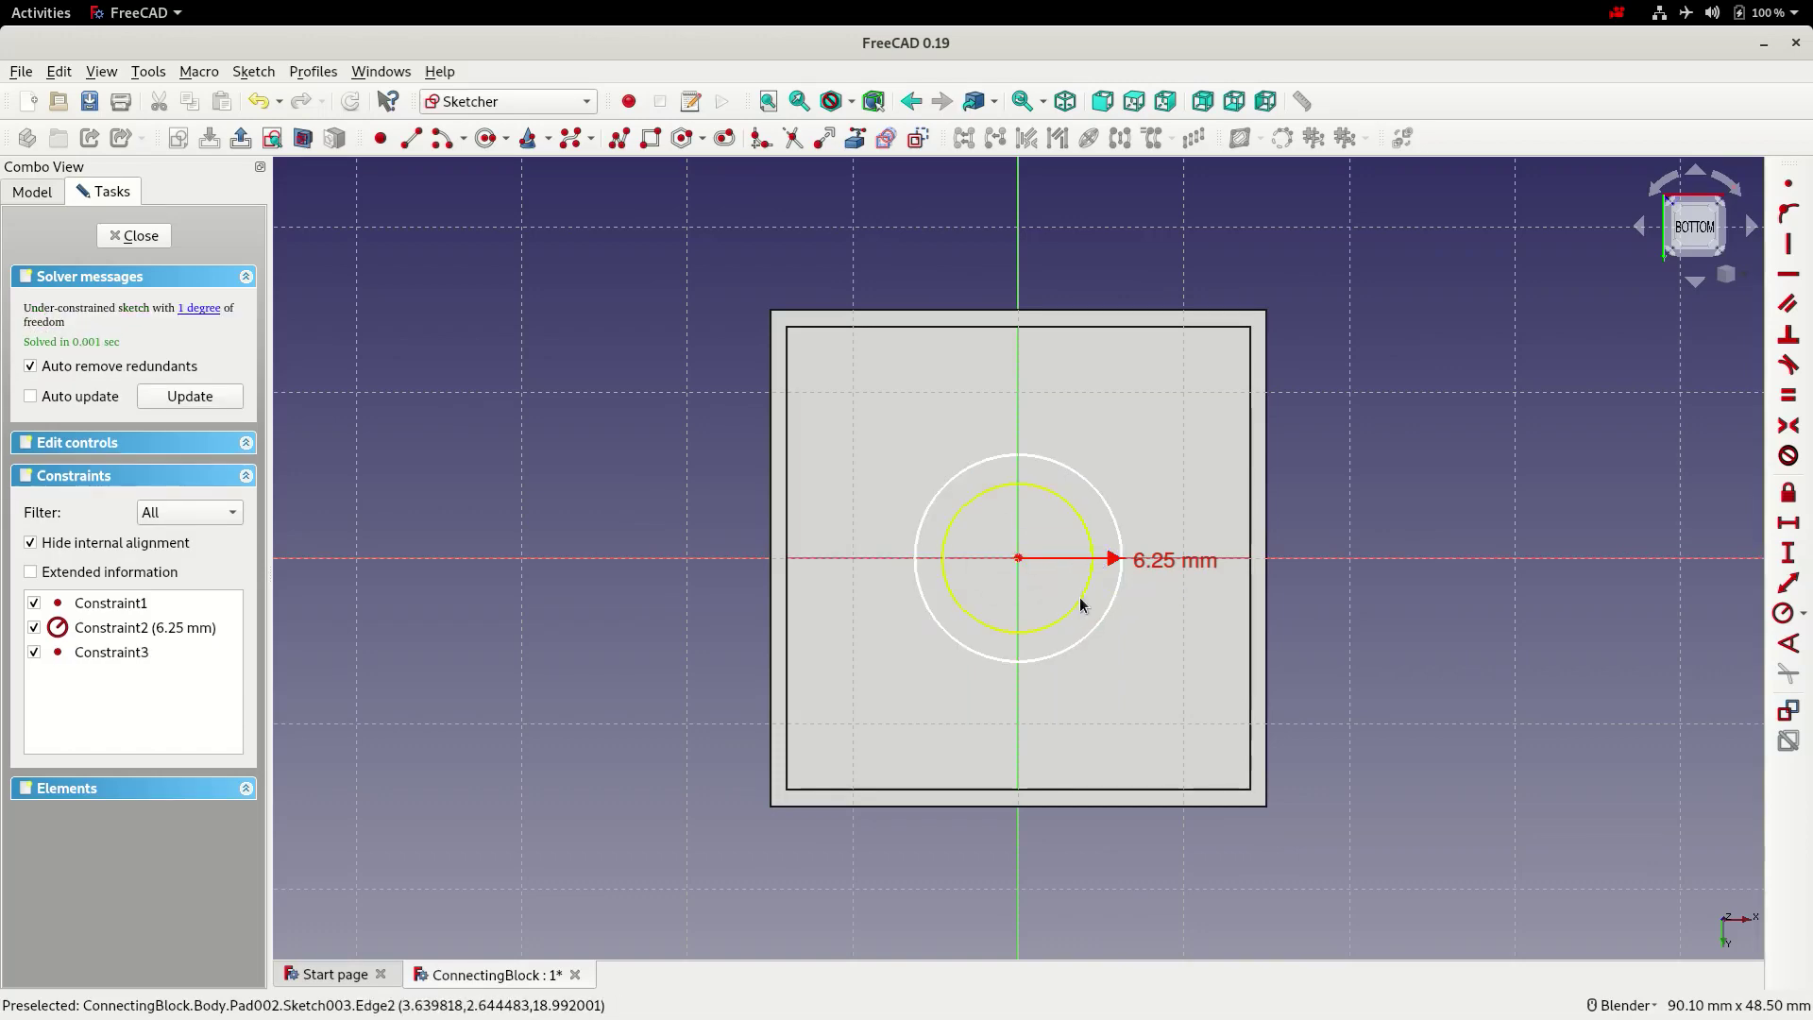
Constrain the tube's inner circle to a 5 mm radius, space the radius labels apart, and finish editing the sketch
left_click(1082, 605)
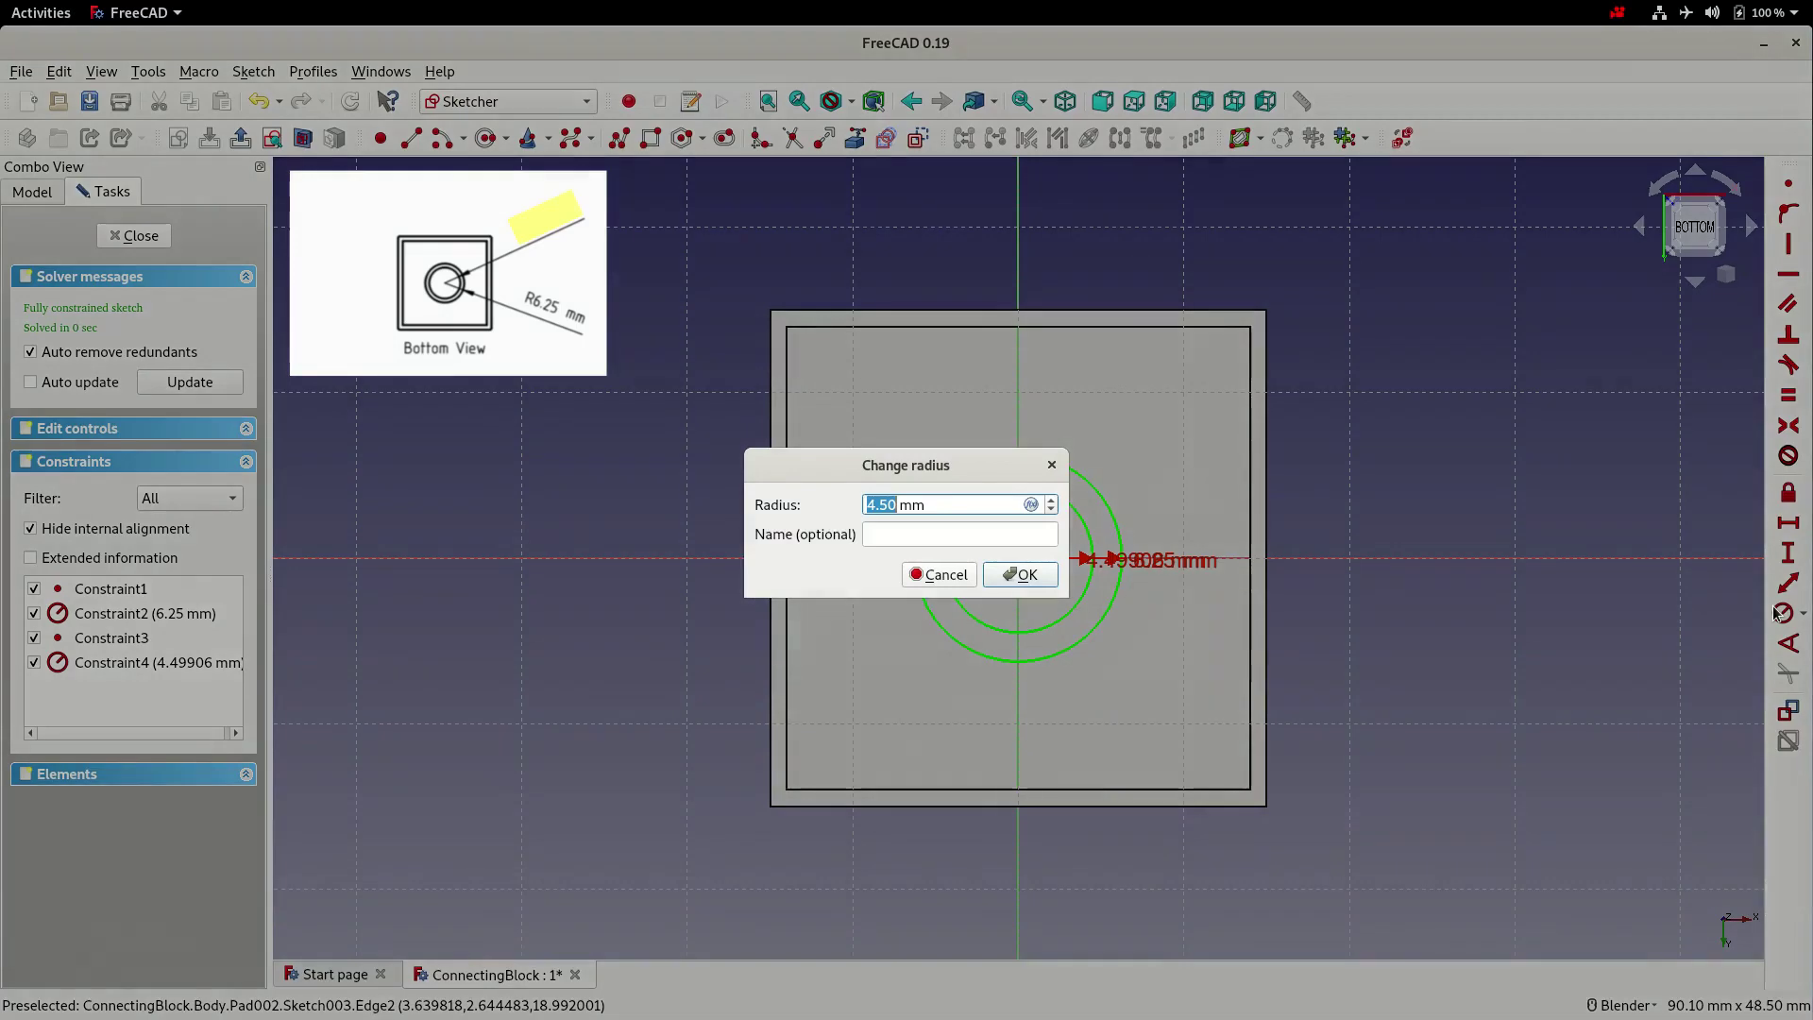
type("5")
key("Return")
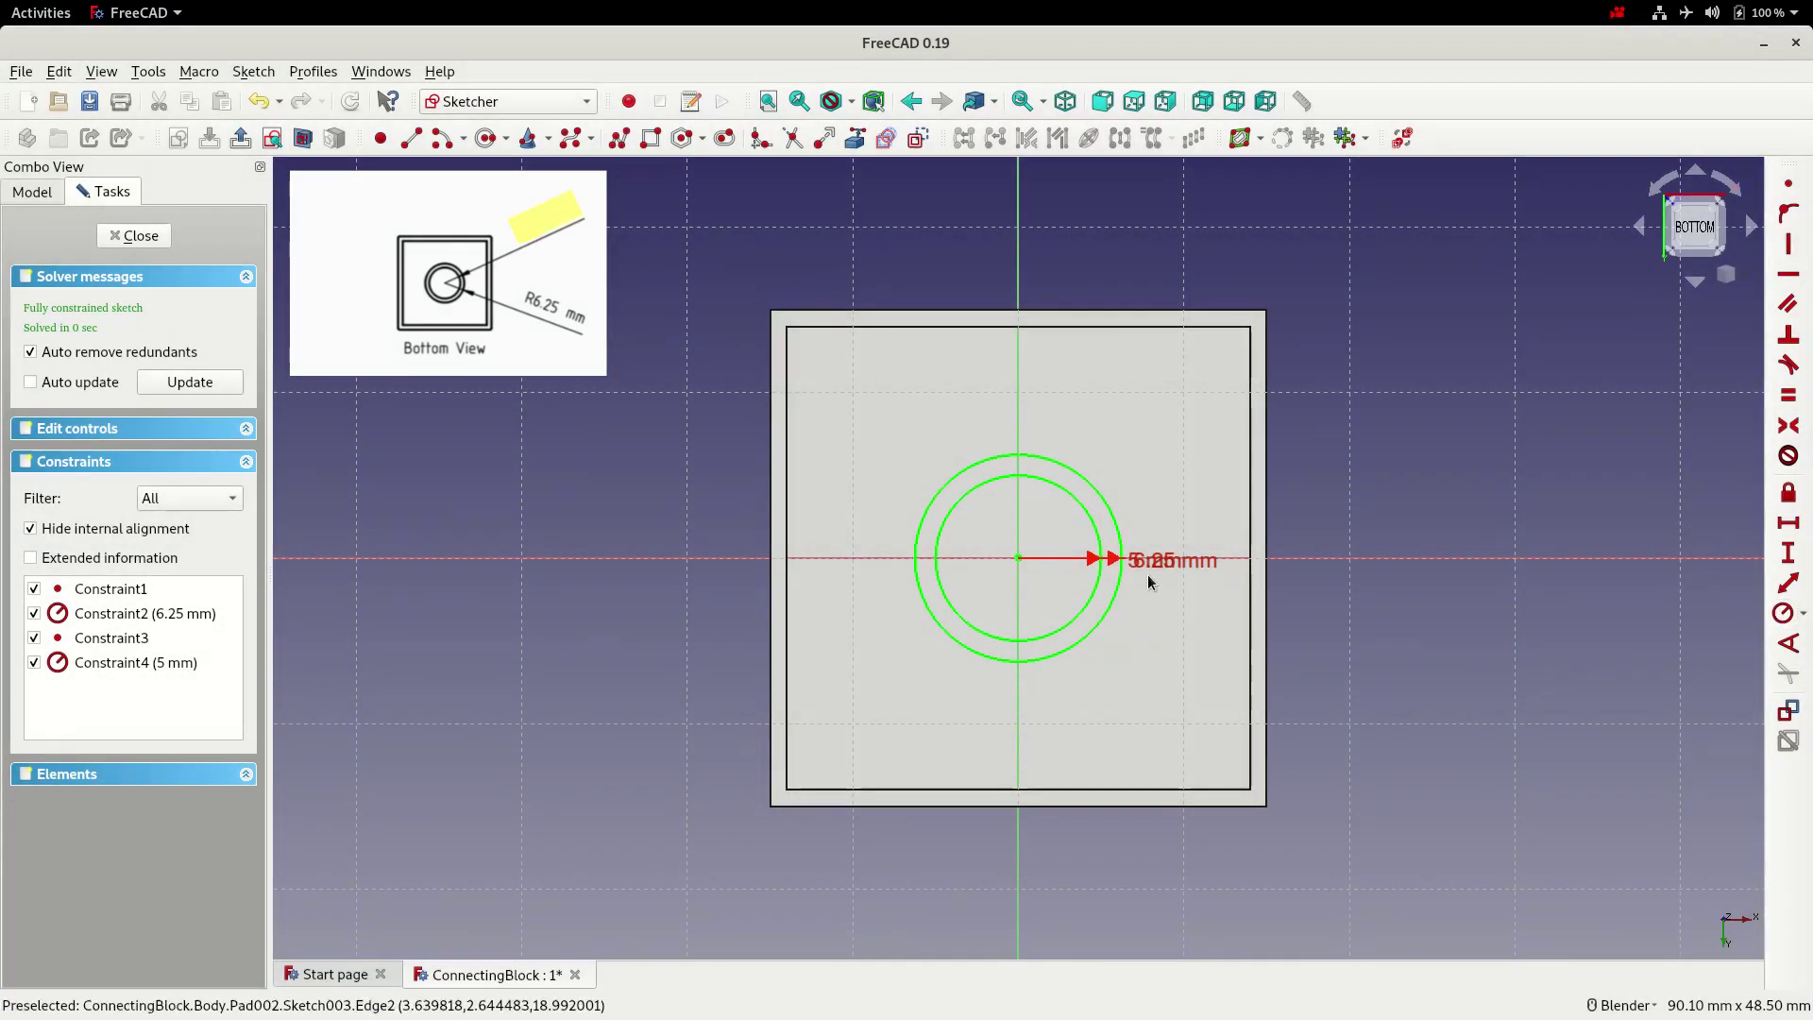
mouse_move(1148, 570)
left_mouse_down()
mouse_move(1178, 563)
mouse_move(1168, 582)
mouse_move(1186, 510)
left_mouse_up()
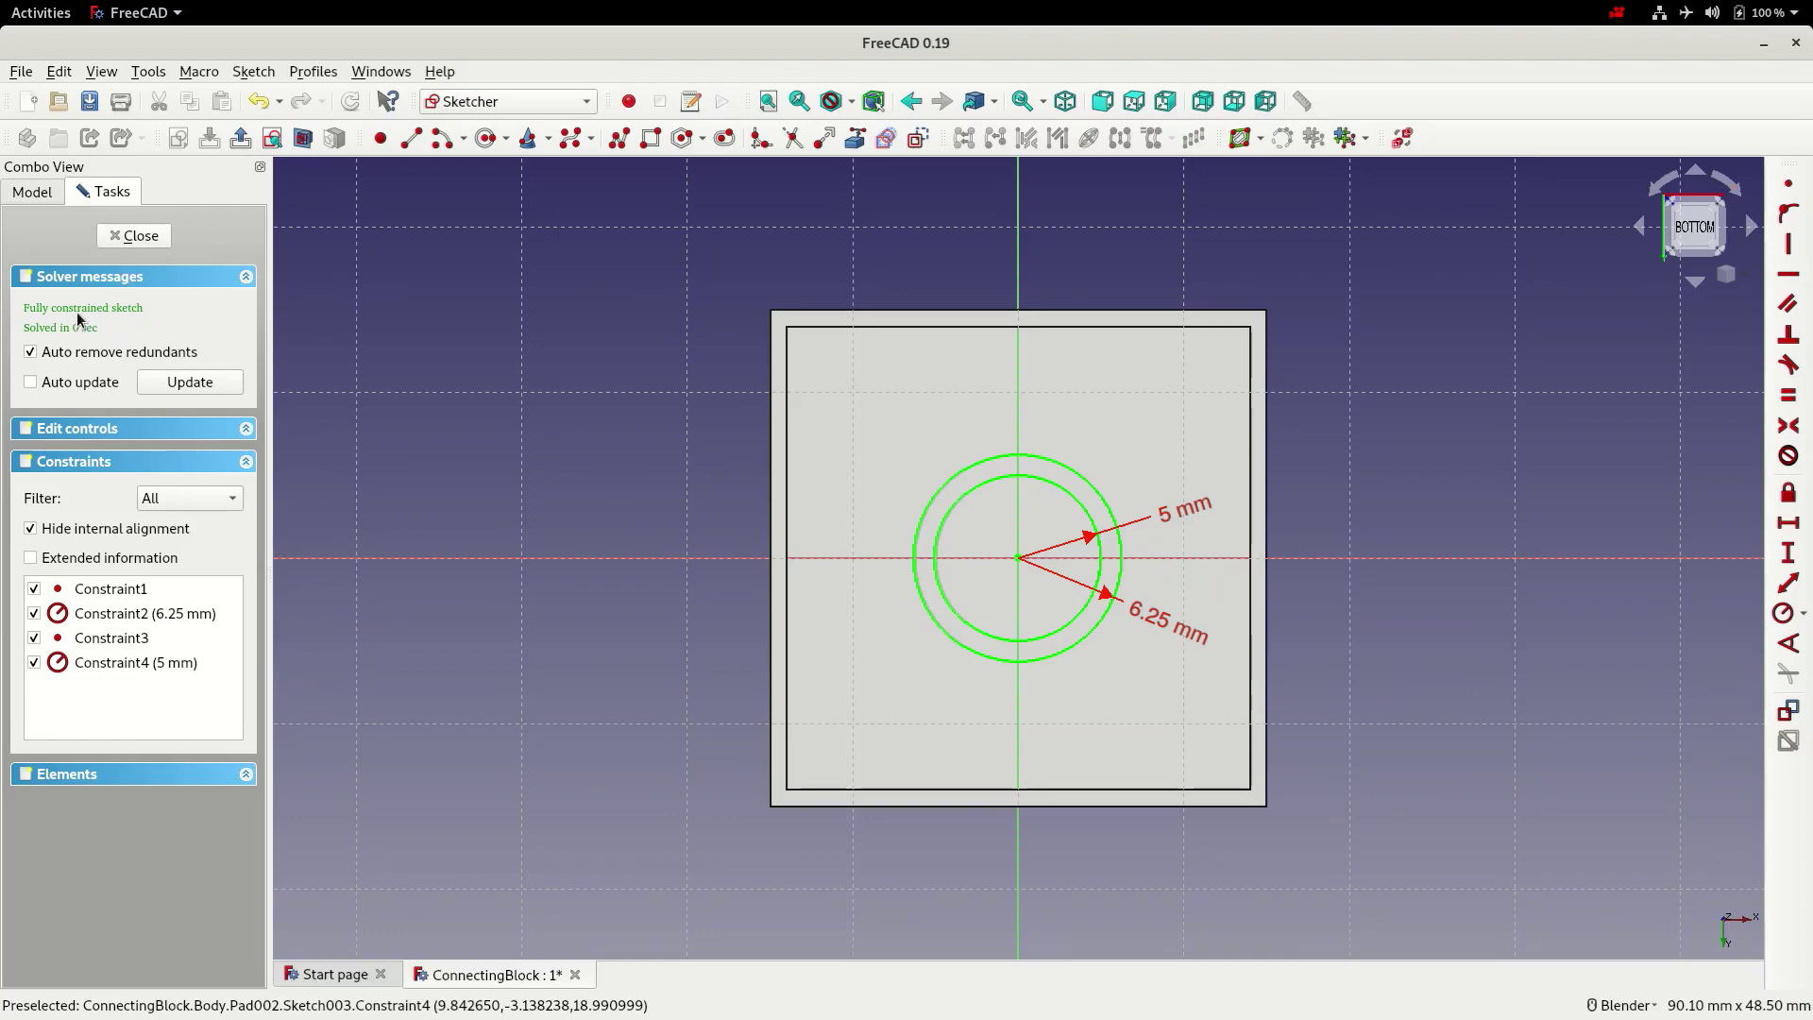
left_click(133, 234)
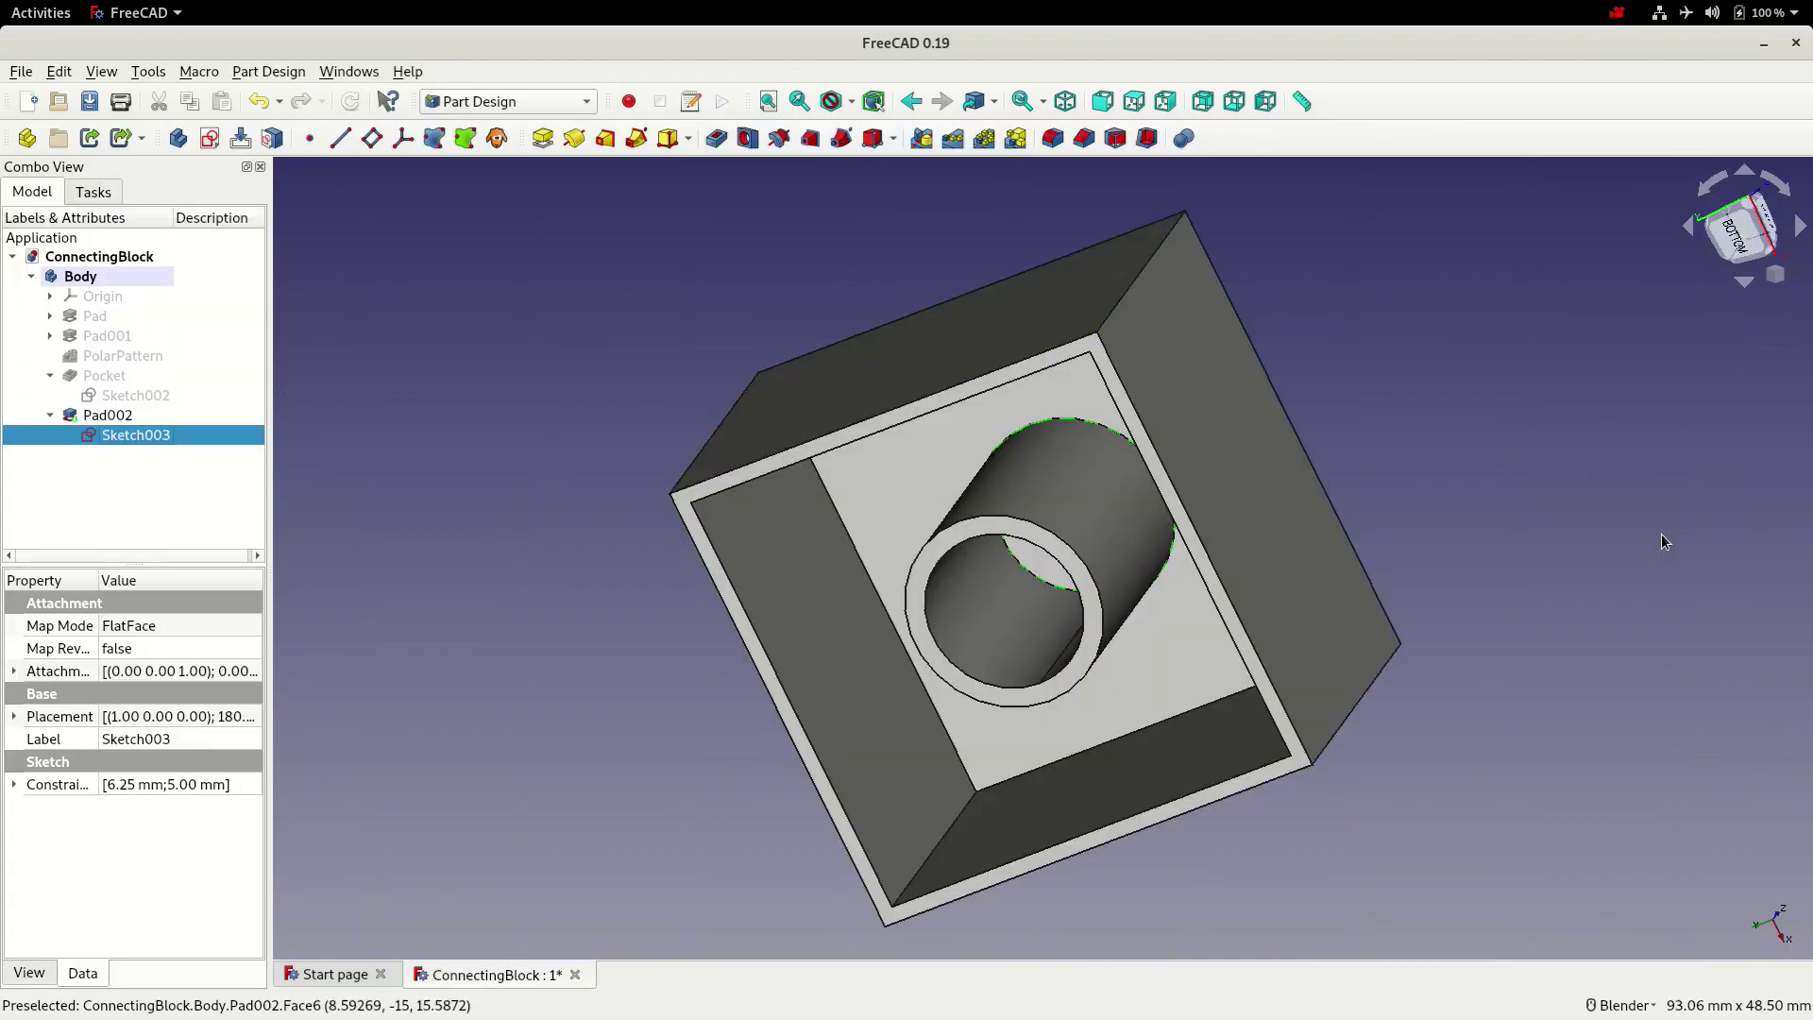
middle_click_drag(1661, 535, 1597, 475)
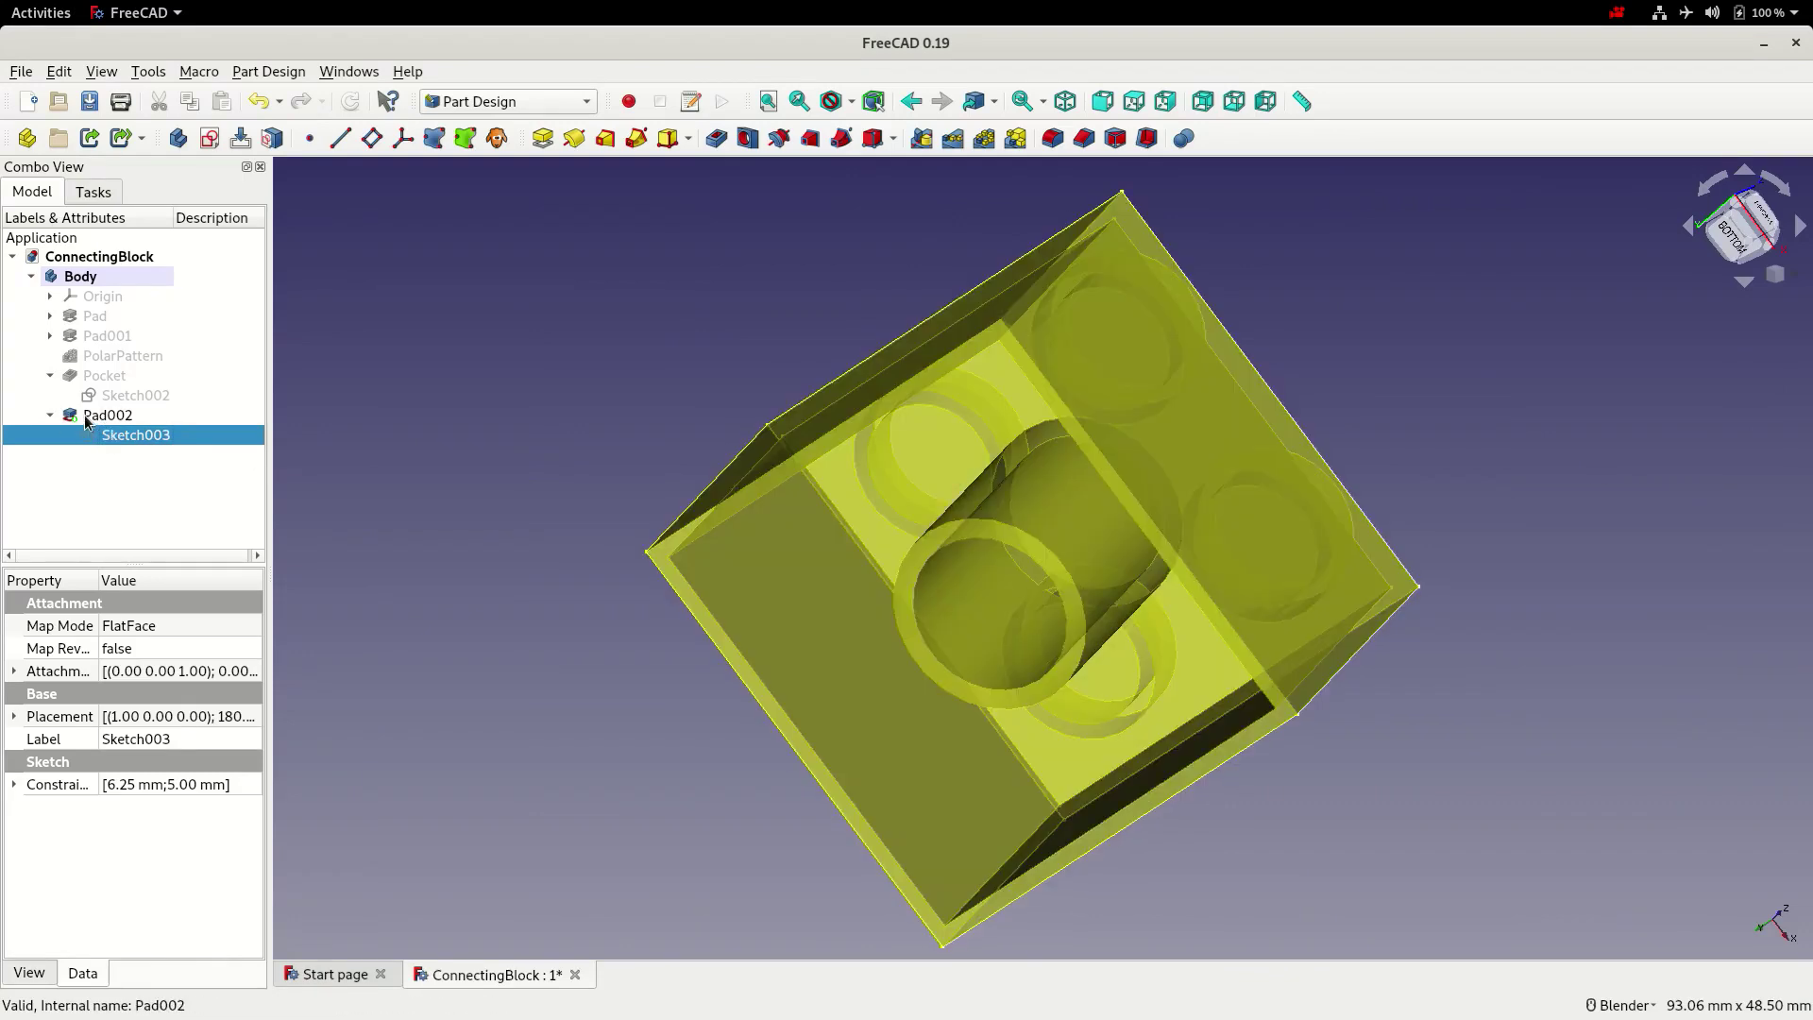
left_click(382, 416)
left_click(1065, 101)
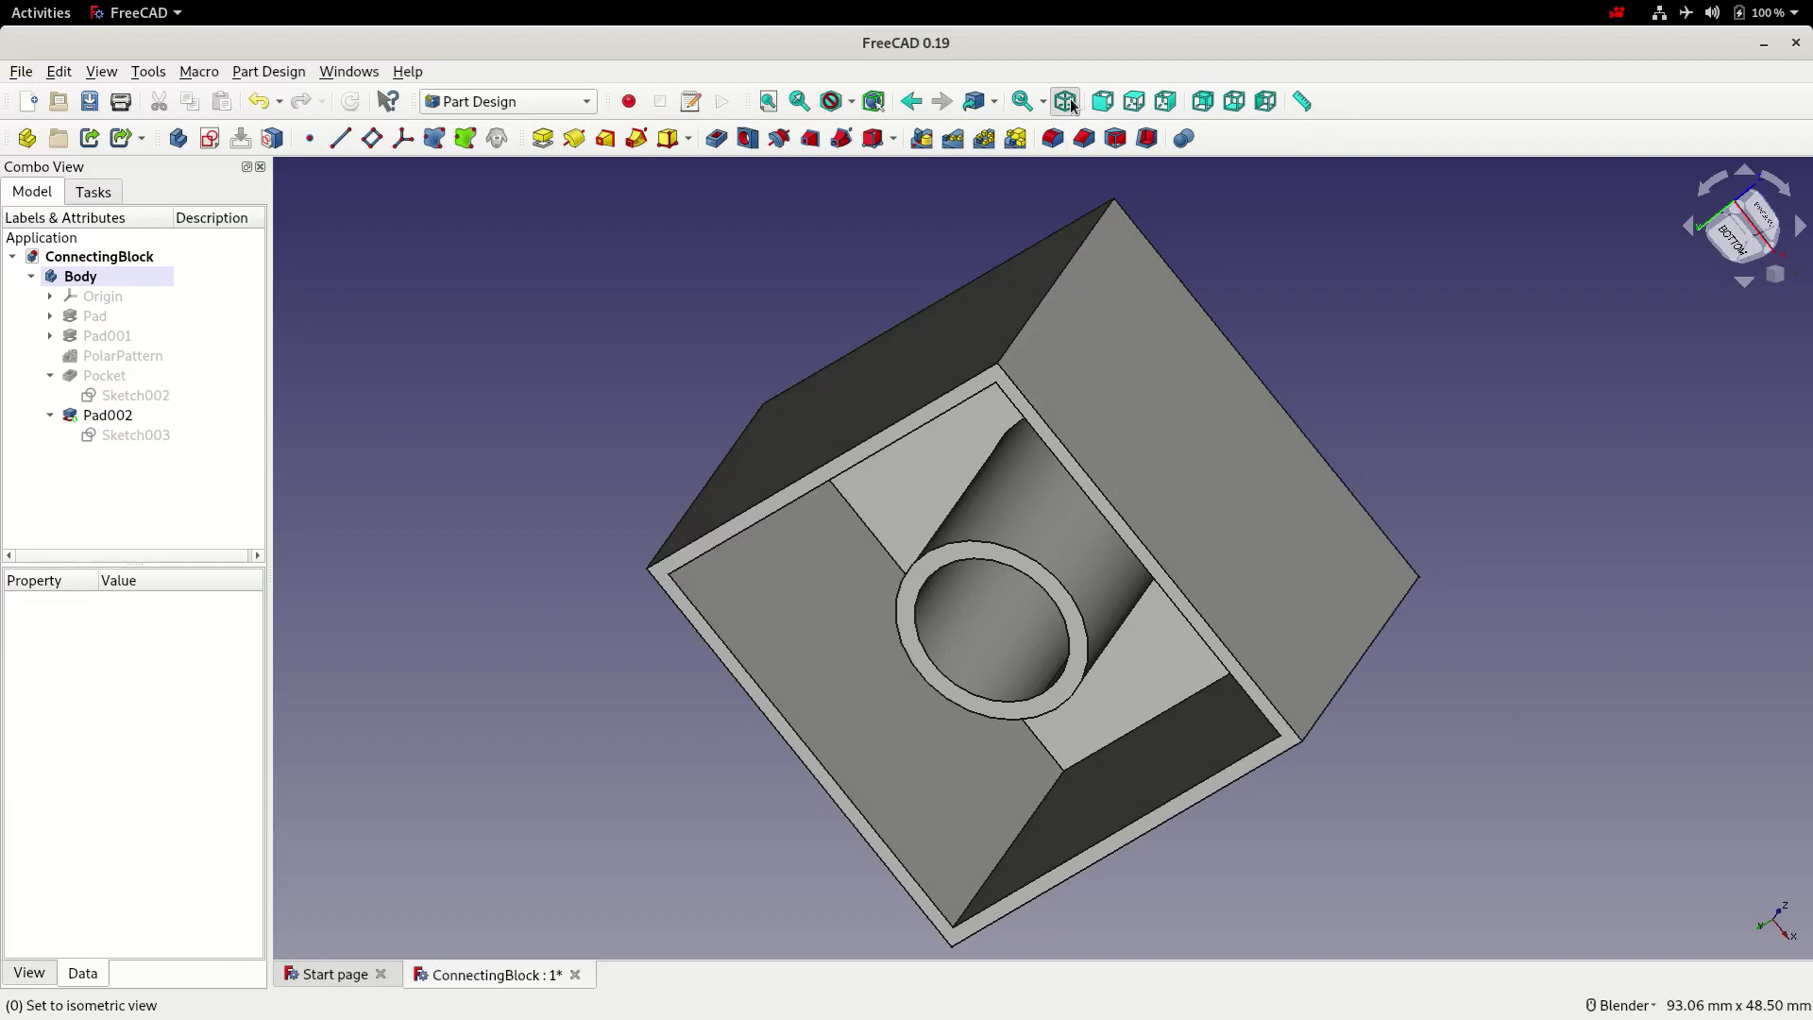
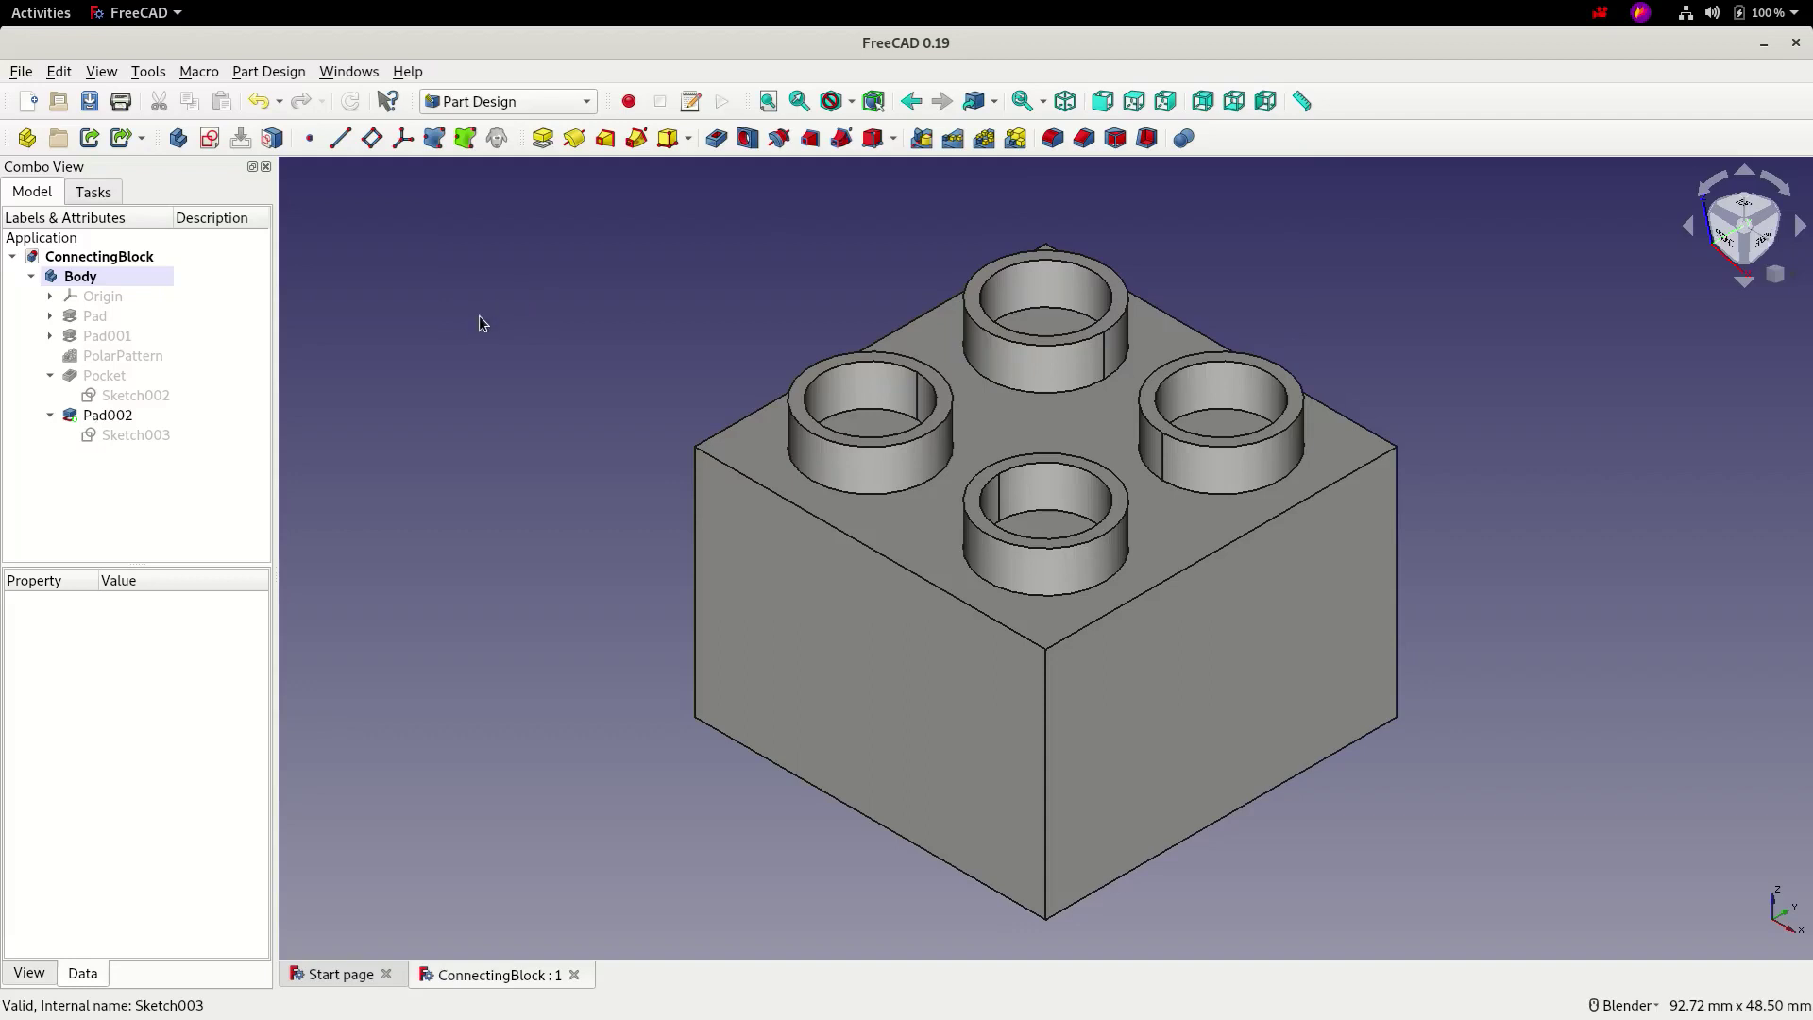
Fillet the block's four vertical edges, four upper edges and the four studs' outer top rims with a 0.5 mm radius
left_click(1044, 699)
left_click(947, 601, "ctrl")
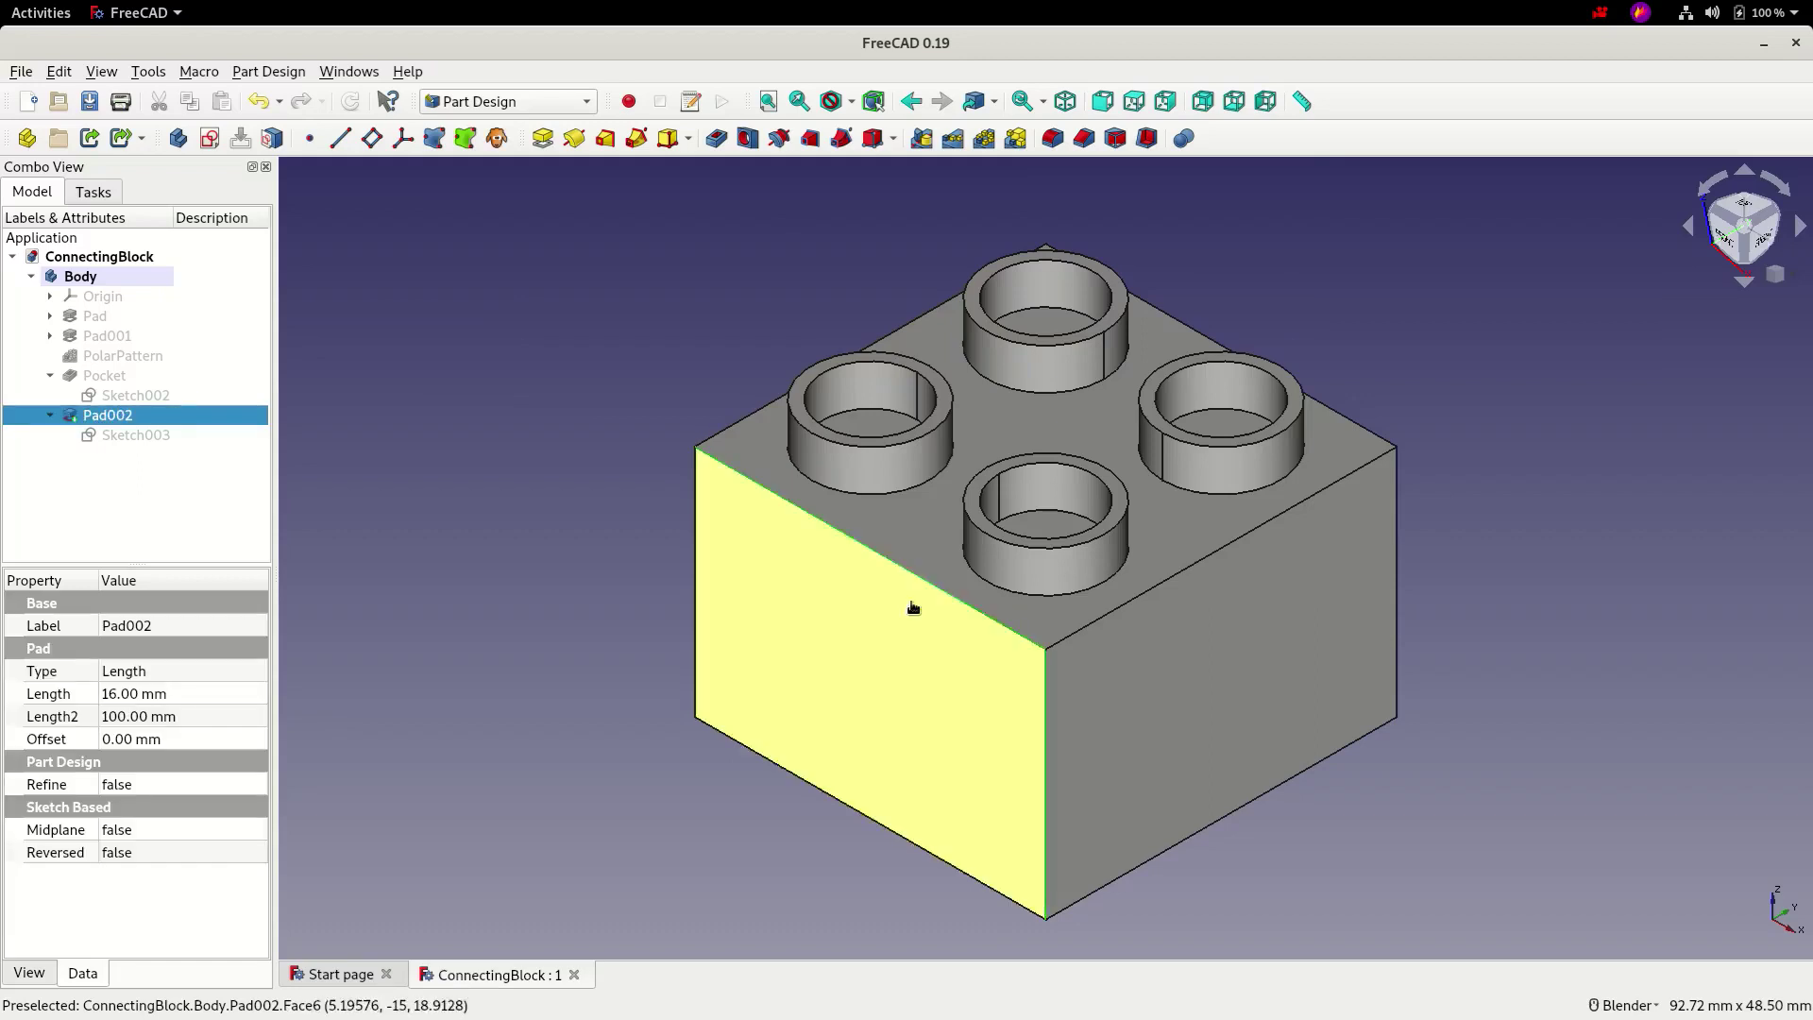
left_click(696, 579, "ctrl")
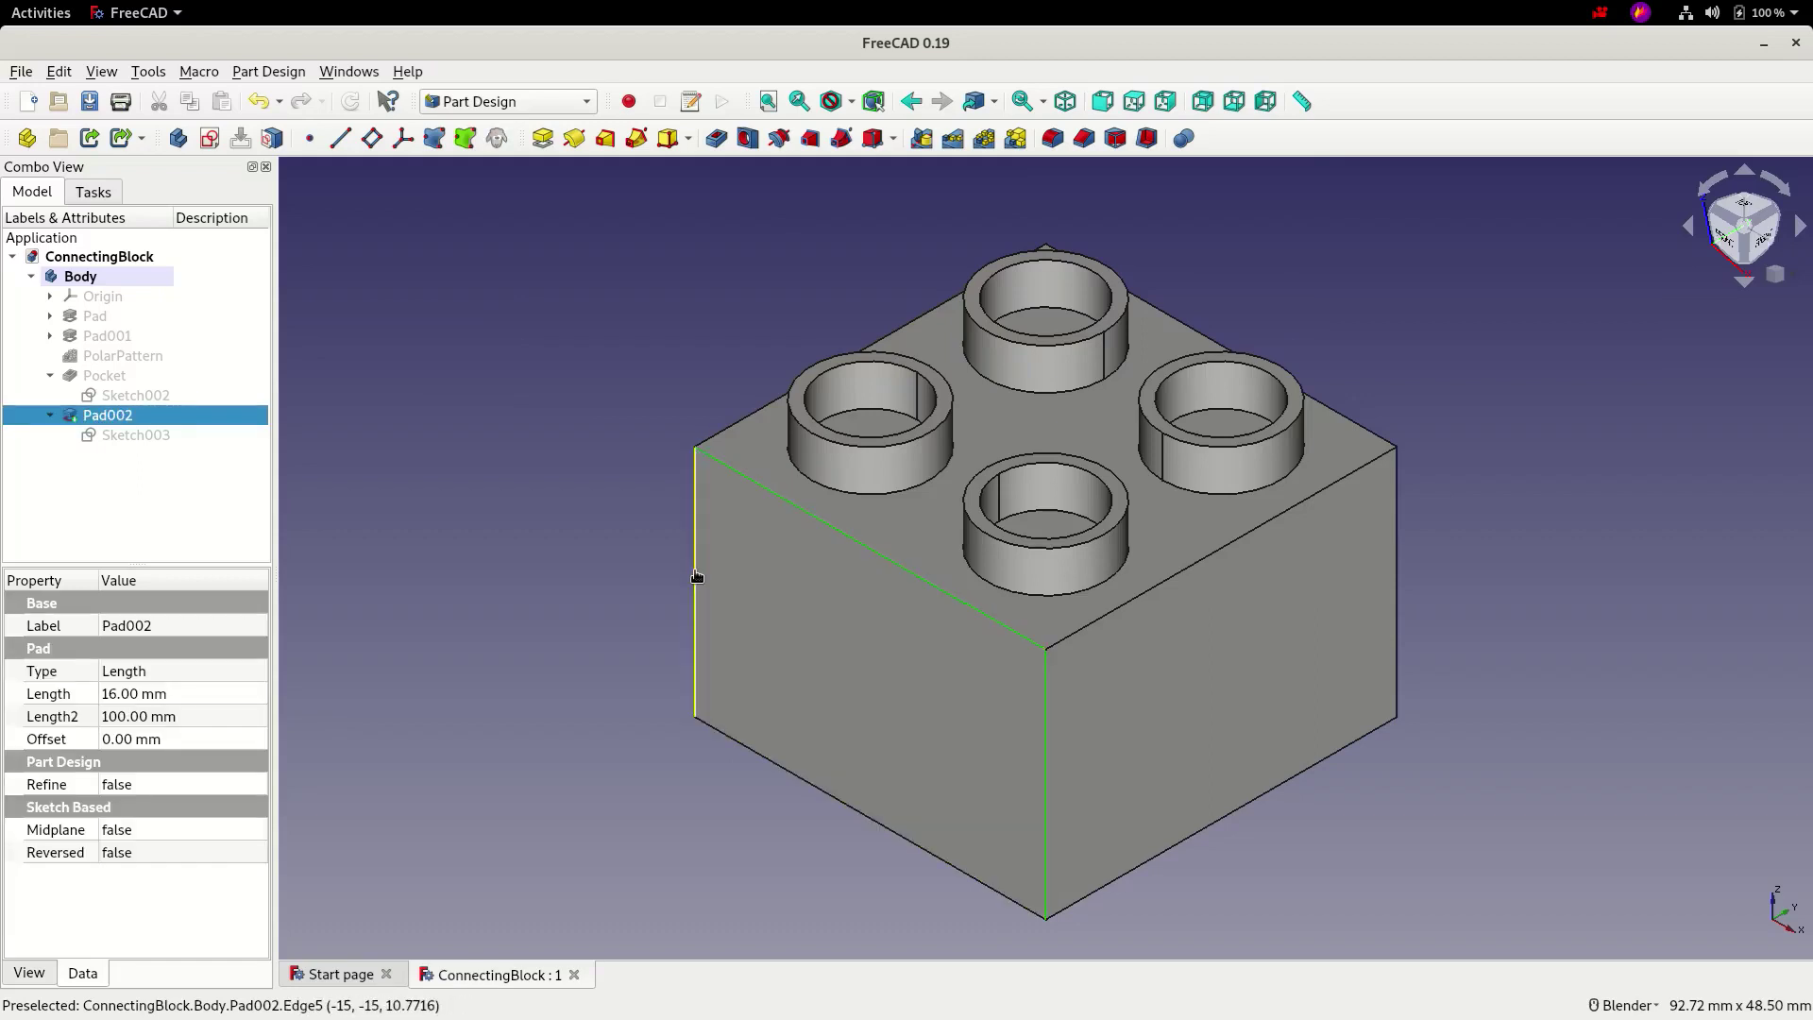
left_click(1183, 575, "ctrl")
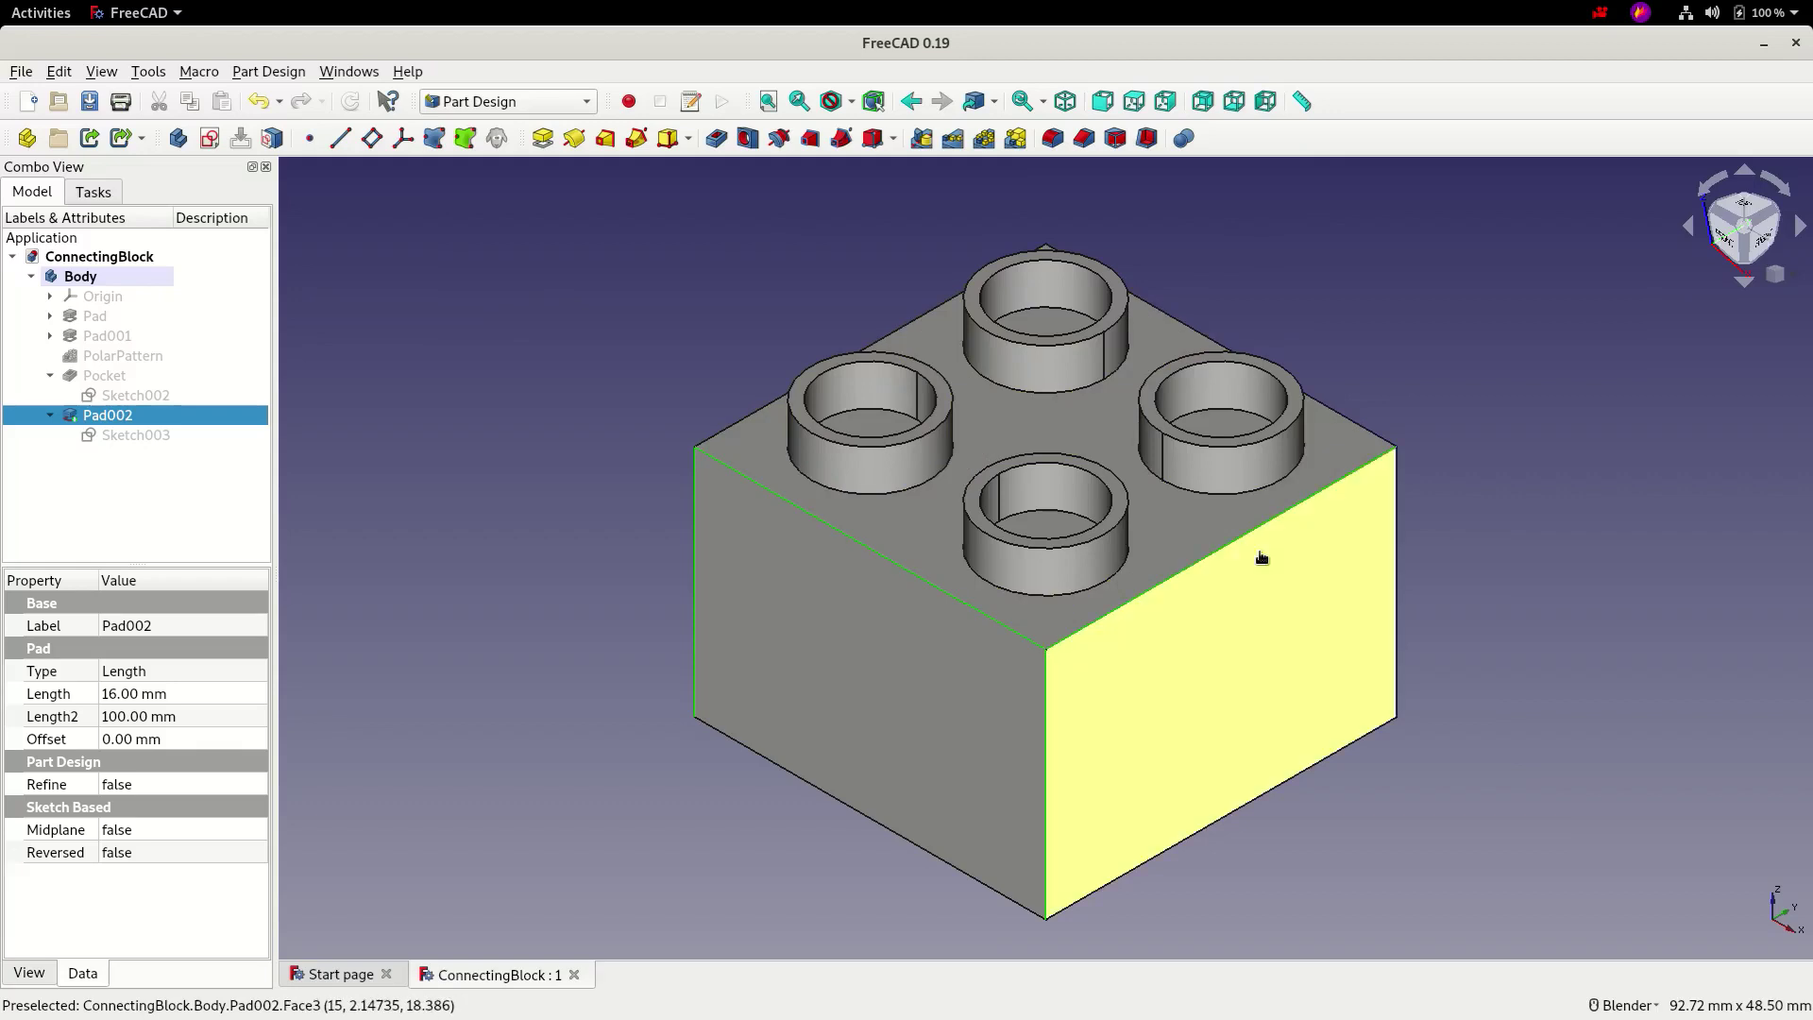
left_click(1398, 534, "ctrl")
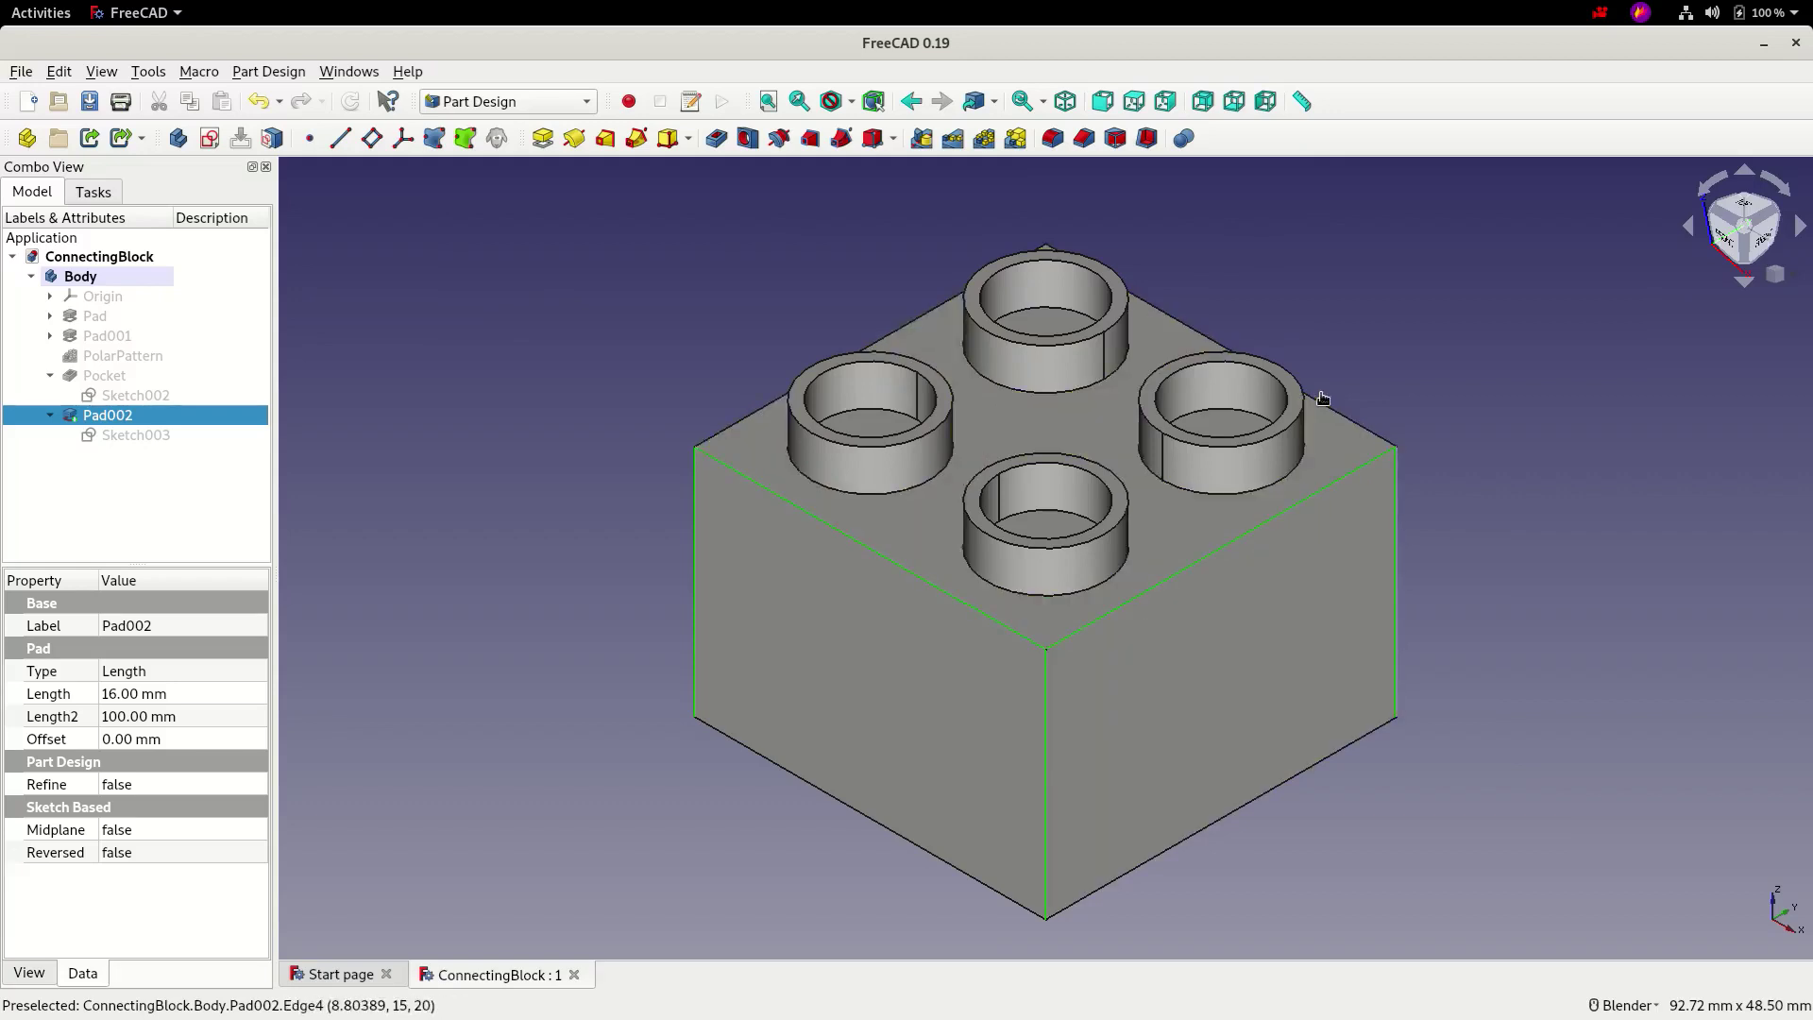
left_click(1319, 404, "ctrl")
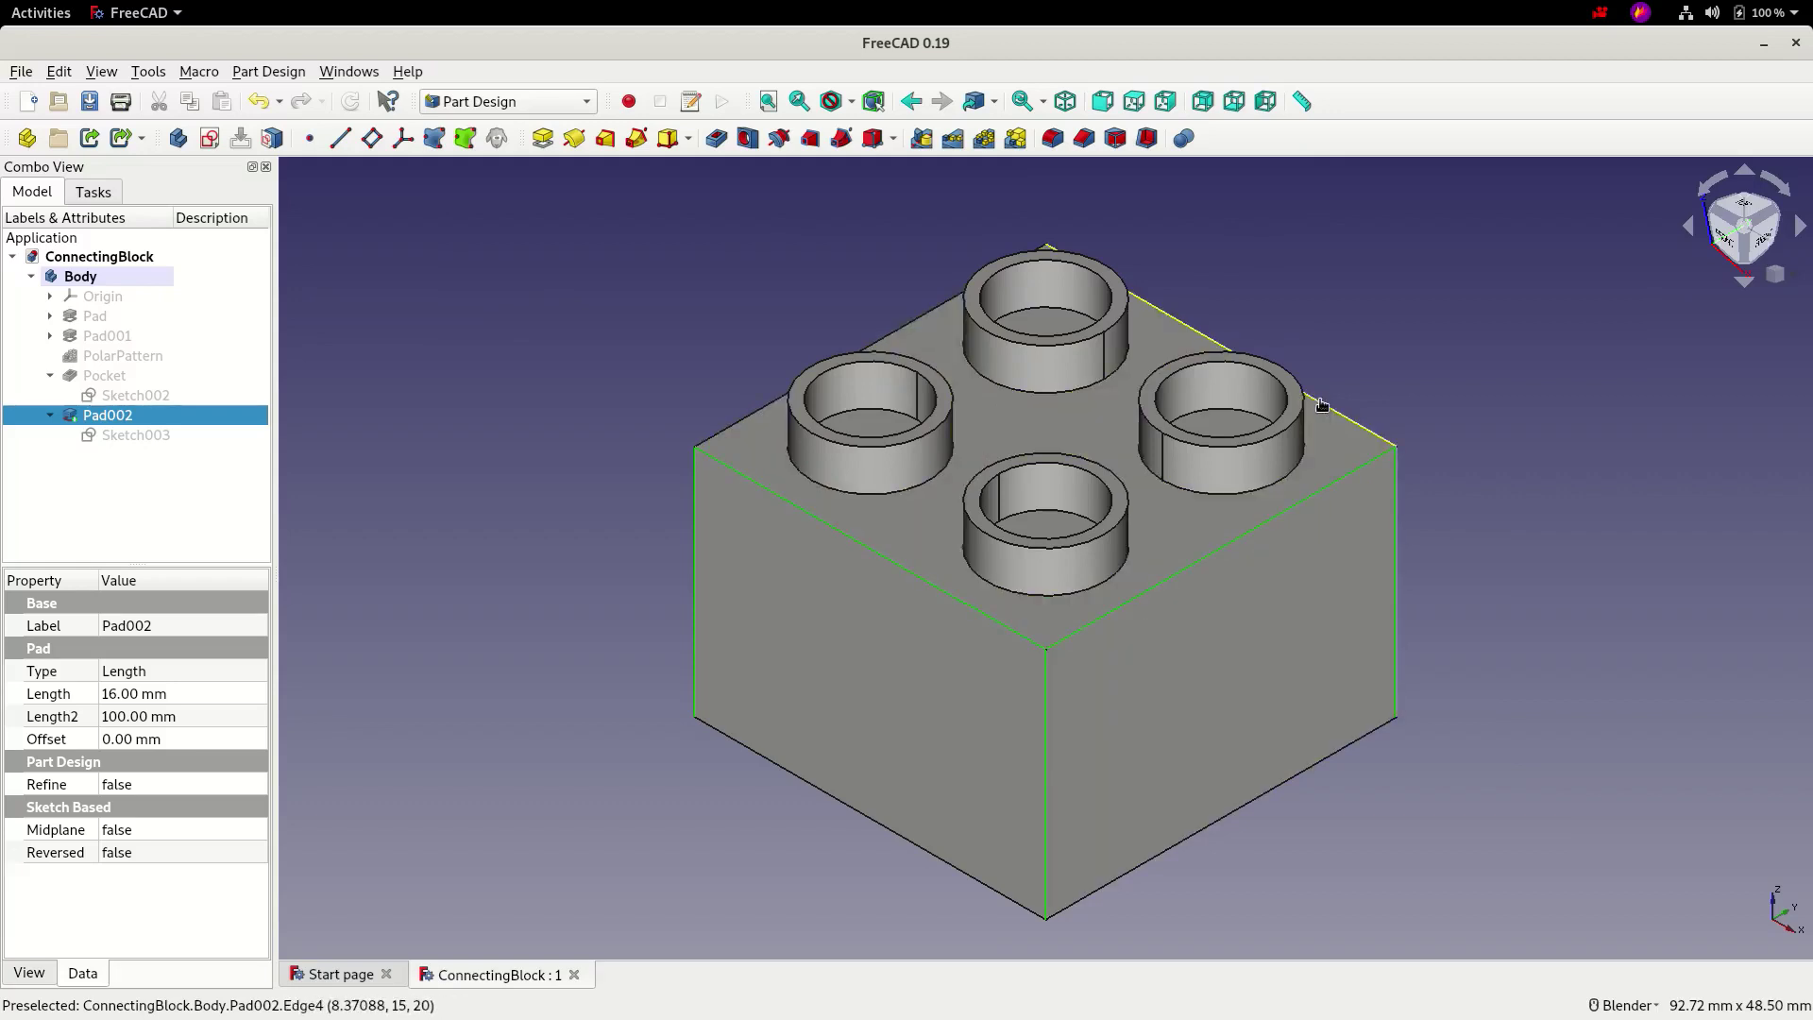
left_click(912, 321, "ctrl")
middle_click_drag(806, 328, 900, 479)
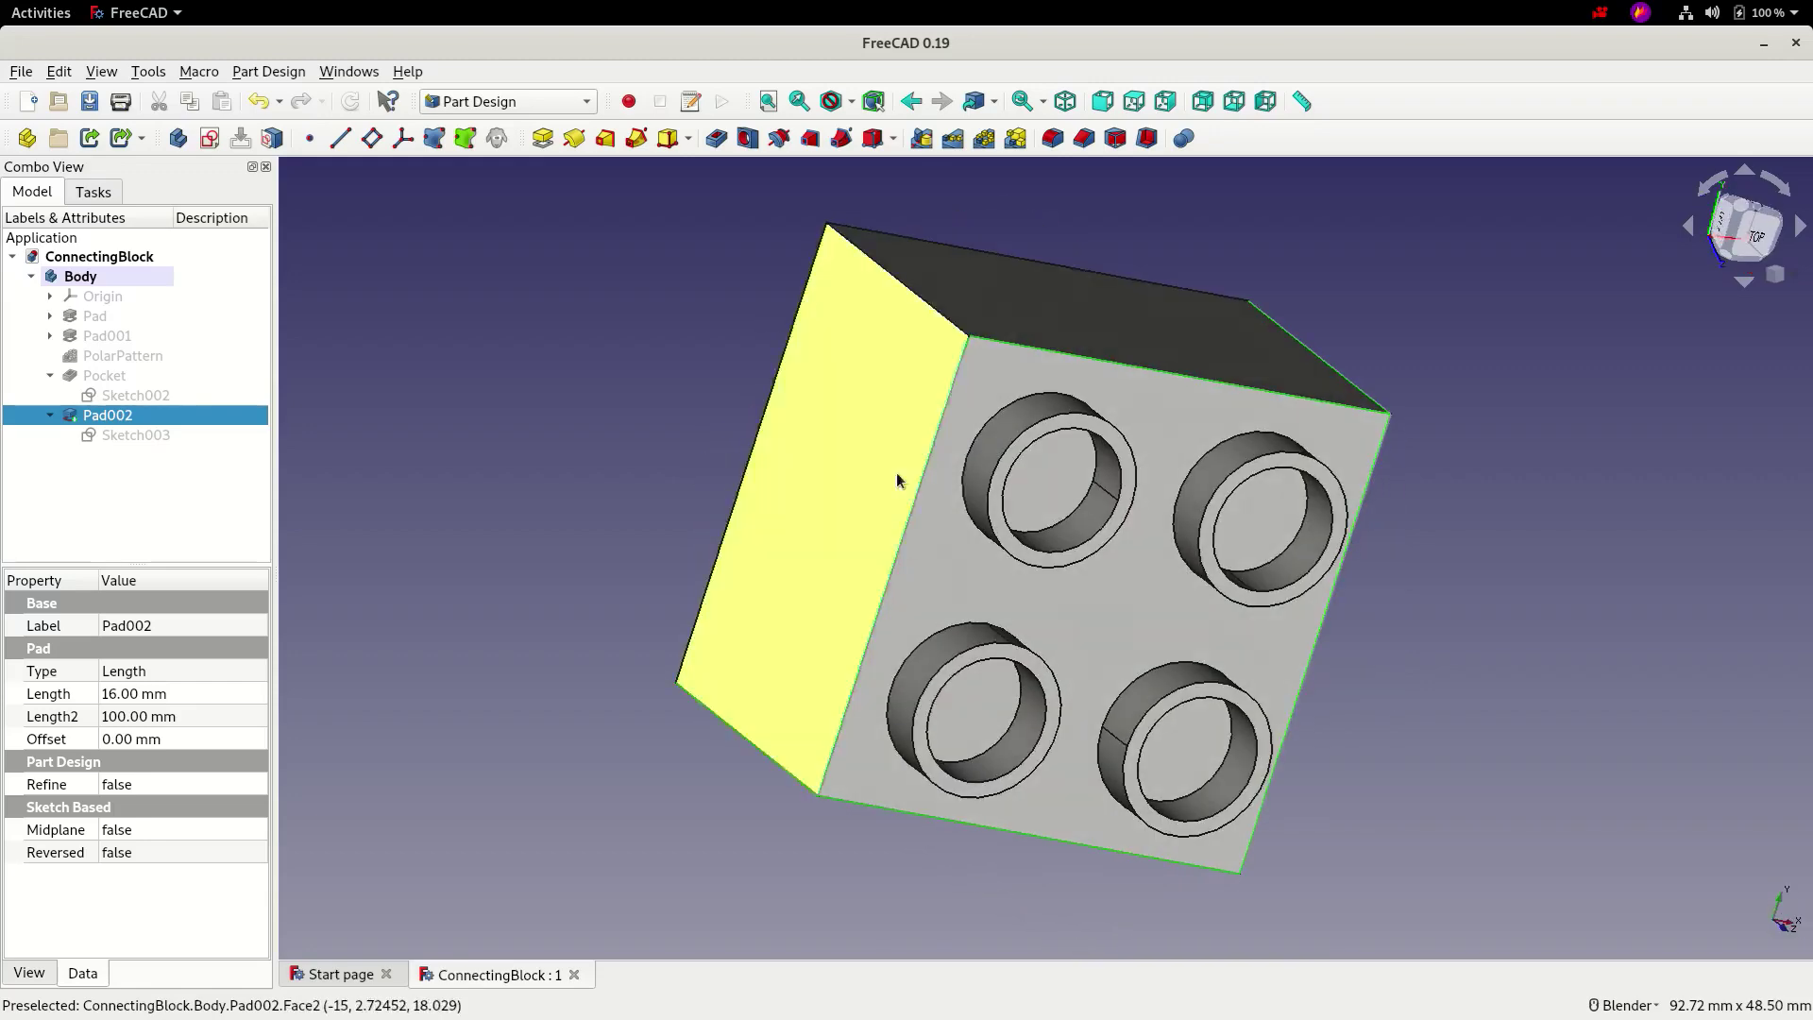
middle_click_drag(1010, 473, 890, 322)
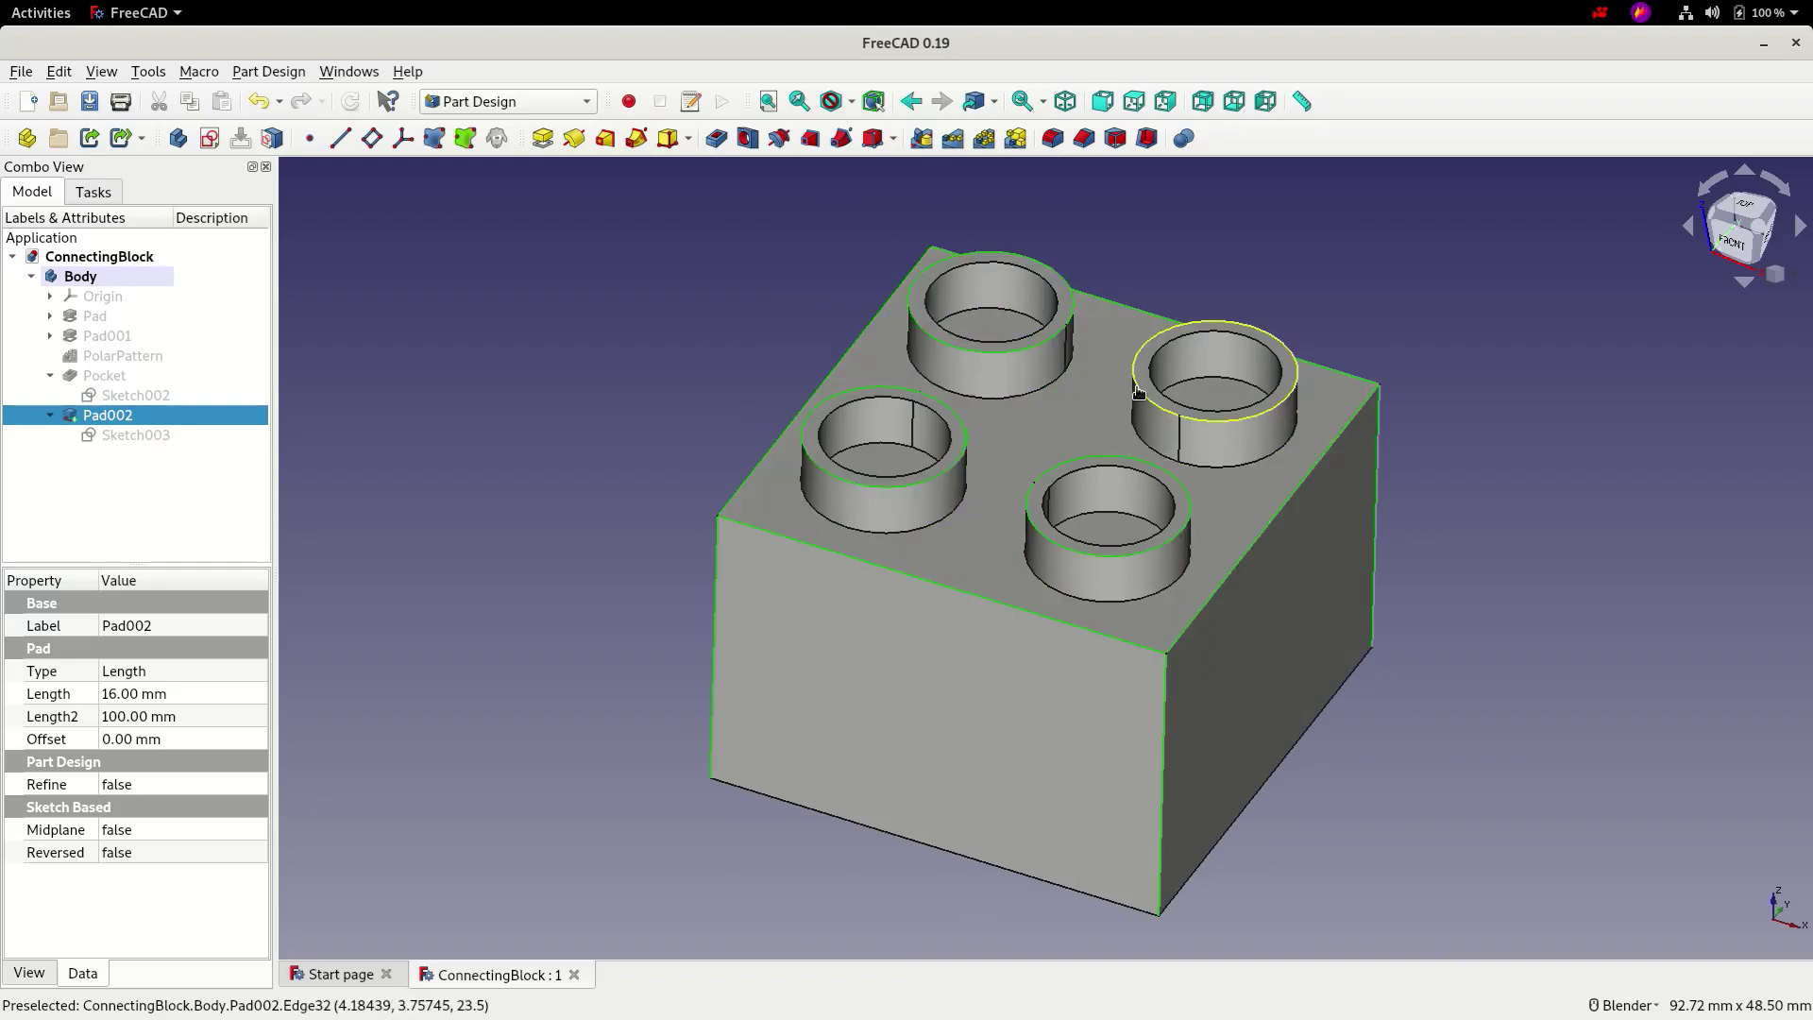
left_click(1054, 144)
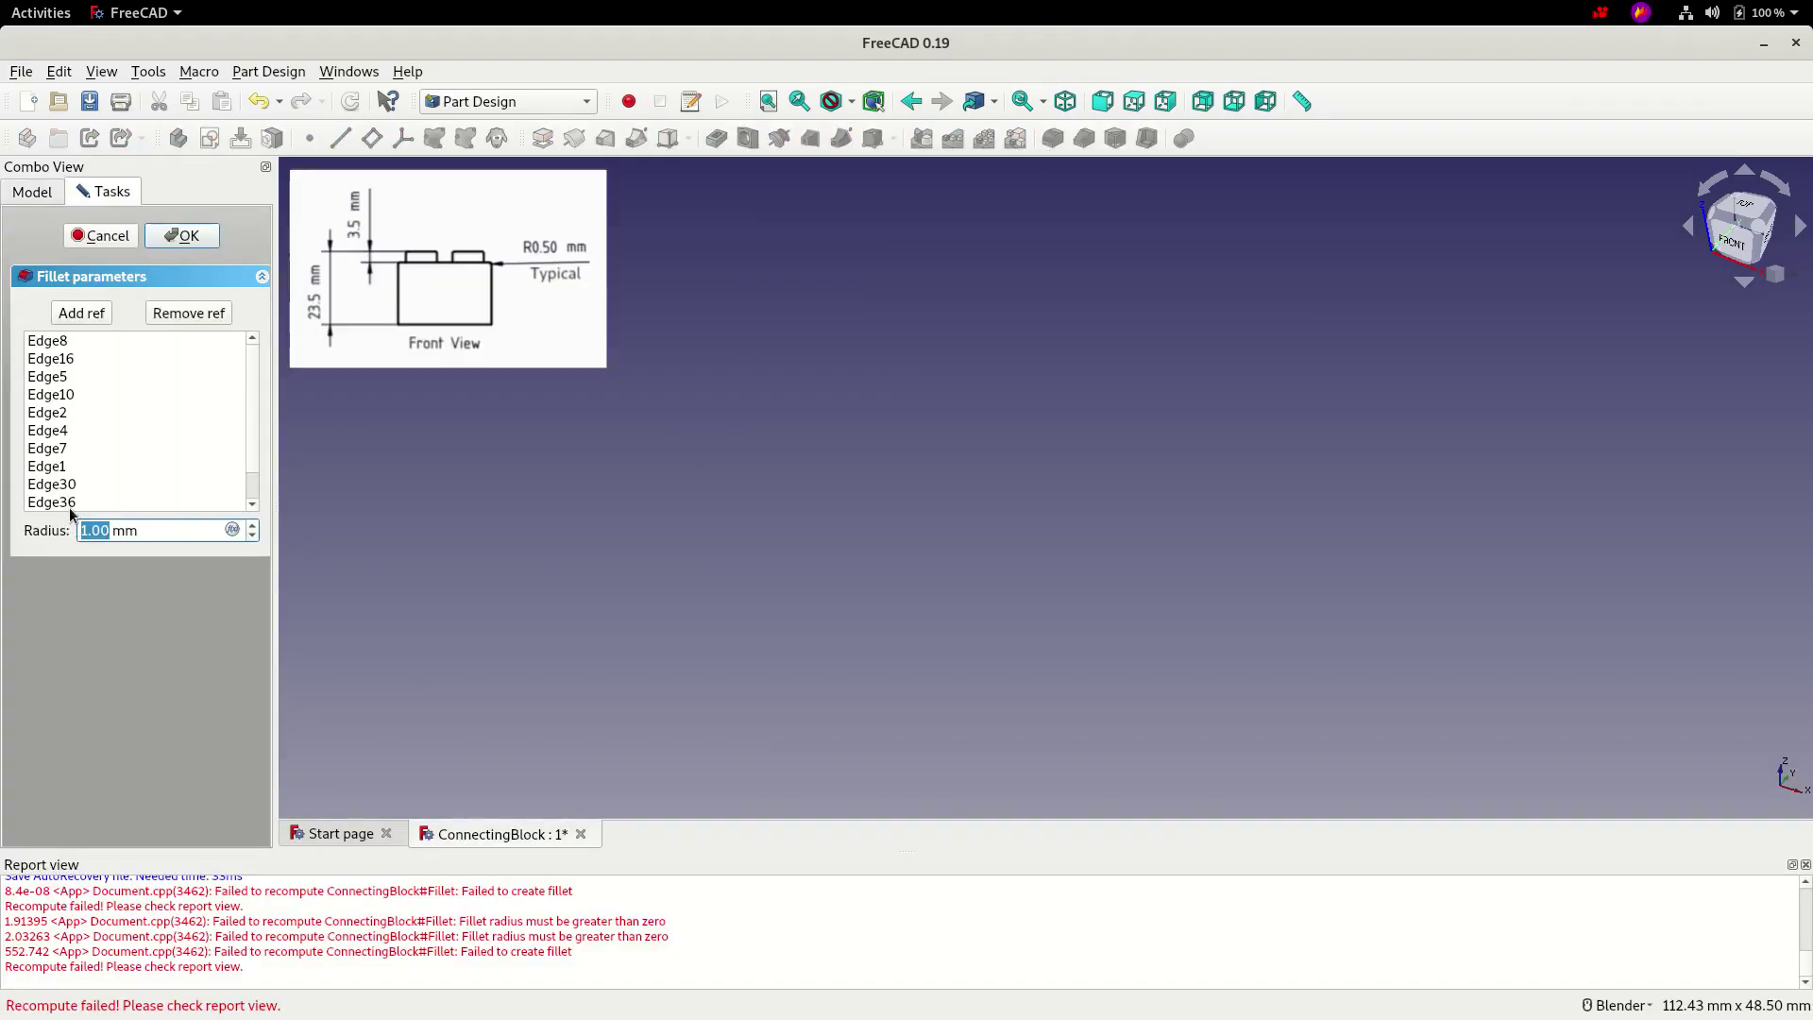
type("0.5")
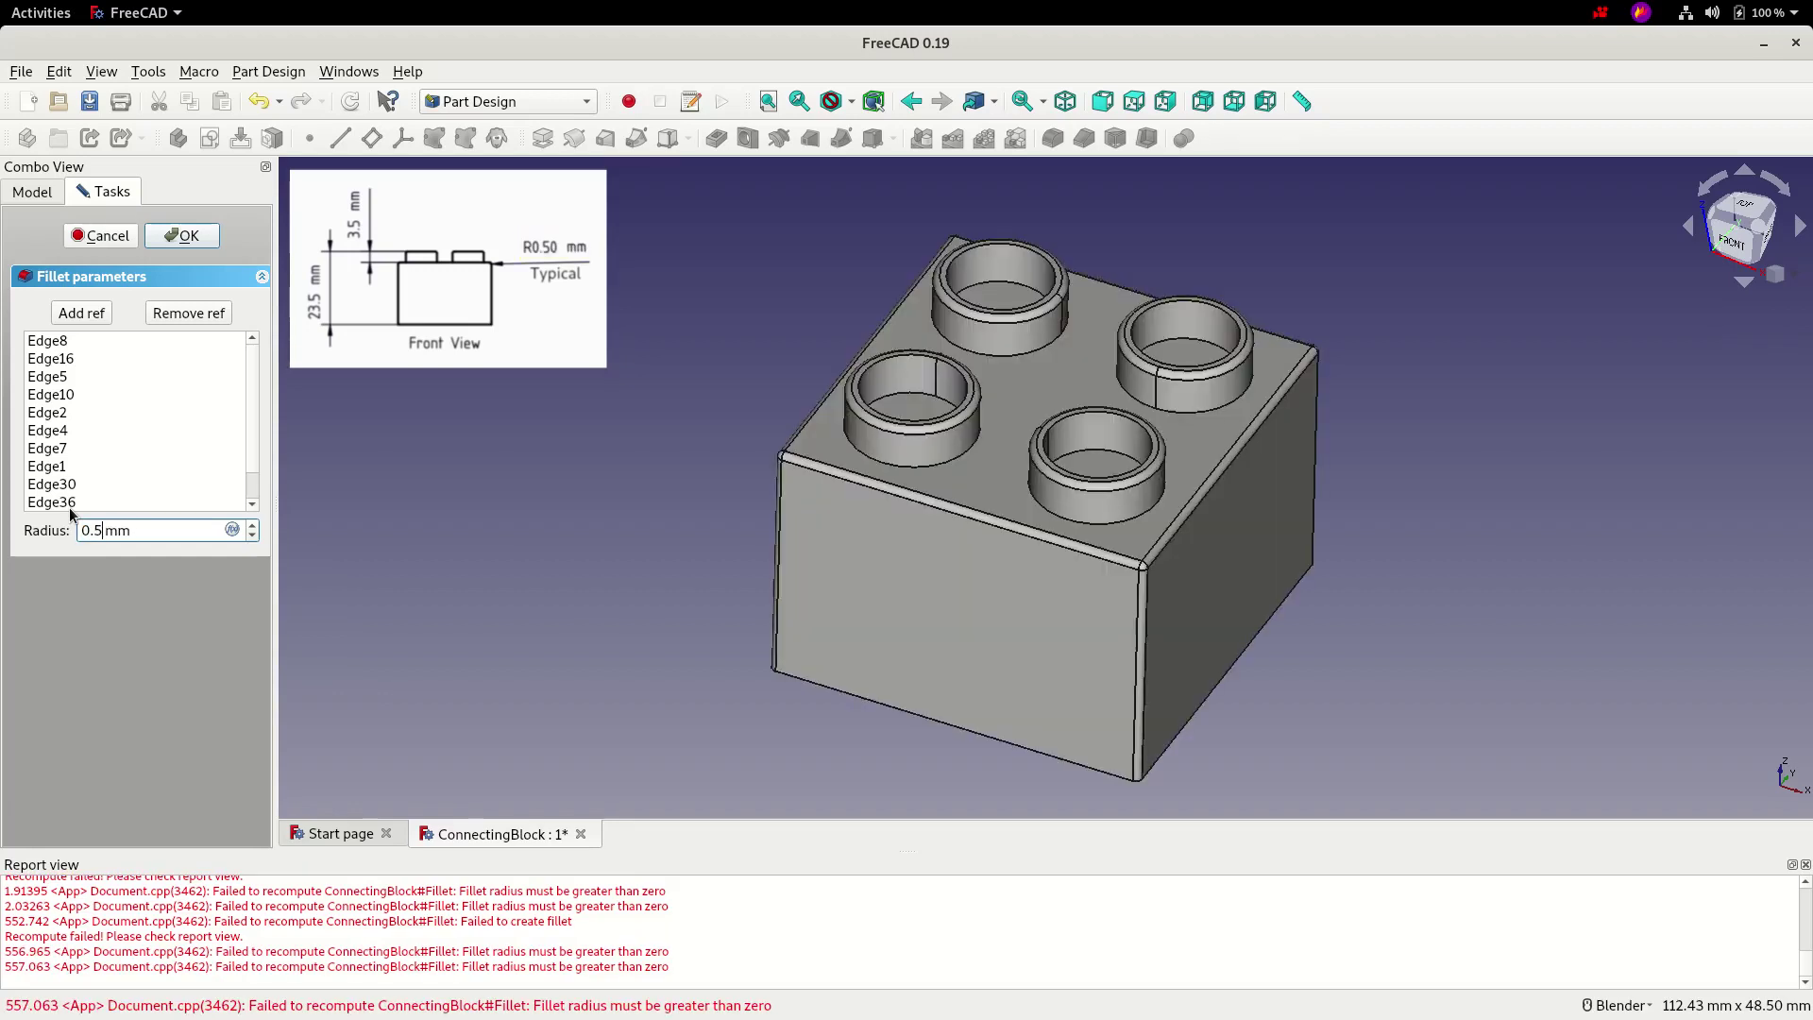
left_click(180, 237)
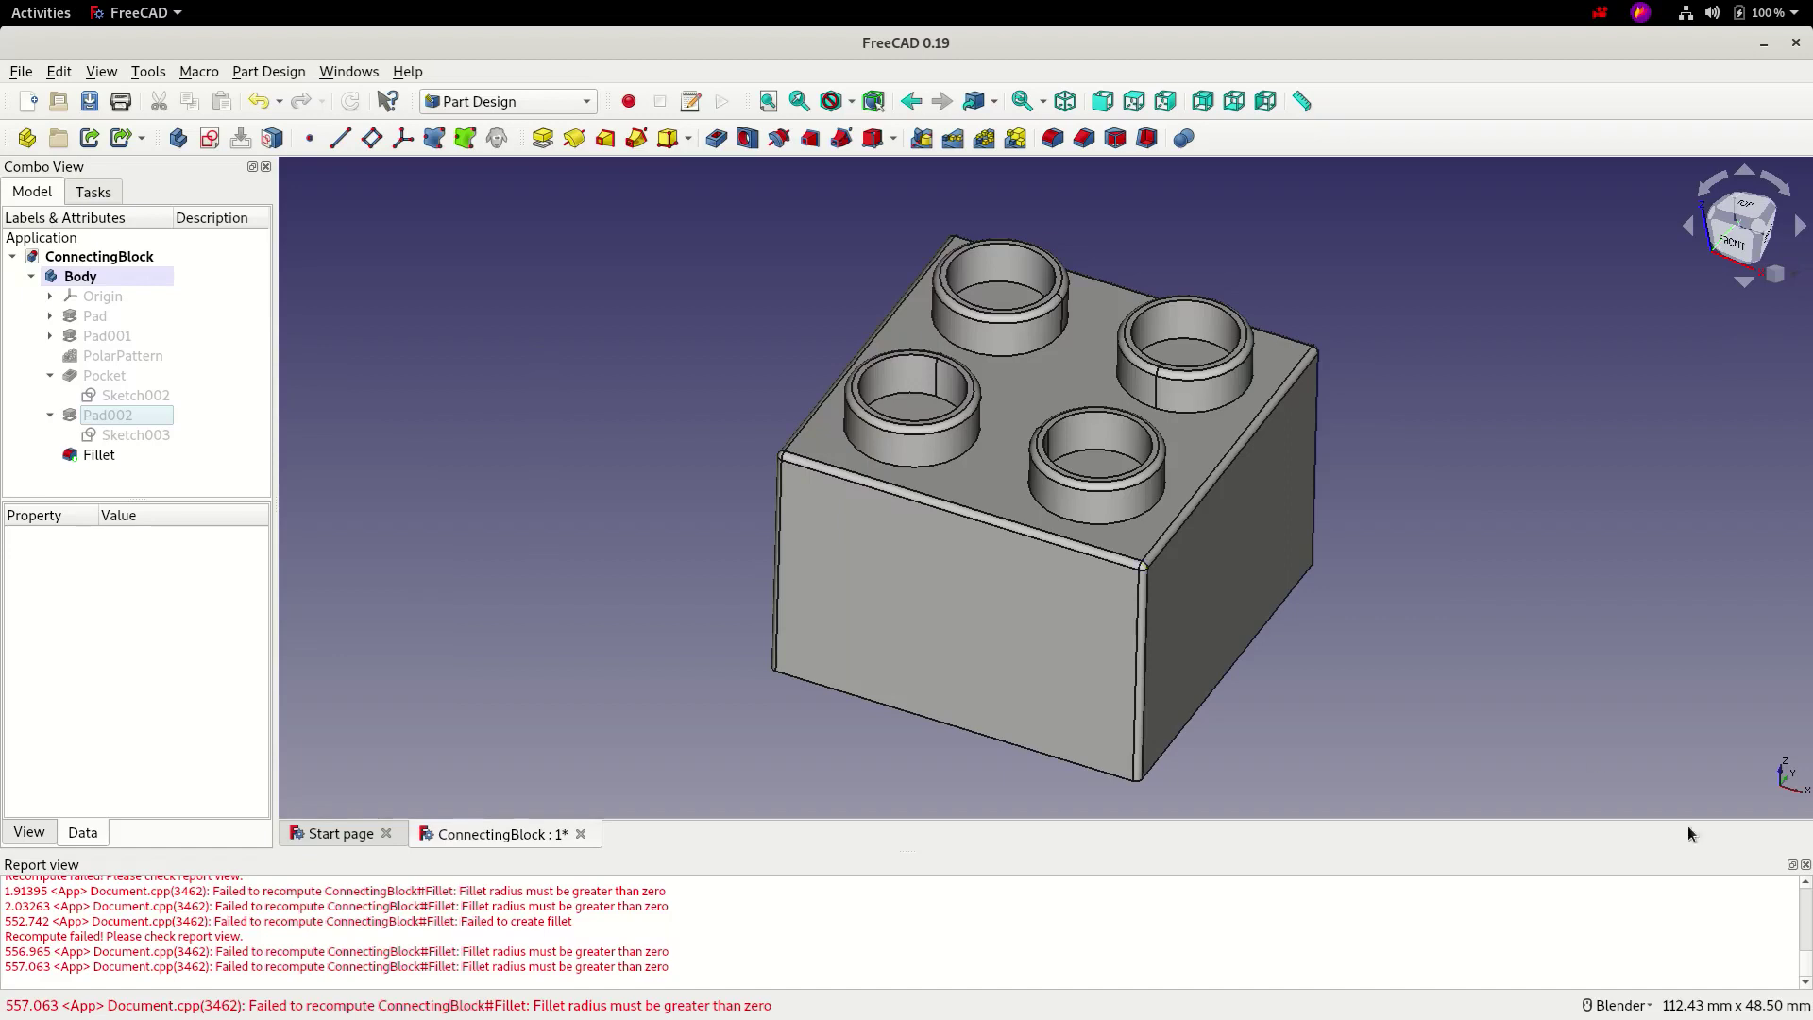
Close the report view and save the document with the block shown in isometric view
left_click(1805, 866)
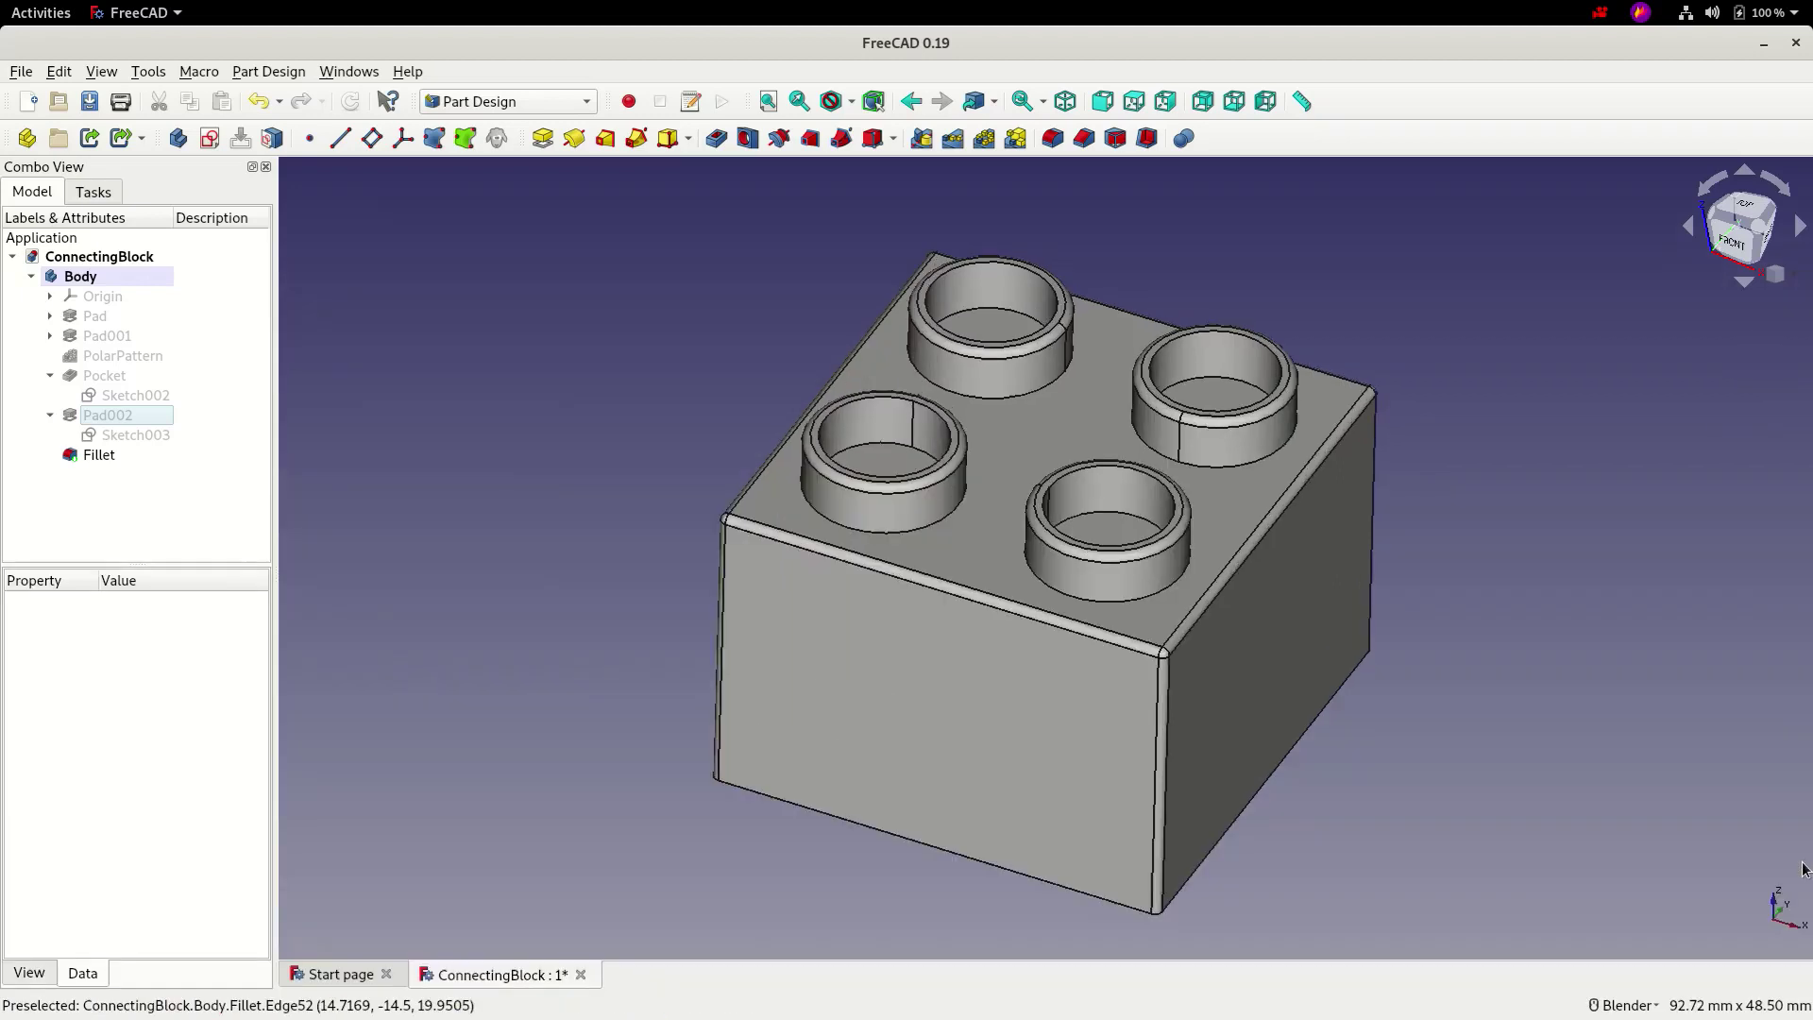
left_click(1065, 102)
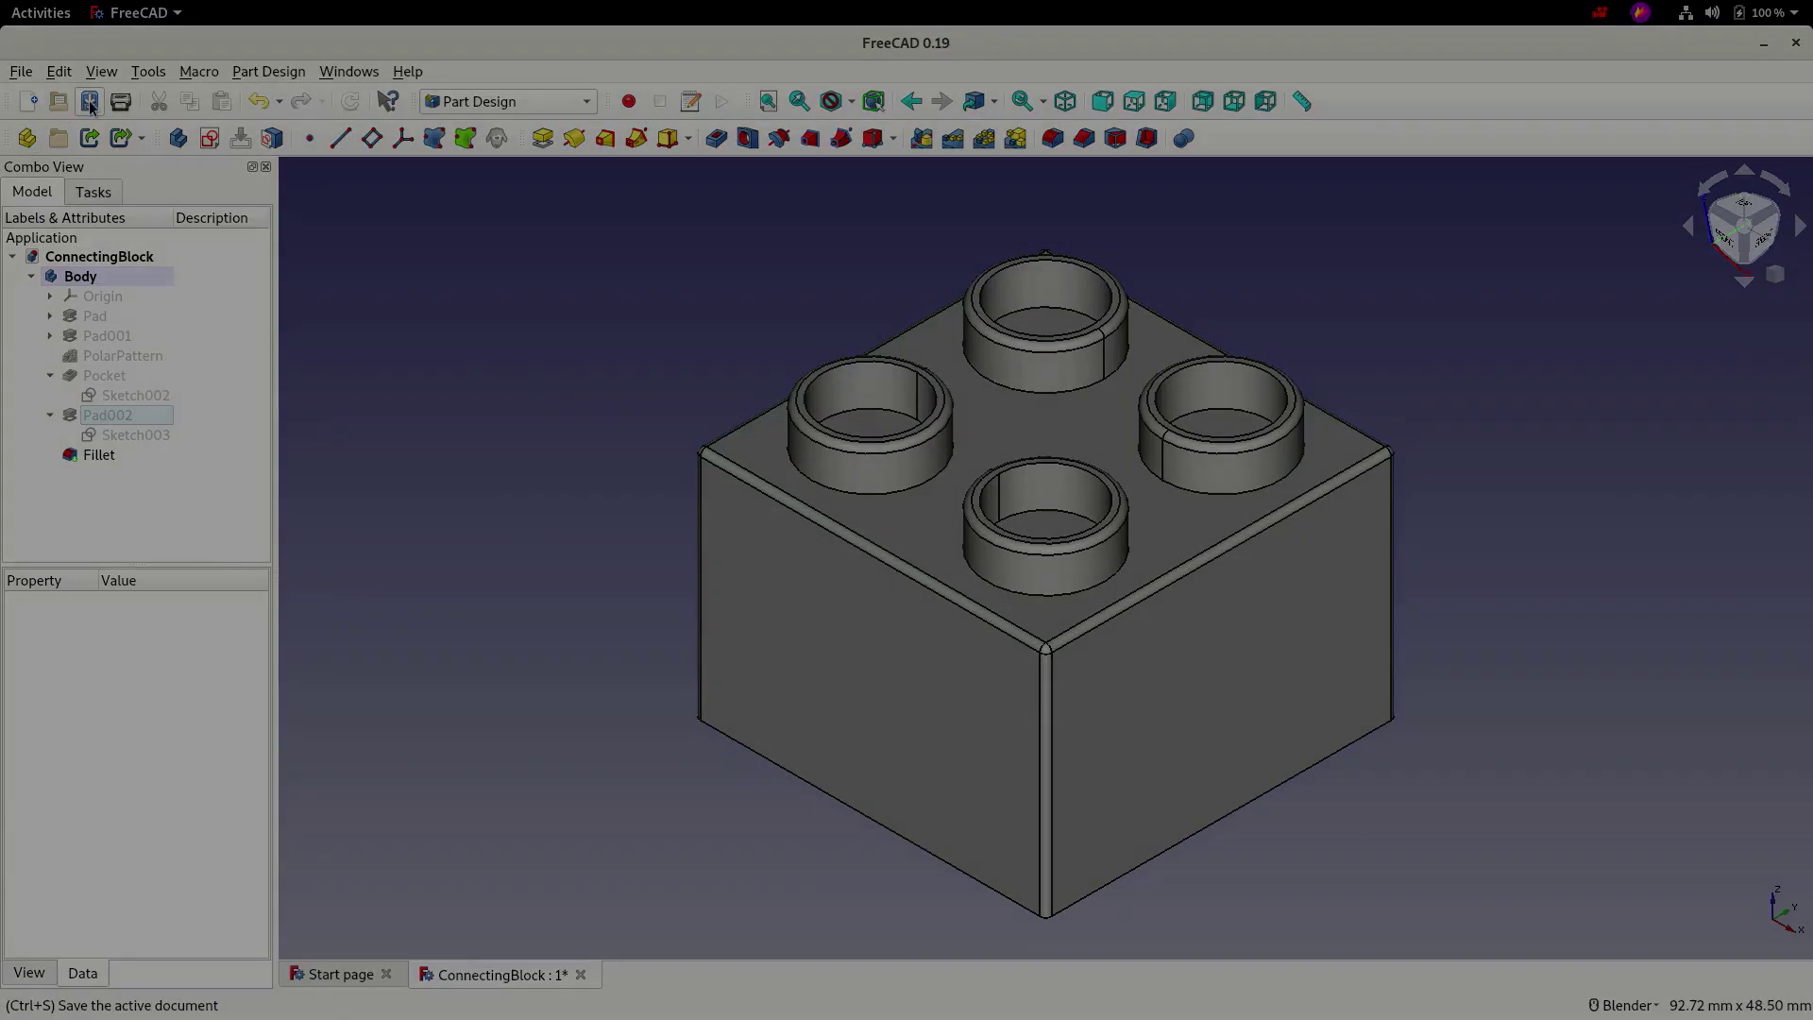
left_click(90, 102)
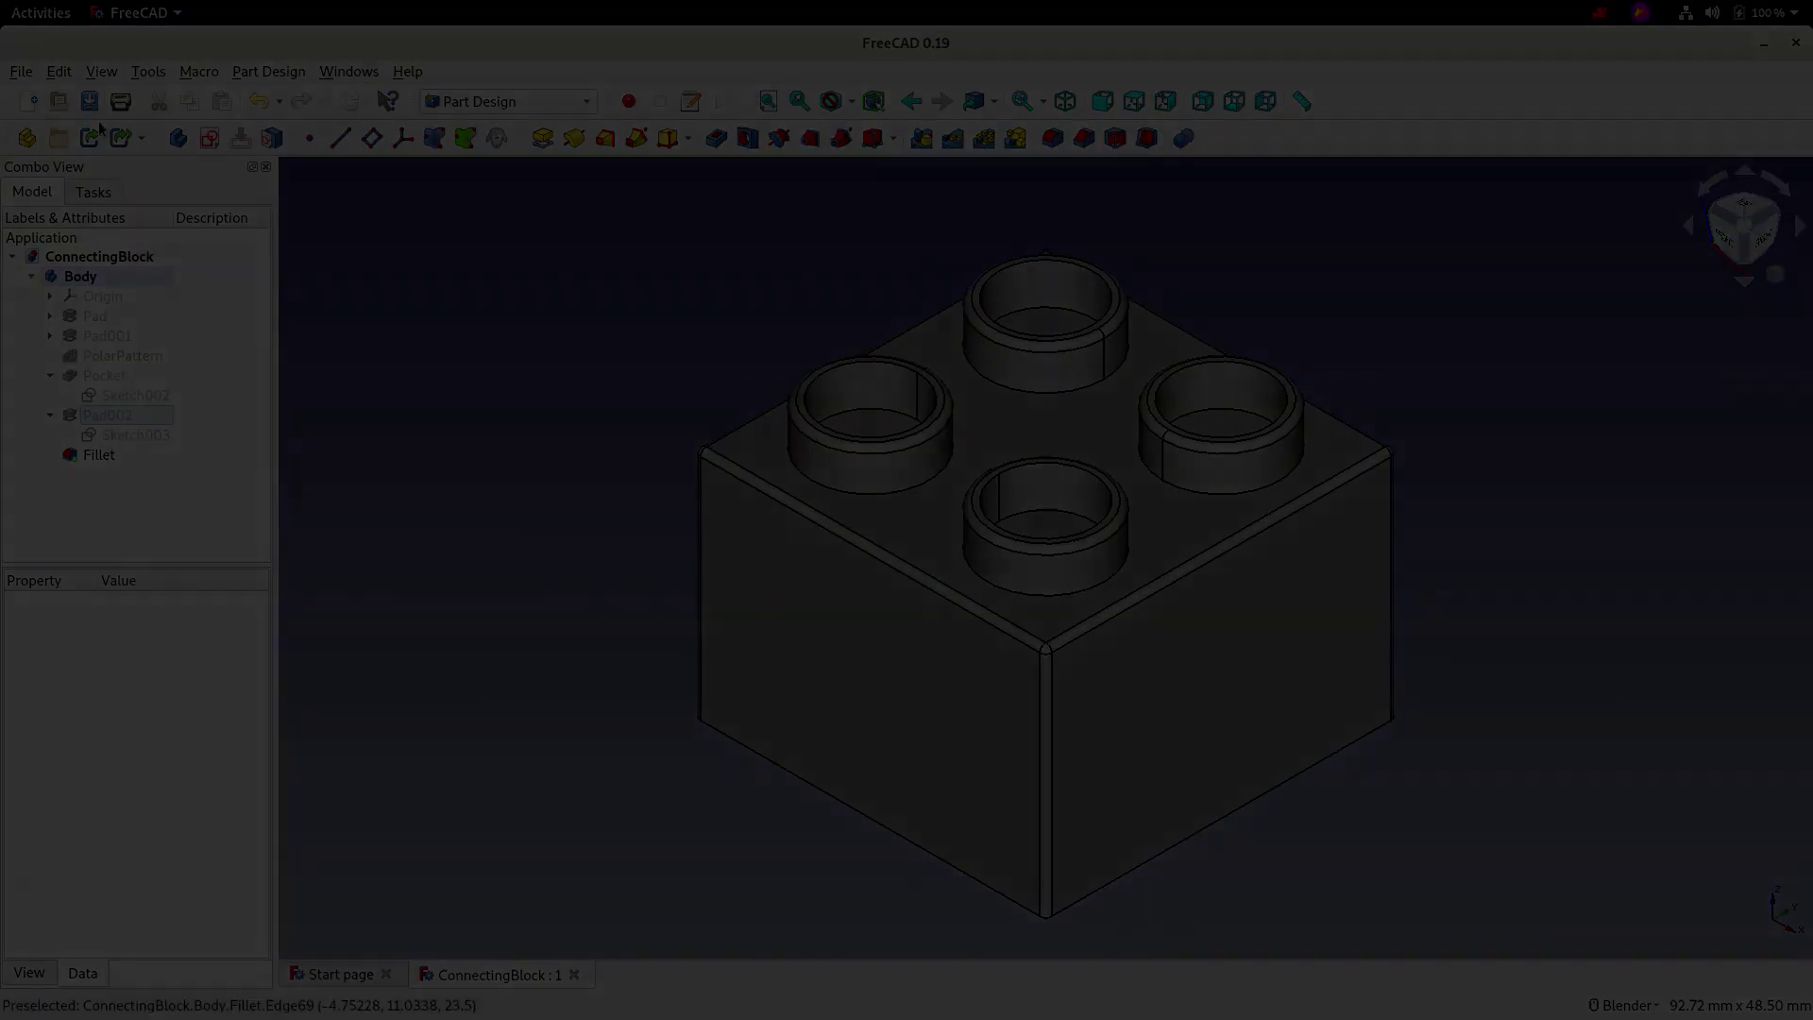